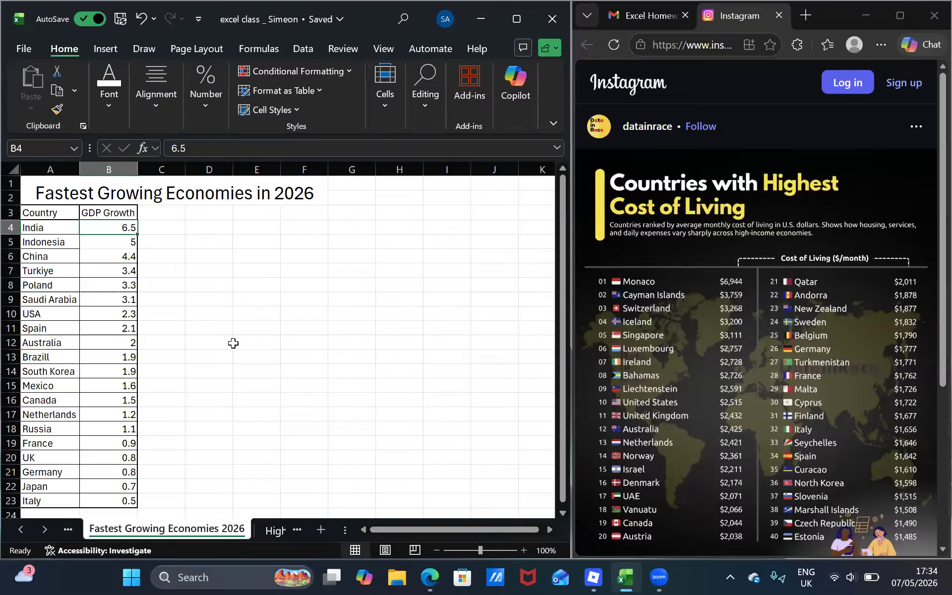
pyautogui.click(109, 244)
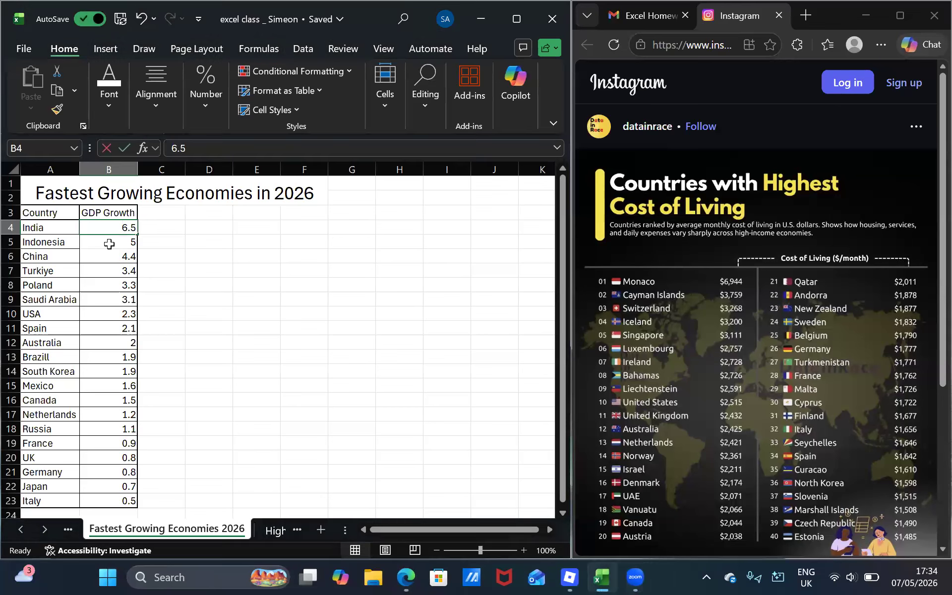
pyautogui.click(109, 243)
pyautogui.click(117, 96)
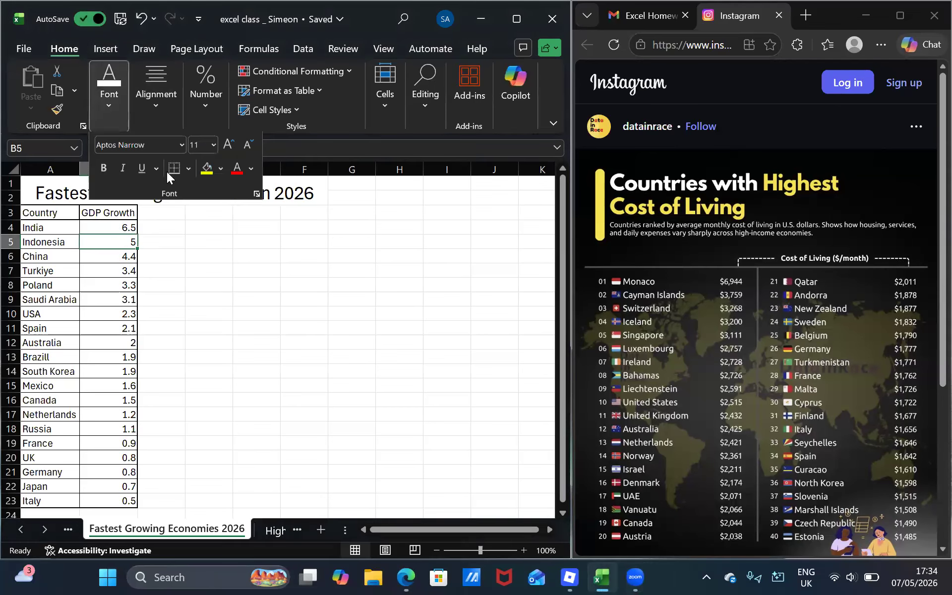
# Review the table and chart on the Vehicle Production by Country sheet, returning to the Fastest Growing Economies 2026 sheet
pyautogui.click(78, 534)
pyautogui.click(78, 533)
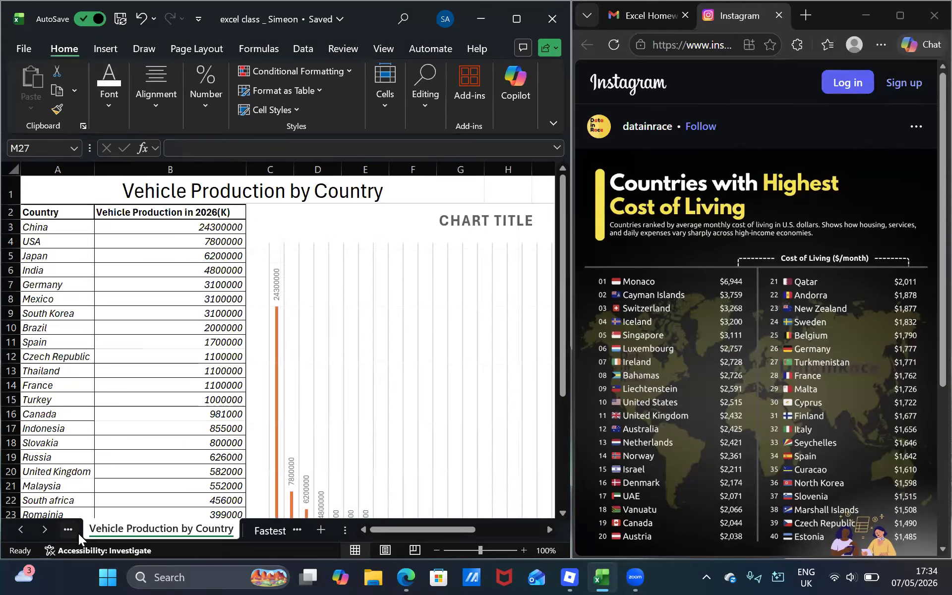
pyautogui.scroll(-4, 258, 323)
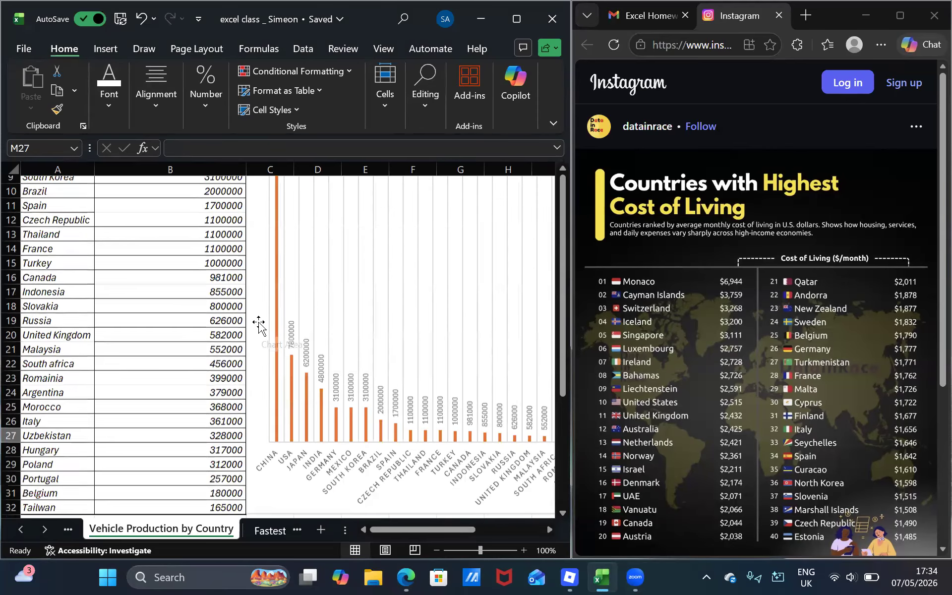
pyautogui.scroll(4, 258, 323)
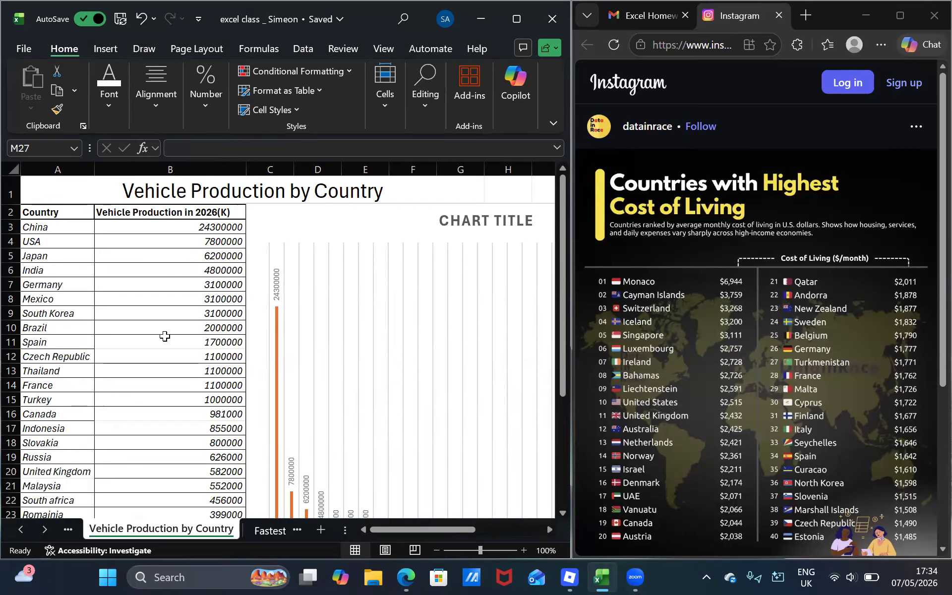
pyautogui.scroll(-1, 165, 336)
pyautogui.hscroll(1, 165, 336)
pyautogui.scroll(1, 159, 332)
pyautogui.hscroll(-1, 160, 332)
pyautogui.click(267, 530)
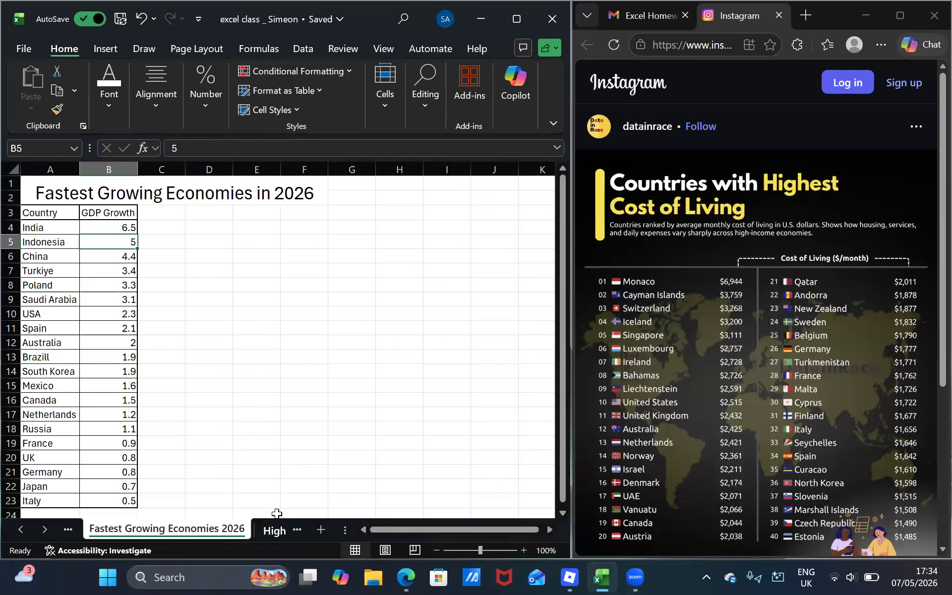
# Insert a clustered bar chart from A3:B23 and fit it beside the table, spanning about columns C to J and rows 3 to 23
pyautogui.click(60, 223)
pyautogui.click(54, 213)
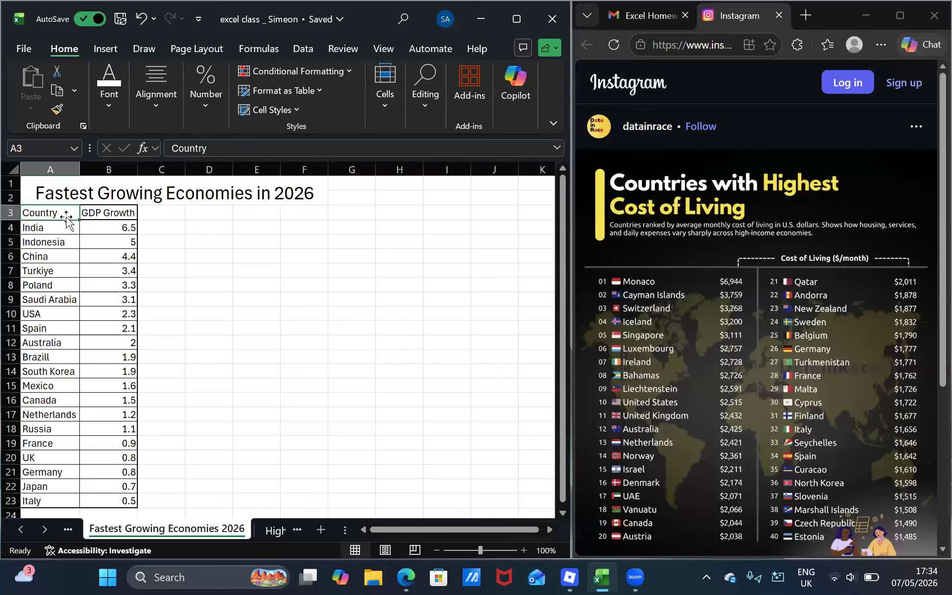
pyautogui.keyDown('shift'); pyautogui.click(103, 500); pyautogui.keyUp('shift')
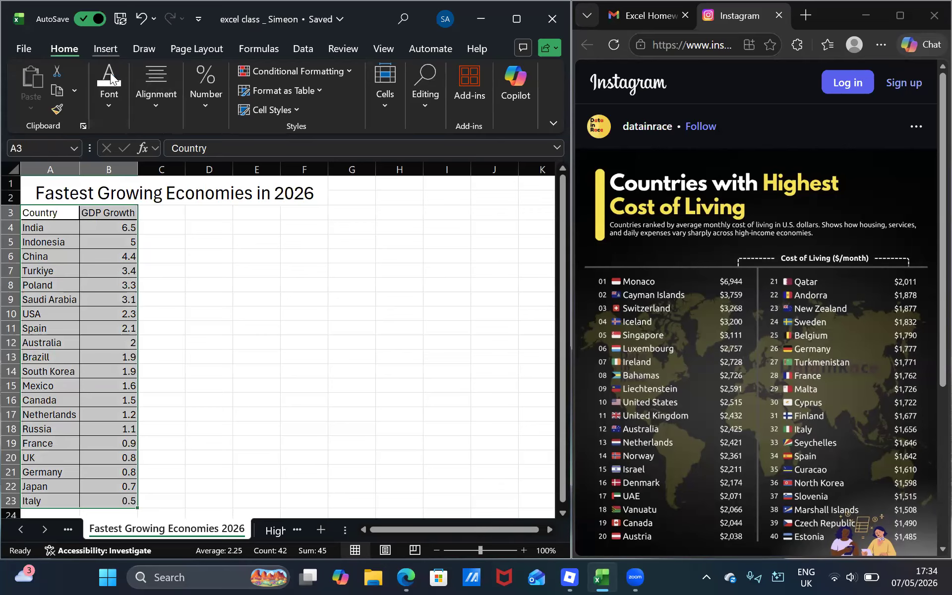
pyautogui.click(106, 48)
pyautogui.click(199, 90)
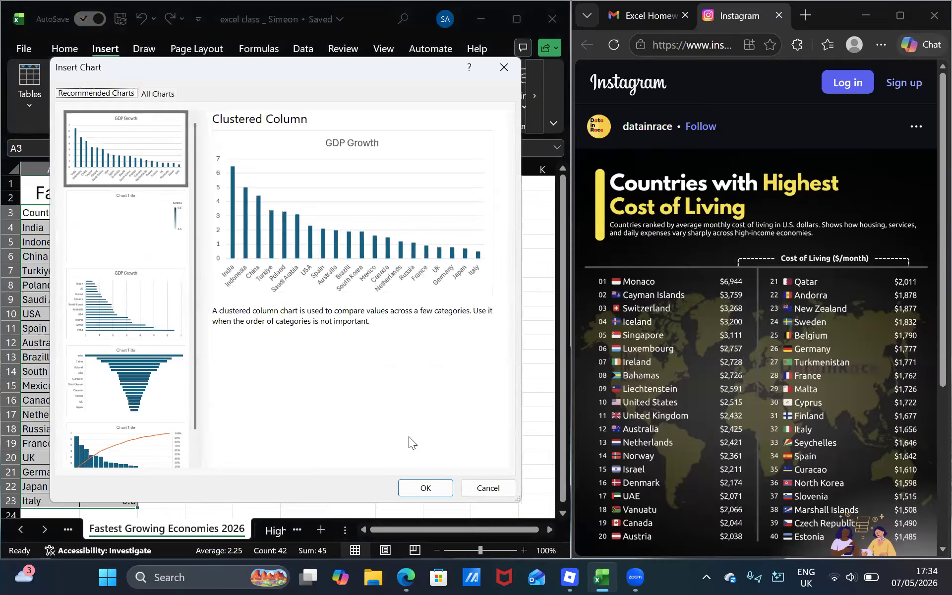
pyautogui.click(426, 488)
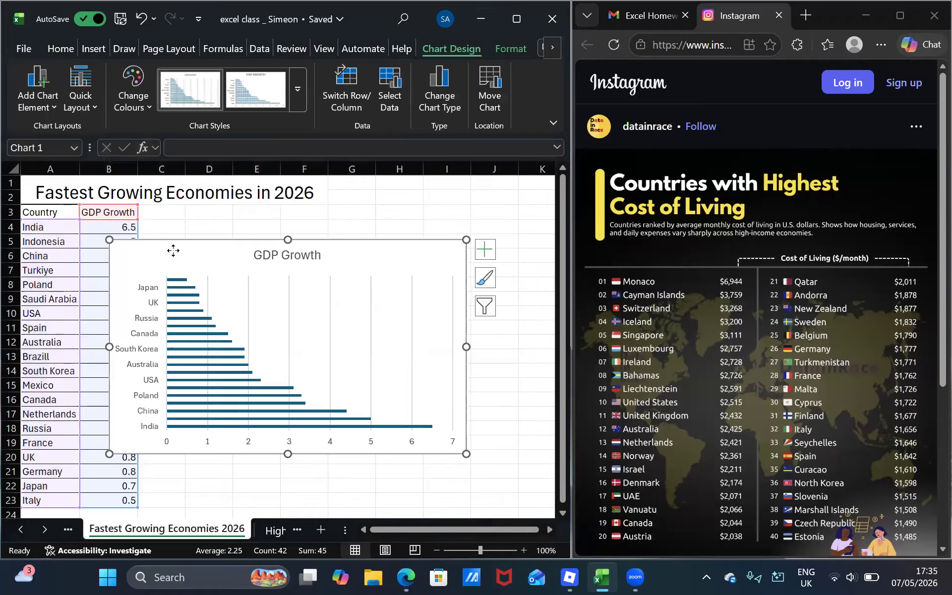
pyautogui.moveTo(217, 241); pyautogui.dragTo(250, 206)
pyautogui.moveTo(498, 421); pyautogui.dragTo(510, 507)
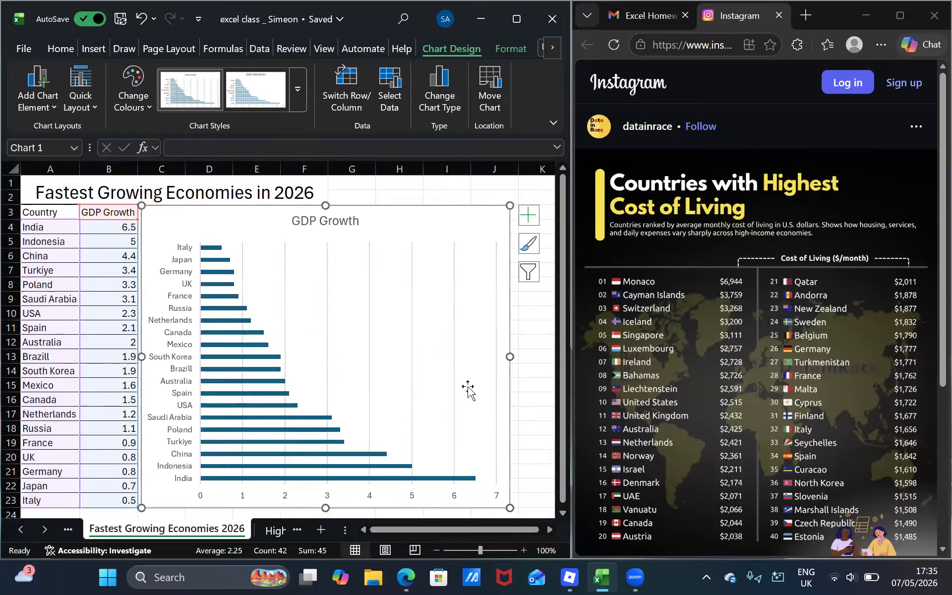
# Apply the grey gradient chart style with data labels to the GDP growth chart and recolour its bars with a green monochromatic palette
pyautogui.click(523, 250)
pyautogui.click(503, 247)
pyautogui.click(530, 245)
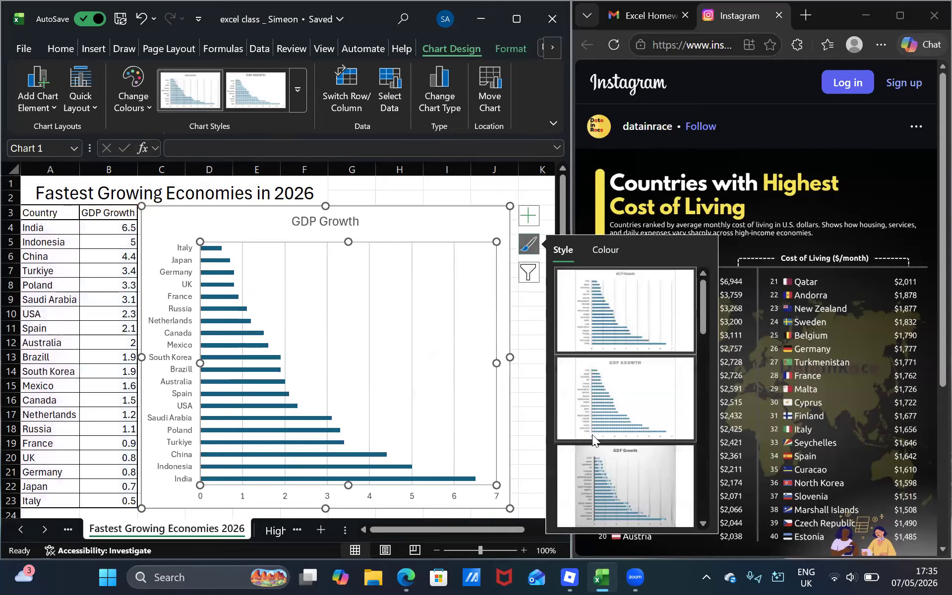
pyautogui.click(624, 454)
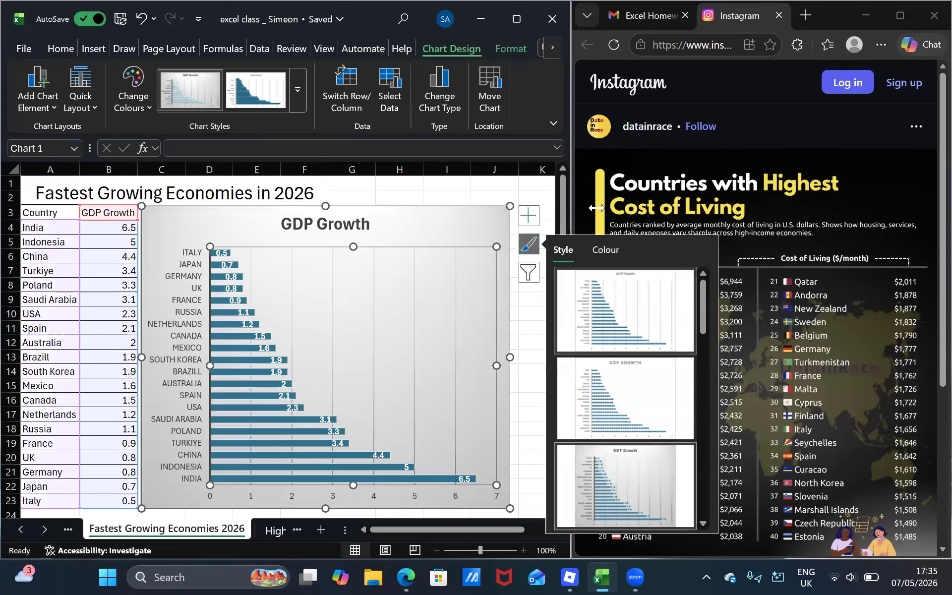
pyautogui.click(606, 249)
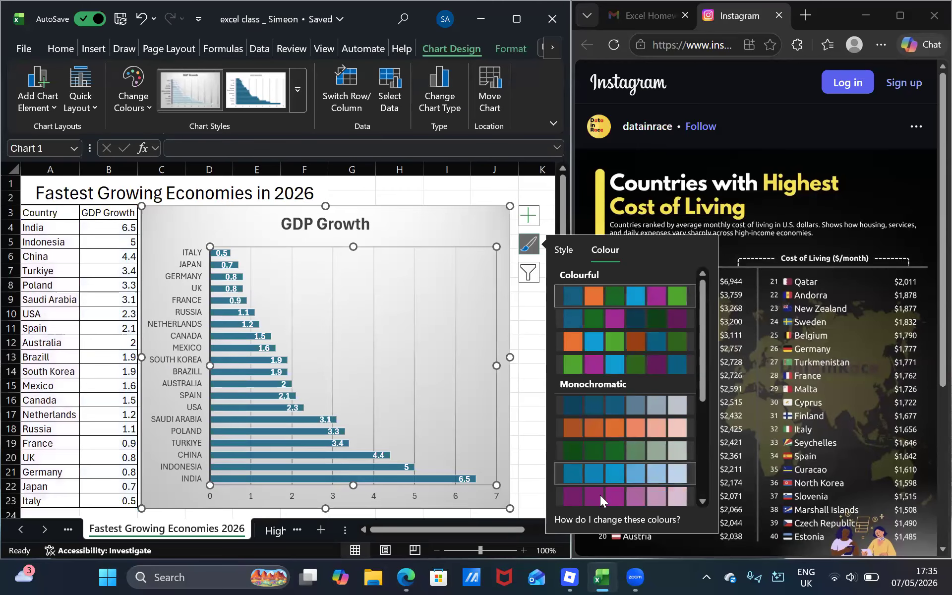
pyautogui.scroll(-3, 591, 466)
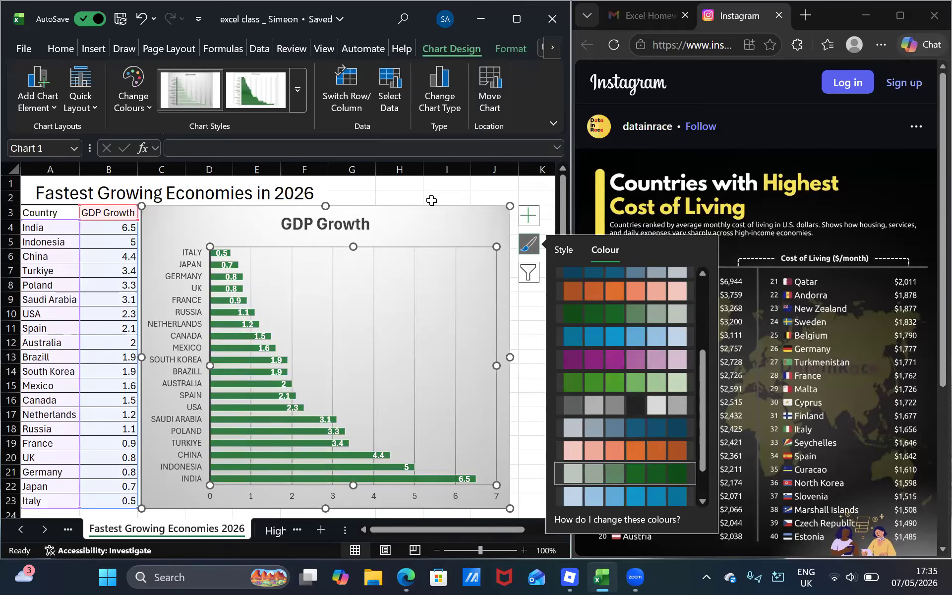
pyautogui.click(399, 198)
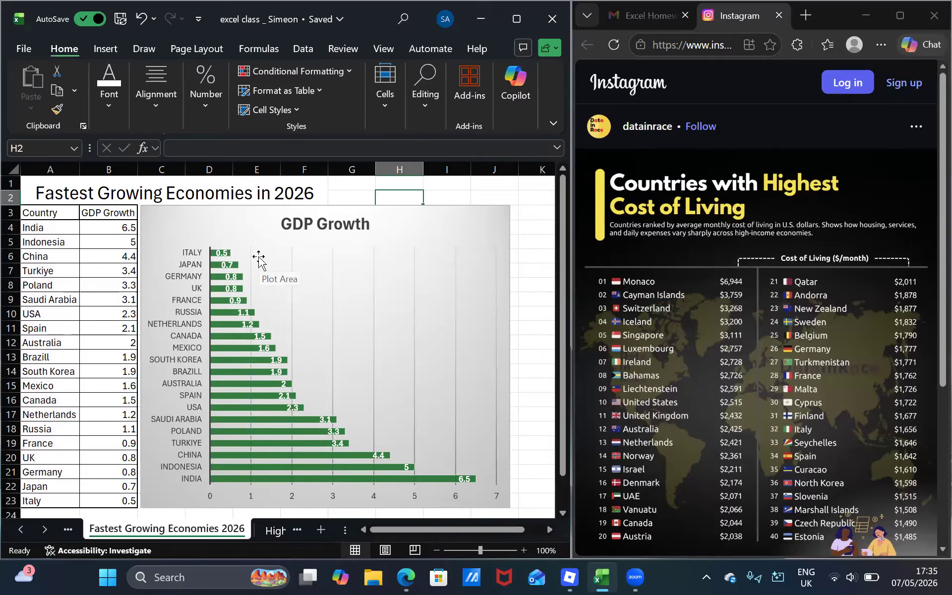
# Change the header in B3 to "GDP Growth(Percentage%)" and autofit column B to its contents
pyautogui.doubleClick(133, 213)
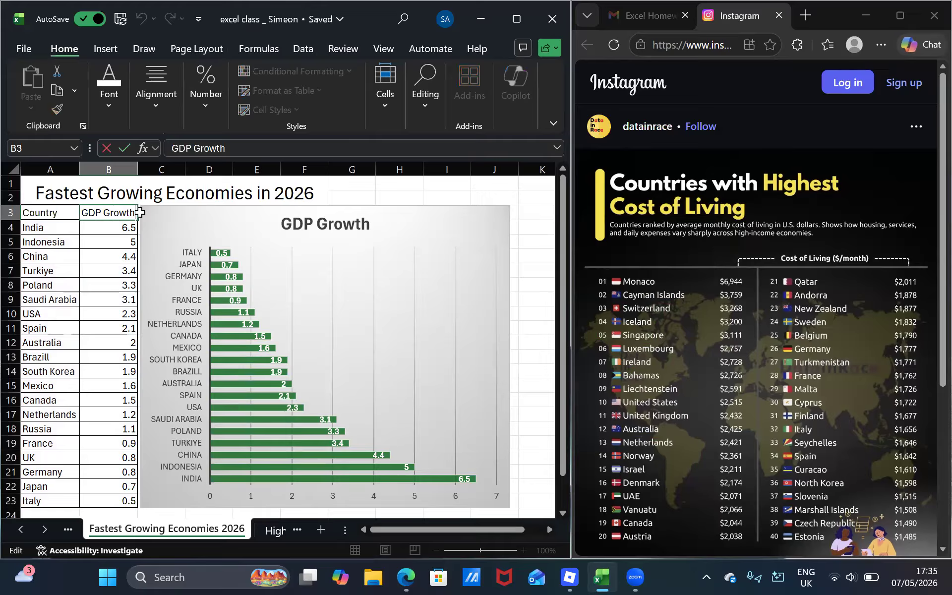
pyautogui.write('(Percentage')
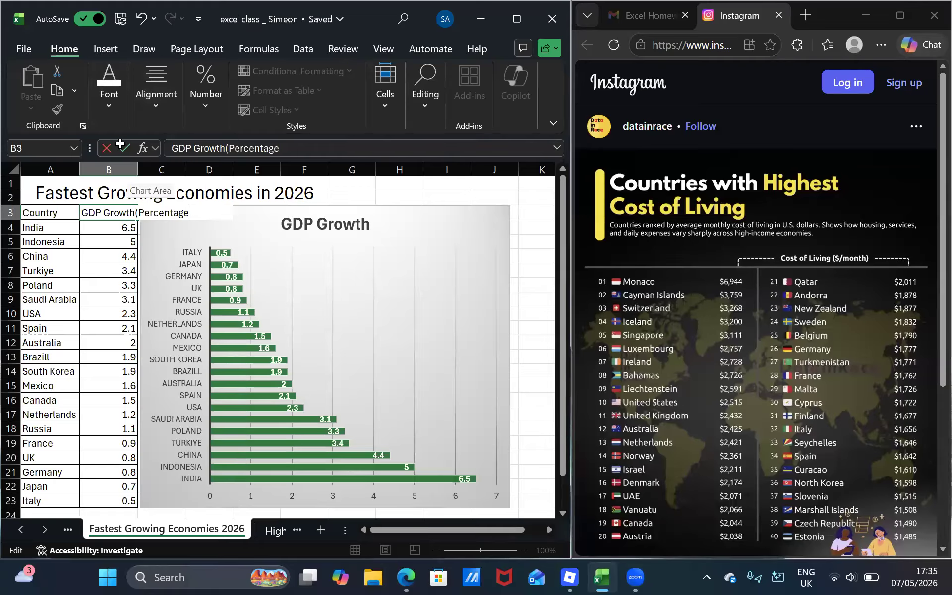
pyautogui.write('%')
pyautogui.press('Tab')
pyautogui.doubleClick(138, 170)
pyautogui.click(156, 327)
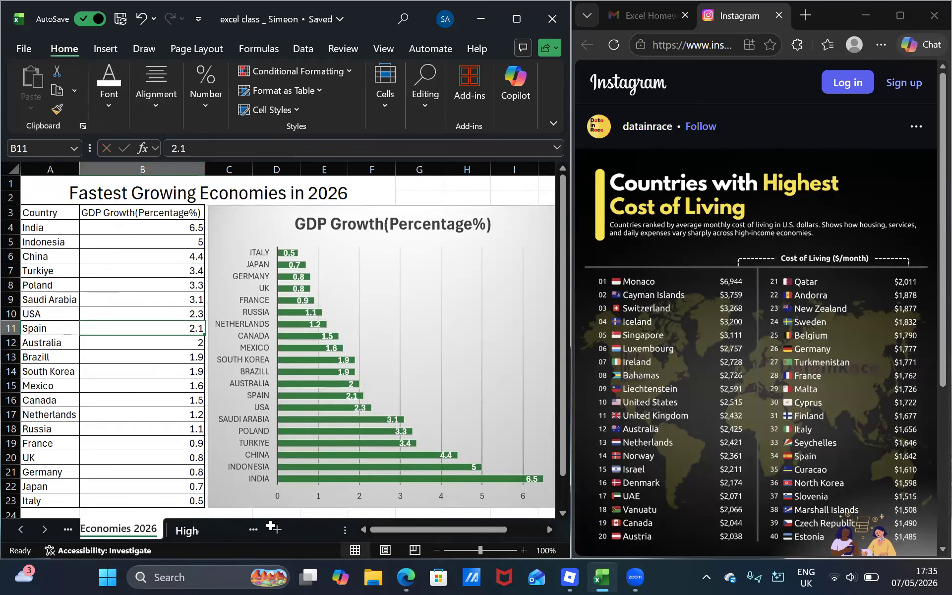
# Open the Highest cost of living sheet and select the range A1:F2 for the title
pyautogui.click(277, 529)
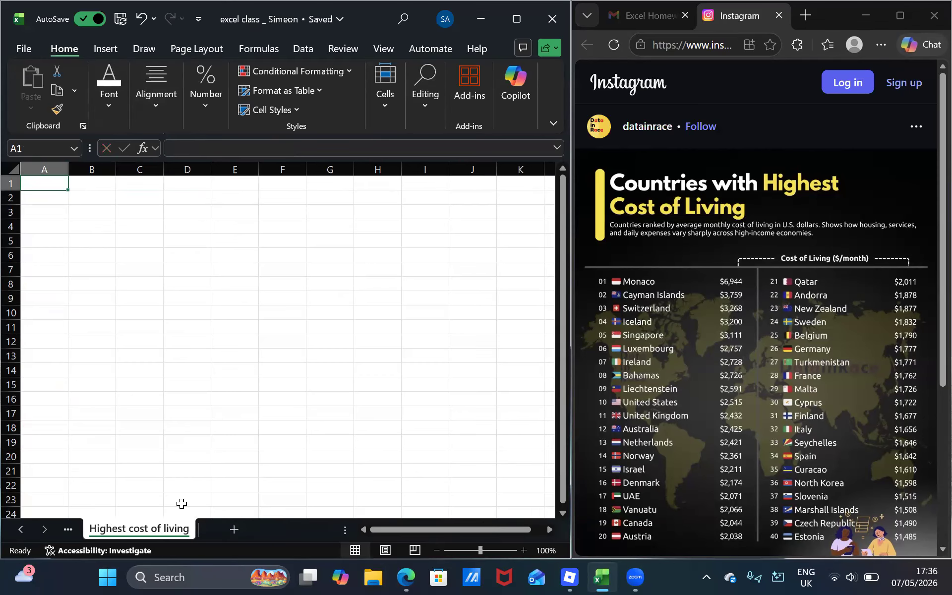
pyautogui.keyDown('shift'); pyautogui.click(190, 184); pyautogui.keyUp('shift')
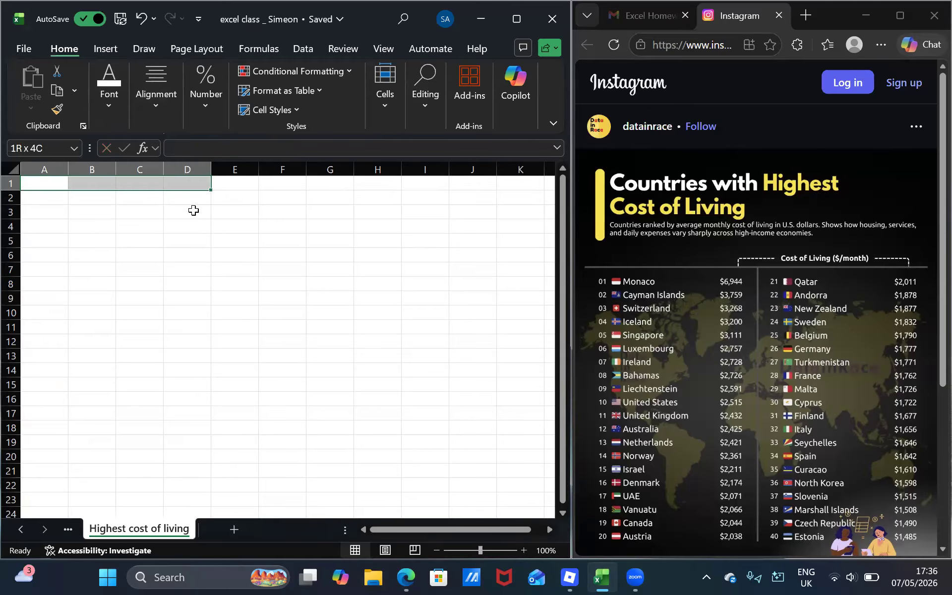
pyautogui.keyDown('shift'); pyautogui.click(240, 193); pyautogui.keyUp('shift')
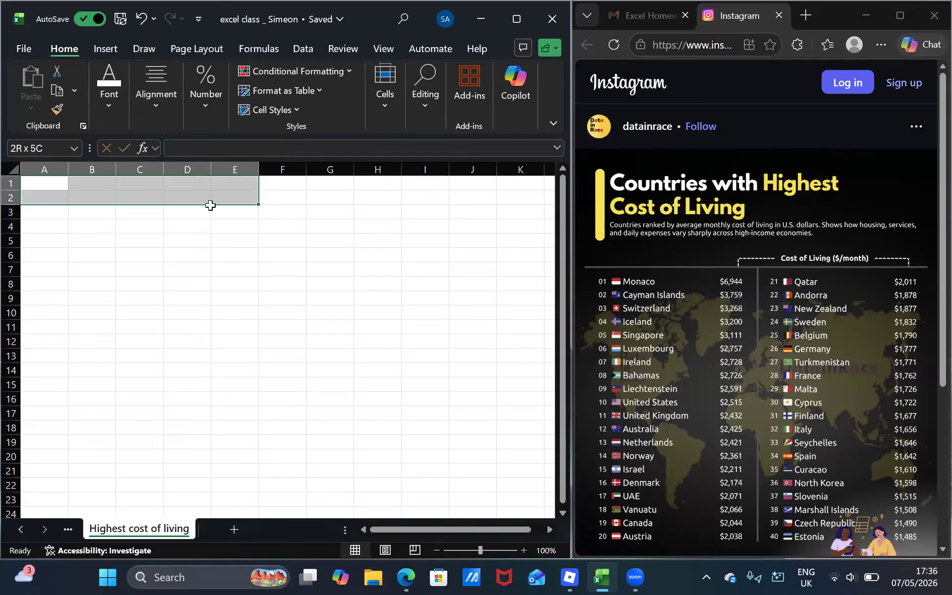
pyautogui.hotkey('shift', 'Right')
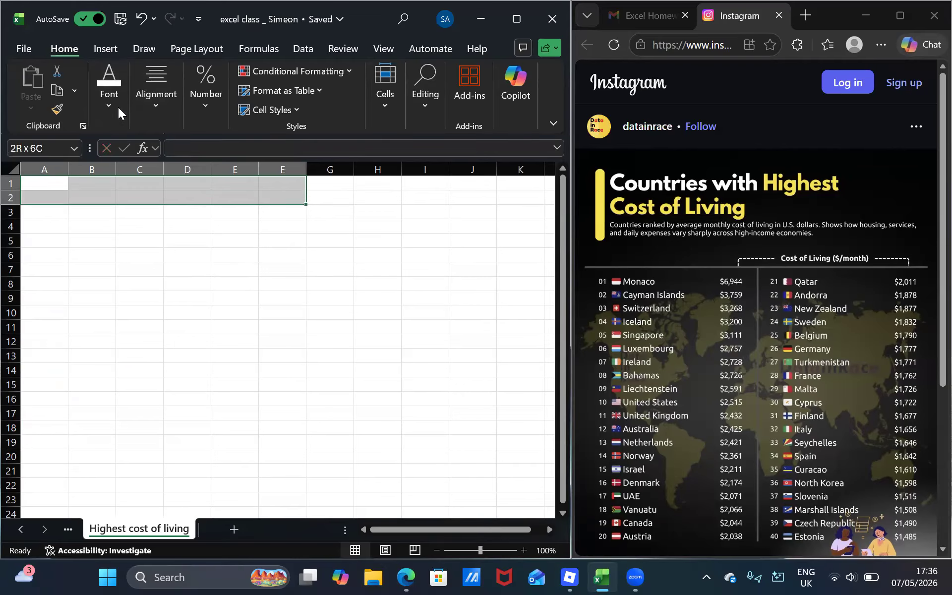
pyautogui.click(103, 101)
pyautogui.click(376, 89)
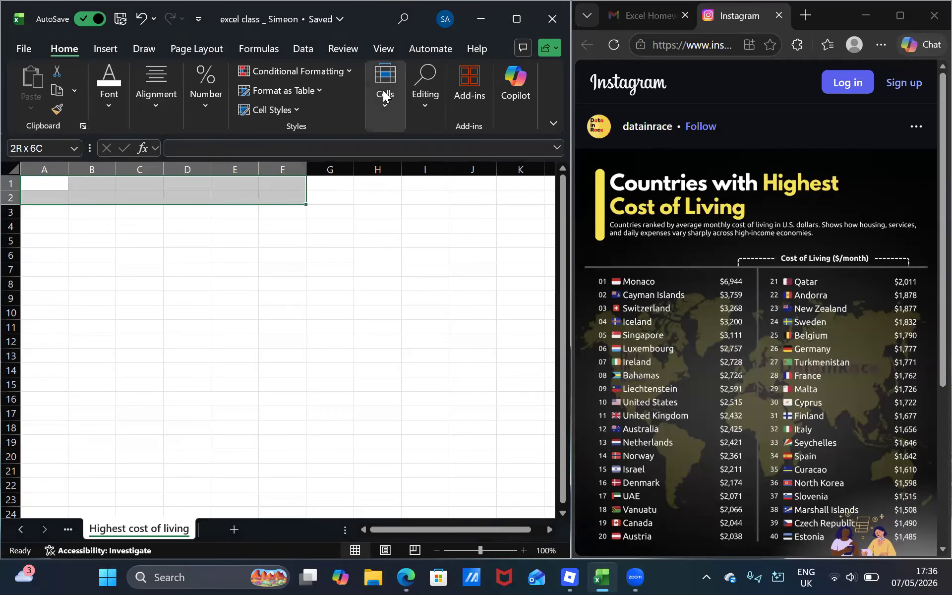
pyautogui.click(385, 89)
pyautogui.click(313, 109)
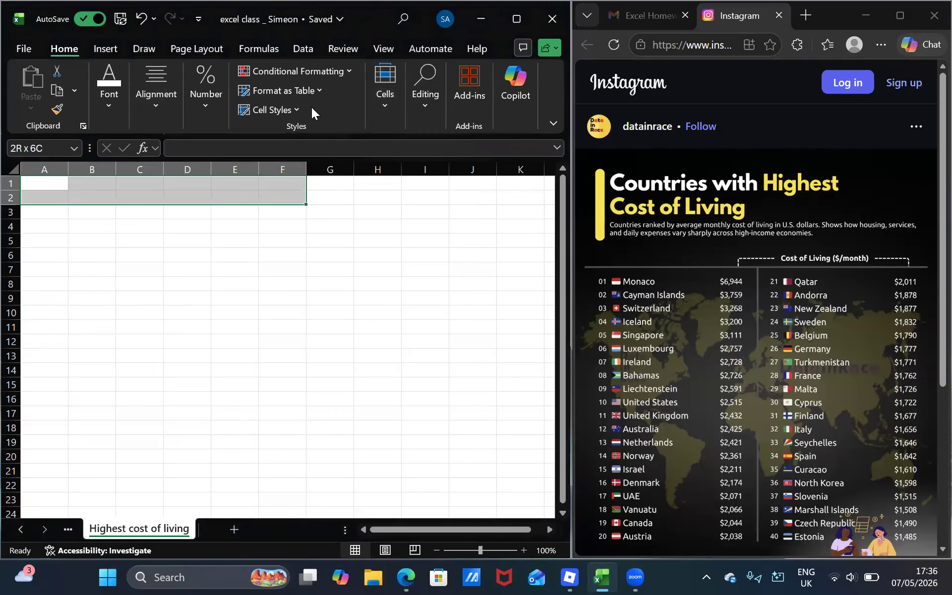
pyautogui.click(296, 110)
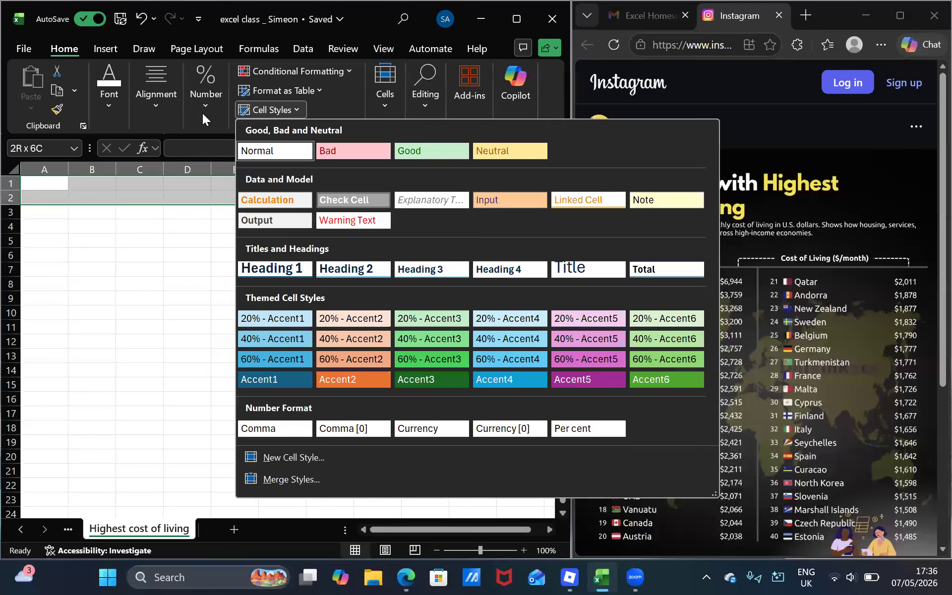
pyautogui.click(202, 115)
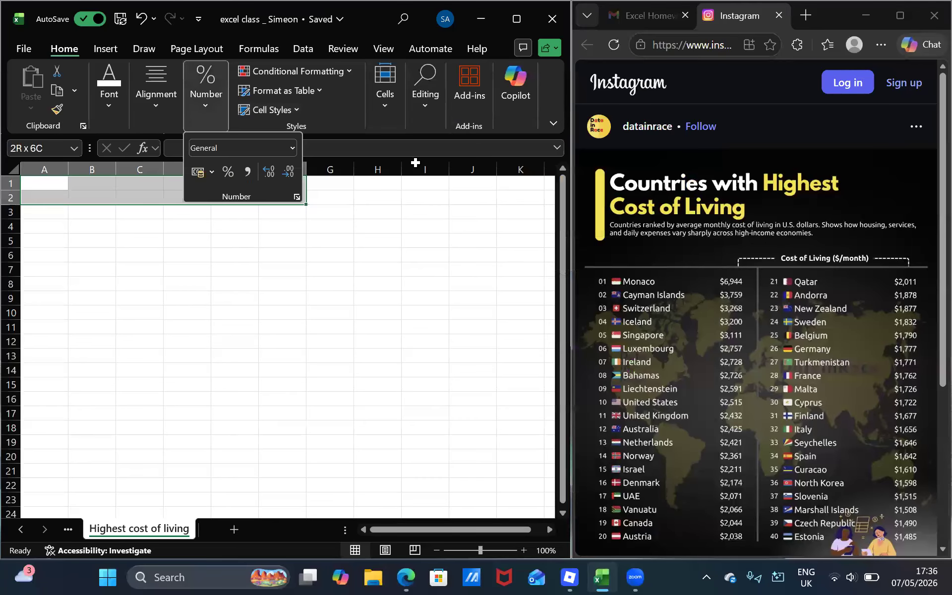
# Maximize the workbook window and merge and center the selected cells A1:F2
pyautogui.press('super+Up')
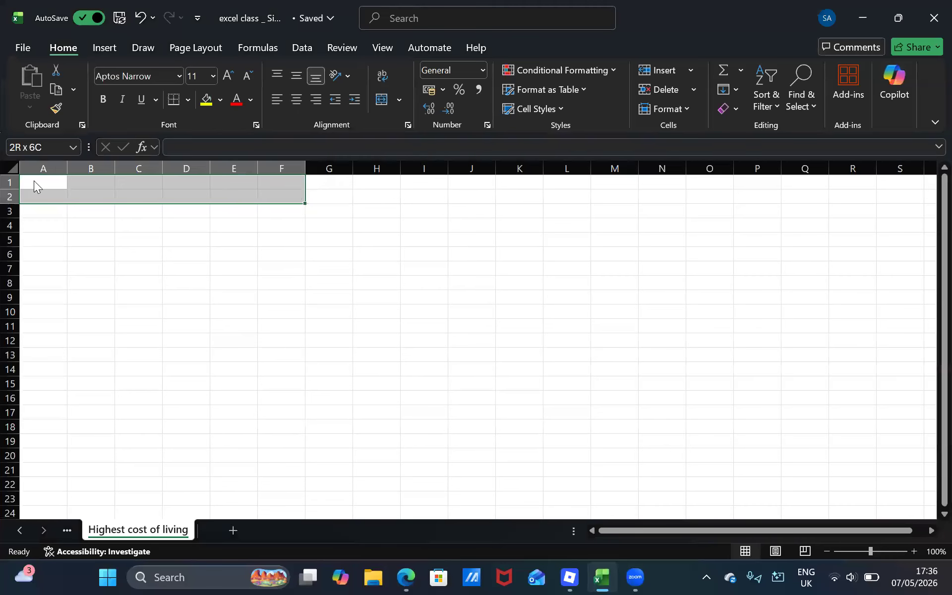
pyautogui.click(381, 101)
pyautogui.click(227, 257)
pyautogui.click(214, 197)
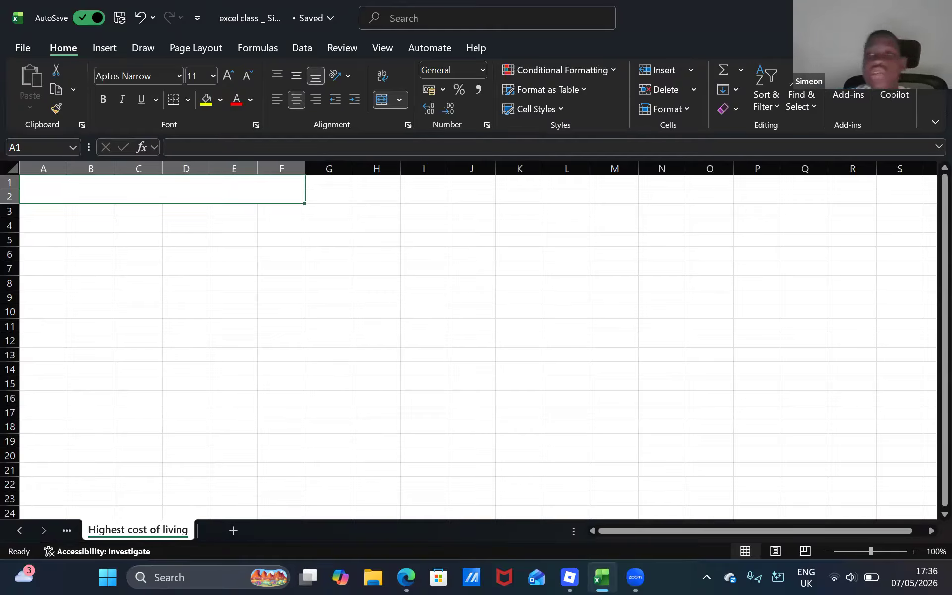
# Snap the workbook window beside the Instagram infographic and minimize the Roblox game window covering it
pyautogui.moveTo(900, 16)
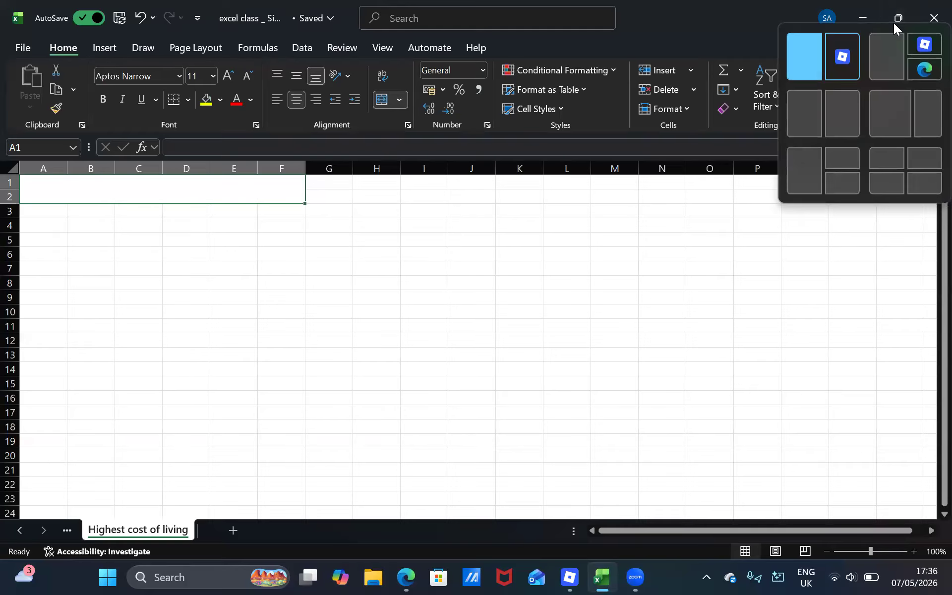
pyautogui.click(804, 56)
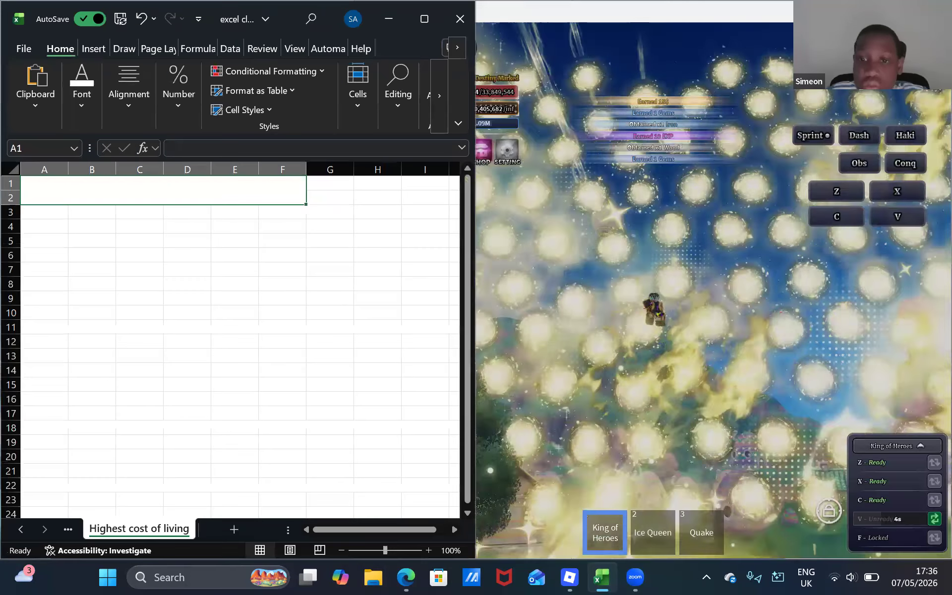
pyautogui.click(866, 11)
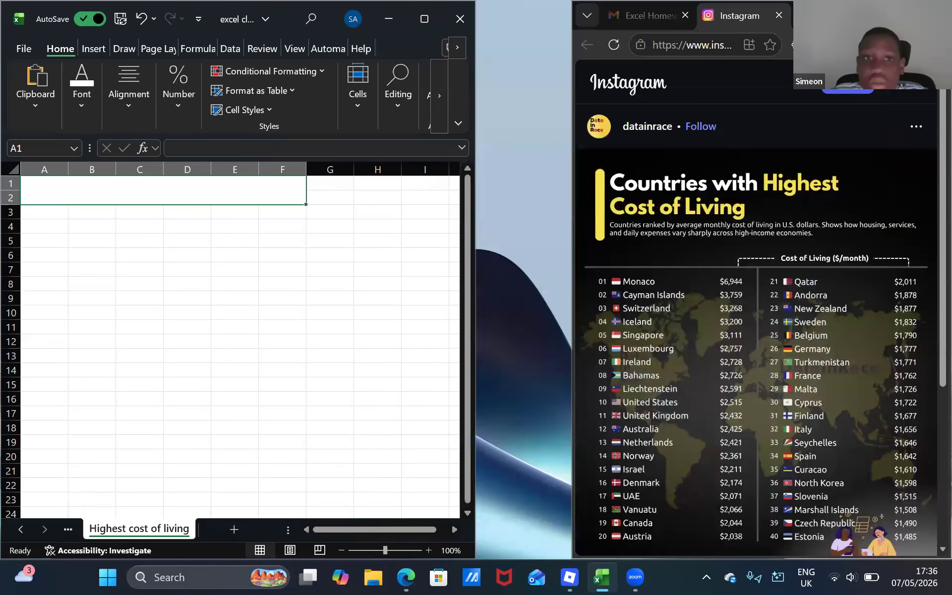
pyautogui.moveTo(418, 21)
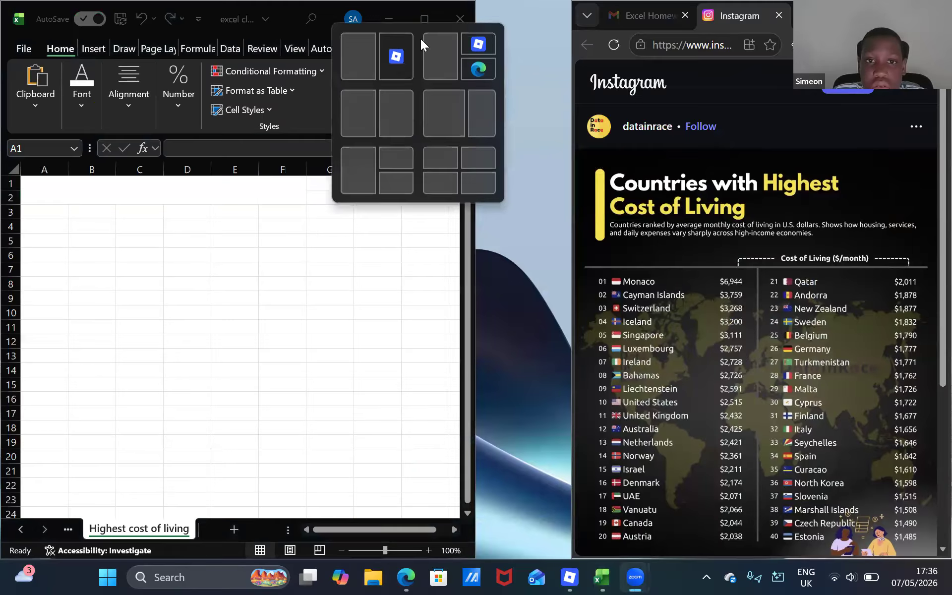
pyautogui.click(374, 63)
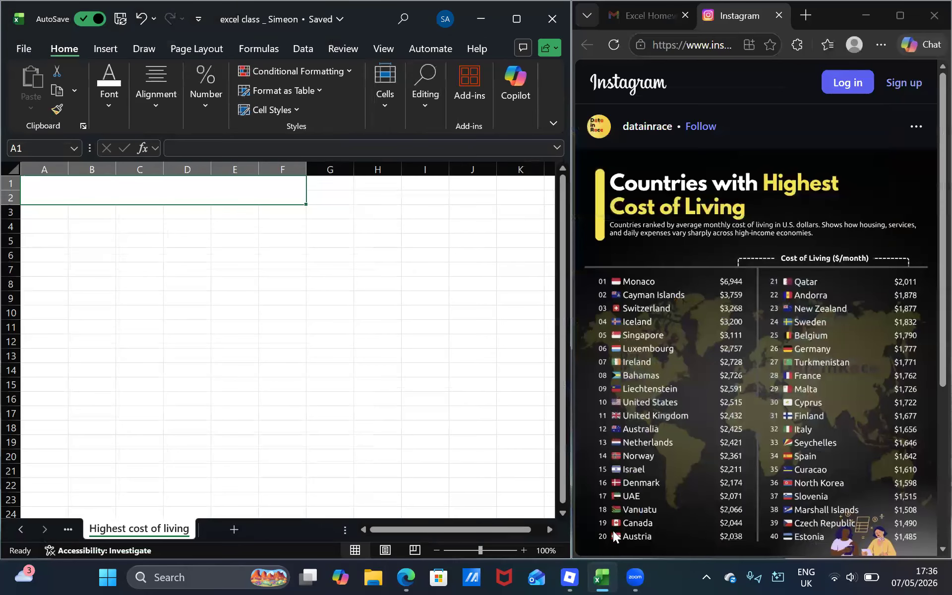
pyautogui.click(896, 9)
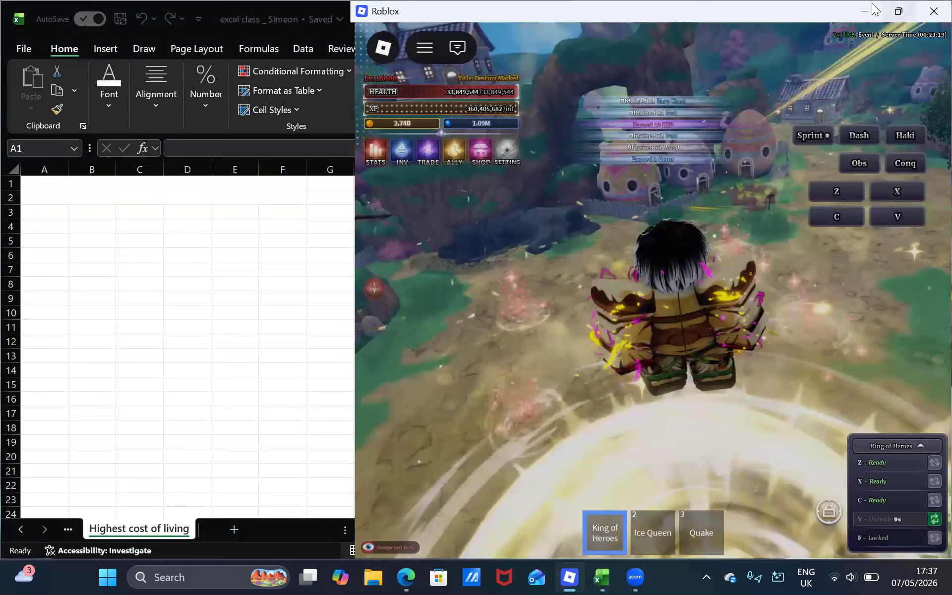
pyautogui.click(860, 7)
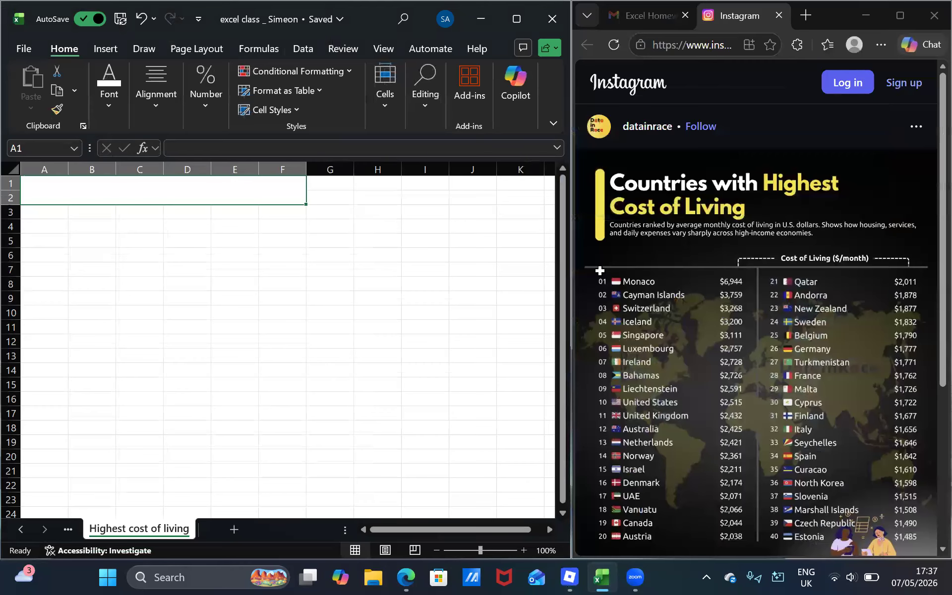
# Enter the title "Countries with Highest Cost Of Living" in the merged cell A1:F2
pyautogui.click(65, 200)
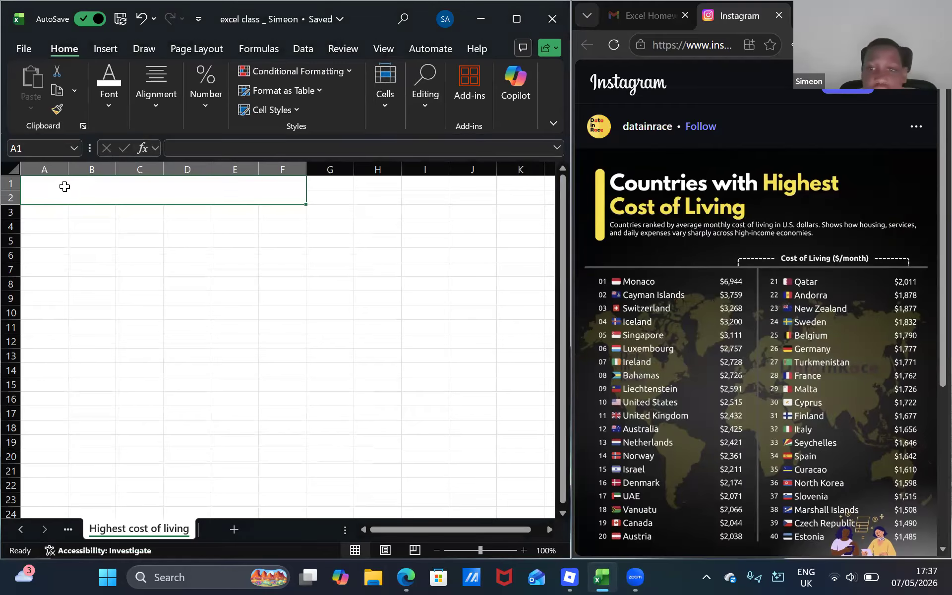
pyautogui.write('Co')
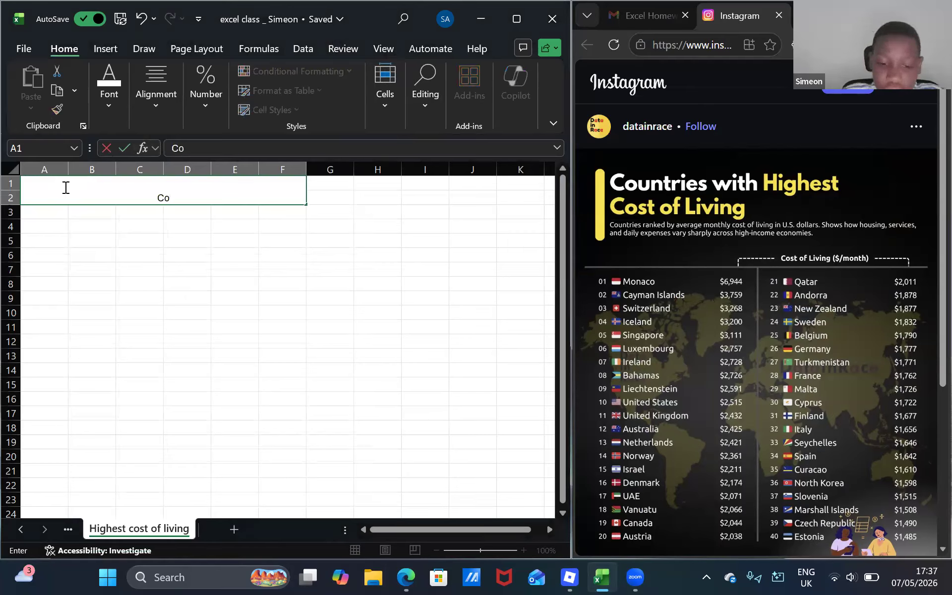
pyautogui.write('untries ')
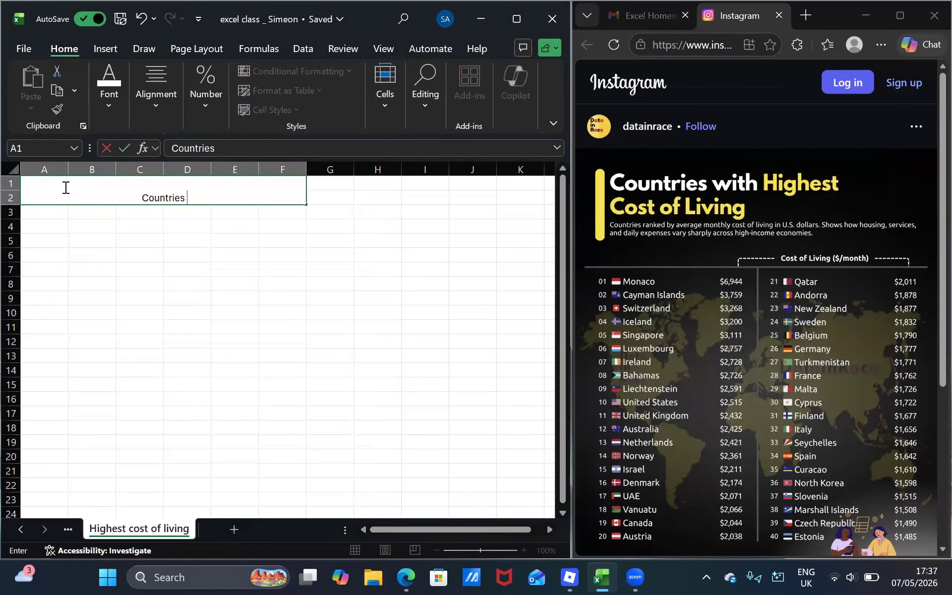
pyautogui.write('with Highest')
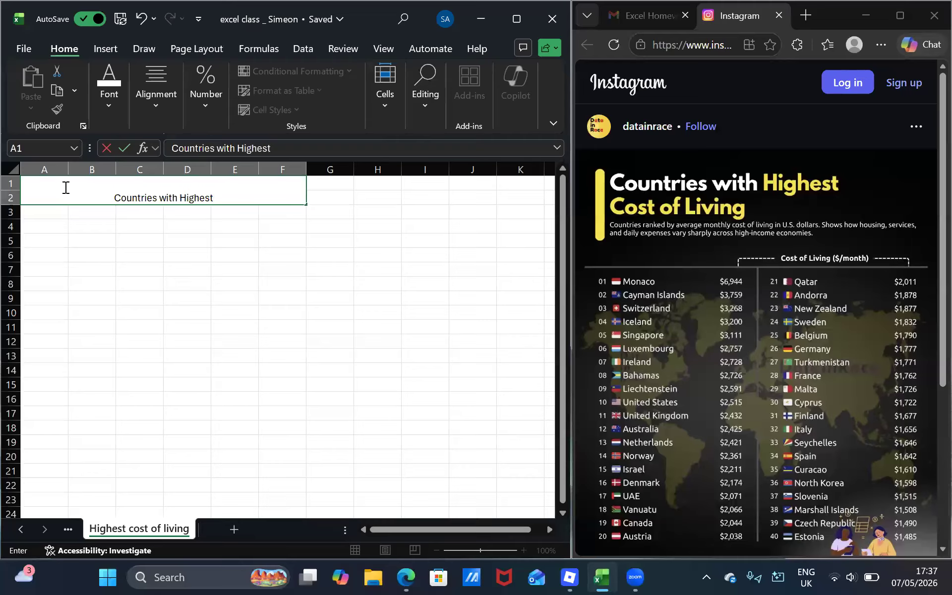
pyautogui.write(' C')
pyautogui.write('Of Living')
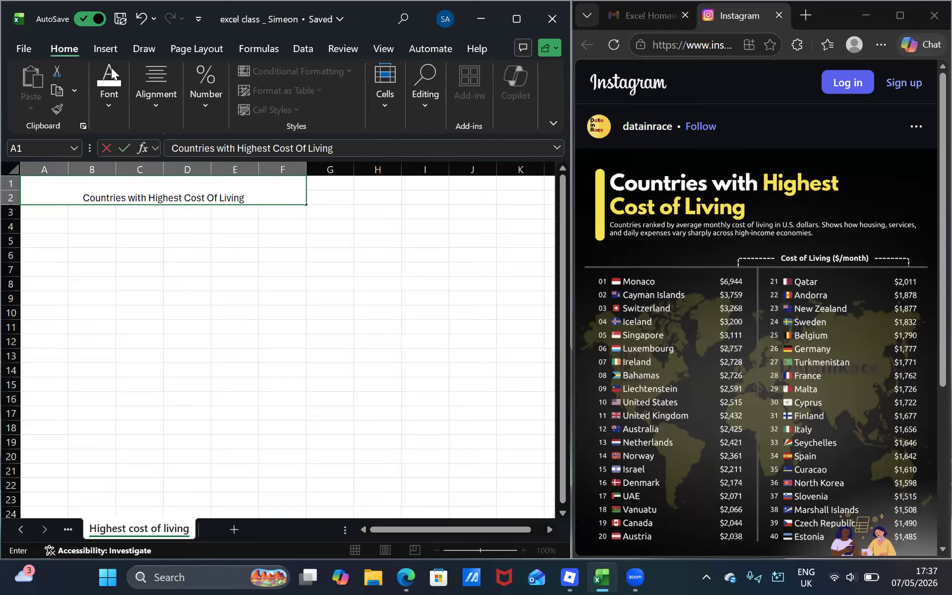
# Set the font size of the title text in the merged cell to 18
pyautogui.click(109, 91)
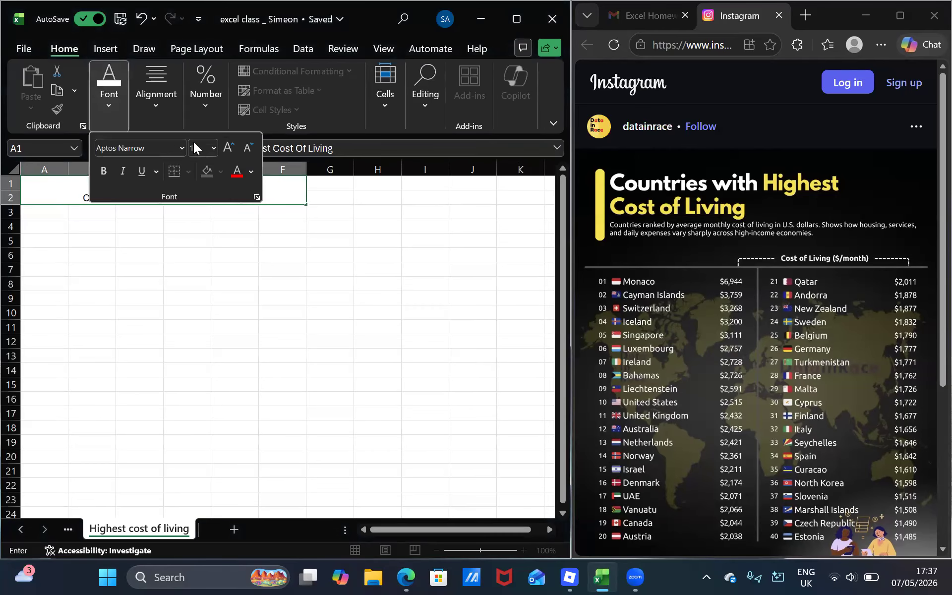
pyautogui.click(261, 213)
pyautogui.moveTo(261, 201); pyautogui.dragTo(83, 212)
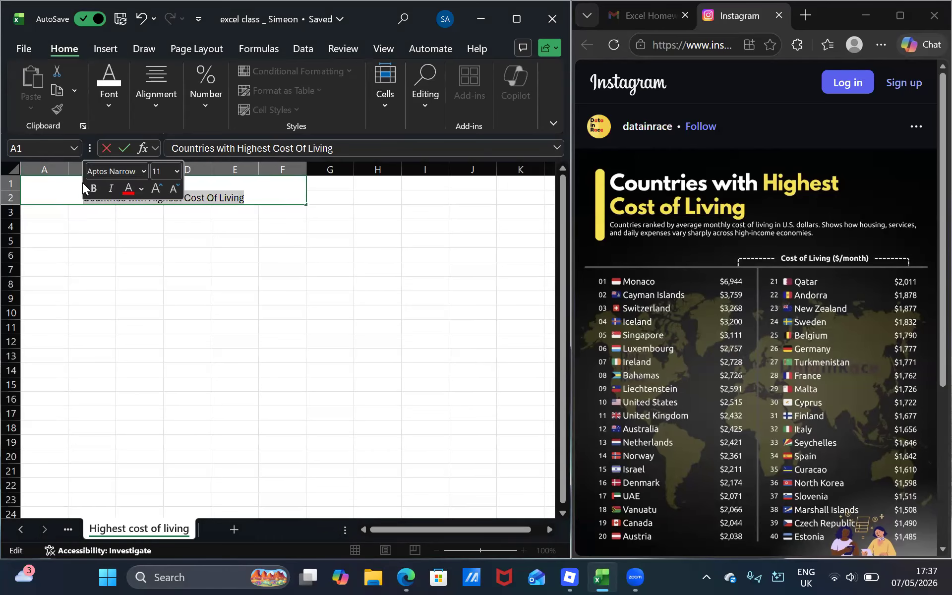
pyautogui.click(167, 197)
pyautogui.moveTo(245, 199); pyautogui.dragTo(84, 207)
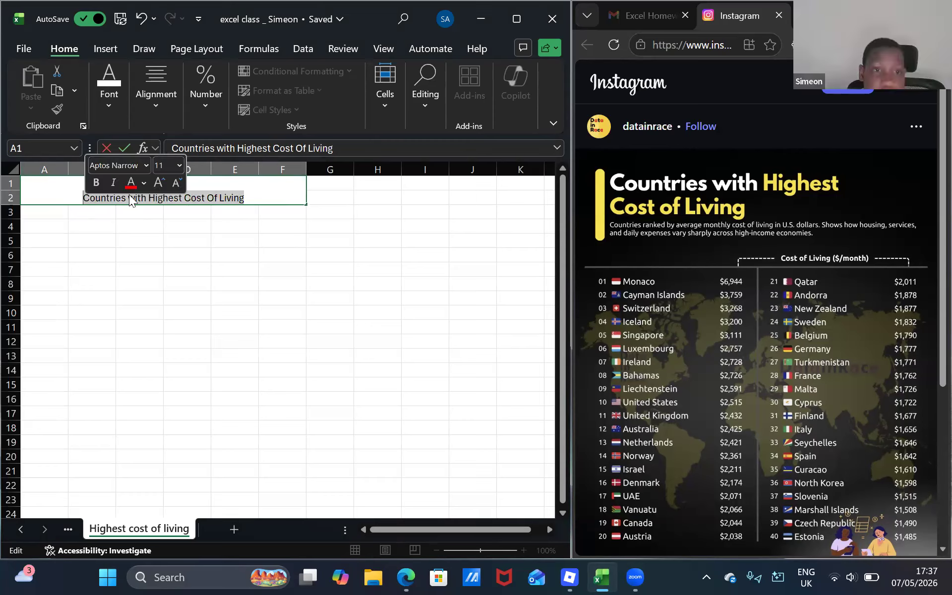
pyautogui.click(179, 165)
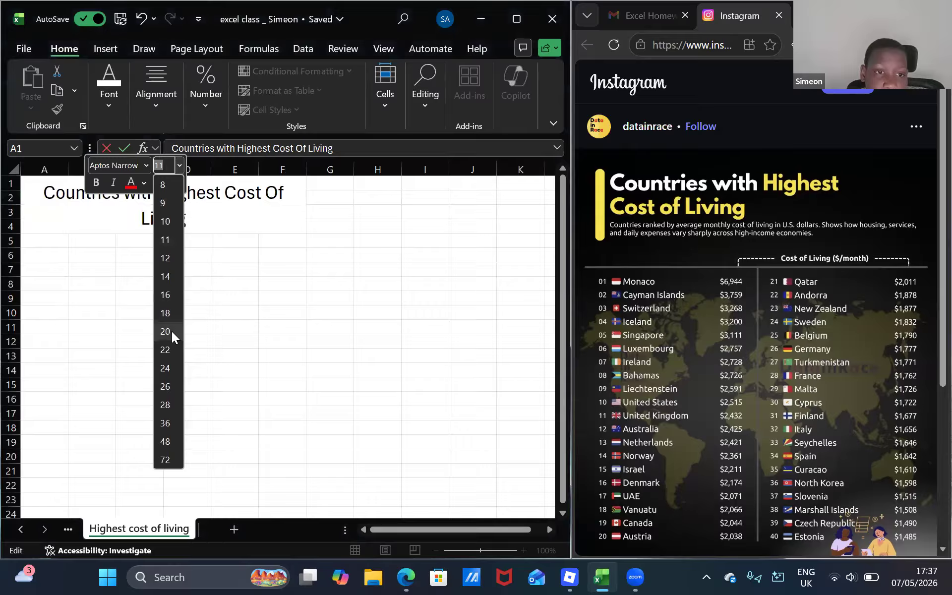
pyautogui.click(171, 314)
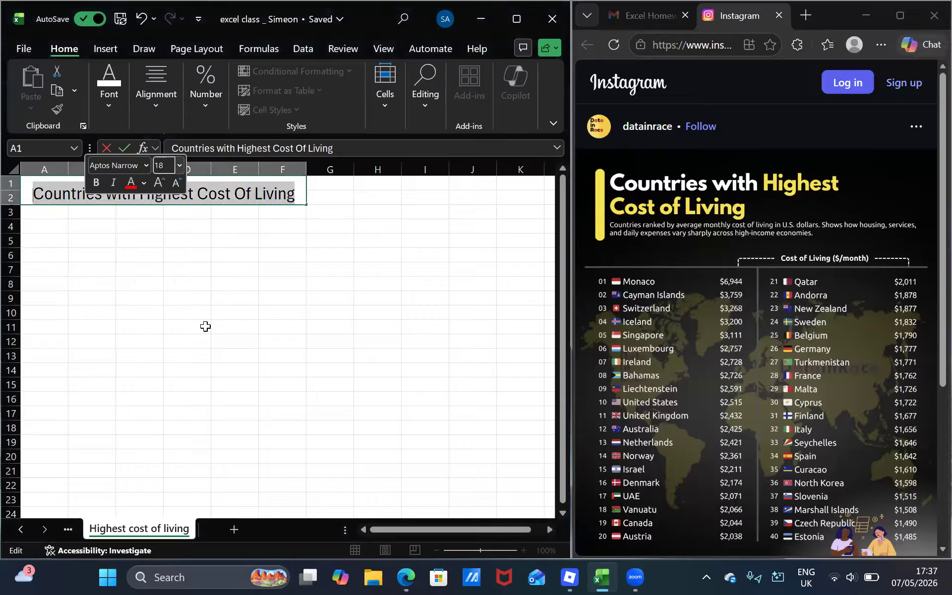
pyautogui.click(203, 326)
pyautogui.click(46, 203)
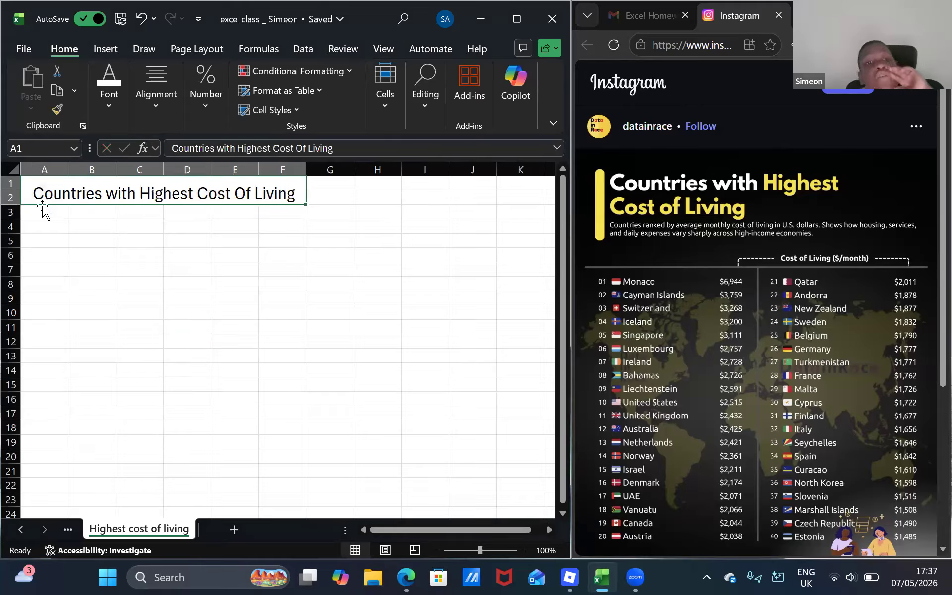
# Enter the header "Country" in A3 and autofit column A to its contents
pyautogui.click(42, 208)
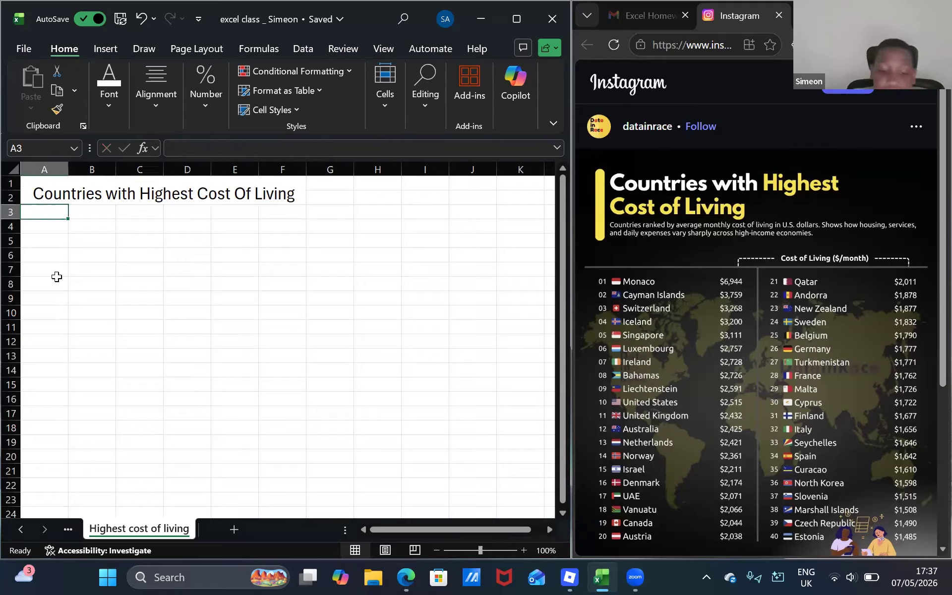
pyautogui.write('Co')
pyautogui.press('BackSpace')
pyautogui.press('BackSpace')
pyautogui.press('BackSpace')
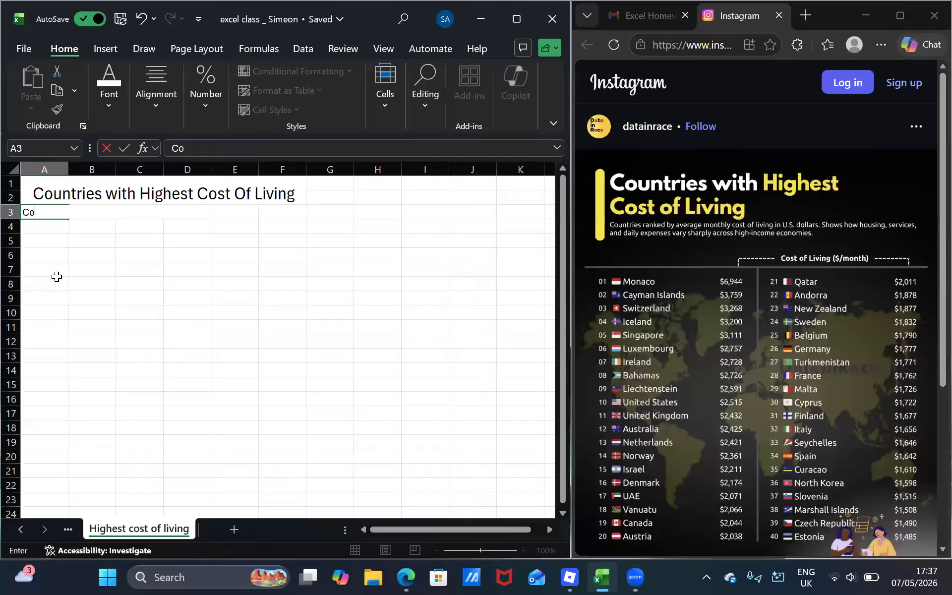
pyautogui.write('Cou')
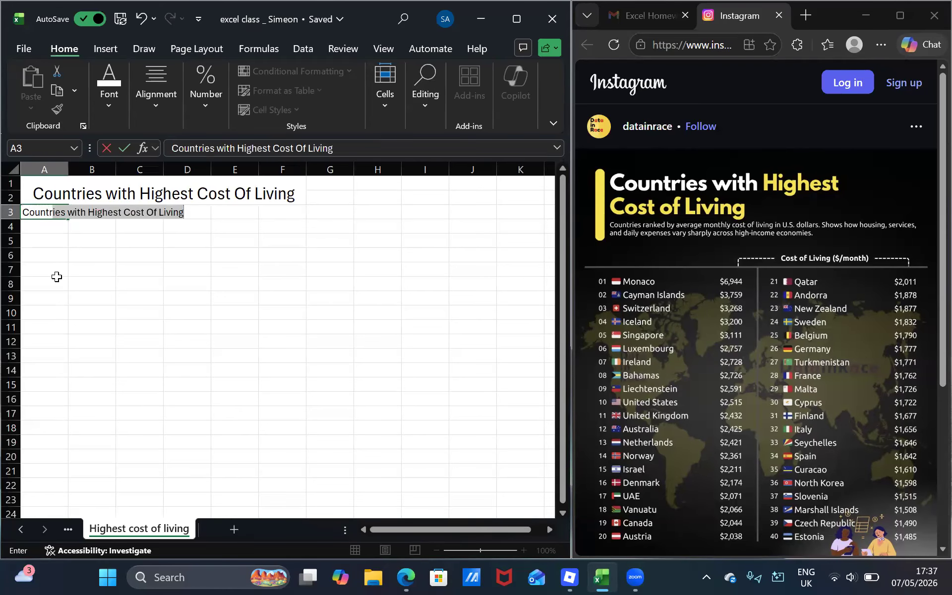
pyautogui.write('ntr')
pyautogui.press('BackSpace')
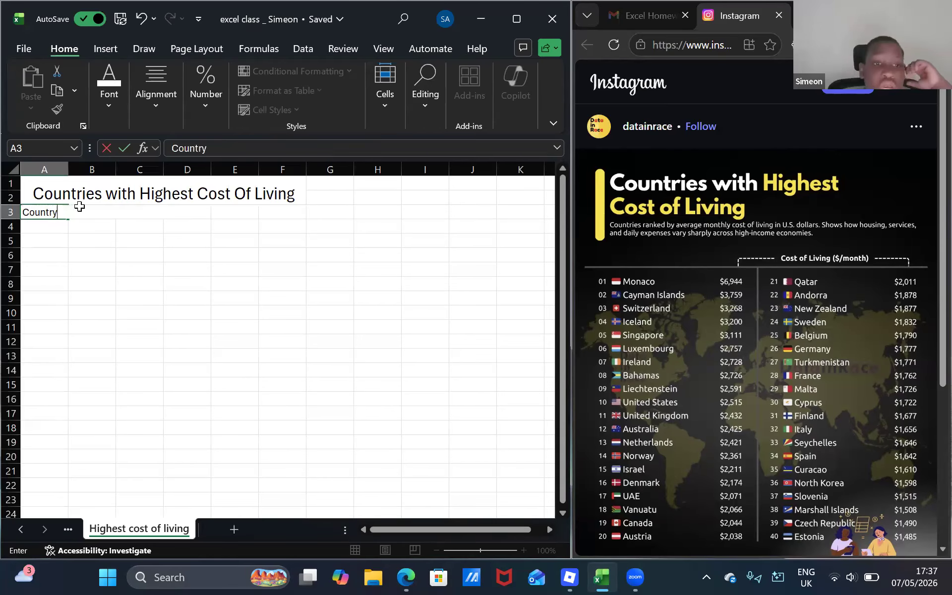
pyautogui.doubleClick(68, 169)
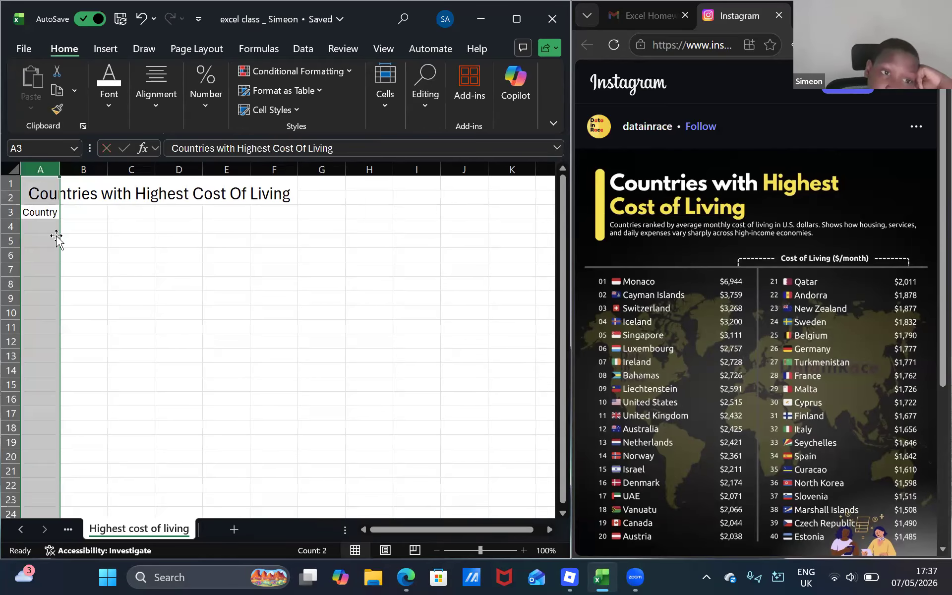
pyautogui.click(44, 226)
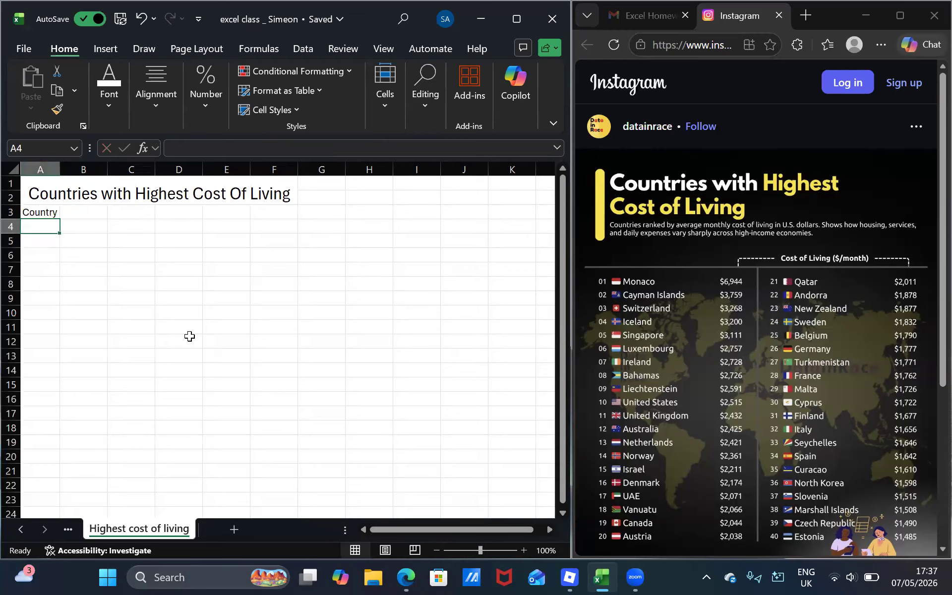
# Enter the header "Cost Of Living" in B3 and autofit column B to its contents
pyautogui.click(82, 214)
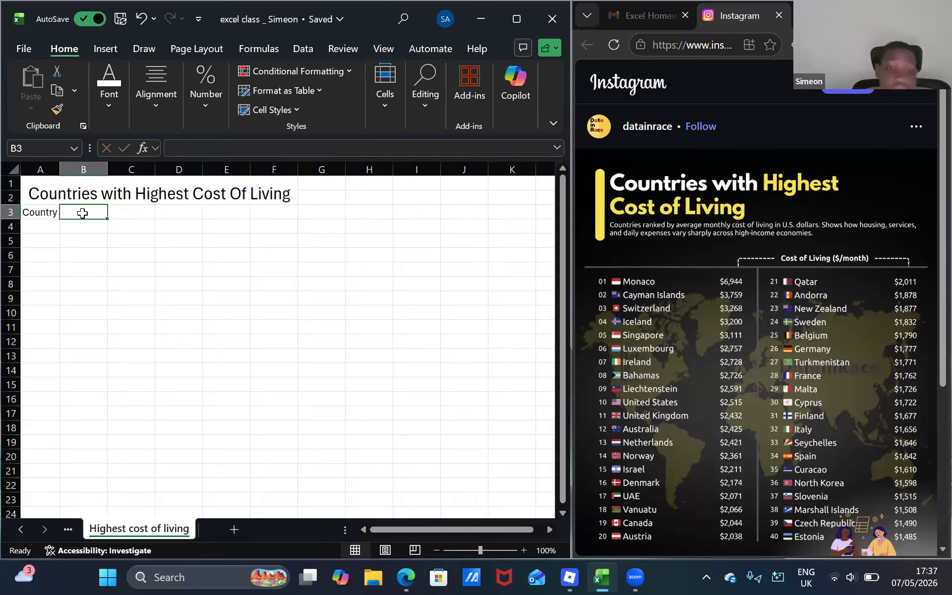
pyautogui.write('Cost O')
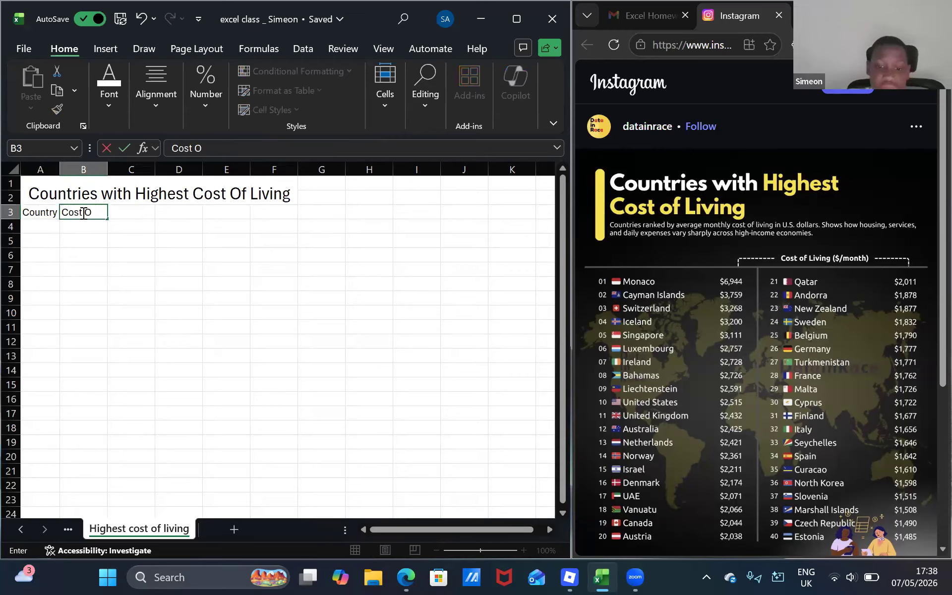
pyautogui.write('f Living')
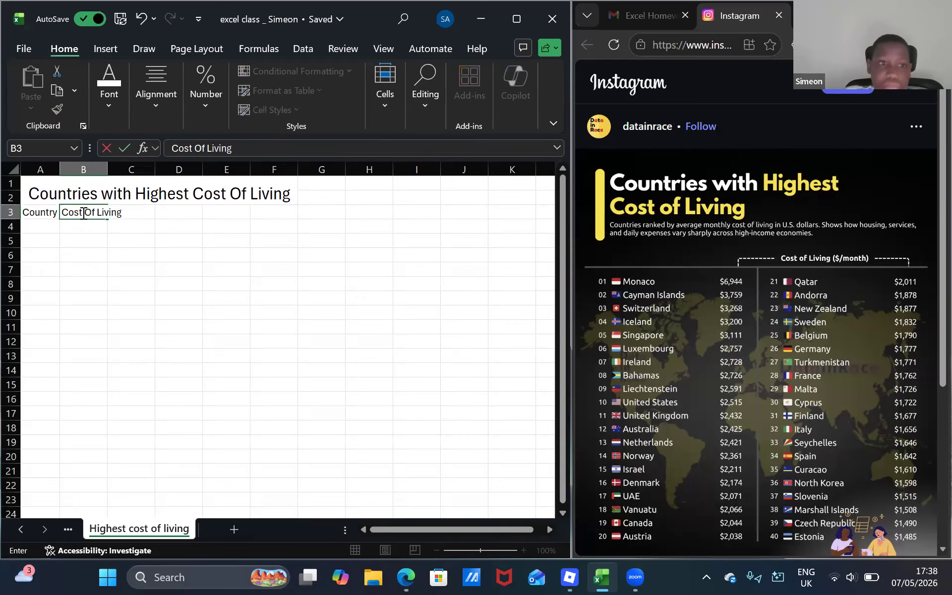
pyautogui.click(108, 167)
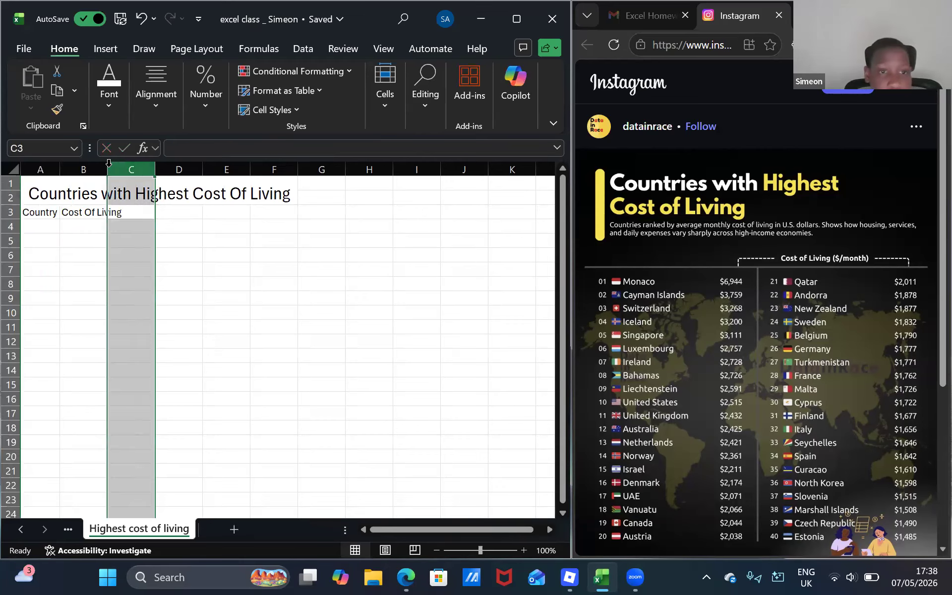
pyautogui.doubleClick(109, 166)
pyautogui.click(74, 224)
# Apply thick outside borders to each of the header cells A3 and B3
pyautogui.click(40, 212)
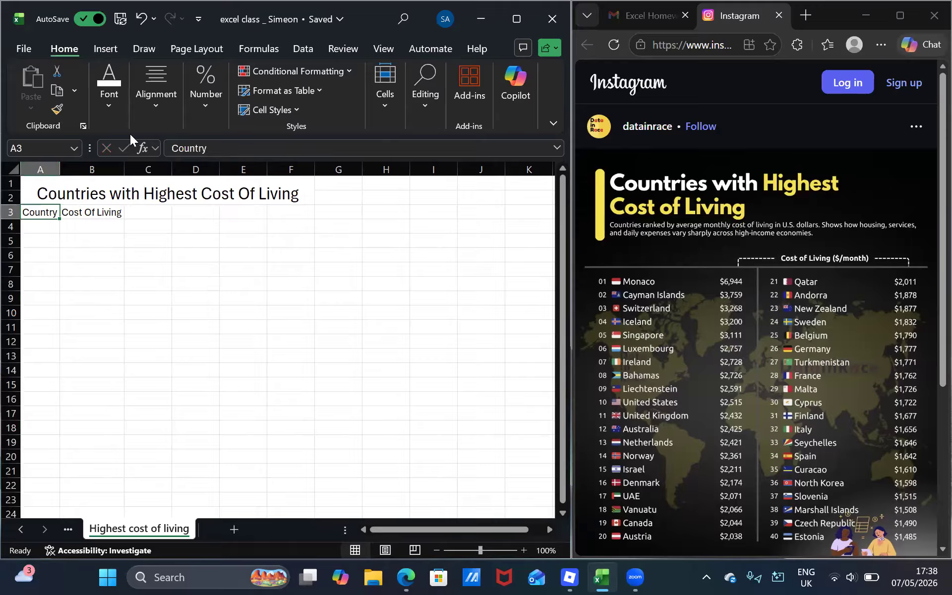
pyautogui.click(114, 120)
pyautogui.click(187, 171)
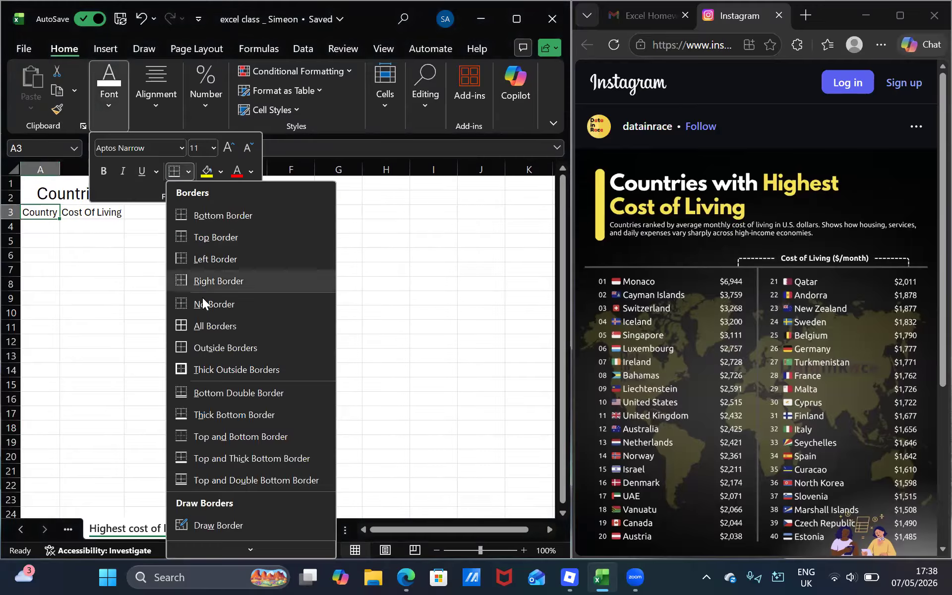
pyautogui.click(198, 369)
pyautogui.click(81, 212)
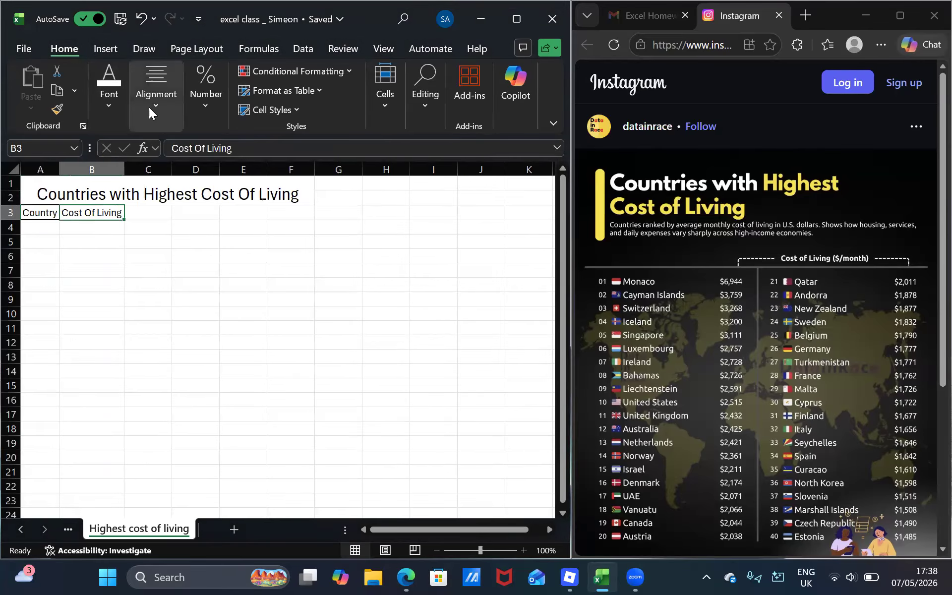
pyautogui.click(110, 122)
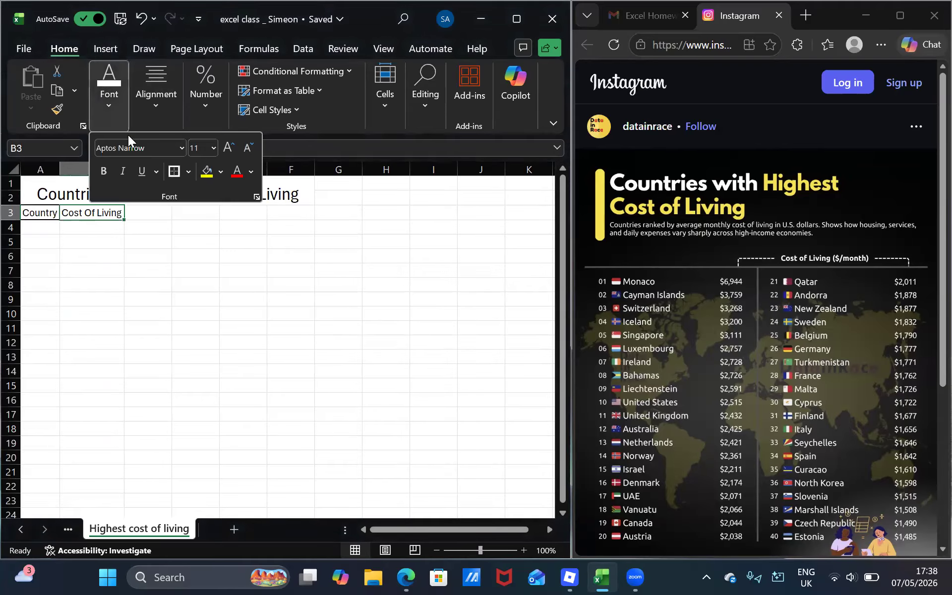
pyautogui.click(136, 228)
pyautogui.click(69, 234)
pyautogui.click(40, 237)
# Add a right border to cell A4 below the Country header
pyautogui.click(38, 225)
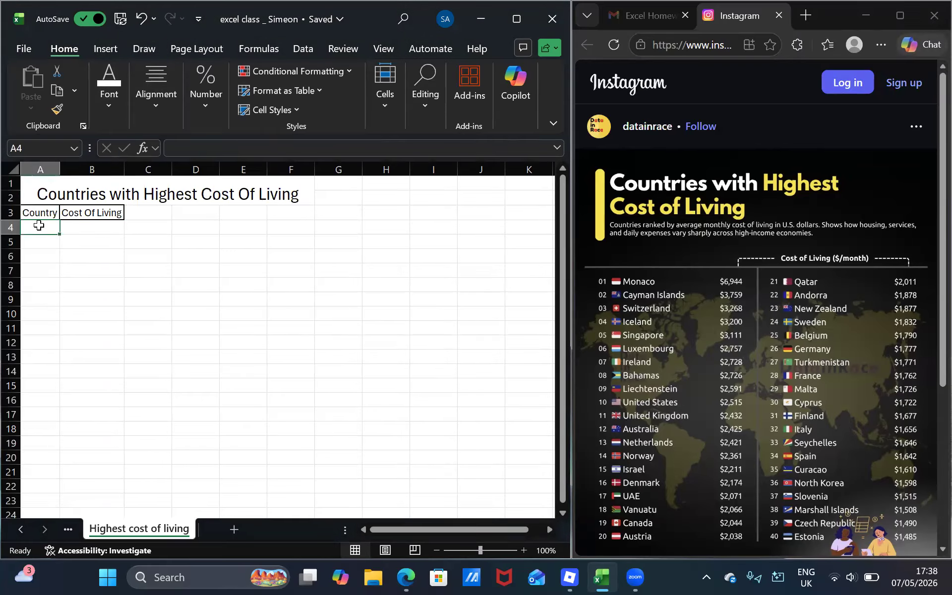
pyautogui.click(111, 104)
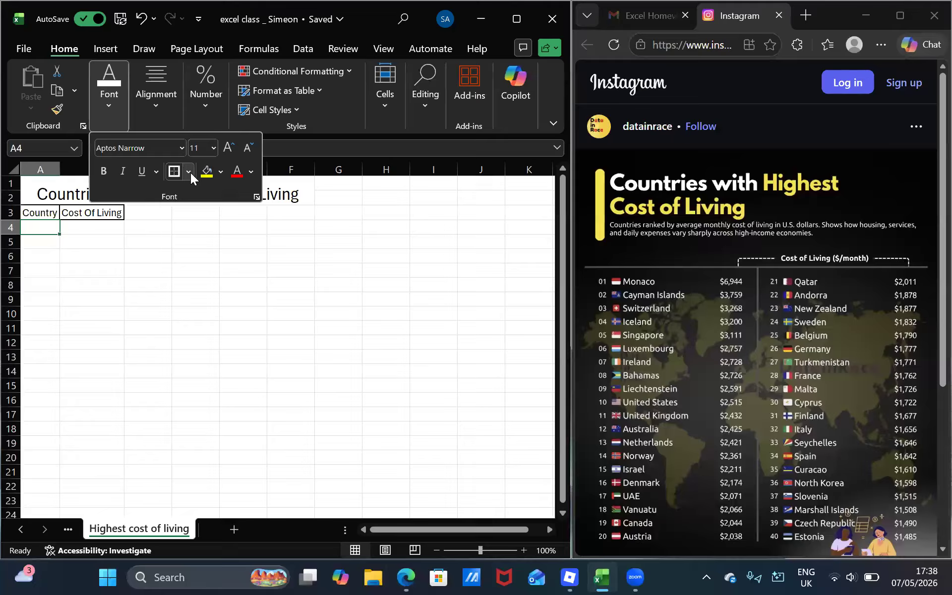
pyautogui.click(189, 172)
pyautogui.click(232, 281)
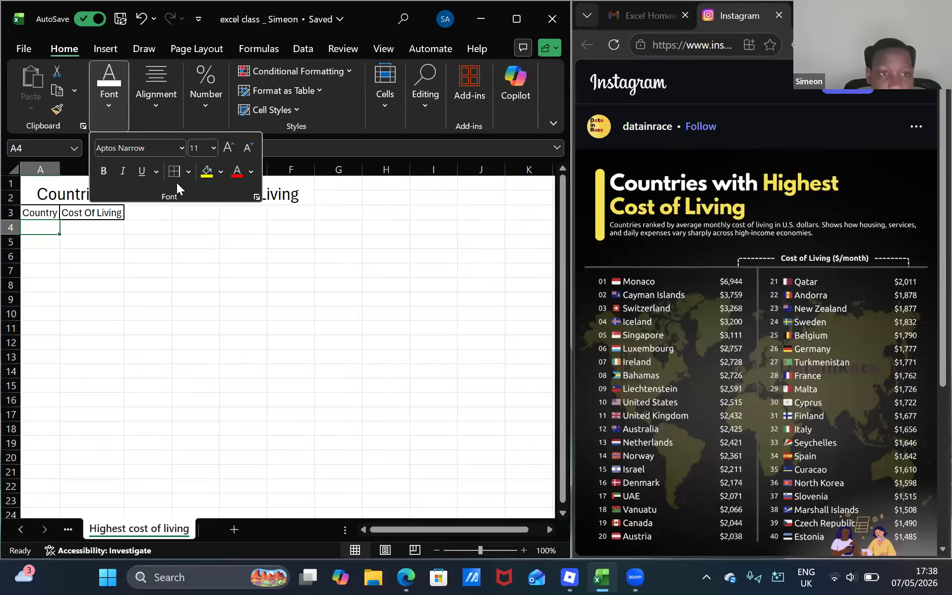
pyautogui.click(99, 221)
pyautogui.click(99, 227)
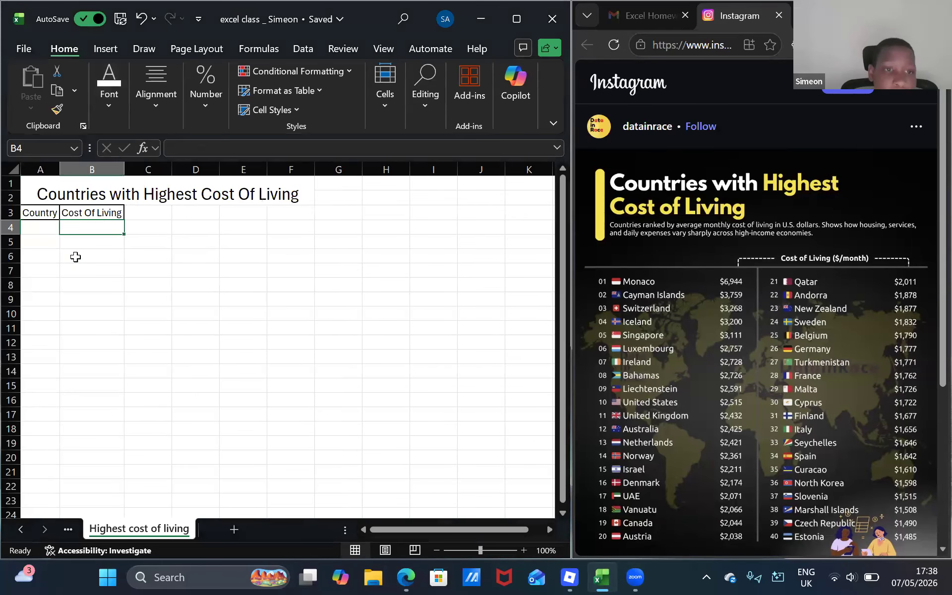
pyautogui.click(45, 227)
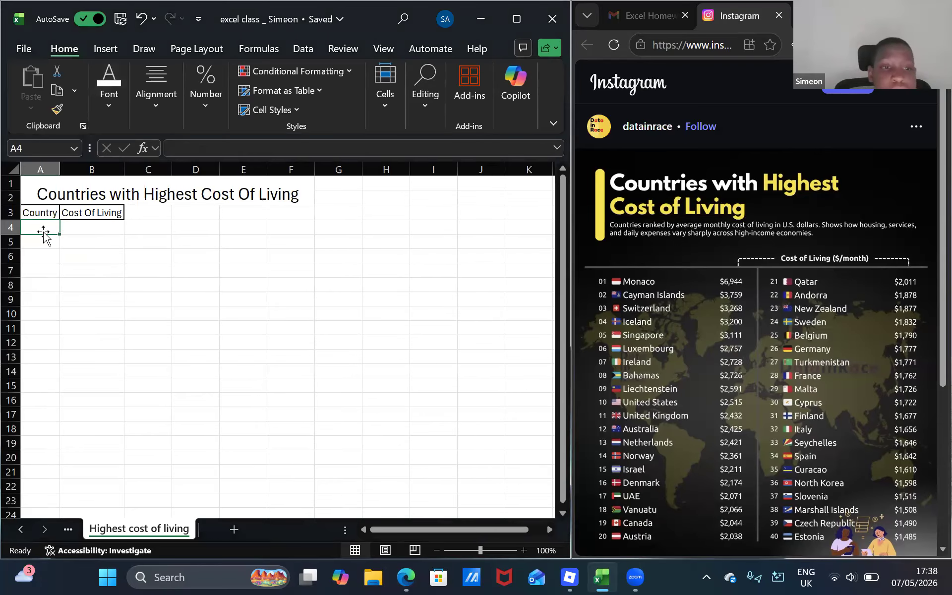
# Change the header in B3 to "Cost Of Living($)" and autofit column B to its contents
pyautogui.doubleClick(121, 213)
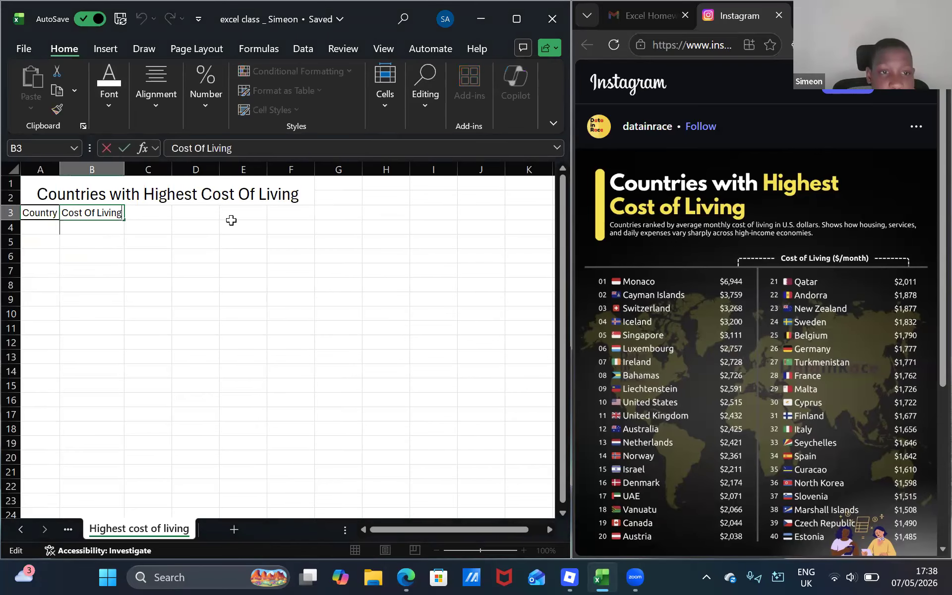
pyautogui.write('(')
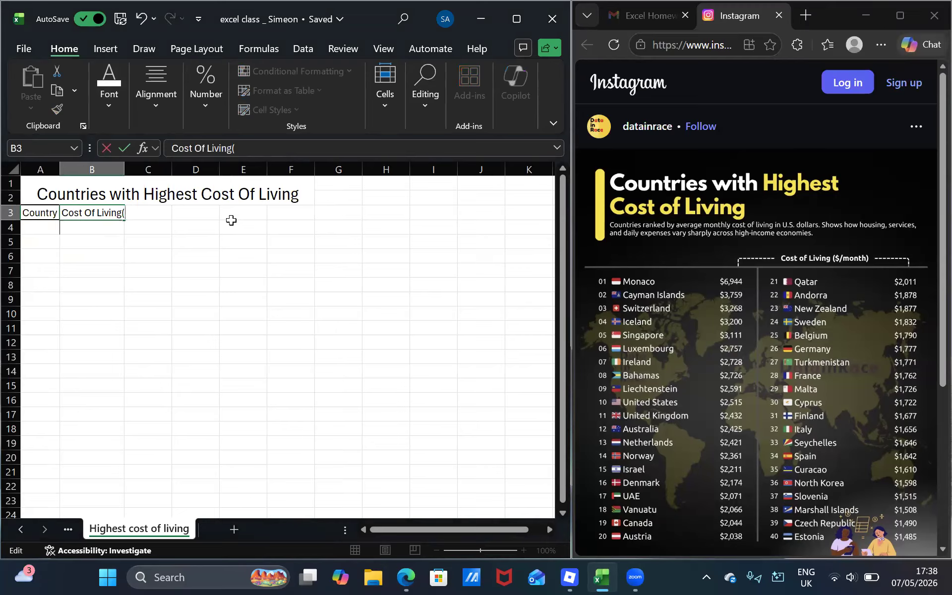
pyautogui.write('$')
pyautogui.press('Return')
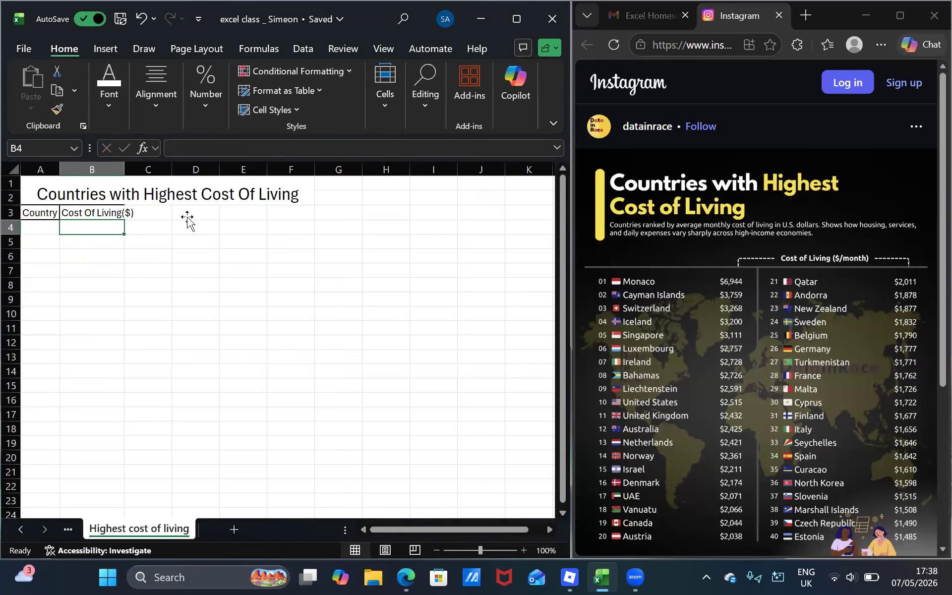
pyautogui.doubleClick(125, 166)
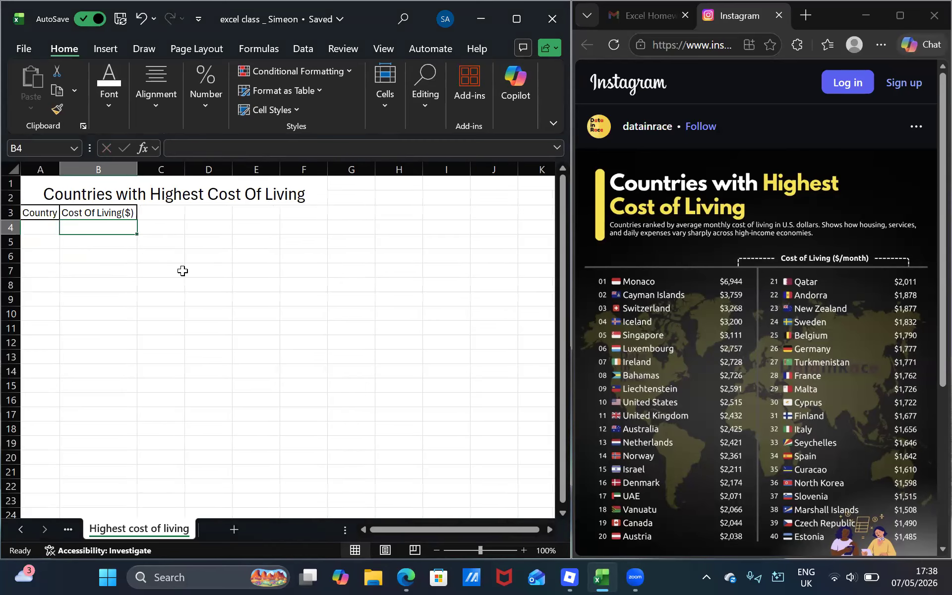
# Make the headers in A3 and B3 of the Fastest Growing Economies 2026 sheet bold
pyautogui.hotkey('ctrl', 'pageup')
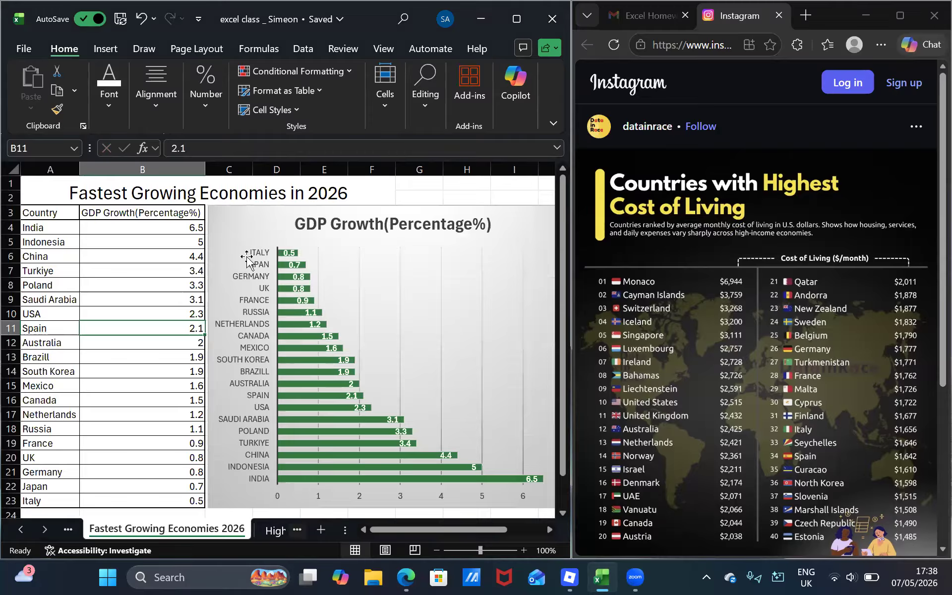
pyautogui.click(69, 213)
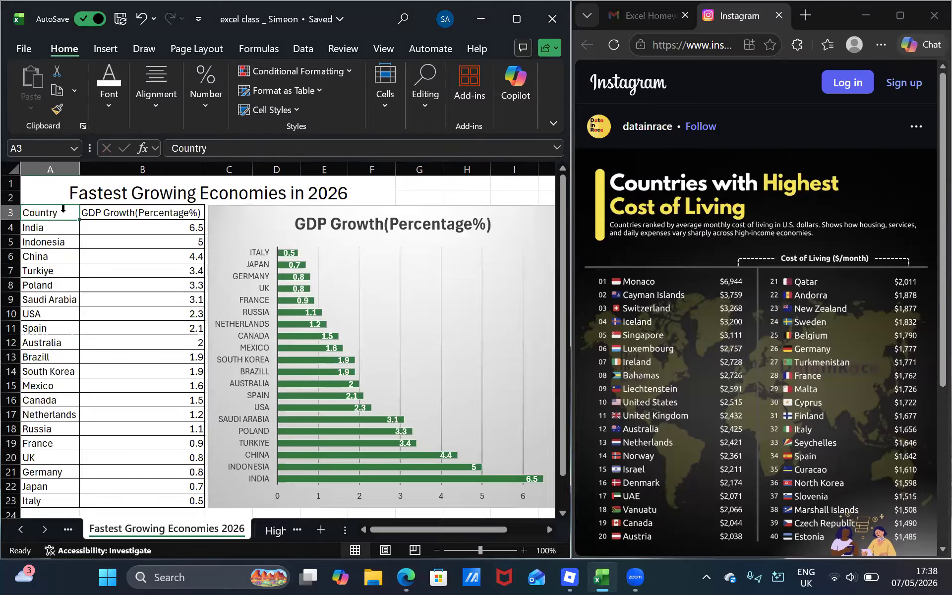
pyautogui.click(109, 94)
pyautogui.click(103, 171)
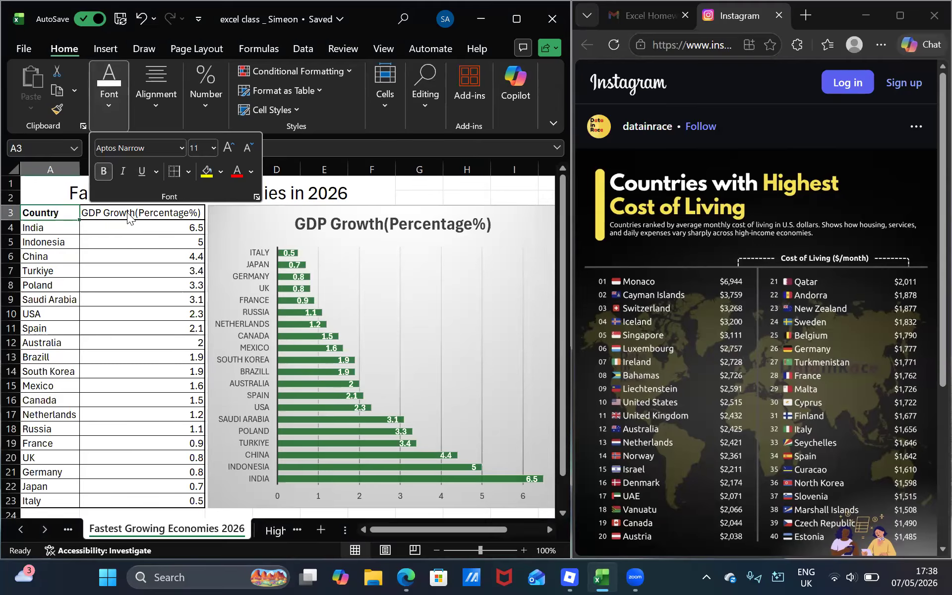
pyautogui.click(130, 218)
pyautogui.click(110, 95)
pyautogui.click(105, 172)
pyautogui.click(103, 171)
pyautogui.click(113, 212)
pyautogui.click(112, 212)
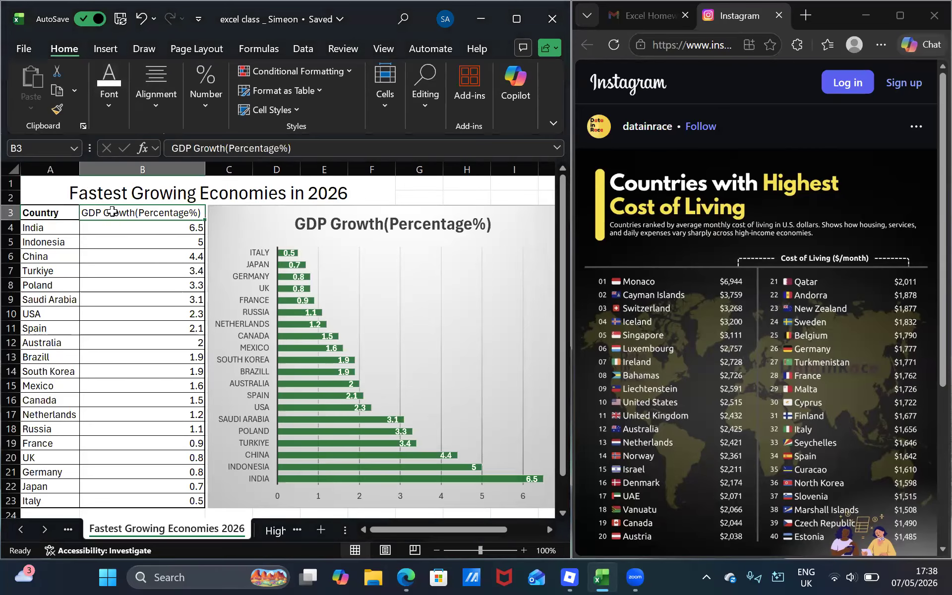
pyautogui.click(109, 94)
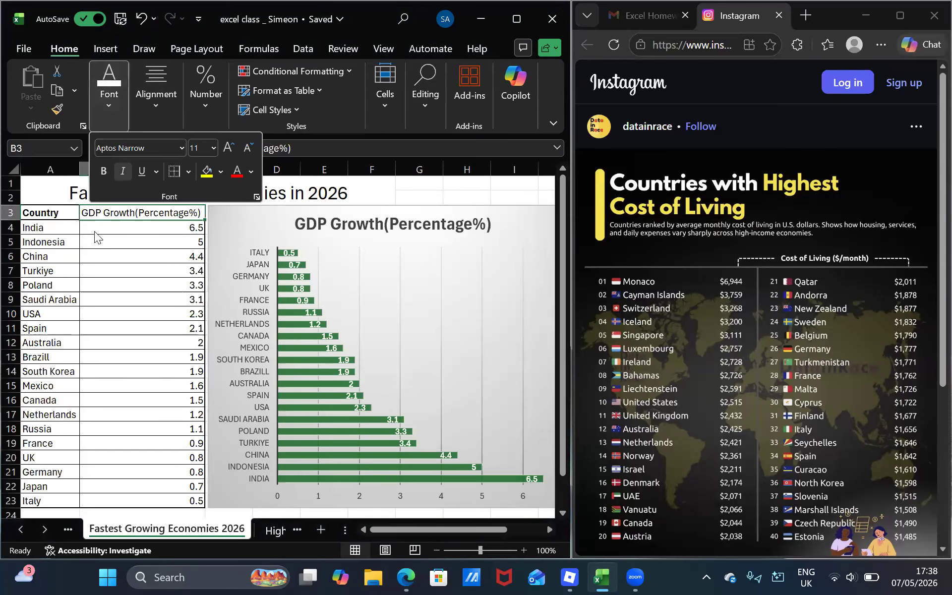
pyautogui.click(103, 171)
# Italicize the country names and growth values in A4:B23 of the Fastest Growing Economies 2026 sheet
pyautogui.click(70, 228)
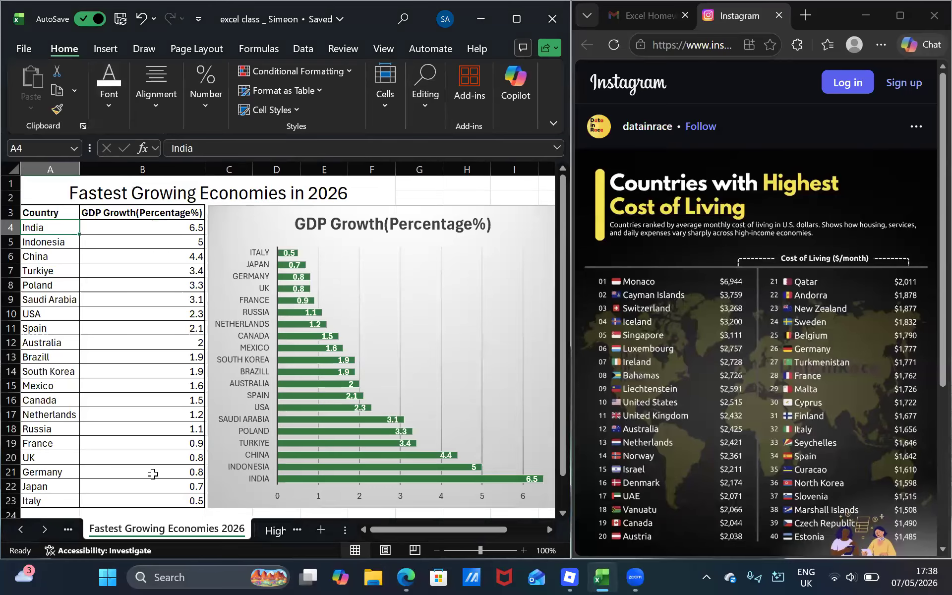
pyautogui.keyDown('shift'); pyautogui.click(153, 499); pyautogui.keyUp('shift')
pyautogui.click(110, 99)
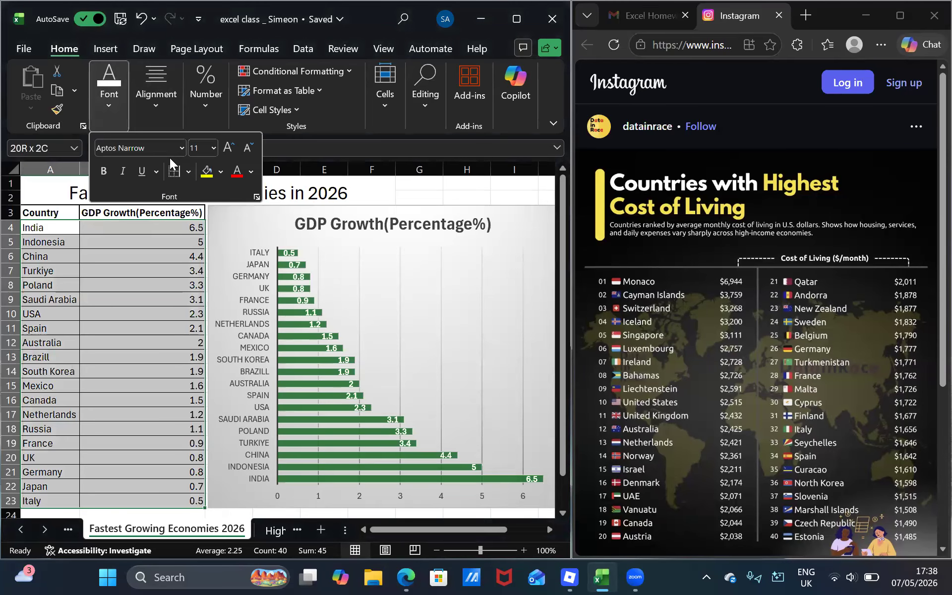
pyautogui.click(189, 171)
pyautogui.click(123, 171)
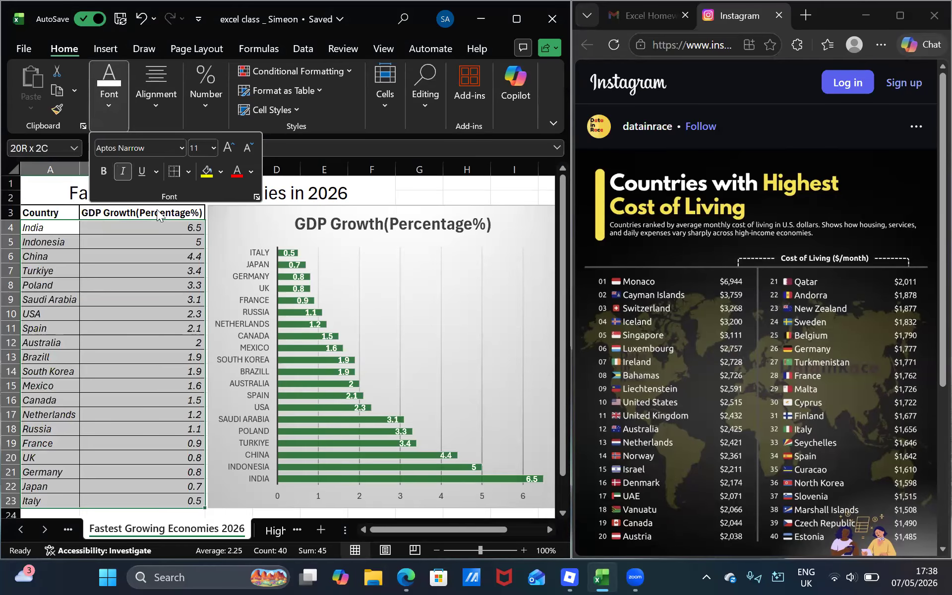
# On the Highest cost of living sheet, enter Monaco in A4 and Cayman Islands in A5, and autofit column A
pyautogui.click(268, 534)
pyautogui.click(267, 533)
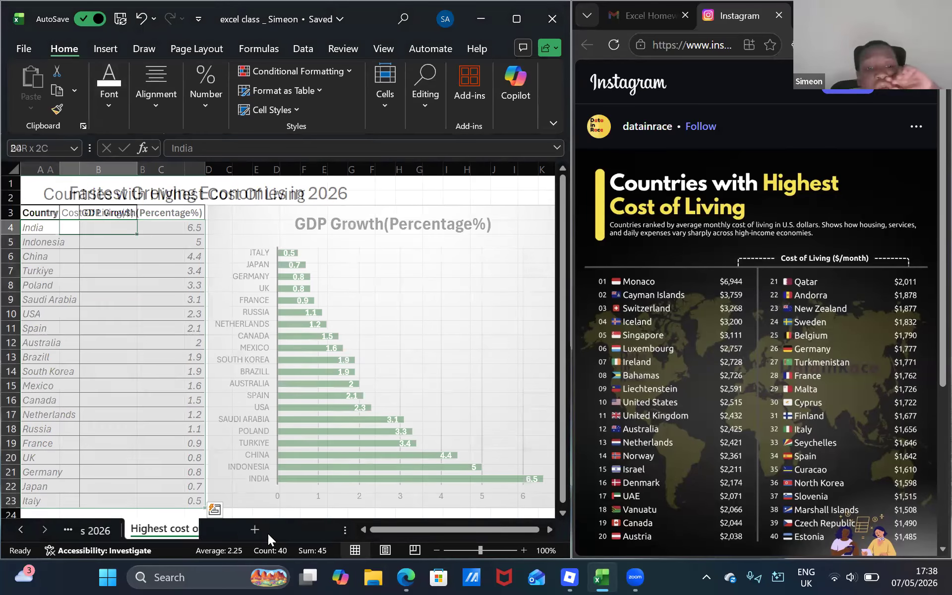
pyautogui.click(36, 232)
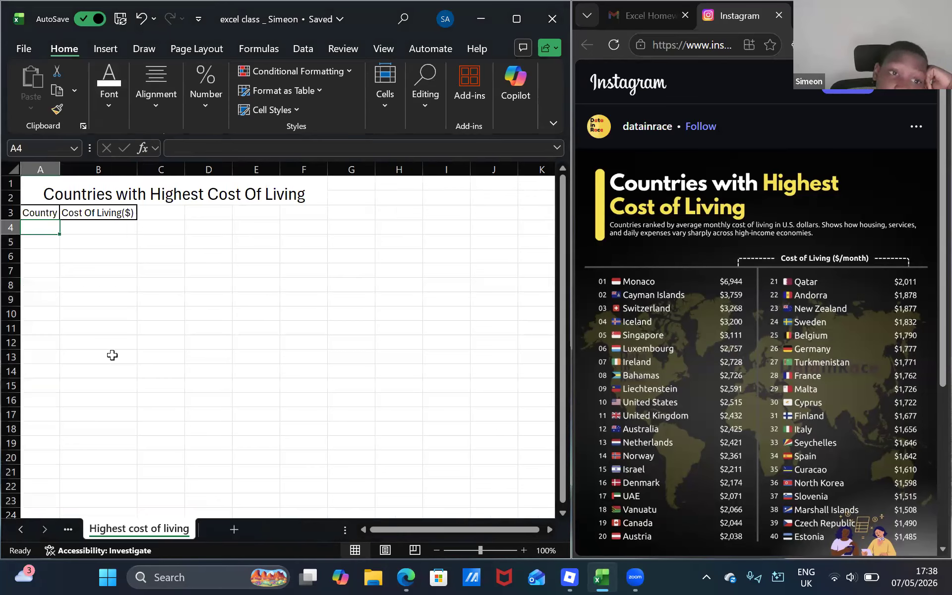
pyautogui.click(113, 356)
pyautogui.click(38, 229)
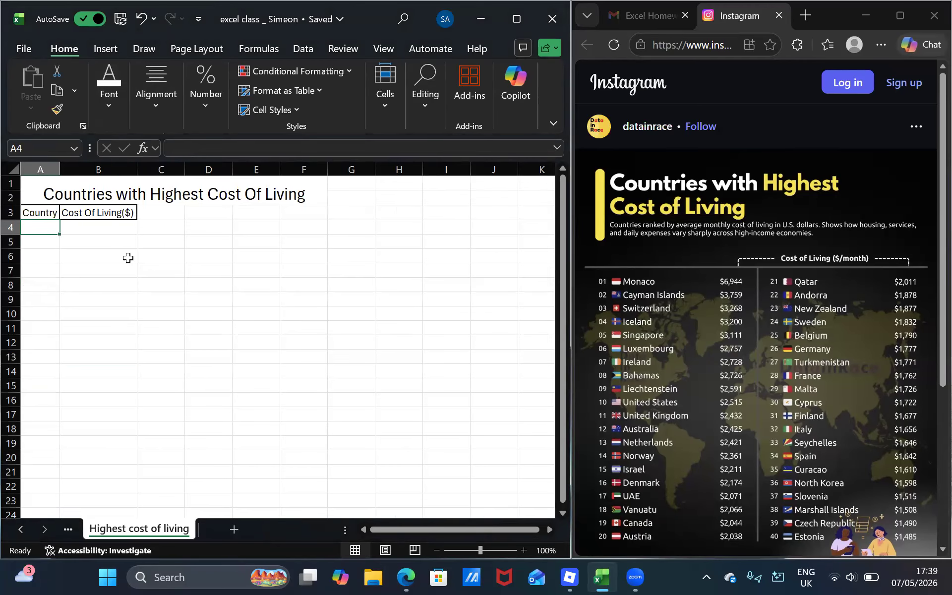
pyautogui.write('Monaco')
pyautogui.press('Return')
pyautogui.write('Ca')
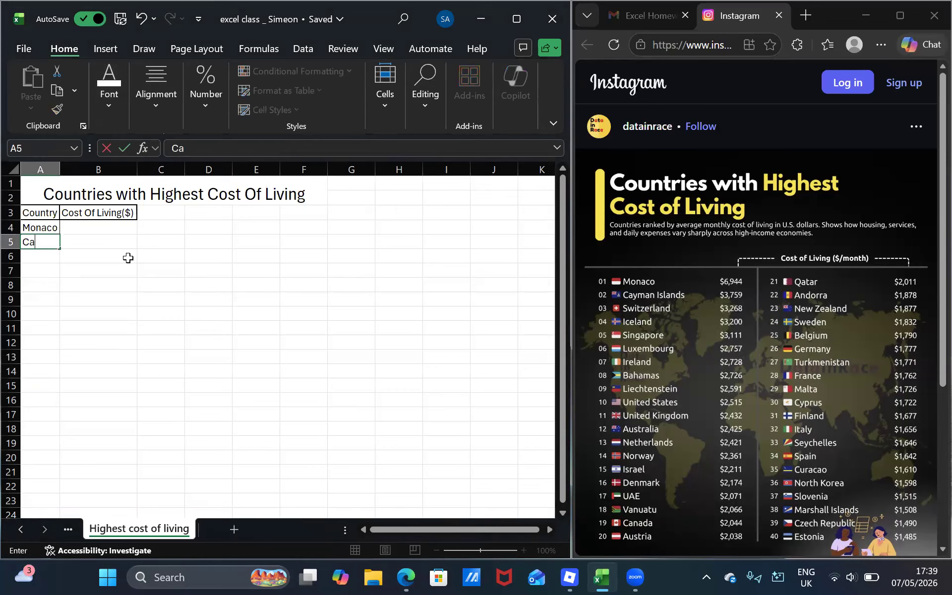
pyautogui.write('yman Islands')
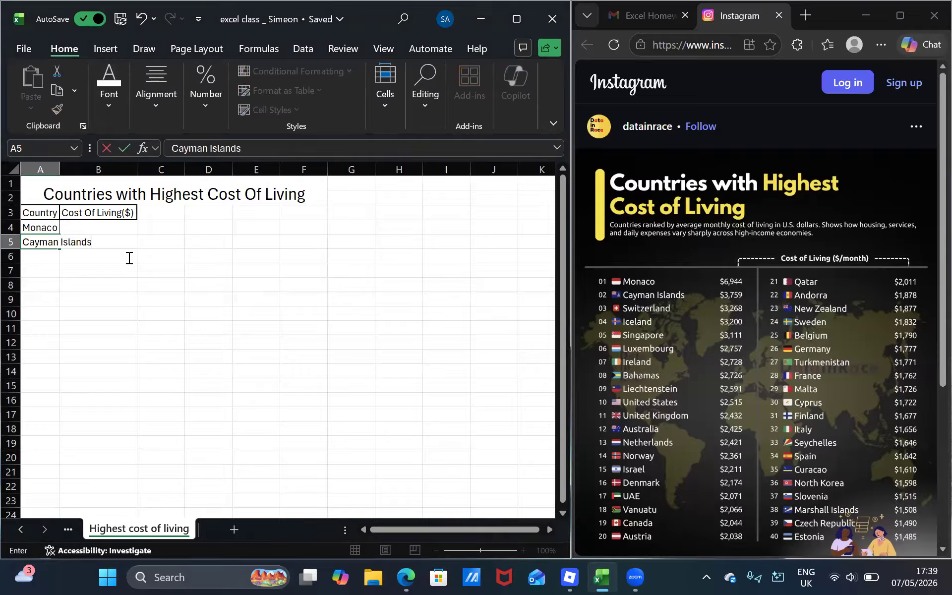
pyautogui.doubleClick(59, 169)
# Enter the countries Switzerland, Iceland, Singapore and Luxembourg in cells A6 to A9
pyautogui.click(26, 266)
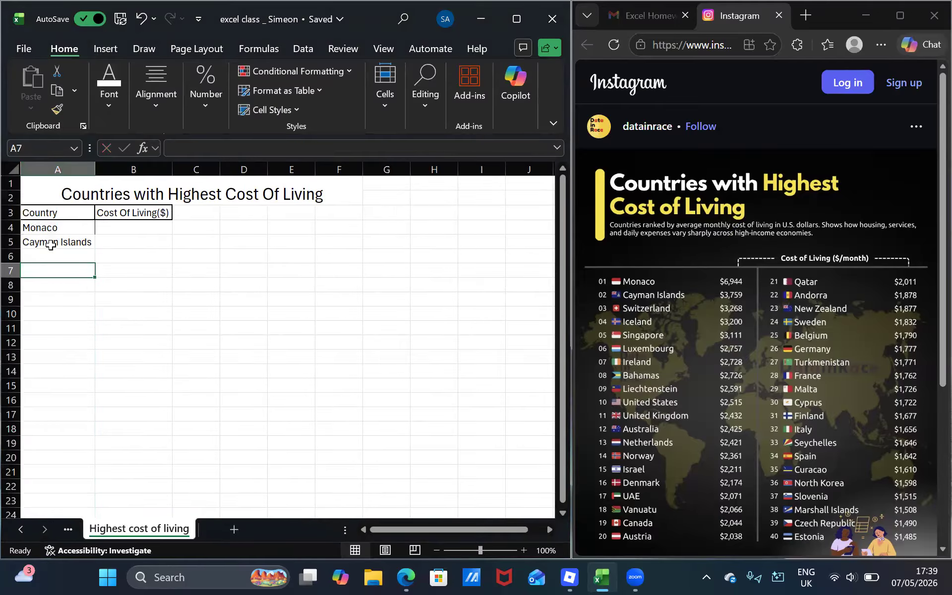
pyautogui.click(51, 254)
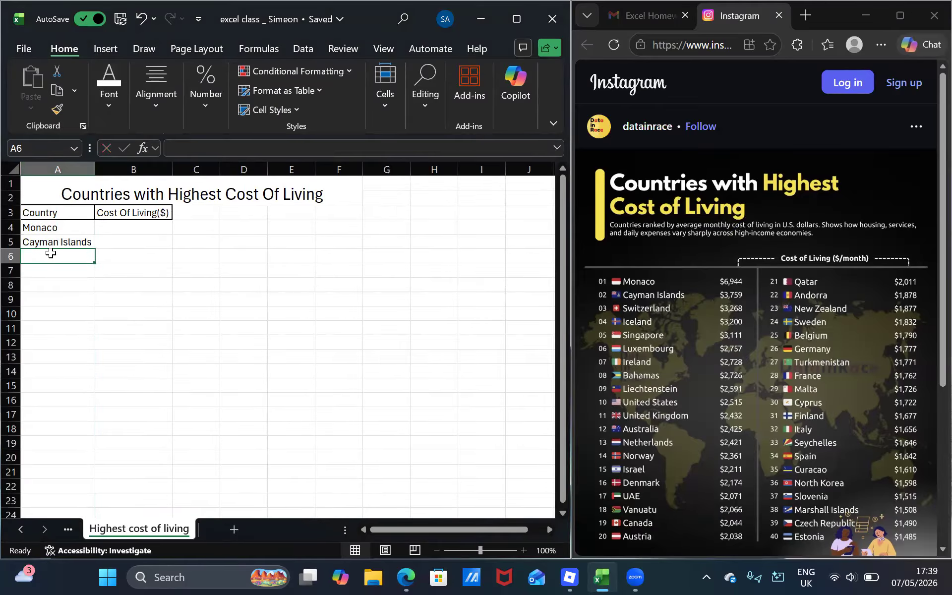
pyautogui.write('Sw')
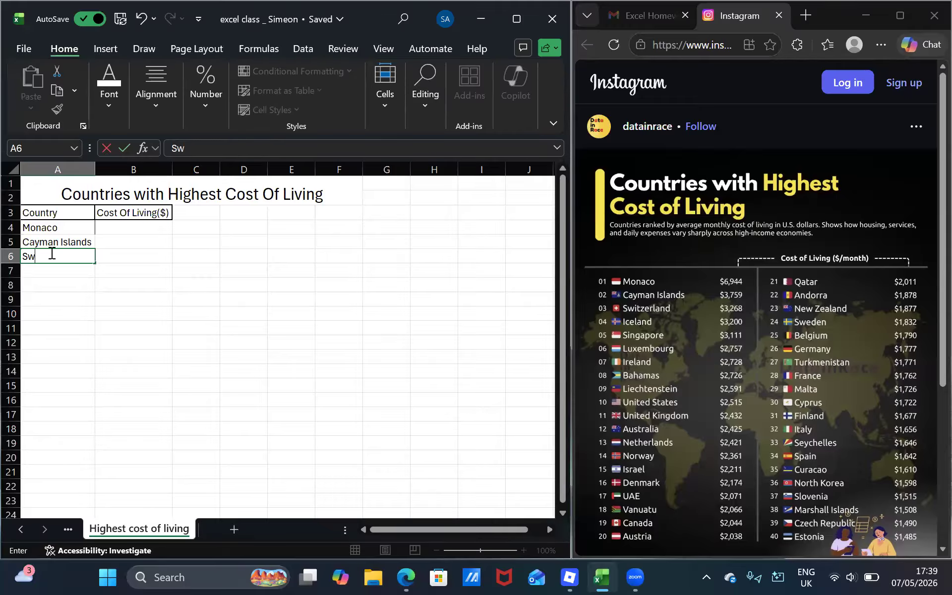
pyautogui.write('itzerland')
pyautogui.press('Return')
pyautogui.write('Iceland')
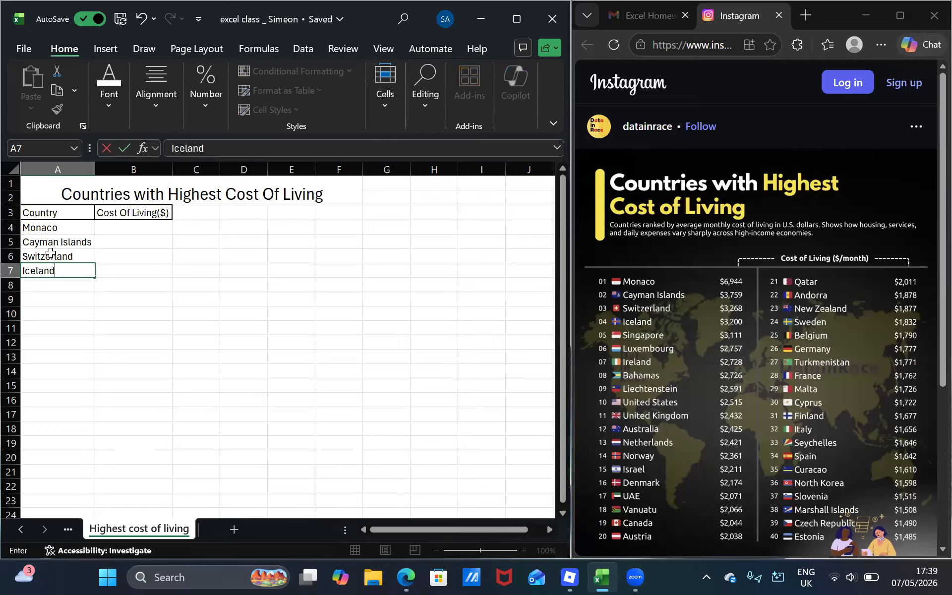
pyautogui.press('Return')
pyautogui.write('Singapore')
pyautogui.press('Return')
pyautogui.write('Lu')
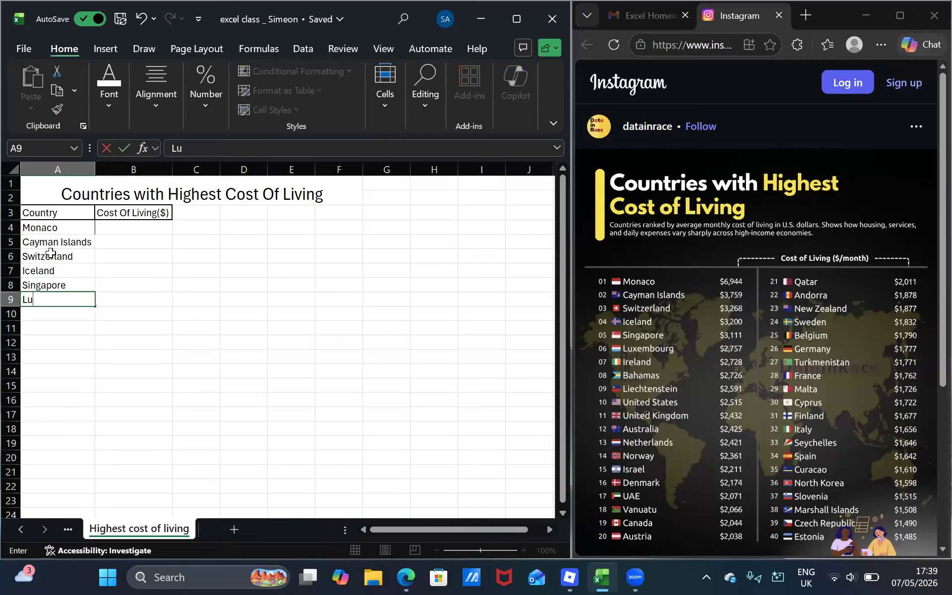
pyautogui.write('xembourg')
pyautogui.press('Tab')
# Enter Ireland in A10 and Bahamas in A11
pyautogui.click(73, 317)
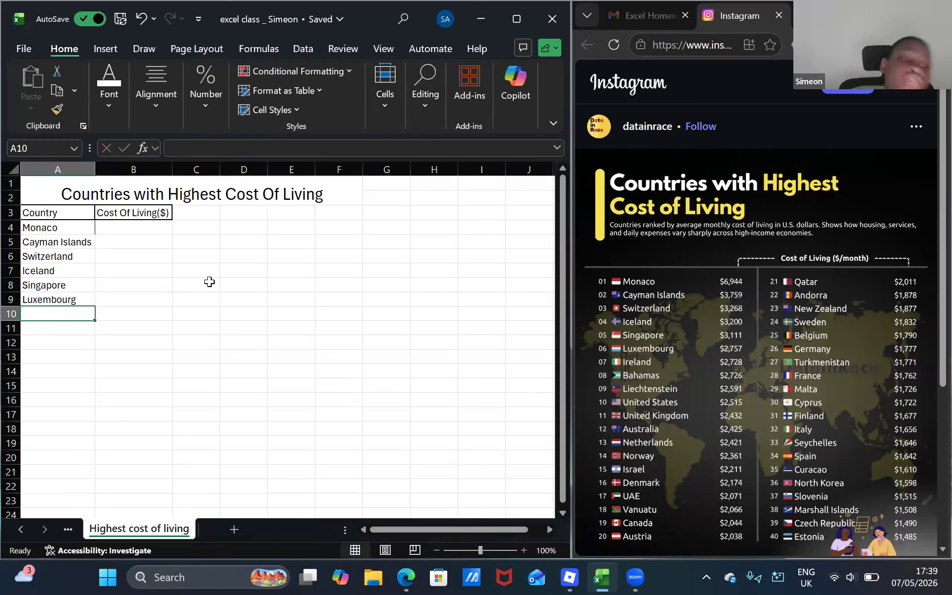
pyautogui.click(74, 301)
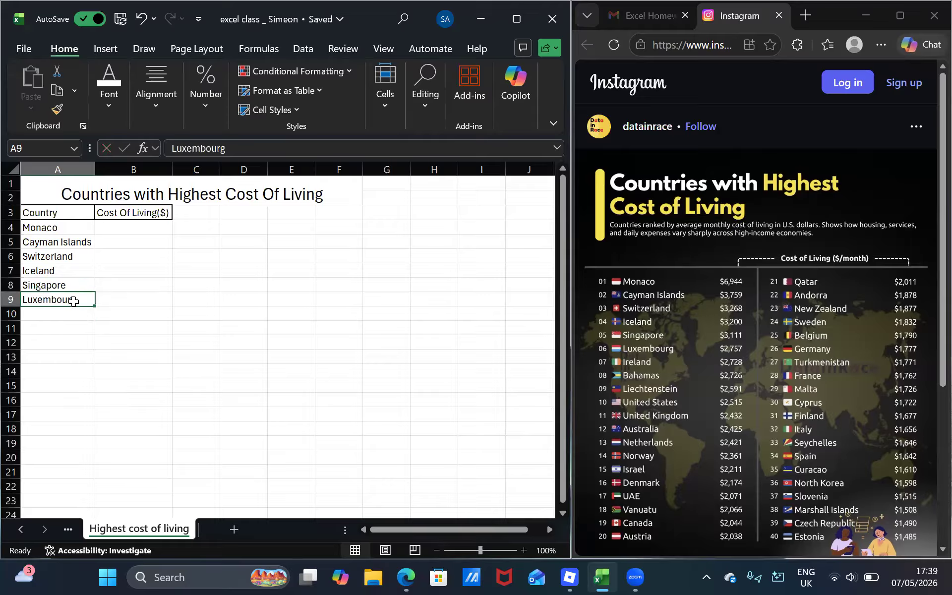
pyautogui.click(67, 316)
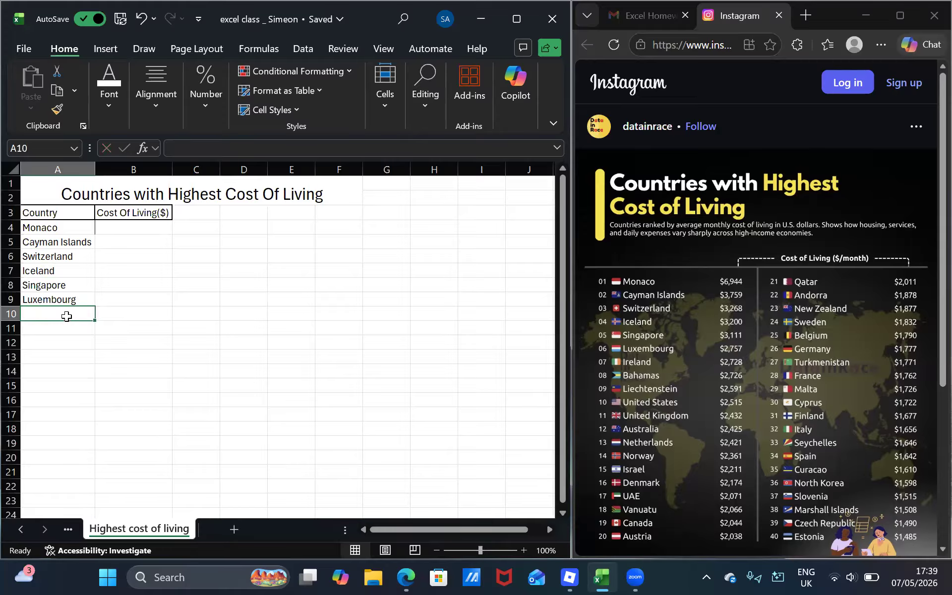
pyautogui.write('Ireland')
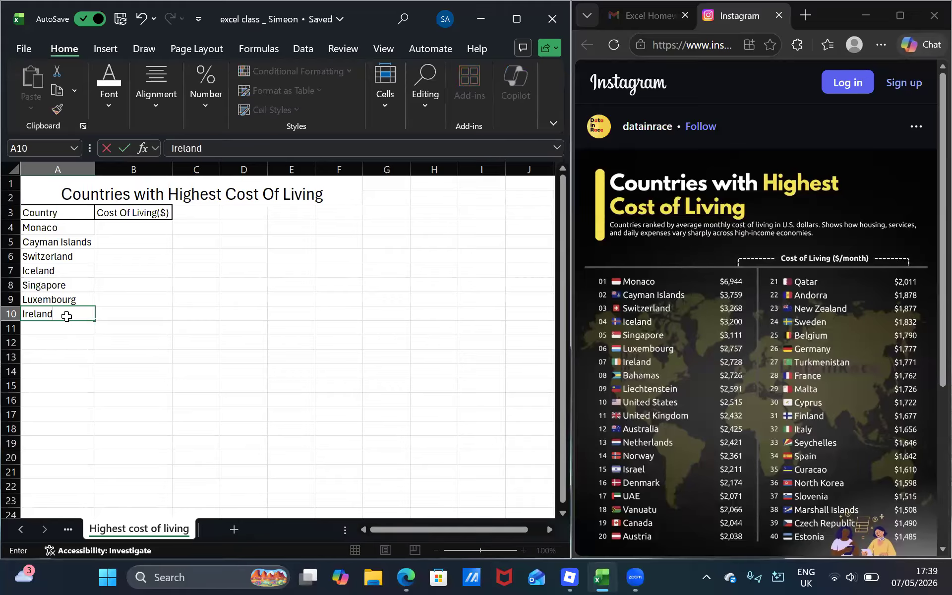
pyautogui.press('Return')
pyautogui.write('Bahama')
pyautogui.press('Return')
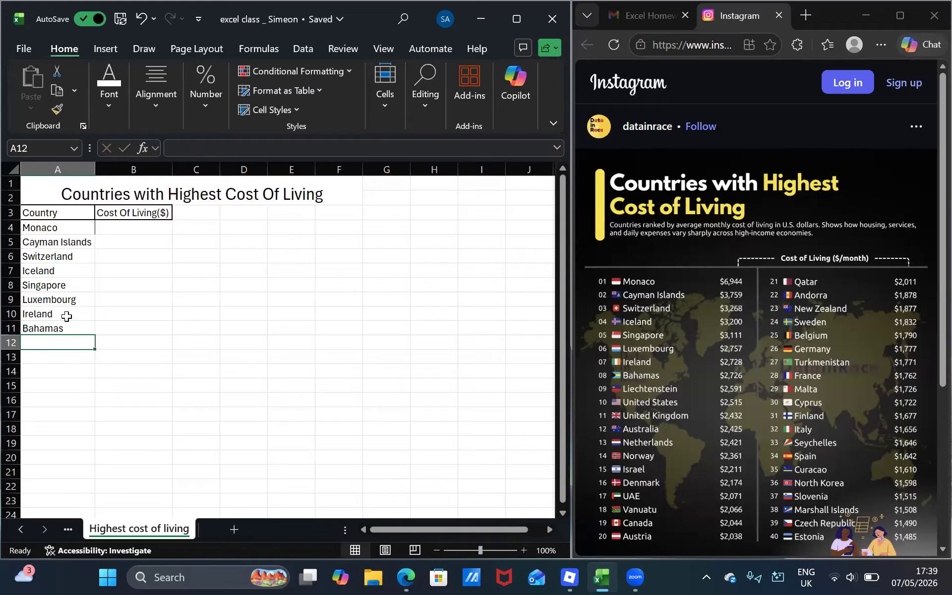
# Enter Liechtenstein in A12 and "United Stated" in A13
pyautogui.write('Liechtenstein')
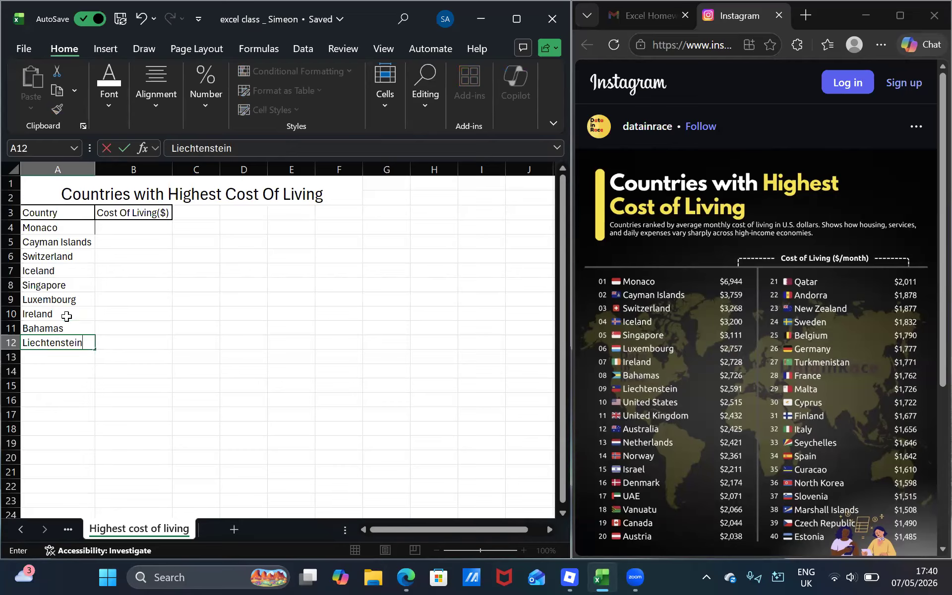
pyautogui.press('Return')
pyautogui.write('Uni')
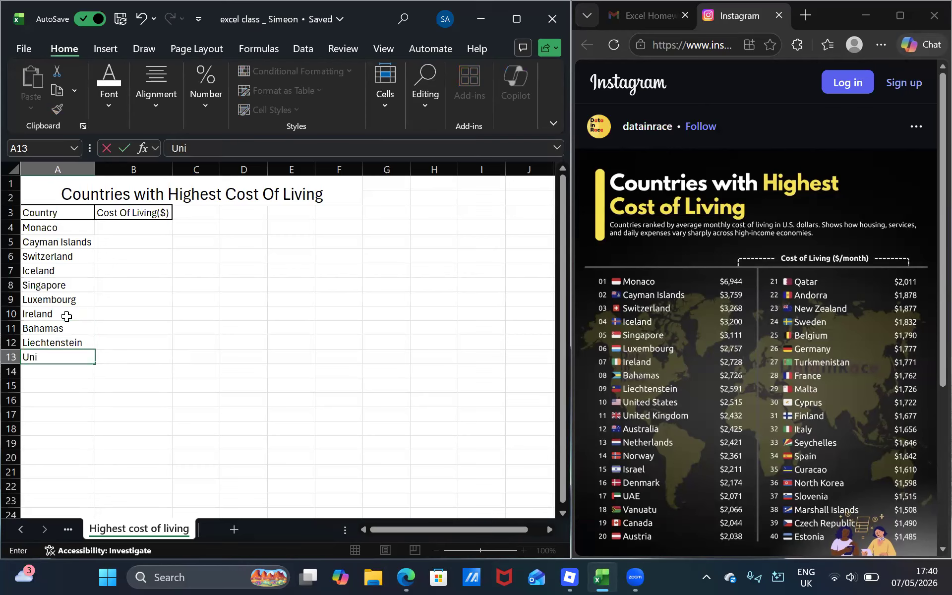
pyautogui.write('ted Stated')
pyautogui.press('Return')
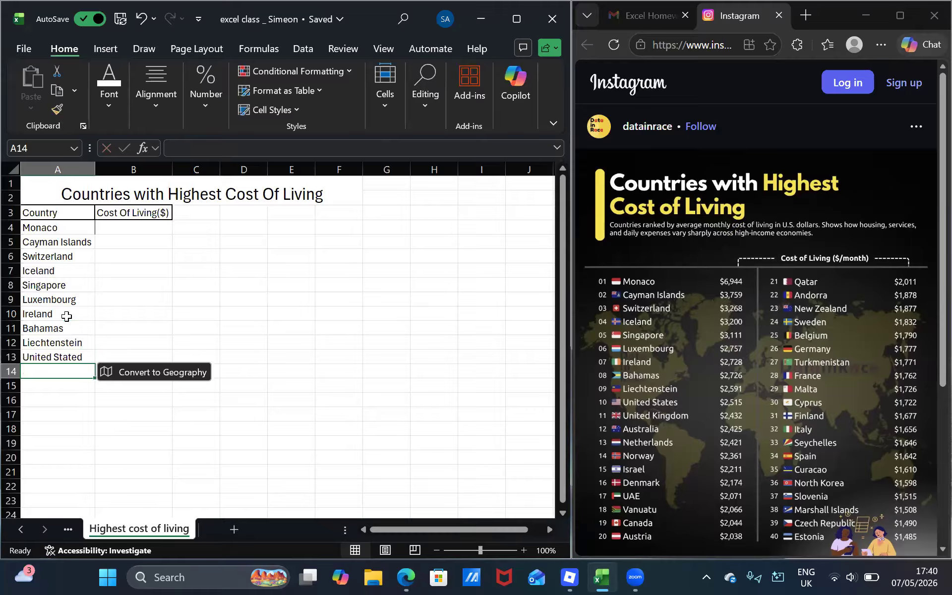
# Correct the country in A13 to United States and enter United Kingdom in A14
pyautogui.press('Up')
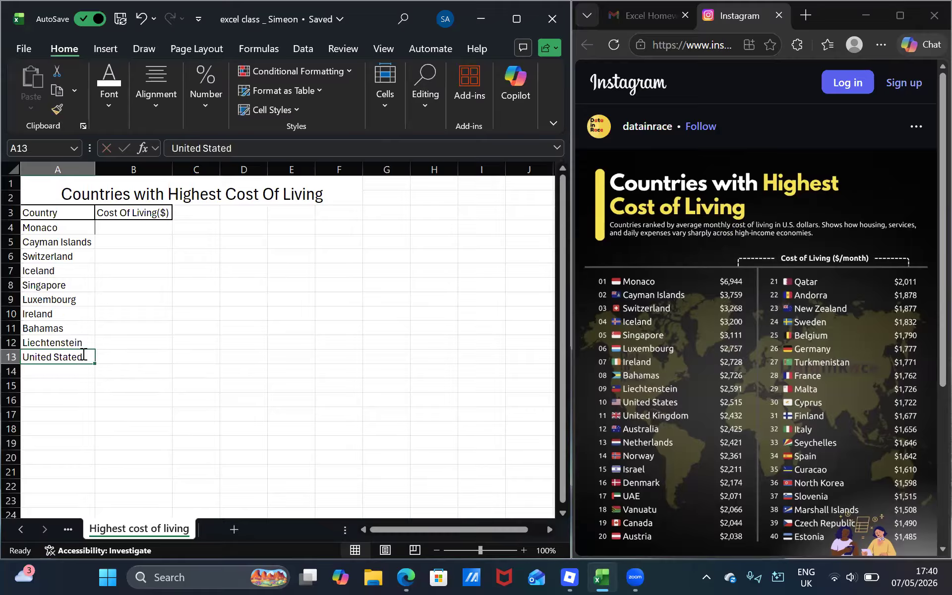
pyautogui.doubleClick(82, 354)
pyautogui.press('BackSpace')
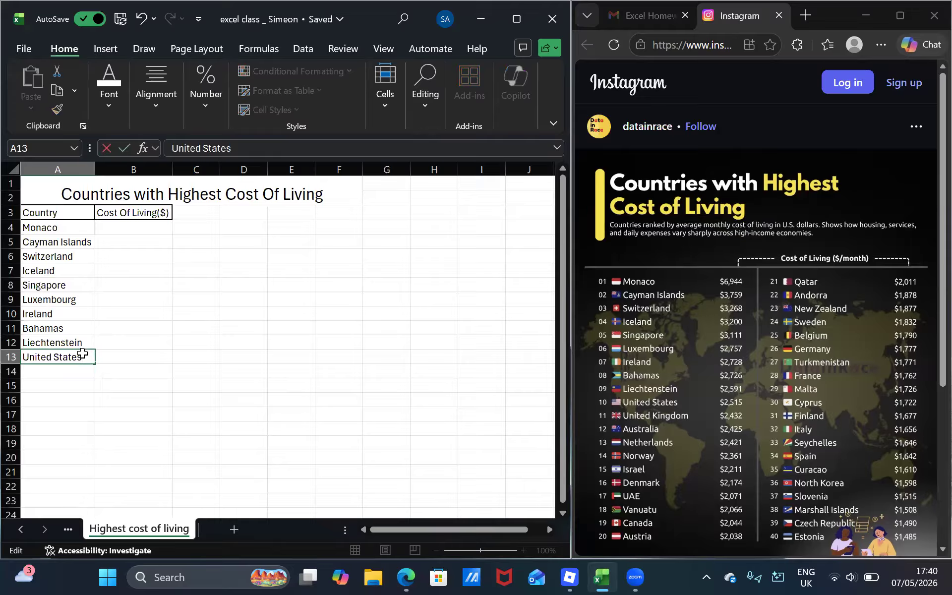
pyautogui.press('Return')
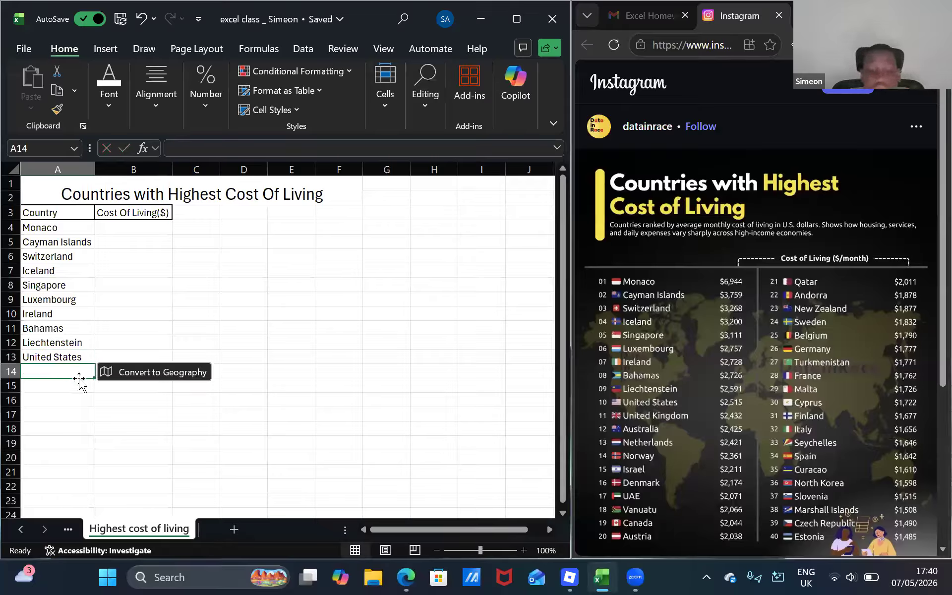
pyautogui.write('United Kingdom')
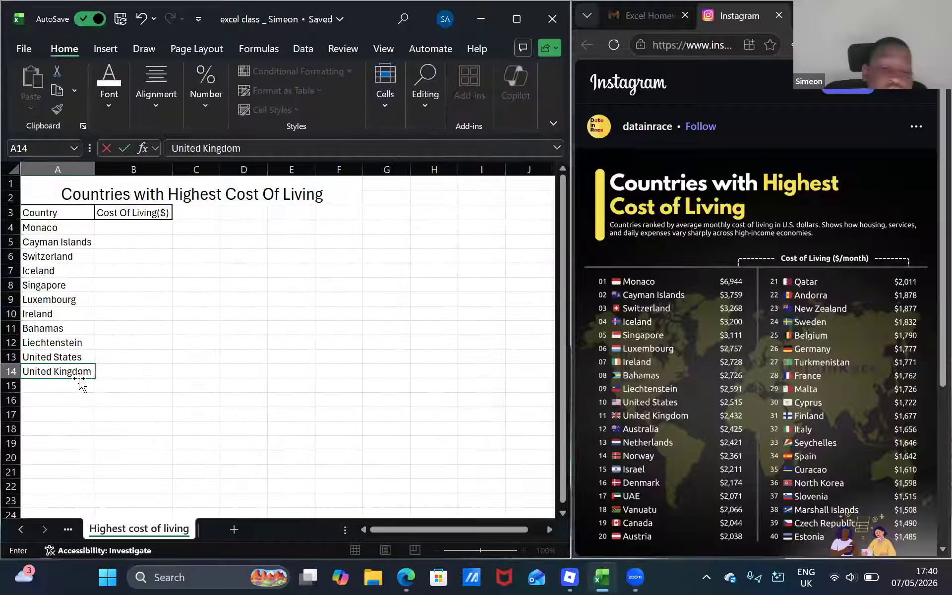
pyautogui.press('Return')
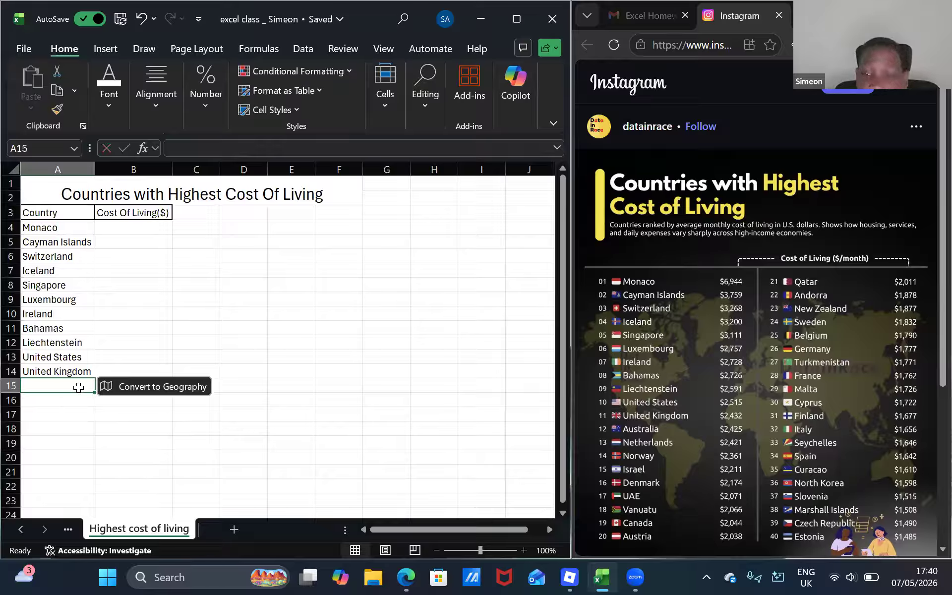
# Enter Australia in A15 and Netherlands in A16
pyautogui.write('A')
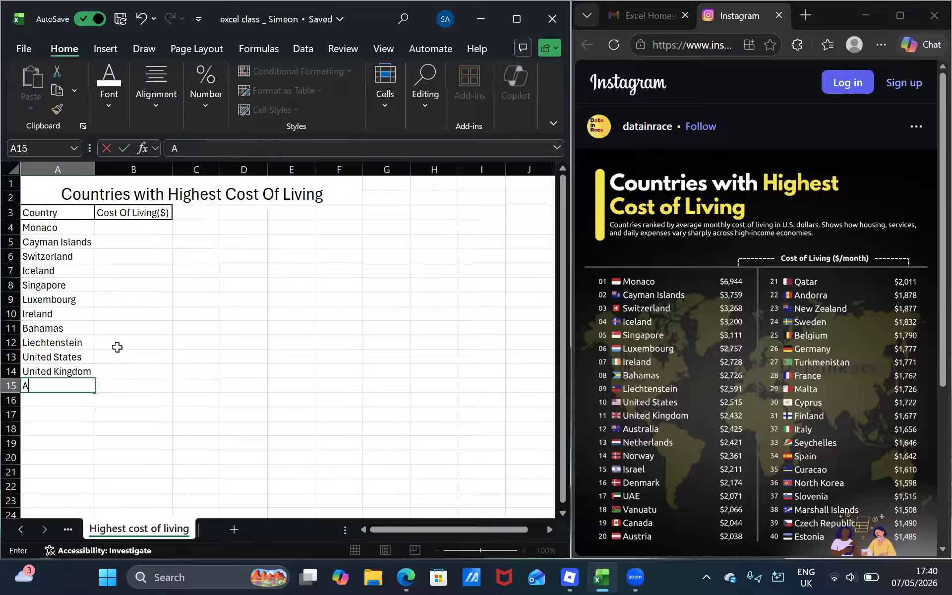
pyautogui.write('ustriali')
pyautogui.write('alia')
pyautogui.press('Return')
pyautogui.write('N')
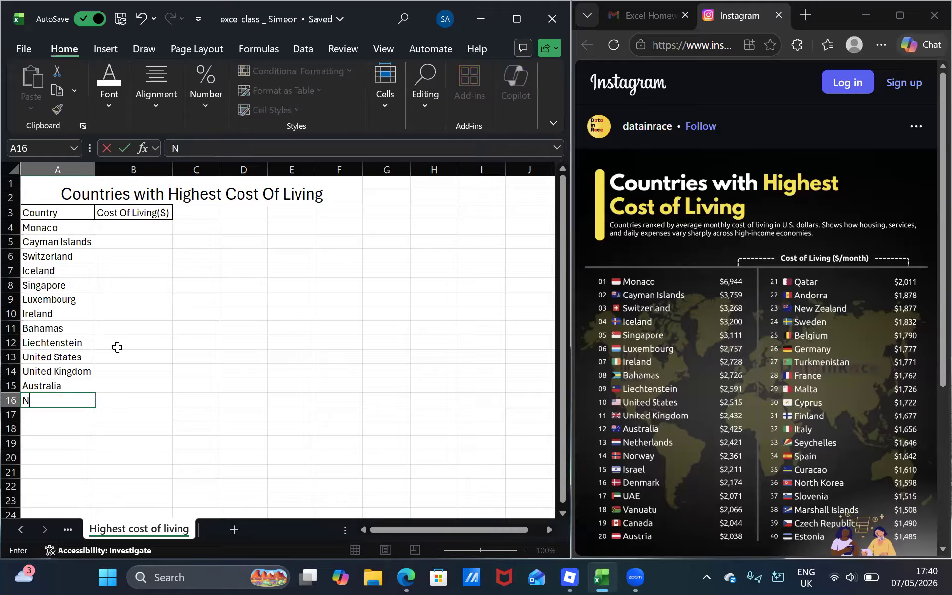
pyautogui.write('etherlands')
pyautogui.press('Return')
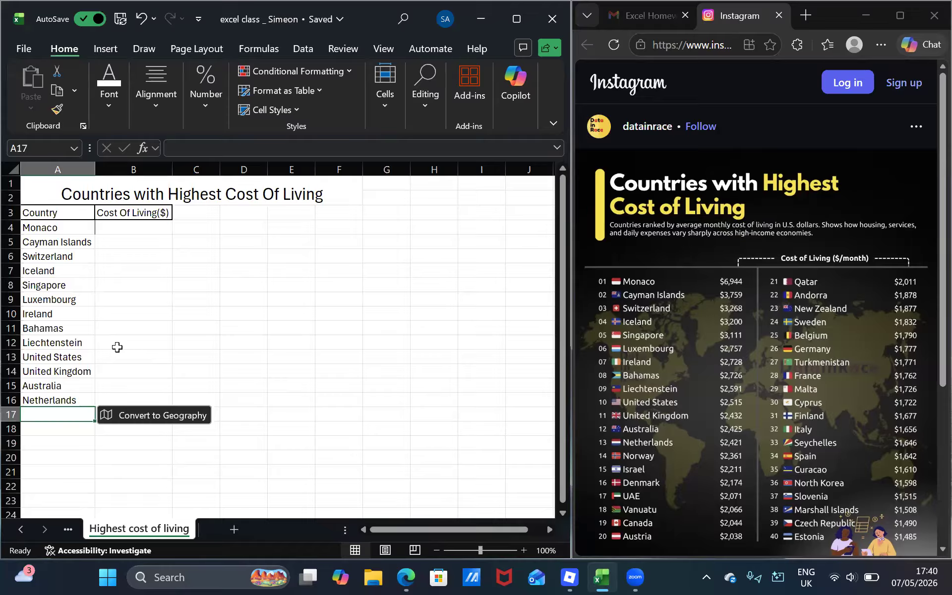
# Enter Norway in A17 and "Isreal" in A18, keeping B18 empty
pyautogui.write('Norway')
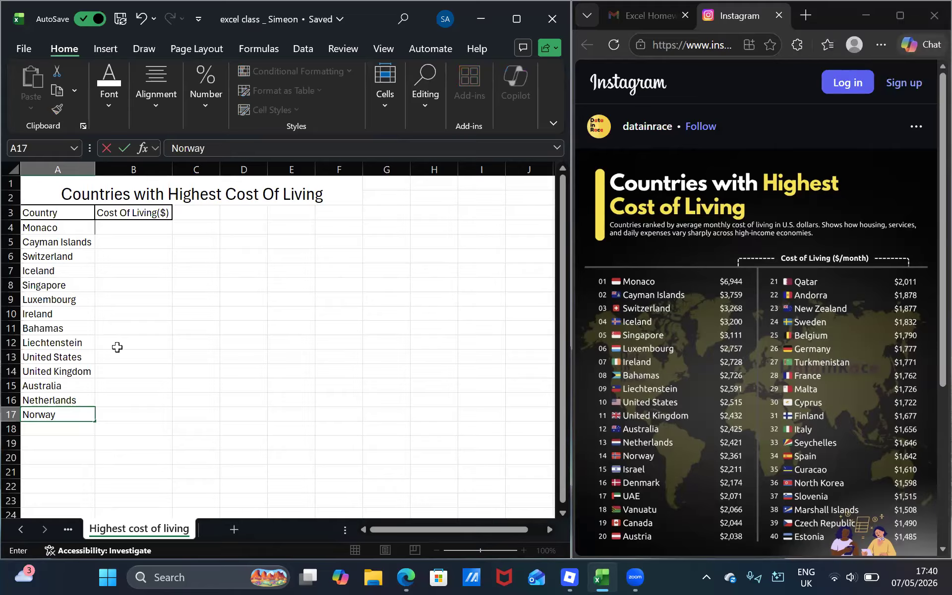
pyautogui.press('Return')
pyautogui.write('I')
pyautogui.press('Tab')
pyautogui.write('sre')
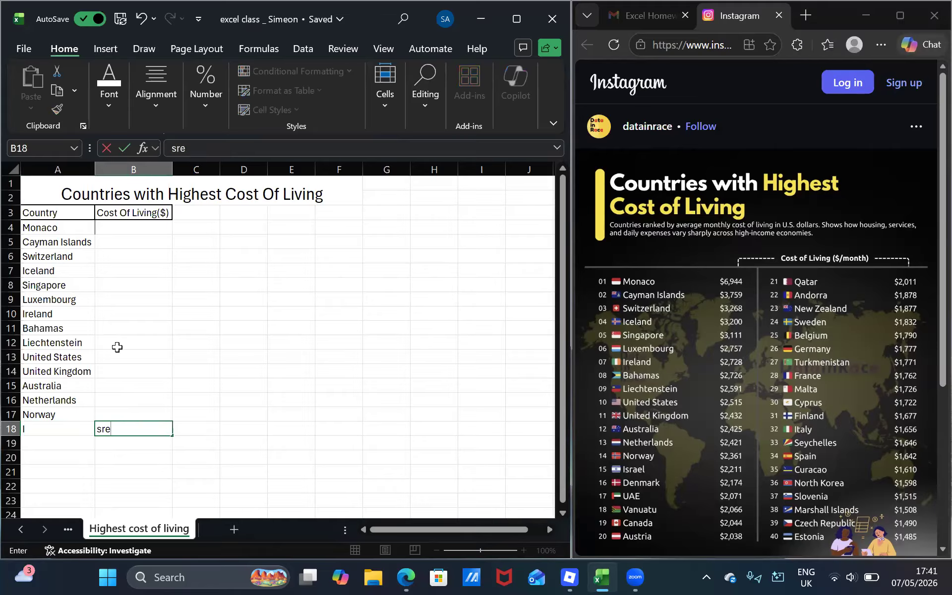
pyautogui.press('BackSpace')
pyautogui.press('BackSpace')
pyautogui.press('BackSpace')
pyautogui.hotkey('shift', 'Tab')
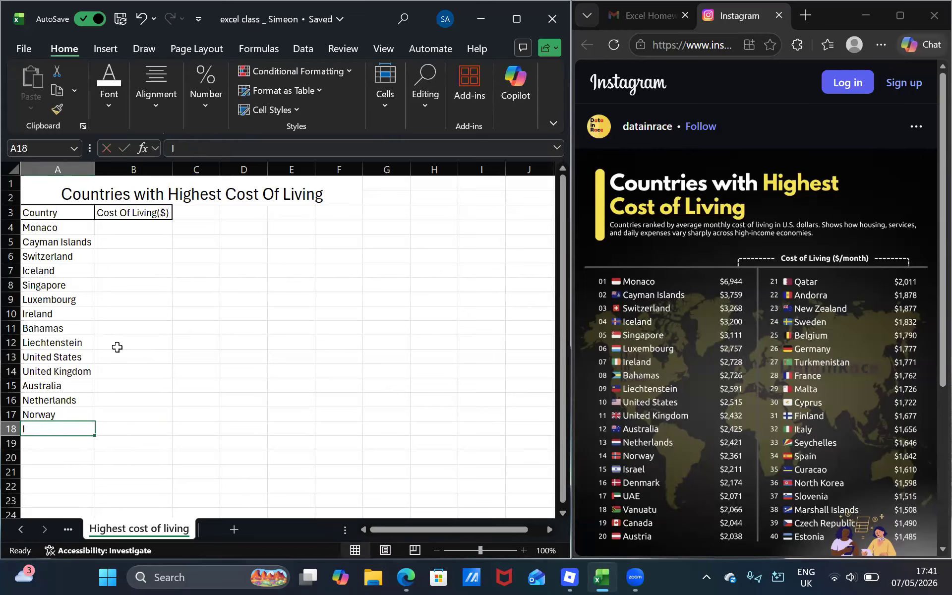
pyautogui.doubleClick(47, 429)
pyautogui.write('sreal')
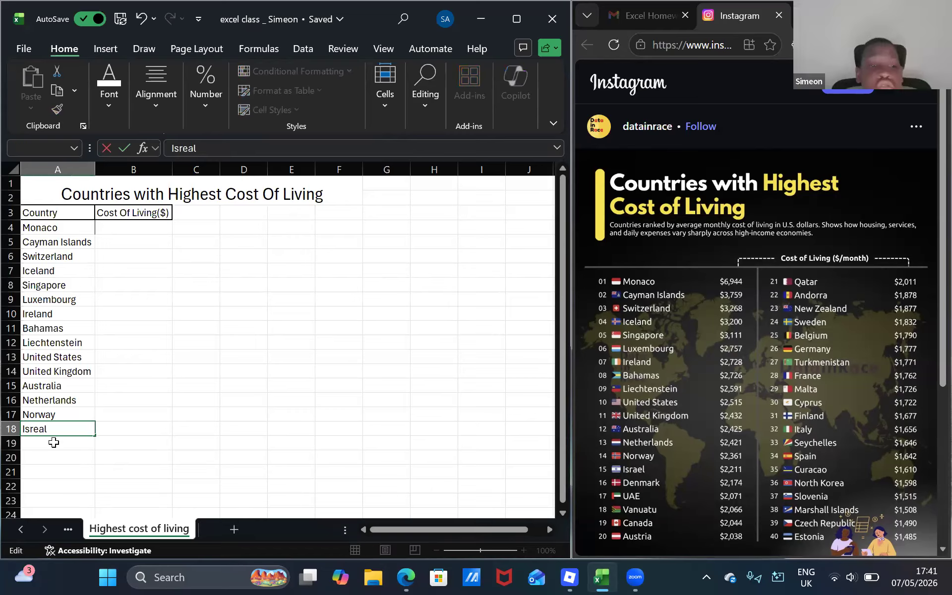
pyautogui.press('Return')
# Retype the initial capital I of the country in A18
pyautogui.click(22, 431)
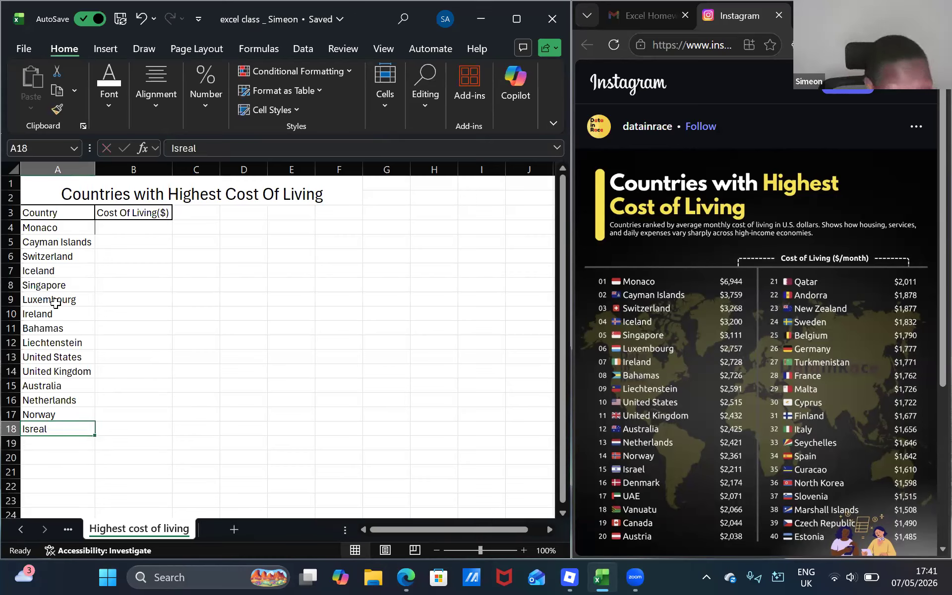
pyautogui.doubleClick(31, 431)
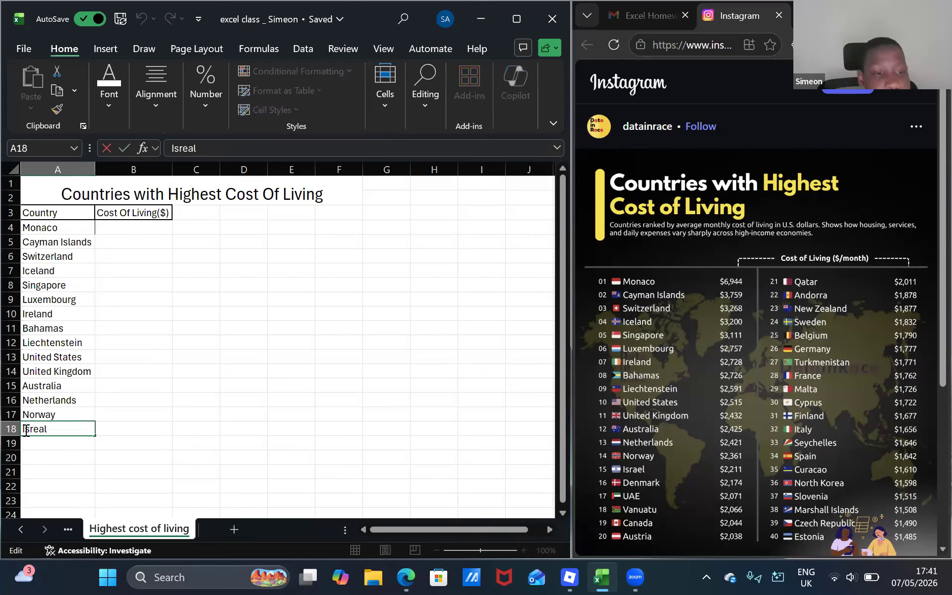
pyautogui.press('BackSpace')
pyautogui.write('I')
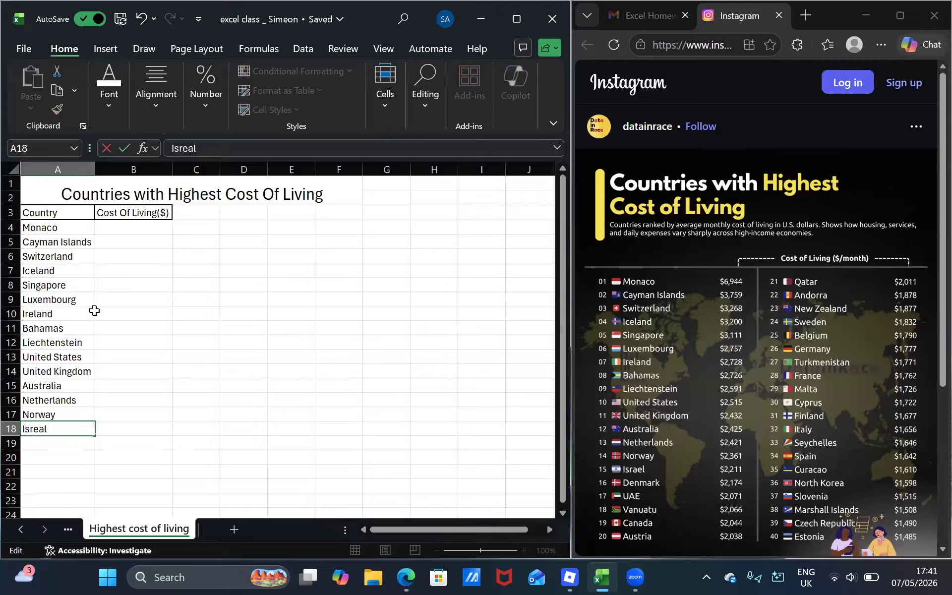
pyautogui.click(71, 301)
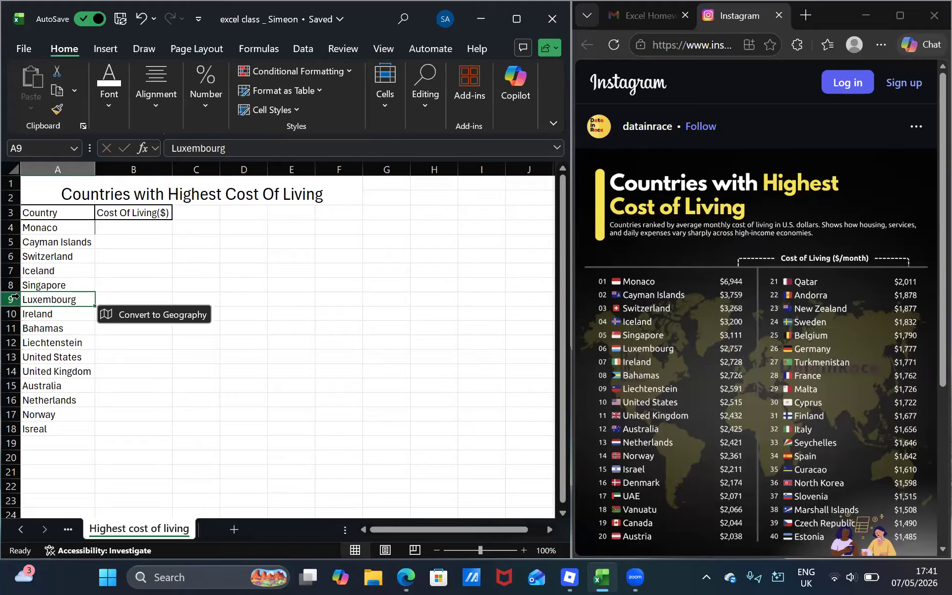
# Enter Denmark in A19 as the next country
pyautogui.click(55, 444)
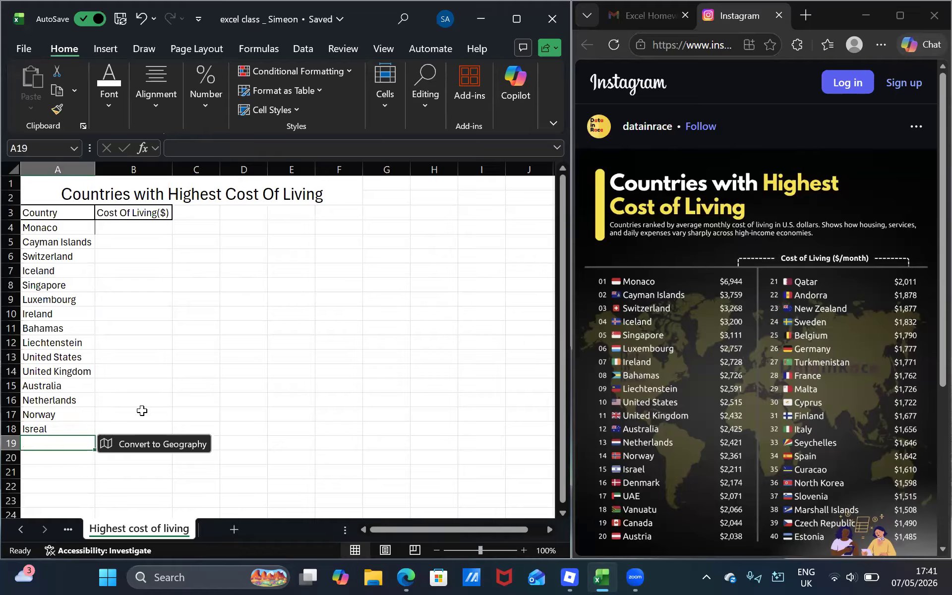
pyautogui.write('Den')
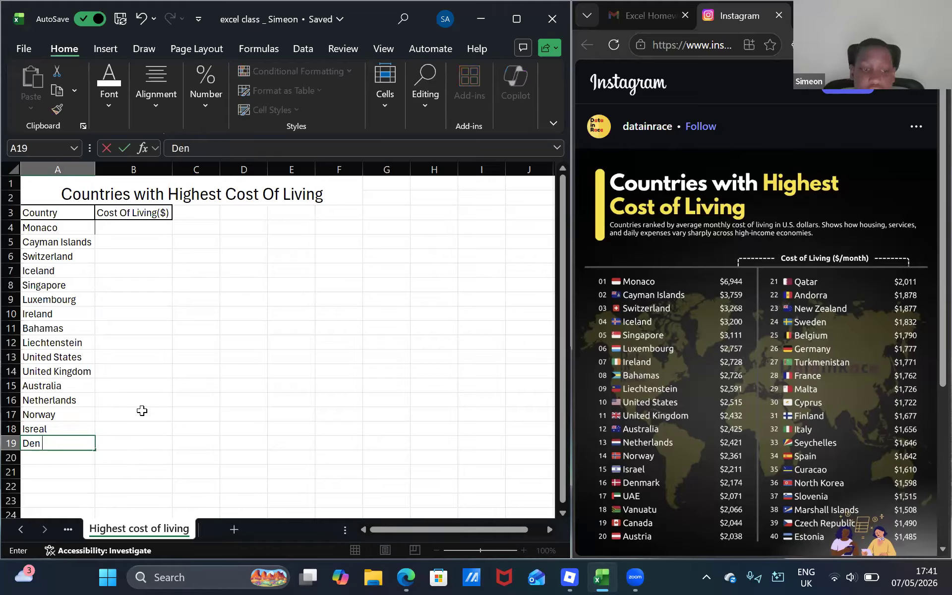
pyautogui.write('mark')
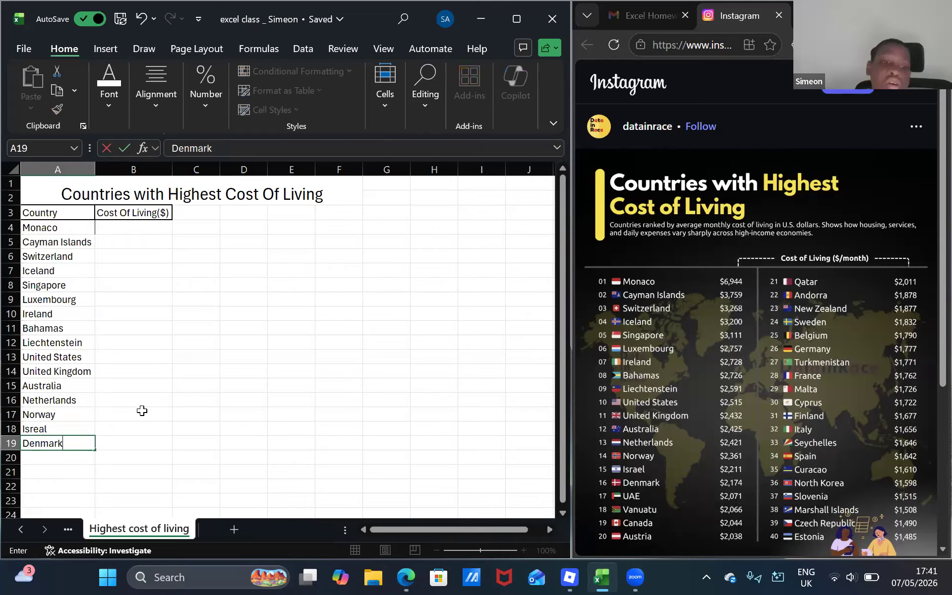
pyautogui.press('Return')
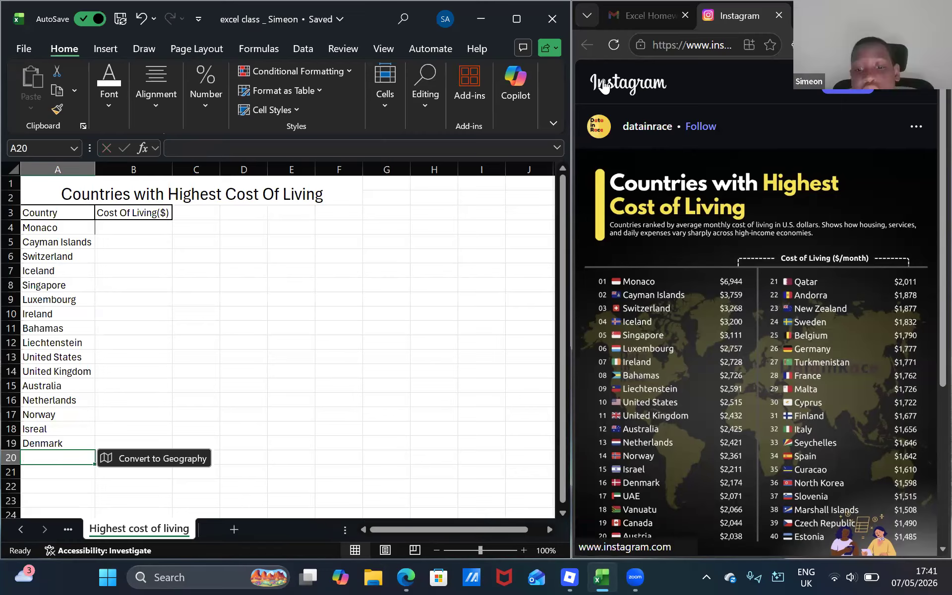
# Raise the system volume to 30
pyautogui.press('XF86AudioRaiseVolume')
pyautogui.press('XF86AudioRaiseVolume')
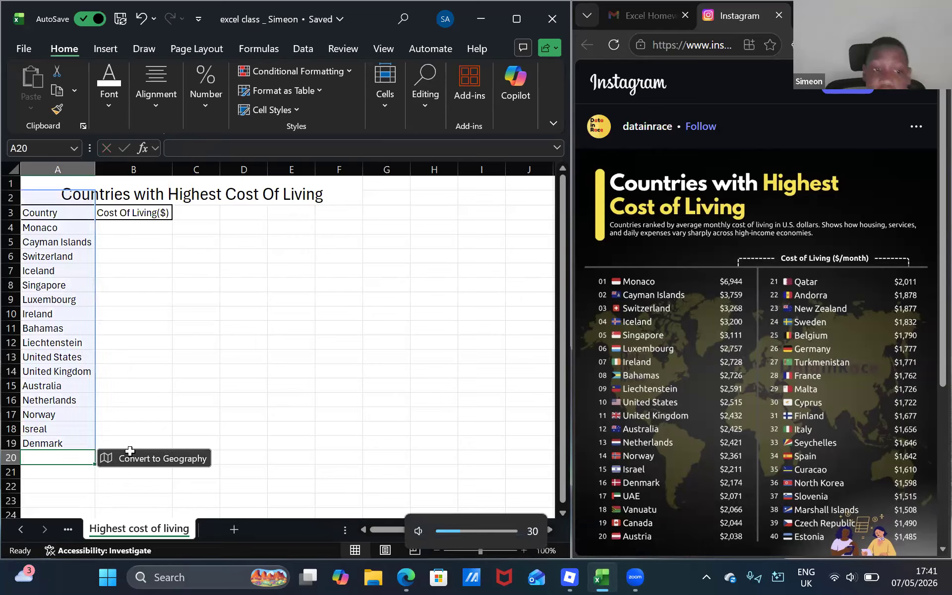
# Enter UAE in A20 and Vanuatu in A21
pyautogui.doubleClick(68, 456)
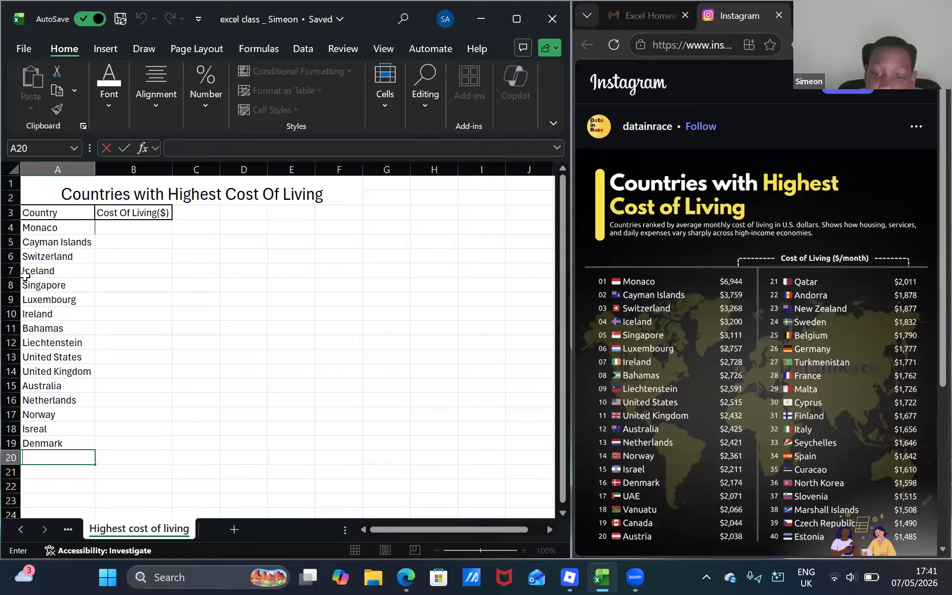
pyautogui.write('UAE')
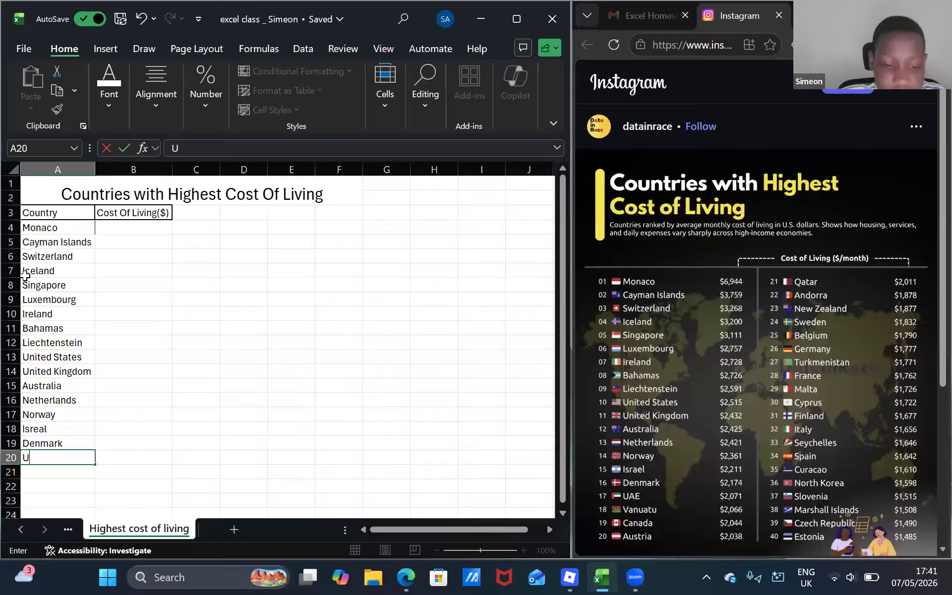
pyautogui.press('Return')
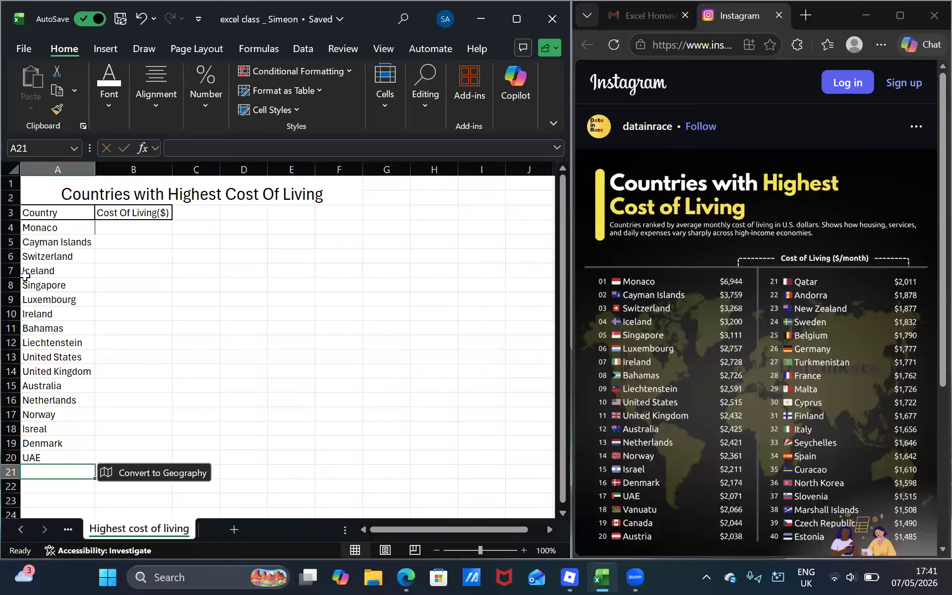
pyautogui.write('Vanuatu')
pyautogui.press('Return')
# Skip row 22 and enter Canada in A23 and Austria in A24
pyautogui.press('Return')
pyautogui.write('Cana')
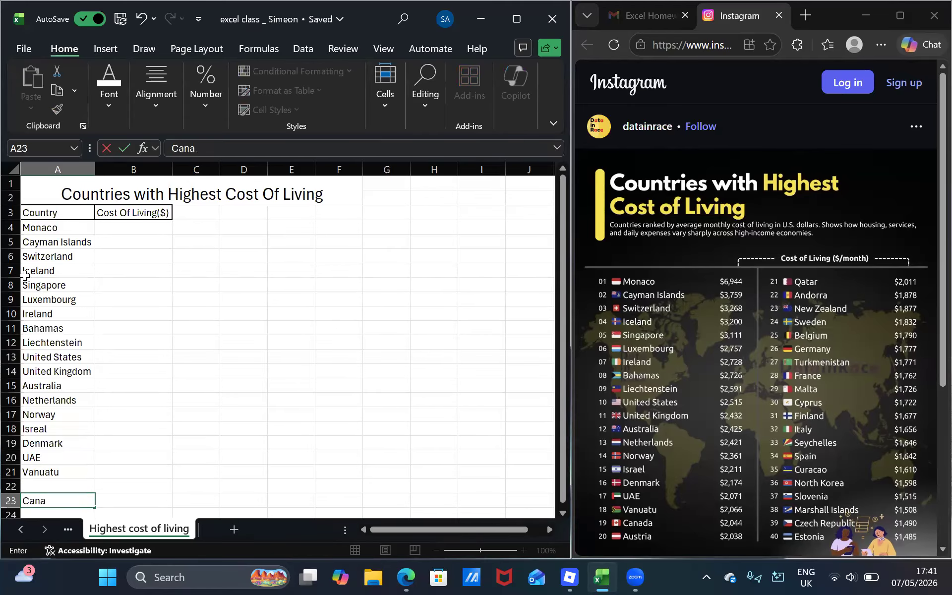
pyautogui.write('da')
pyautogui.press('Return')
pyautogui.write('A')
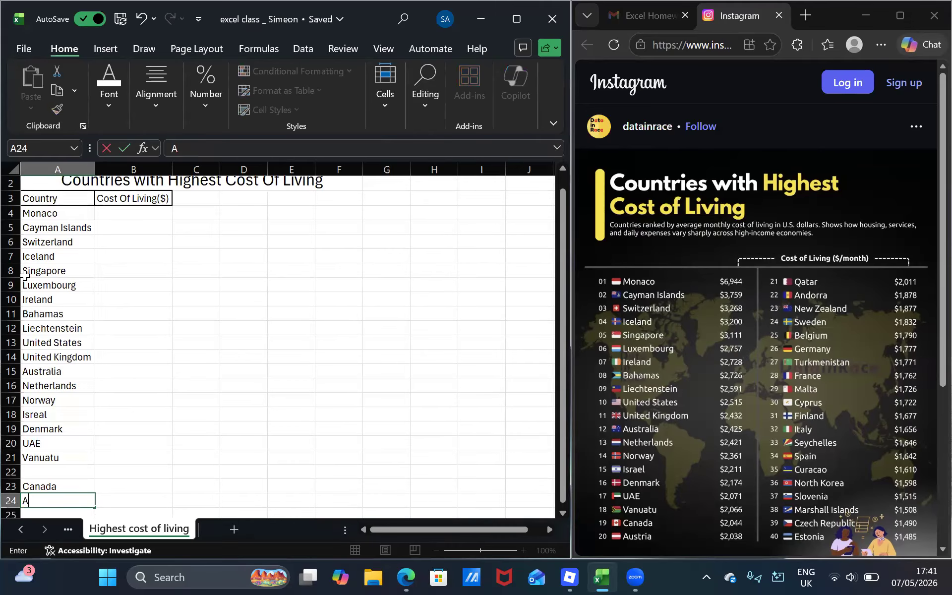
pyautogui.write('ustria')
pyautogui.press('Return')
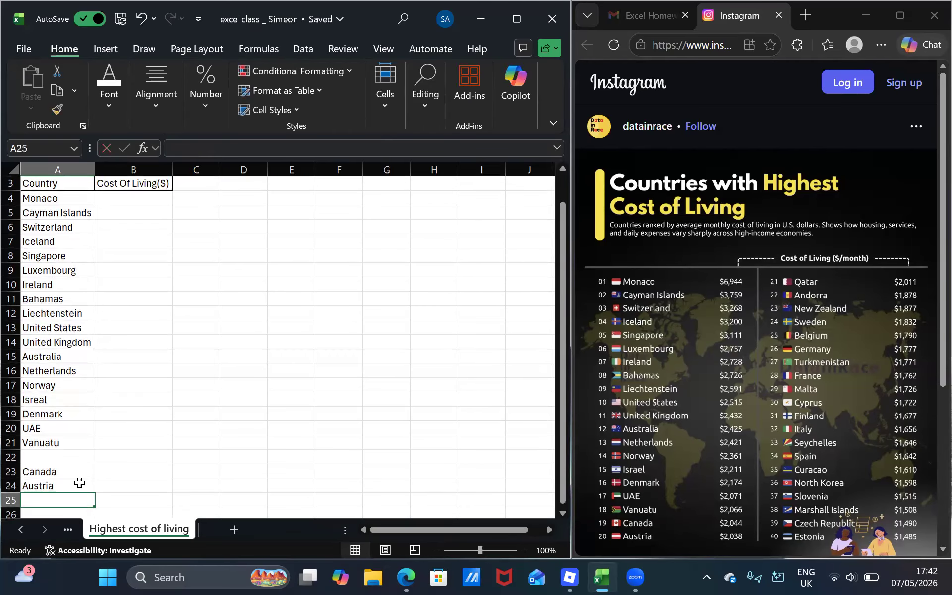
# Copy the text Canada from A23 into the empty cell A22
pyautogui.click(70, 472)
pyautogui.doubleClick(43, 474)
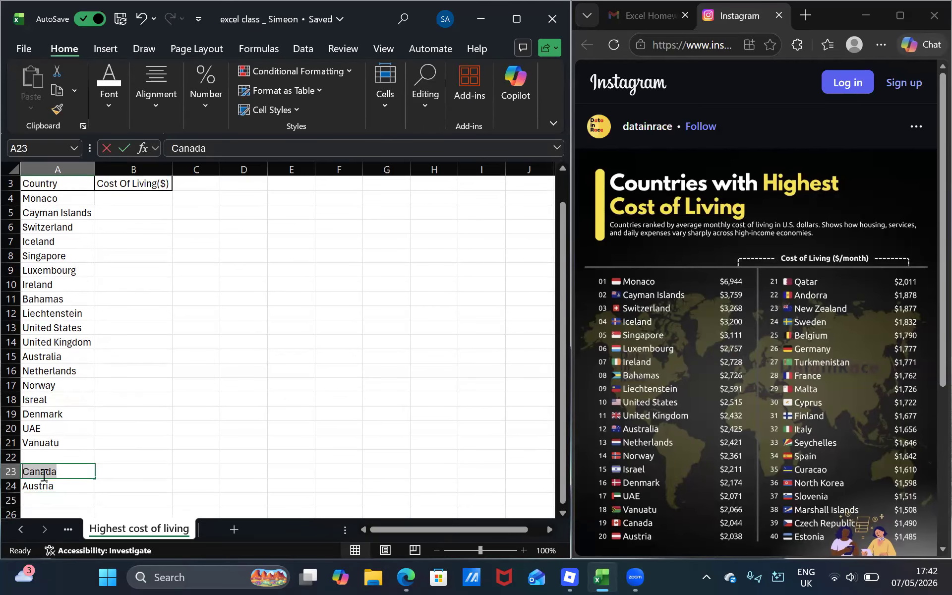
pyautogui.hotkey('ctrl', 'c')
pyautogui.click(42, 457)
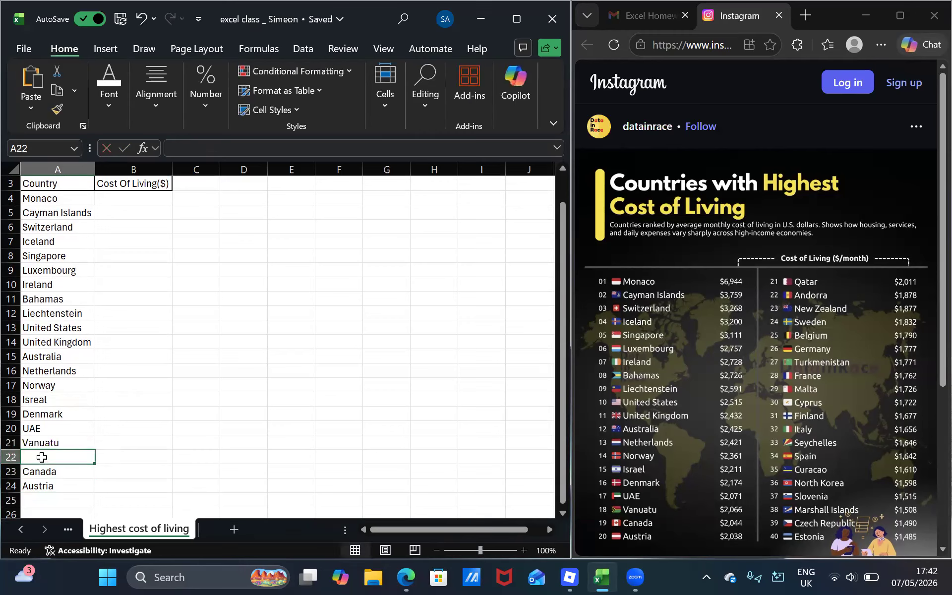
pyautogui.hotkey('ctrl', 'v')
# Clear the duplicate Canada entry from A23
pyautogui.doubleClick(69, 469)
pyautogui.press('BackSpace')
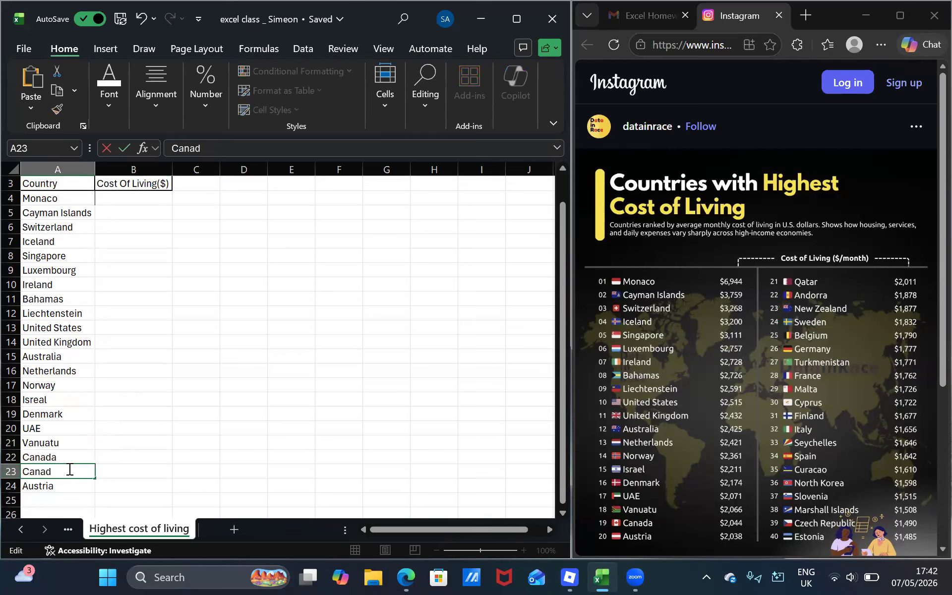
pyautogui.press('BackSpace')
pyautogui.press('BackSpace')
pyautogui.press('BackSpace')
pyautogui.press('BackSpace')
pyautogui.press('BackSpace')
pyautogui.hotkey('ctrl', 'v')
pyautogui.press('BackSpace')
pyautogui.press('BackSpace')
pyautogui.press('BackSpace')
pyautogui.press('BackSpace')
pyautogui.press('BackSpace')
pyautogui.press('BackSpace')
pyautogui.press('Return')
# Move Austria from A24 up to A23 and enter Qatar in A24
pyautogui.press('Return')
pyautogui.press('Up')
pyautogui.press('F2')
pyautogui.hotkey('shift', 'Home')
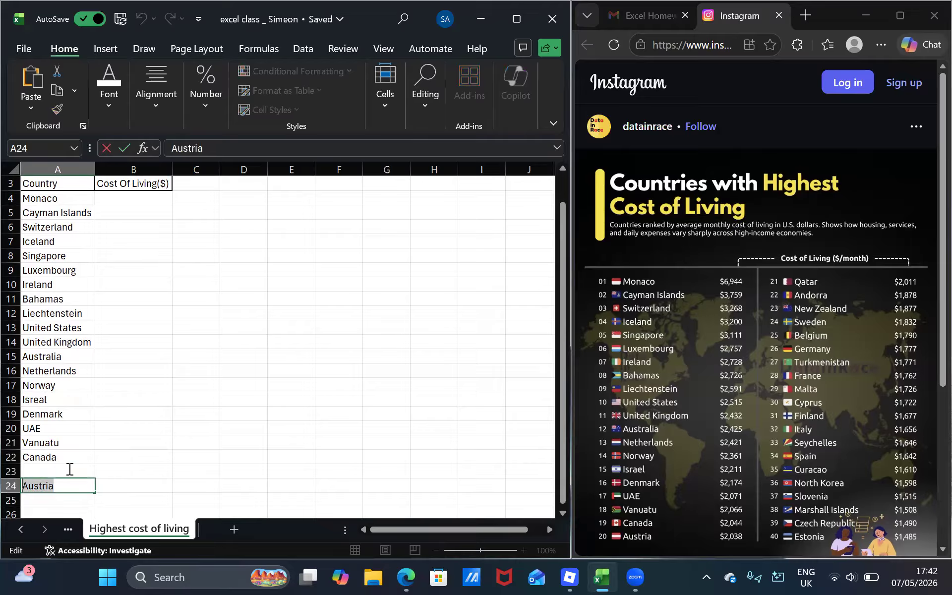
pyautogui.hotkey('ctrl', 'x')
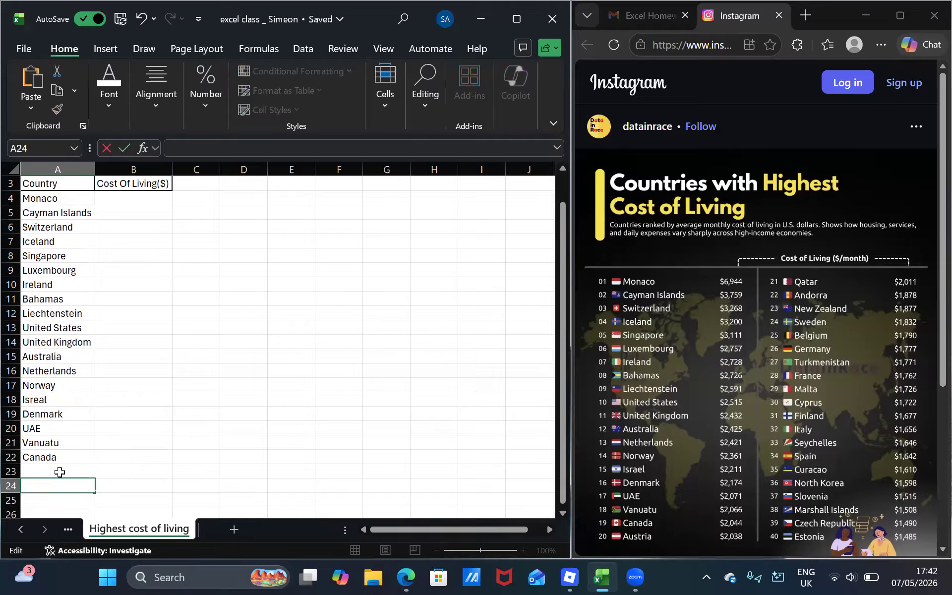
pyautogui.click(60, 471)
pyautogui.hotkey('ctrl', 'v')
pyautogui.press('Return')
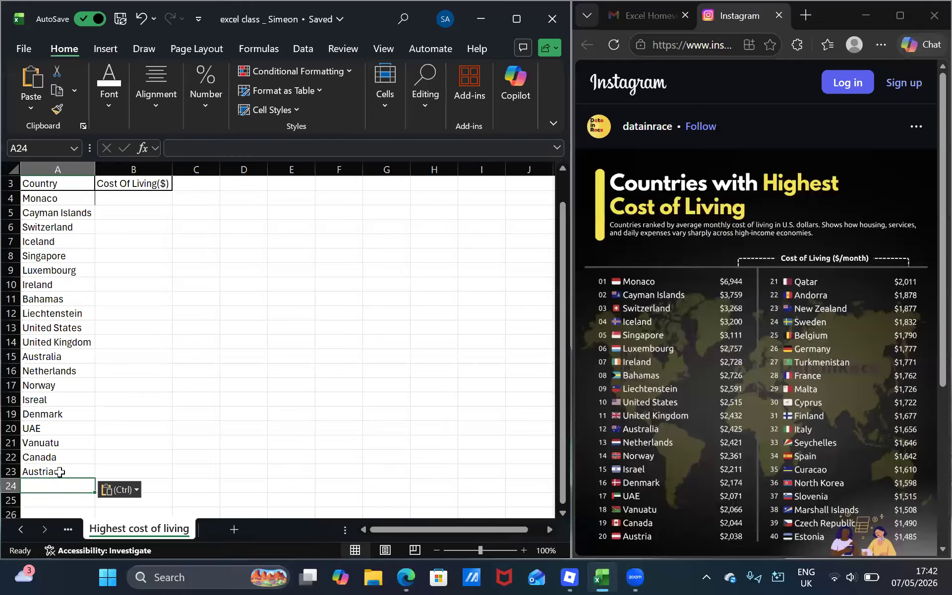
pyautogui.write('Qatar')
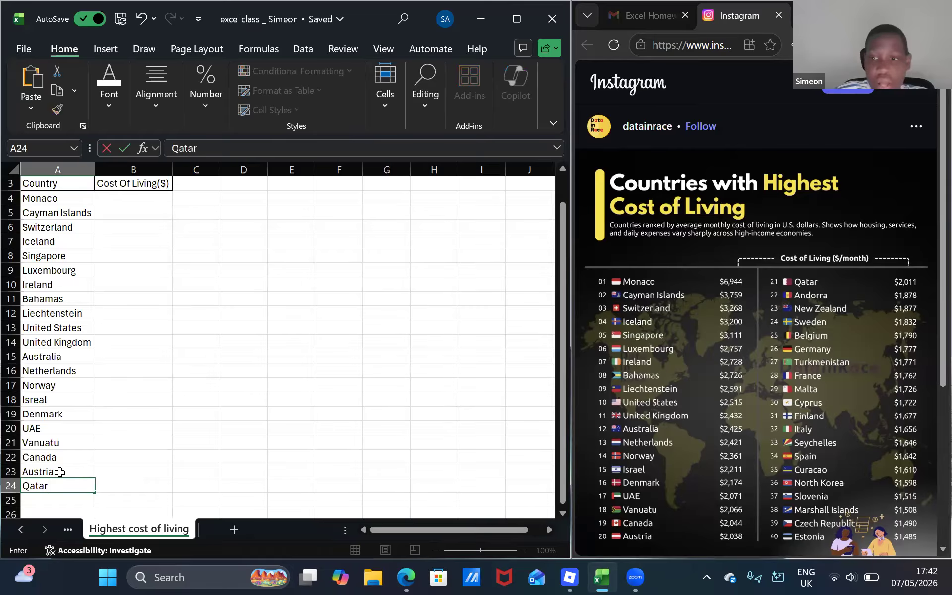
pyautogui.press('Return')
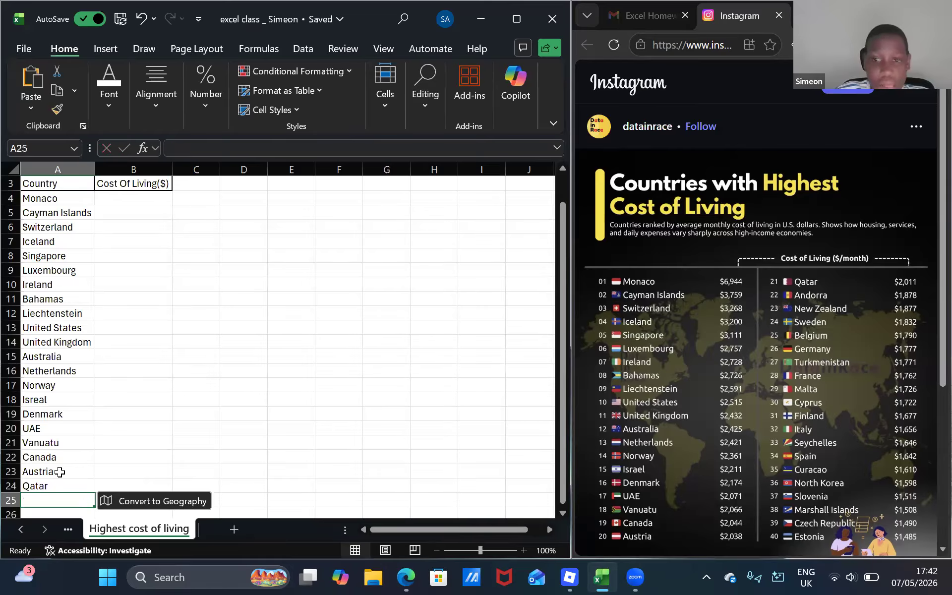
# Continue the country list with Andorra in A25, New zealand in A26 and Sweden in A27
pyautogui.write('Andorra')
pyautogui.press('Return')
pyautogui.write('New zealand')
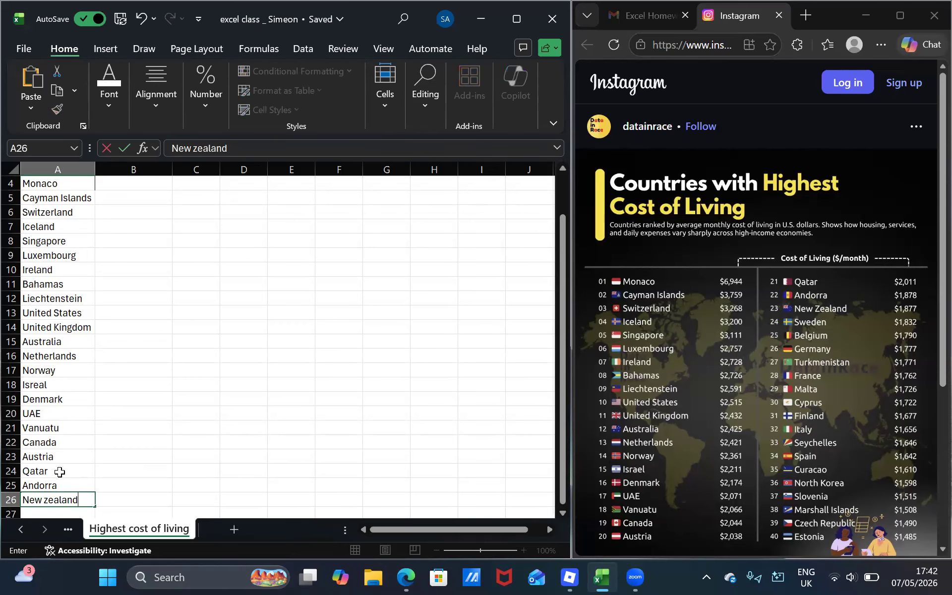
pyautogui.press('Return')
pyautogui.write('Sweden')
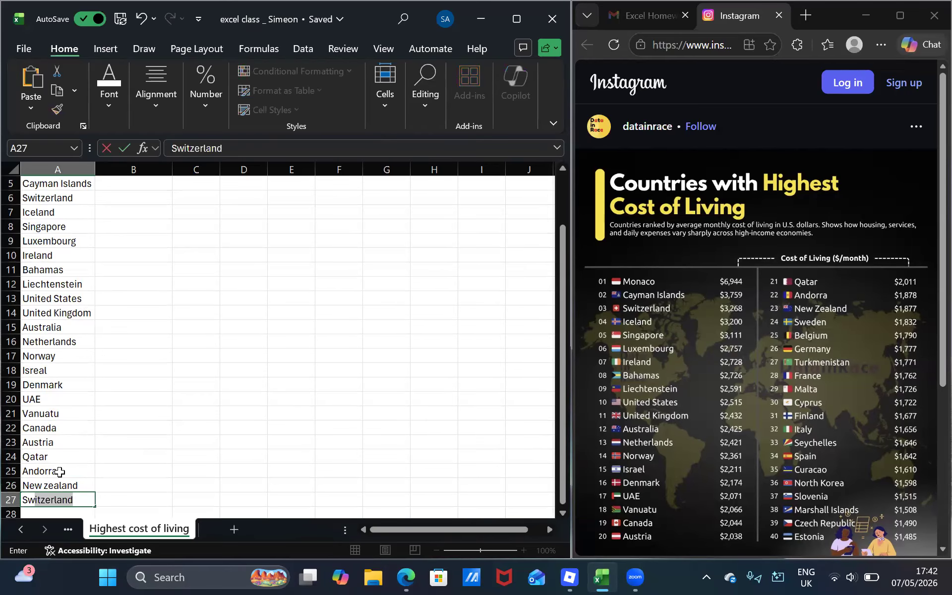
pyautogui.press('Return')
# Enter Belgium in A28 and Germany in A29, and start the entry in A30 with Tur
pyautogui.write('Belgium')
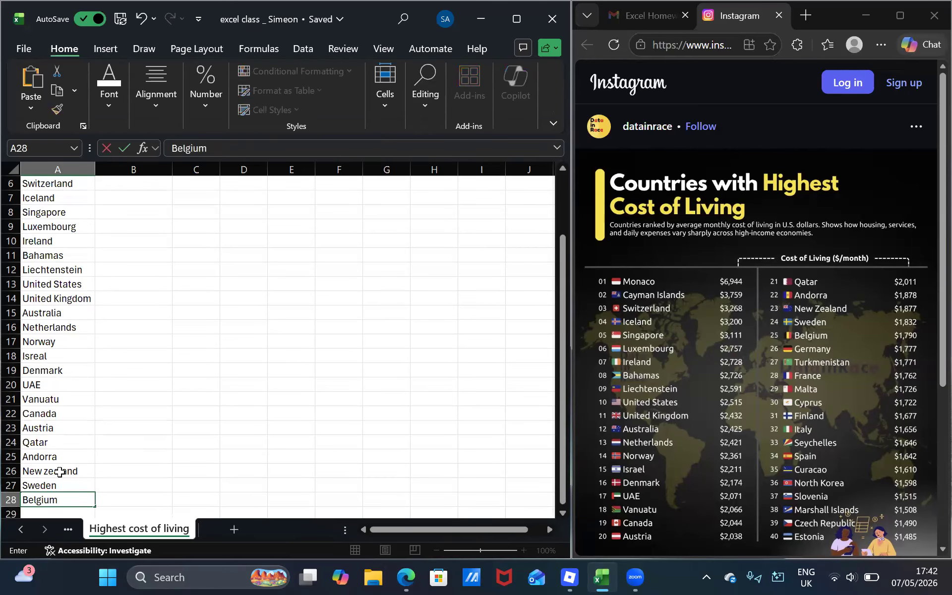
pyautogui.press('Return')
pyautogui.write('G')
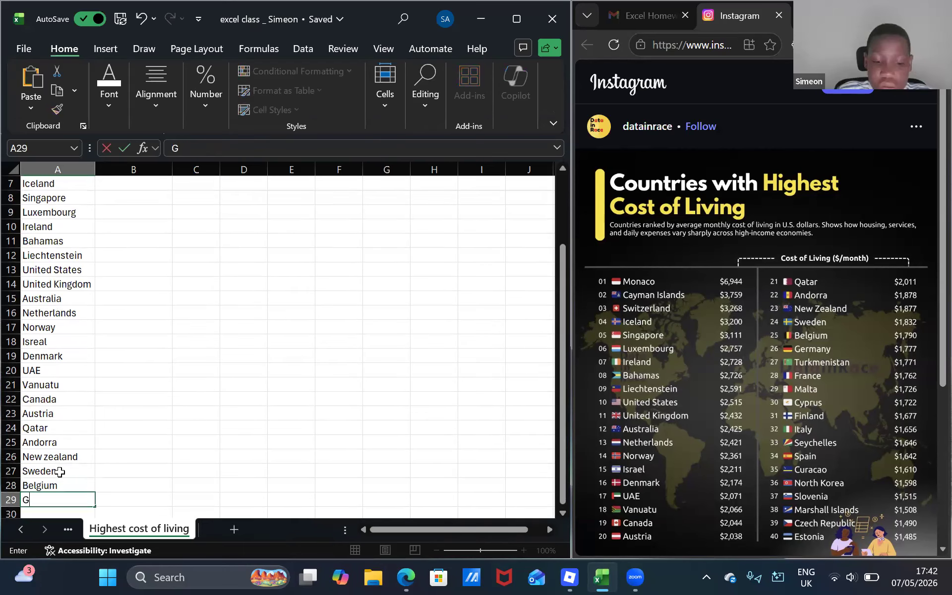
pyautogui.write('ermany')
pyautogui.press('Return')
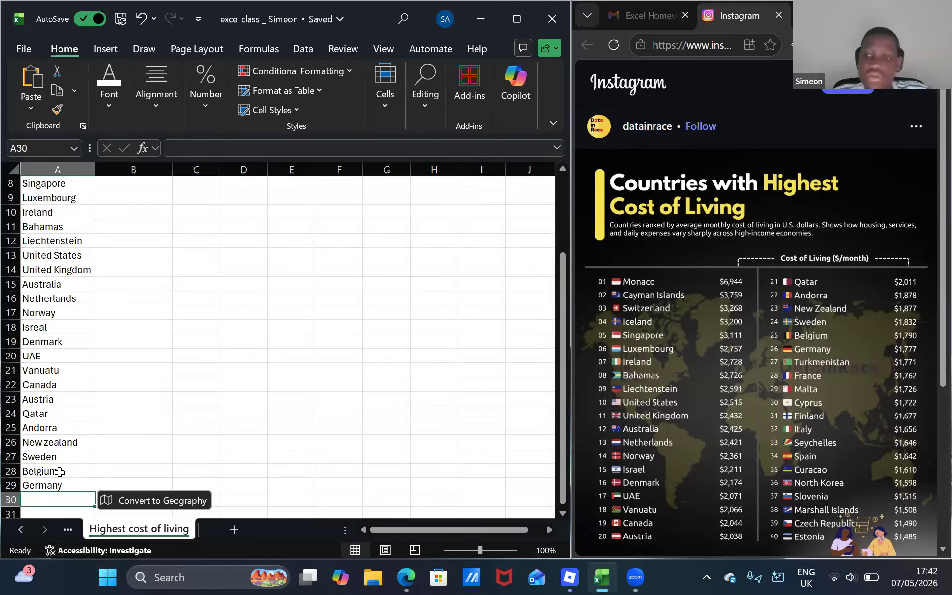
pyautogui.write('Tur')
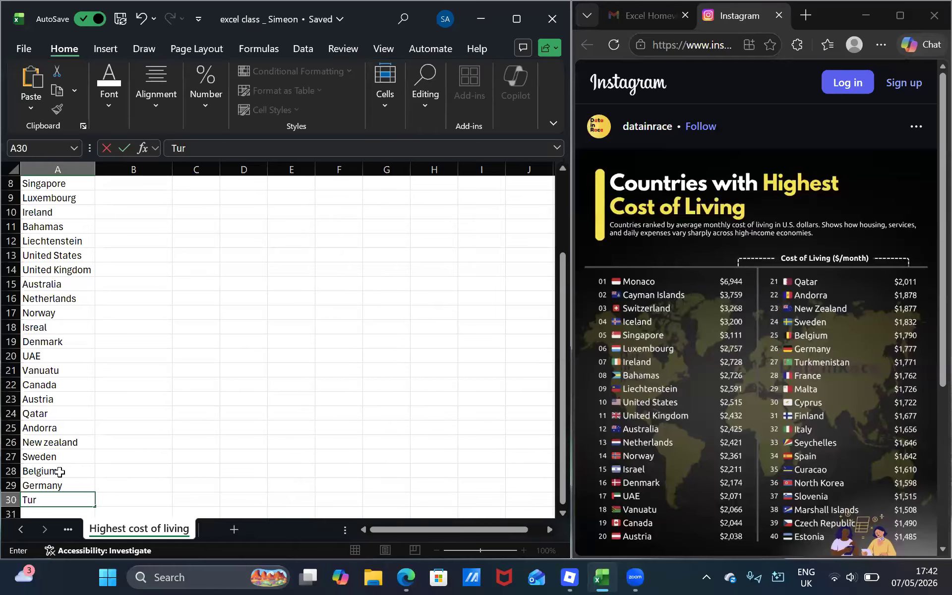
# Examine the rest of the Instagram post, expanding its caption and dismissing the sign-up prompt
pyautogui.scroll(-5, 669, 408)
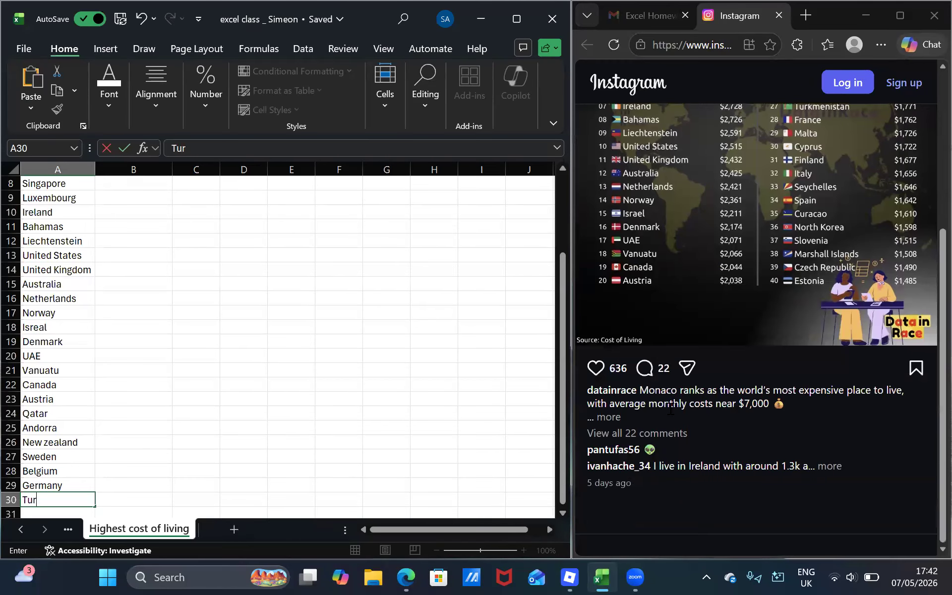
pyautogui.scroll(-1, 670, 408)
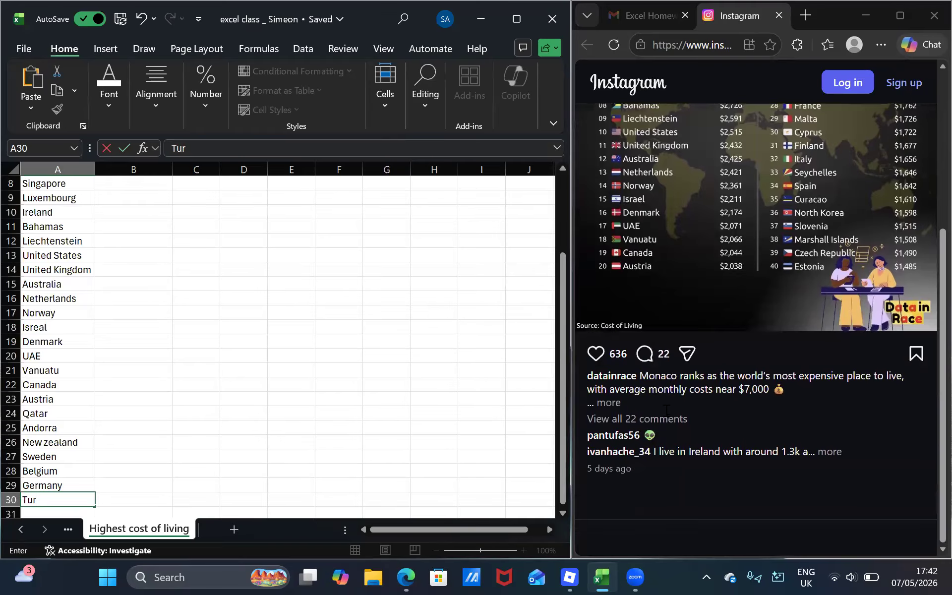
pyautogui.scroll(1, 667, 409)
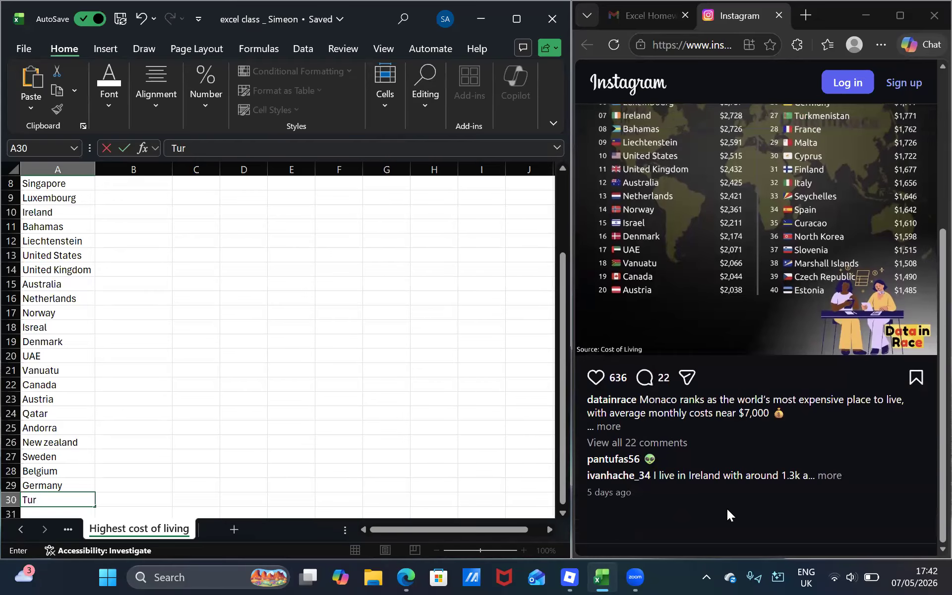
pyautogui.click(609, 423)
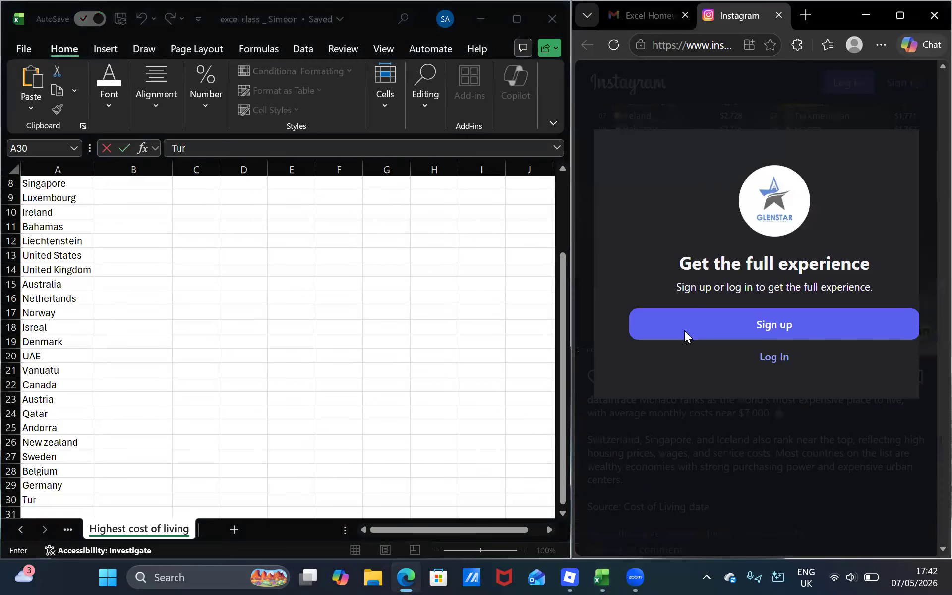
pyautogui.click(737, 455)
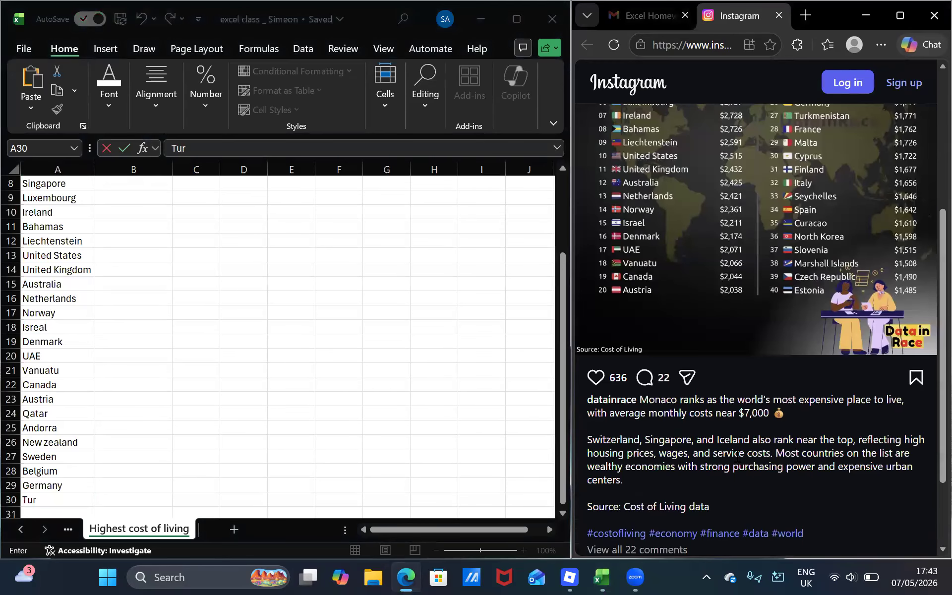
pyautogui.scroll(-1, 737, 457)
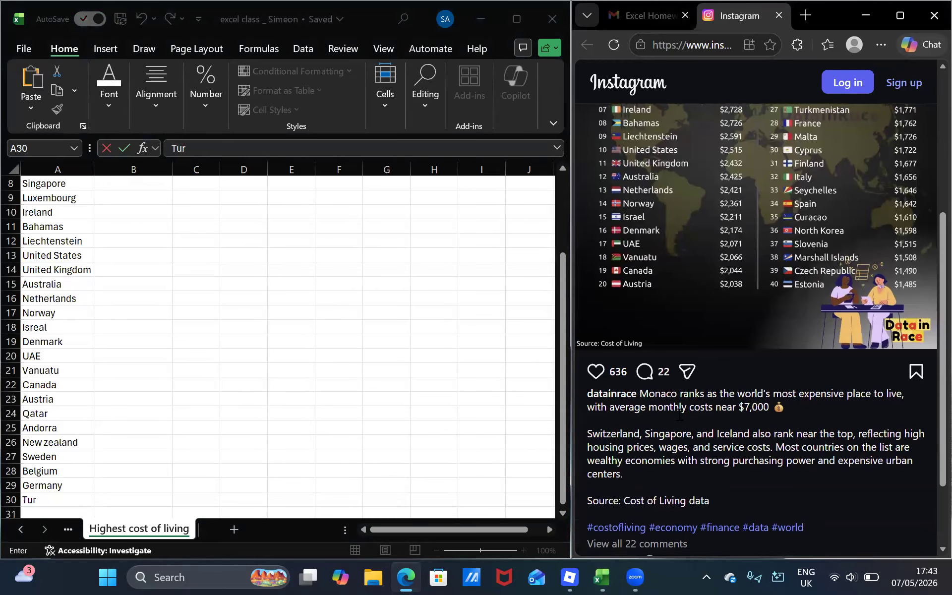
pyautogui.scroll(-2, 770, 511)
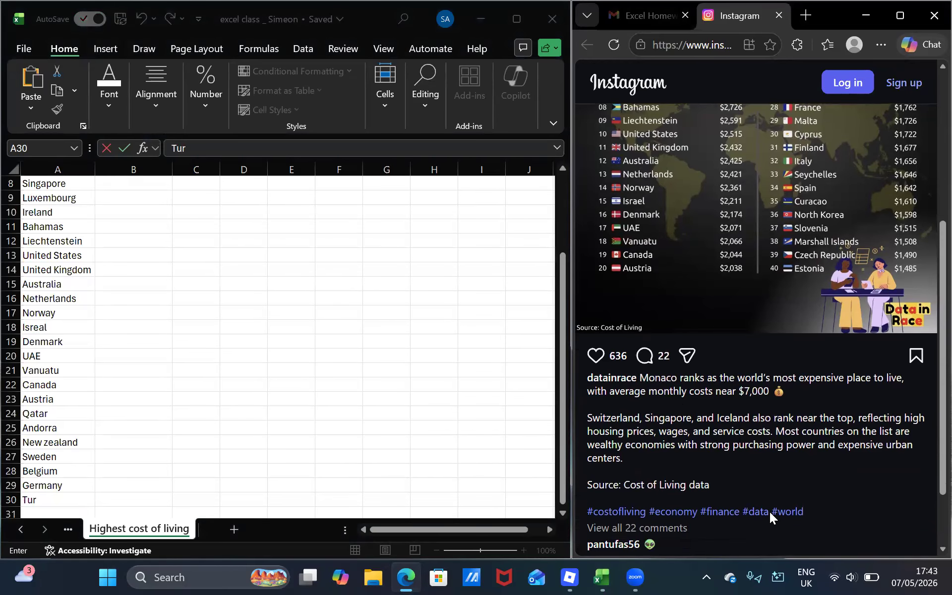
pyautogui.scroll(7, 769, 511)
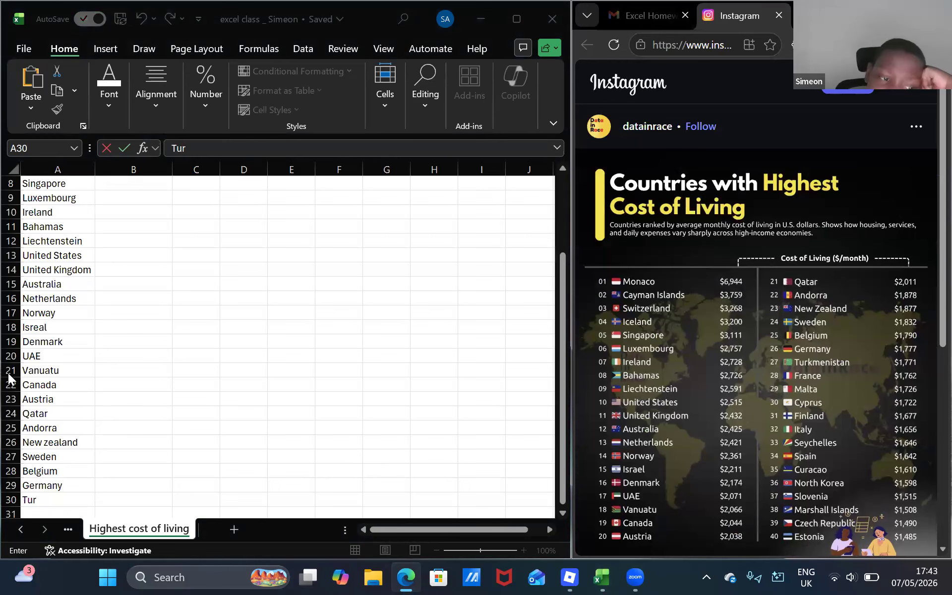
# Complete the entry in A30 as Turkmenistan and enter France in A31
pyautogui.scroll(-1, 10, 379)
pyautogui.click(30, 441)
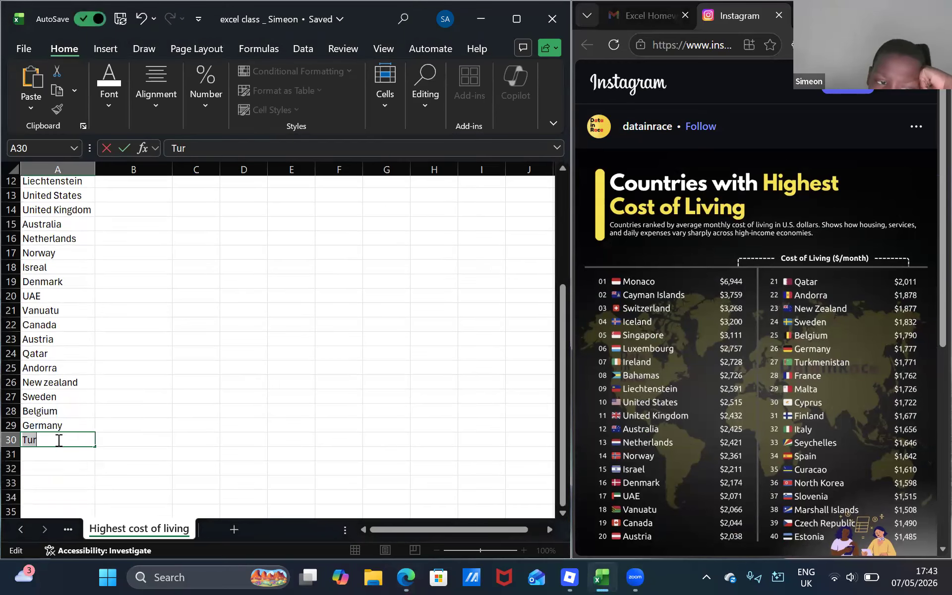
pyautogui.click(59, 440)
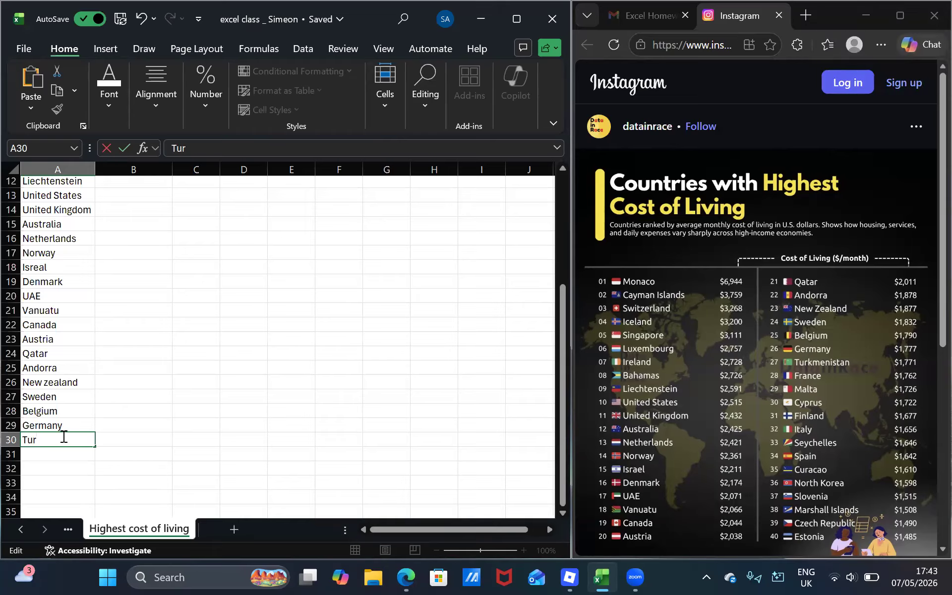
pyautogui.write('kmenistan')
pyautogui.click(65, 452)
pyautogui.write('France')
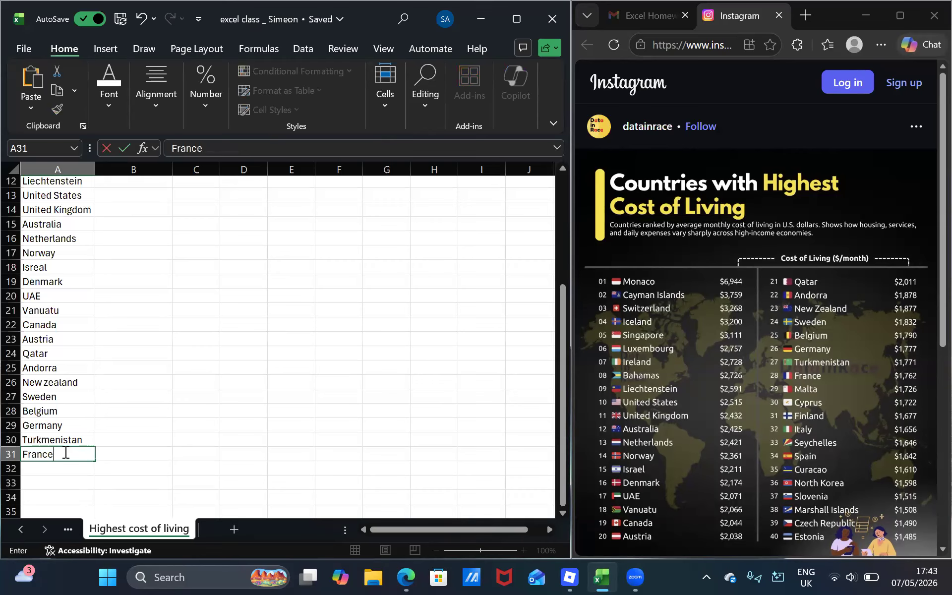
pyautogui.press('Return')
# Enter Malta, Cyprus and Finland in cells A32 to A34 of the country column
pyautogui.write('Malta')
pyautogui.press('Return')
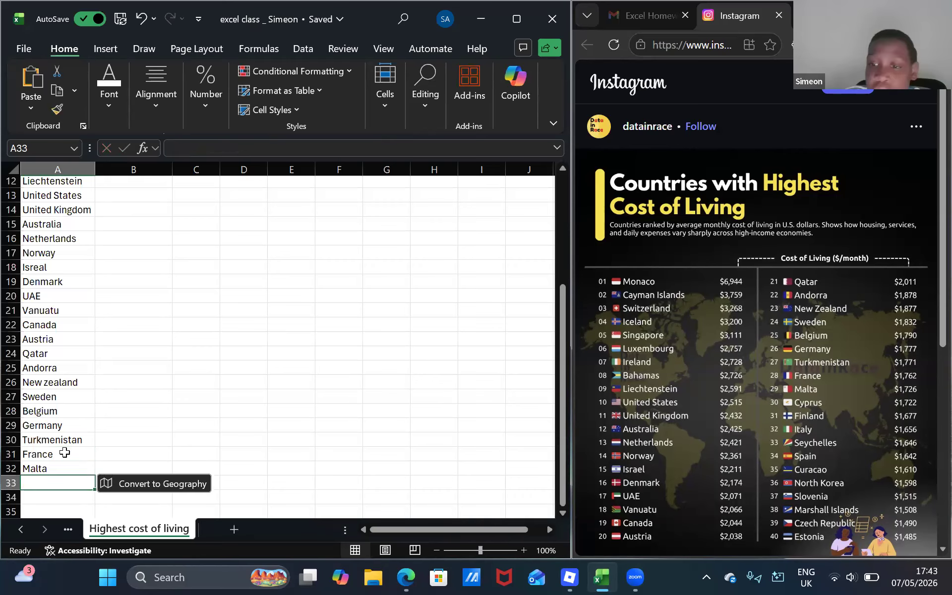
pyautogui.write('Cyprus')
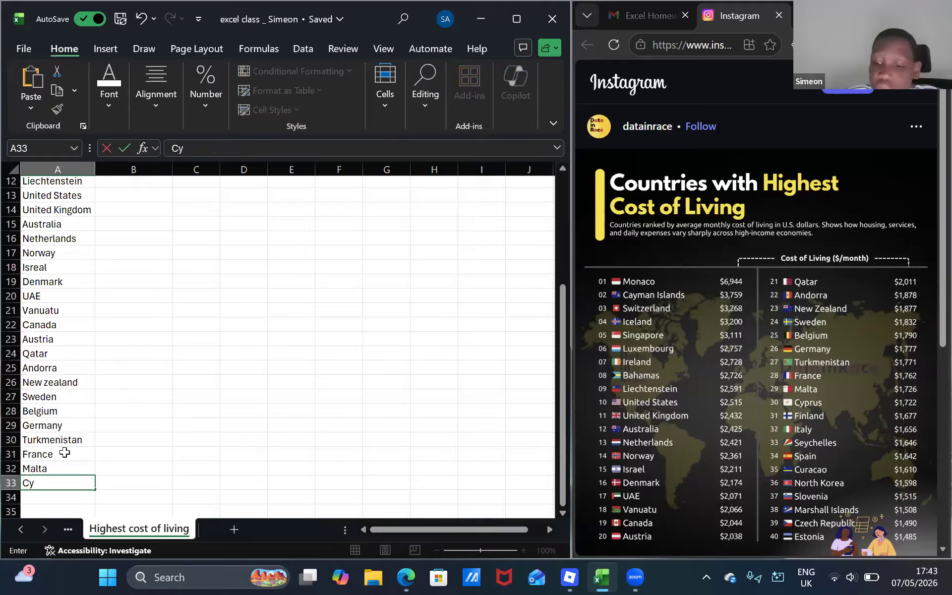
pyautogui.press('Return')
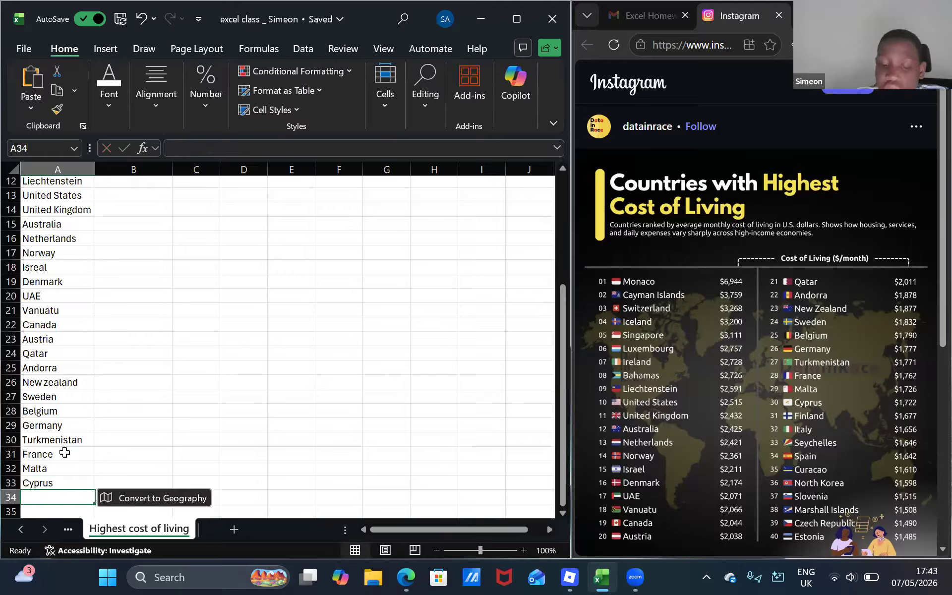
pyautogui.write('Finland')
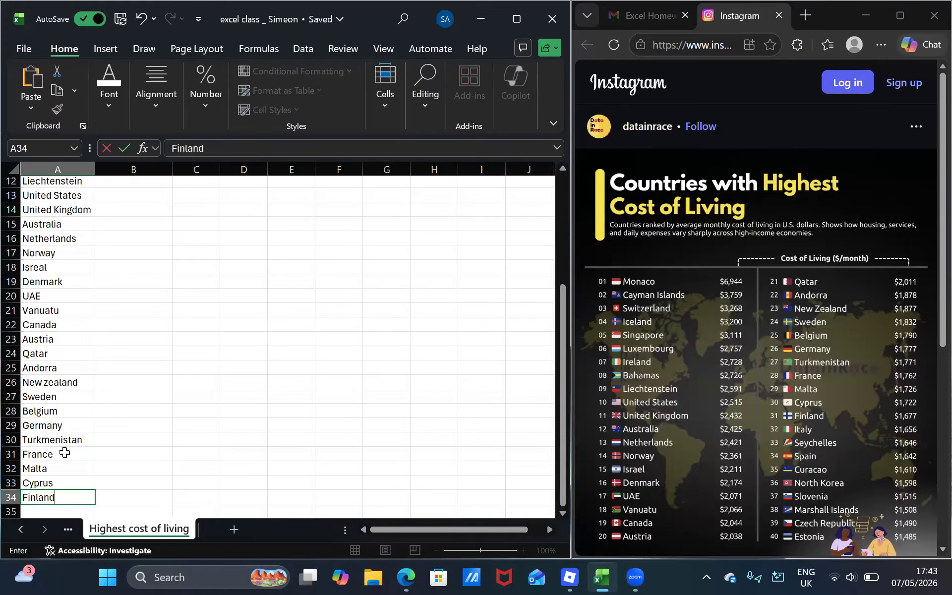
pyautogui.press('Return')
# Enter Italy, Seychelles and Spain in cells A35 to A37 of the country column
pyautogui.write('Ital')
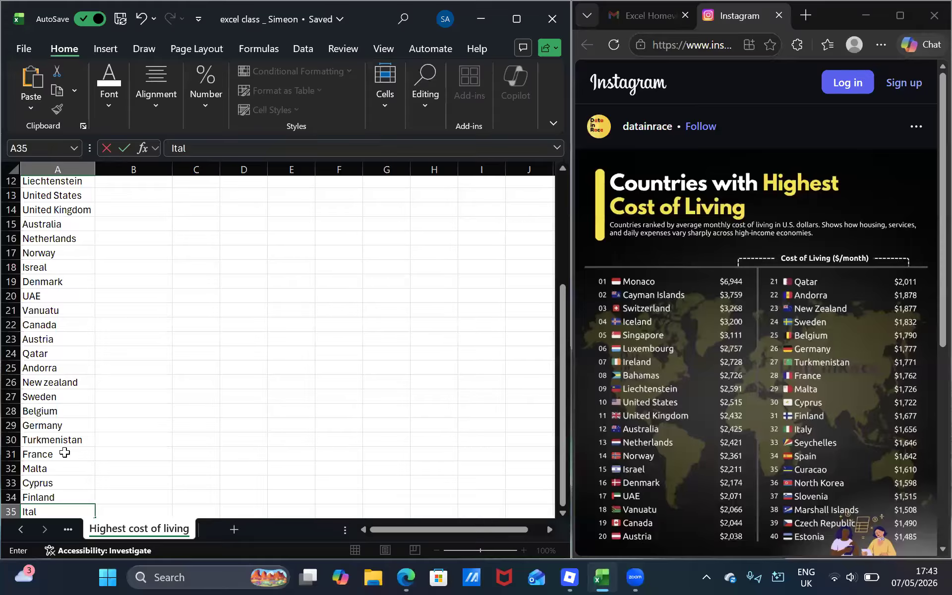
pyautogui.write('y')
pyautogui.press('Return')
pyautogui.write('Seychelles')
pyautogui.press('Return')
pyautogui.write('S')
pyautogui.write('pain')
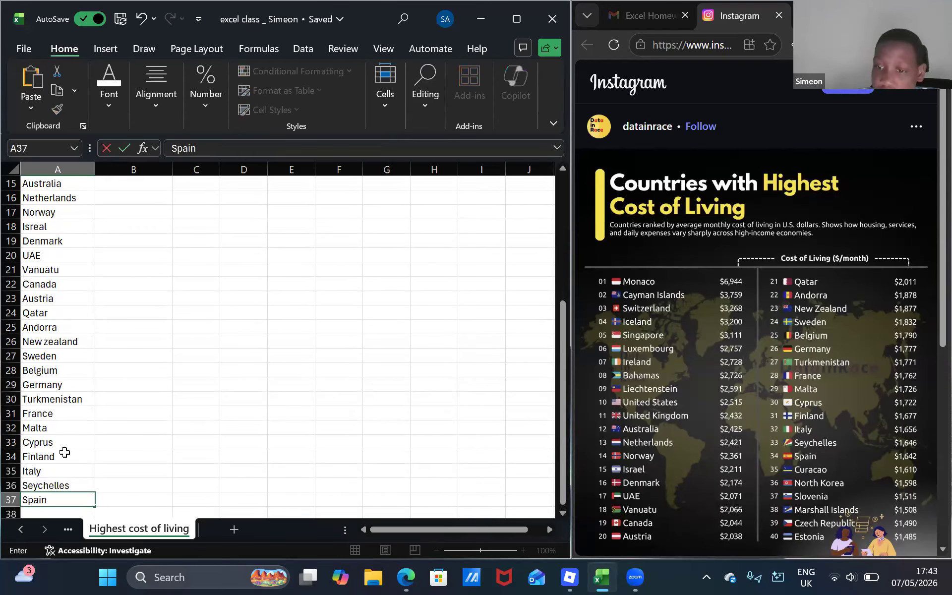
pyautogui.press('Return')
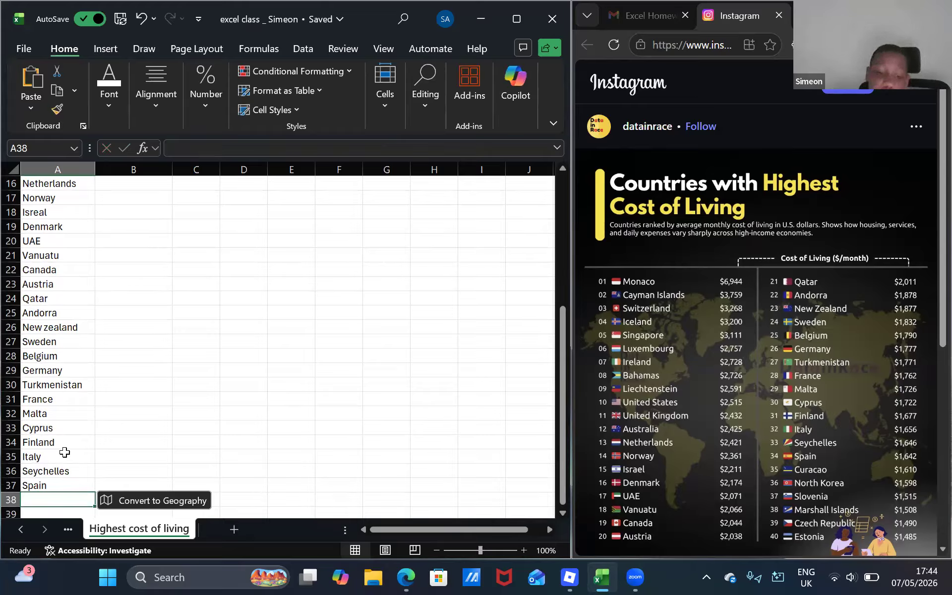
# Enter Curaco, North Korea and Slovenia in cells A38 to A40 of the country column
pyautogui.write('Curaco')
pyautogui.press('Return')
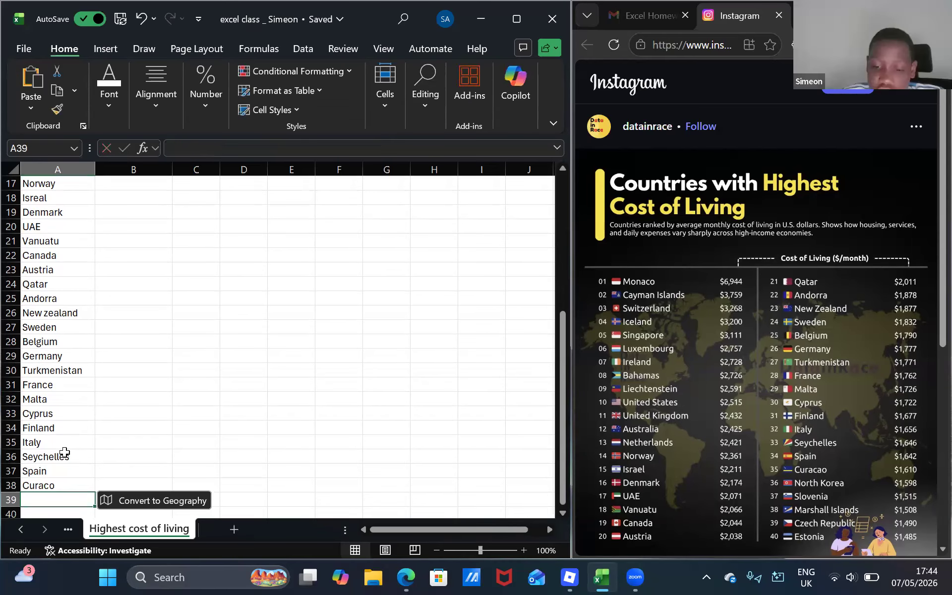
pyautogui.write('North Korea')
pyautogui.press('Return')
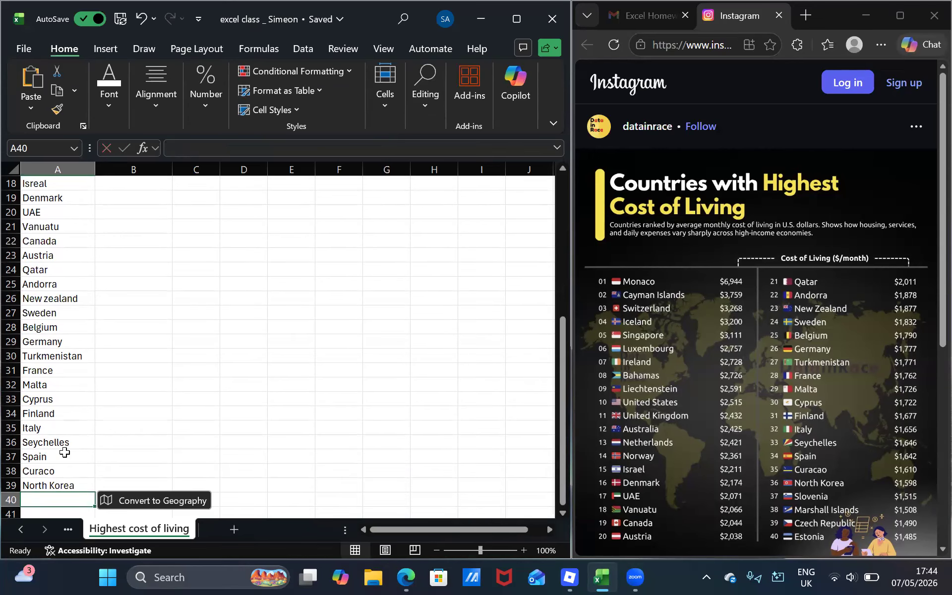
pyautogui.write('Slovenia')
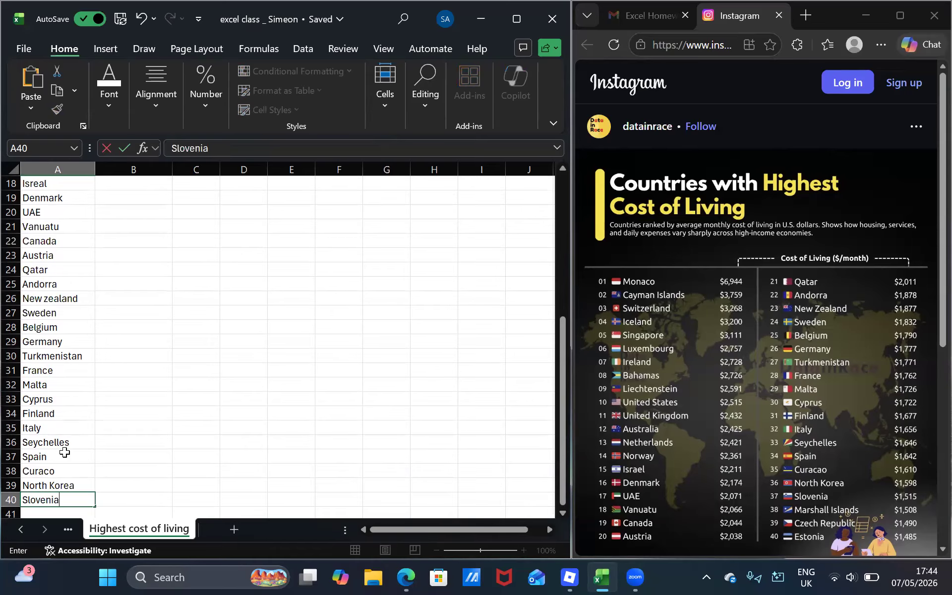
pyautogui.press('Return')
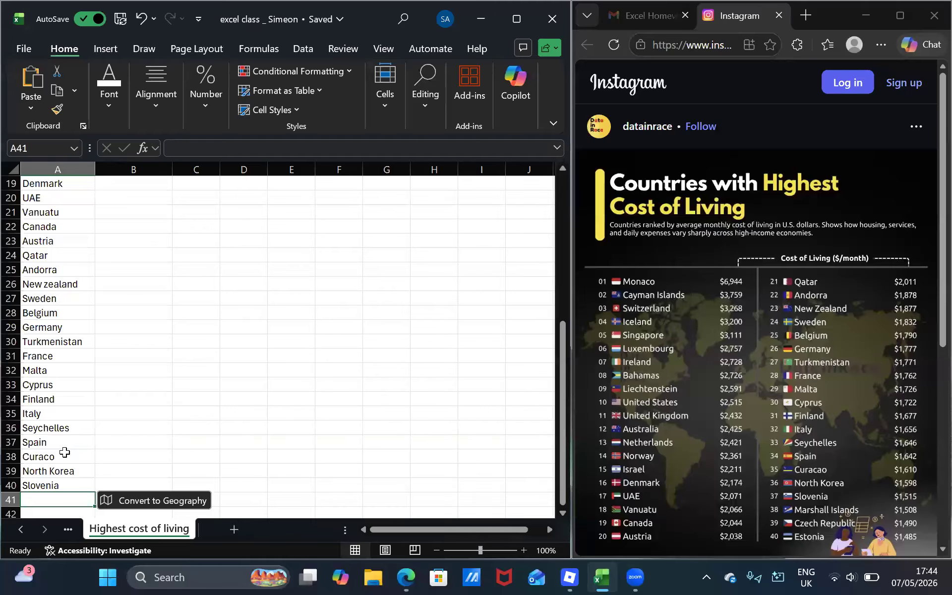
# Finish the country list with Marshall Islands in A41, Czech Republic in A42 and Estonia in A43
pyautogui.write('Mae')
pyautogui.press('BackSpace')
pyautogui.write('rshall Island')
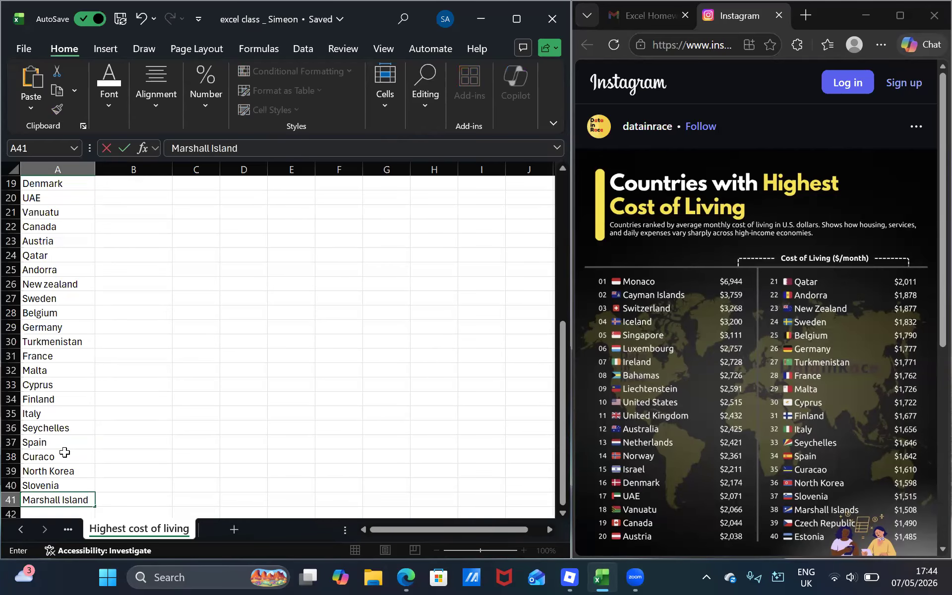
pyautogui.write('s')
pyautogui.press('Return')
pyautogui.write('Czech Republic')
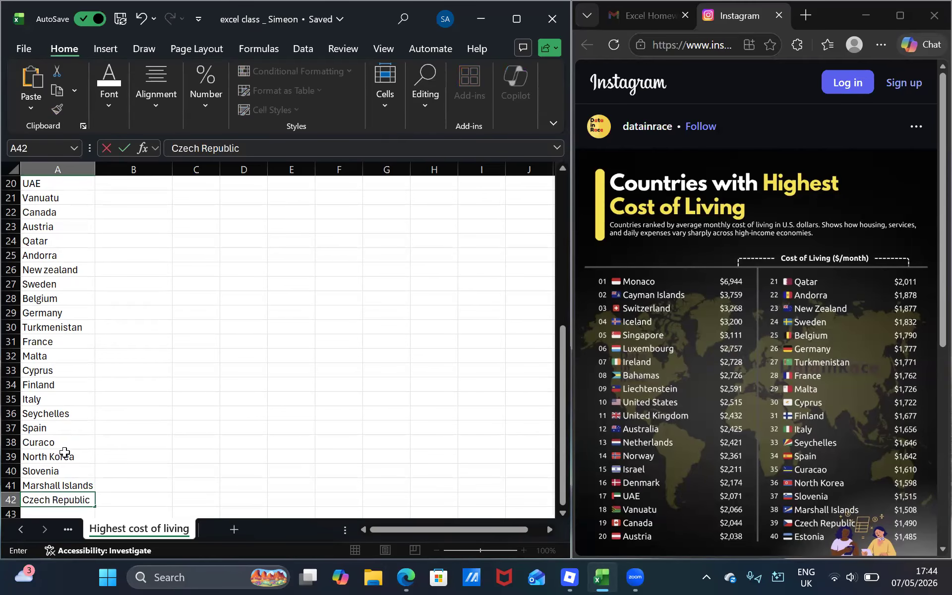
pyautogui.press('Return')
pyautogui.write('Est')
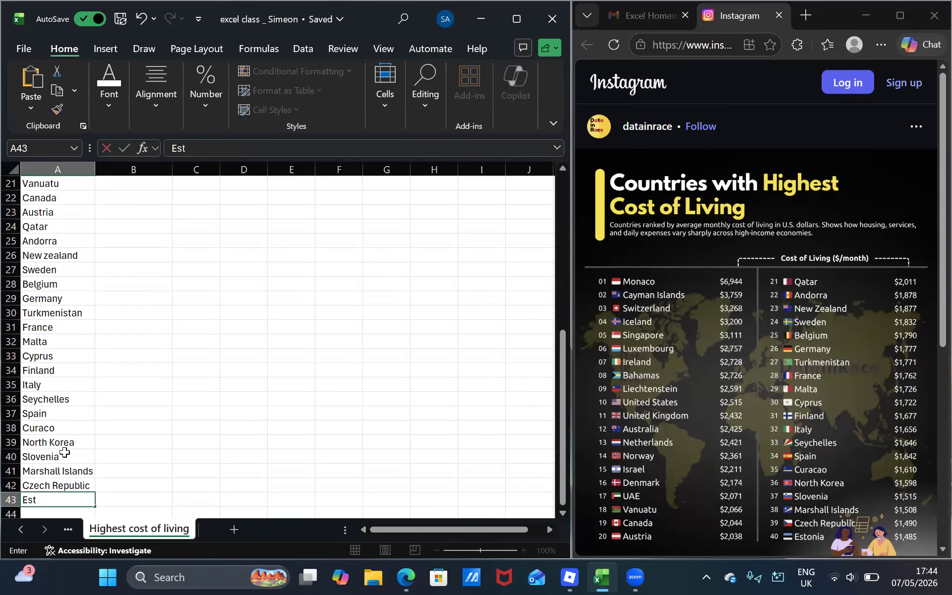
pyautogui.write('onia')
# Enter Monaco's cost of living, 6,944, in B4
pyautogui.scroll(-2, 667, 407)
pyautogui.scroll(3, 646, 326)
pyautogui.scroll(8, 115, 277)
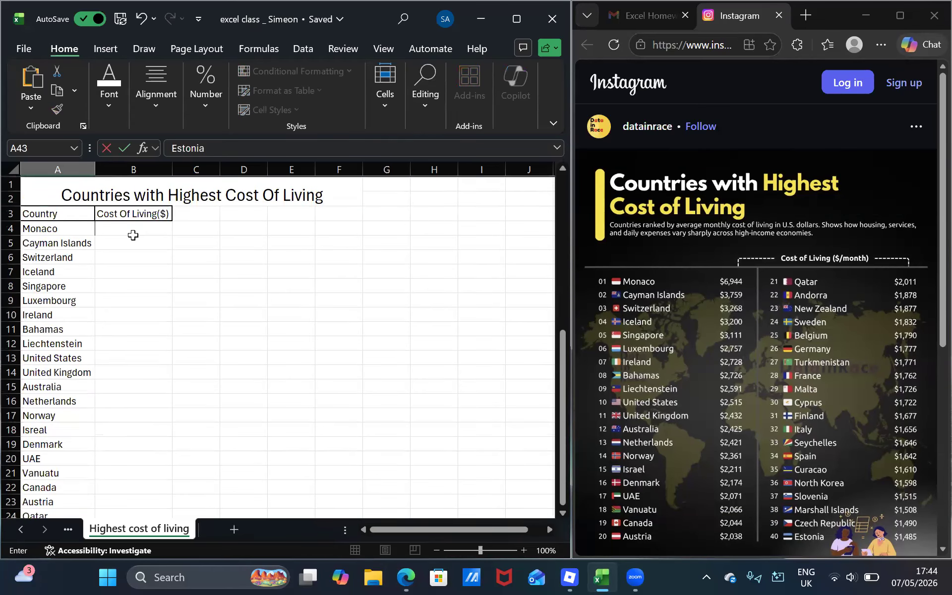
pyautogui.click(140, 228)
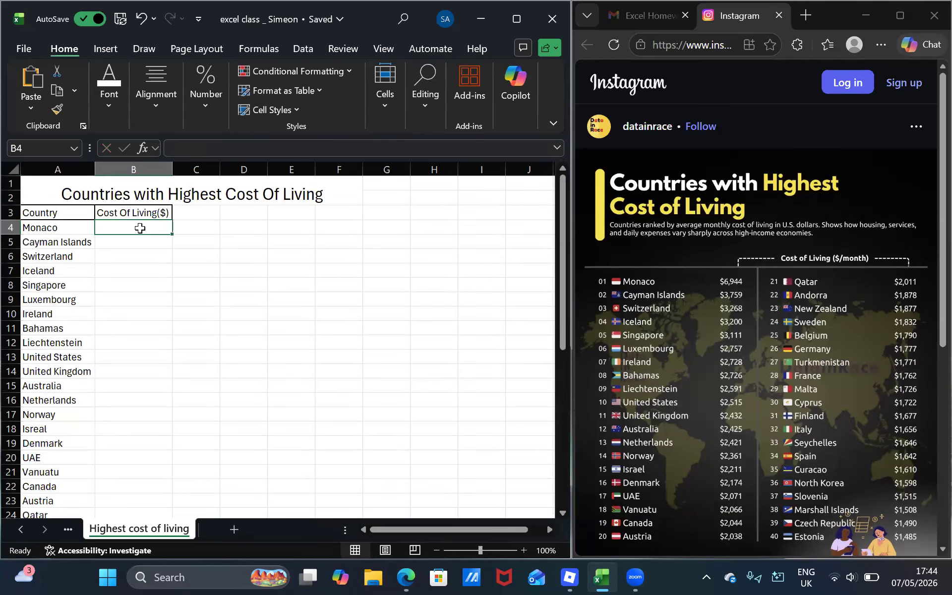
pyautogui.write('6,')
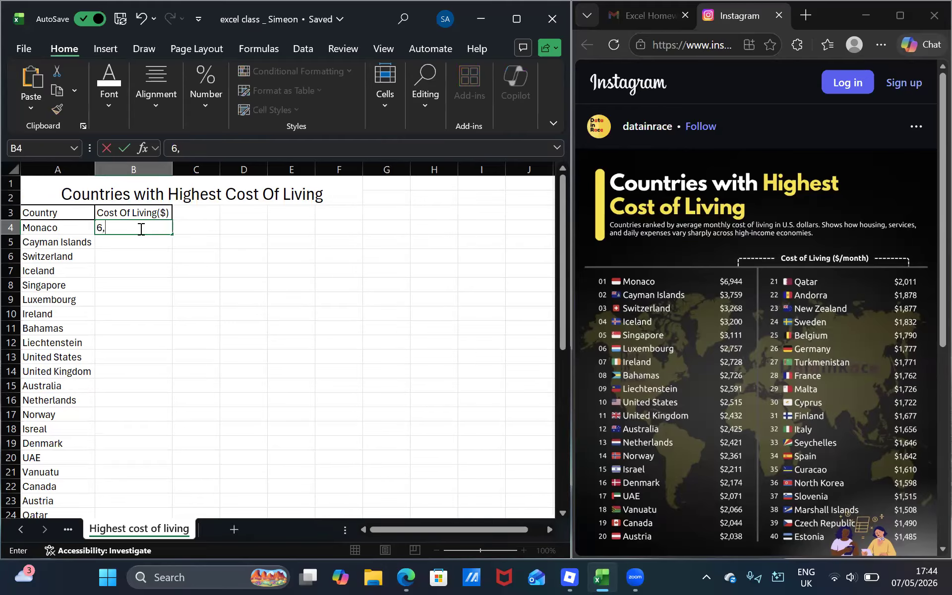
pyautogui.write('944')
pyautogui.press('Return')
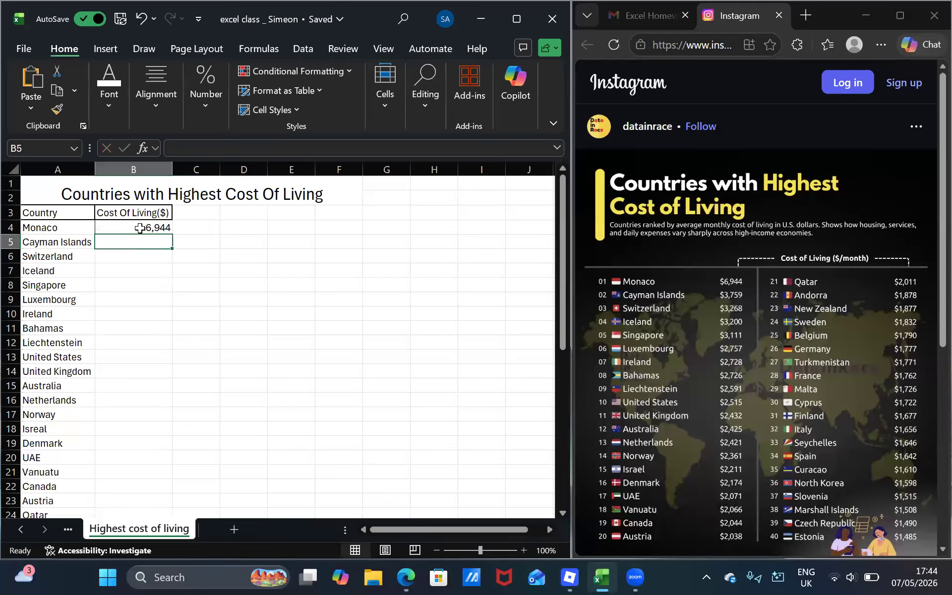
# Enter the Cayman Islands' cost of living as 3,795 in B5
pyautogui.write('3,7')
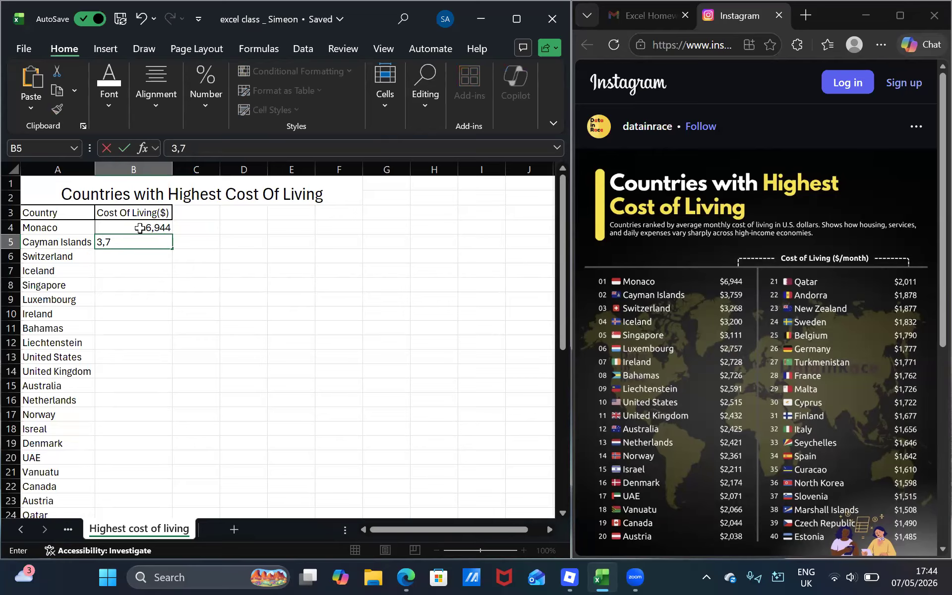
pyautogui.write('95')
pyautogui.moveTo(102, 242); pyautogui.dragTo(109, 242)
pyautogui.click(108, 242)
pyautogui.click(105, 252)
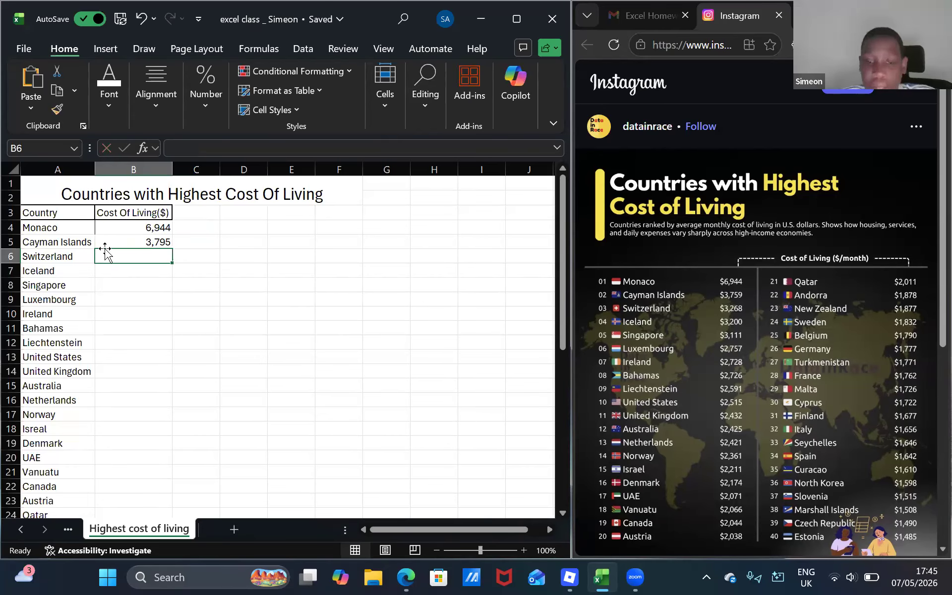
# Enter the costs of living for Switzerland, 3,268, in B6 and Iceland, 3,200, in B7
pyautogui.write('3,')
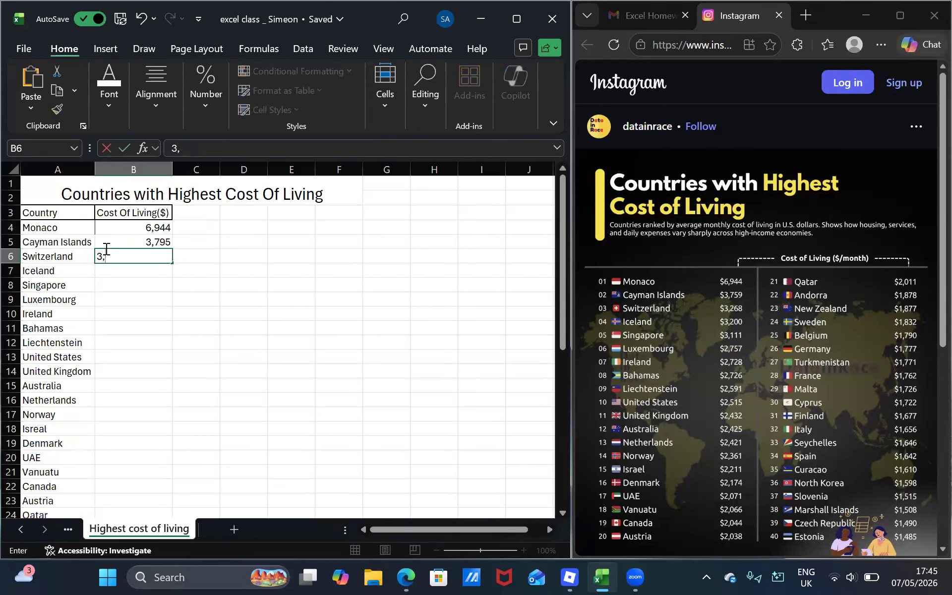
pyautogui.write('268')
pyautogui.press('Return')
pyautogui.write('3,200')
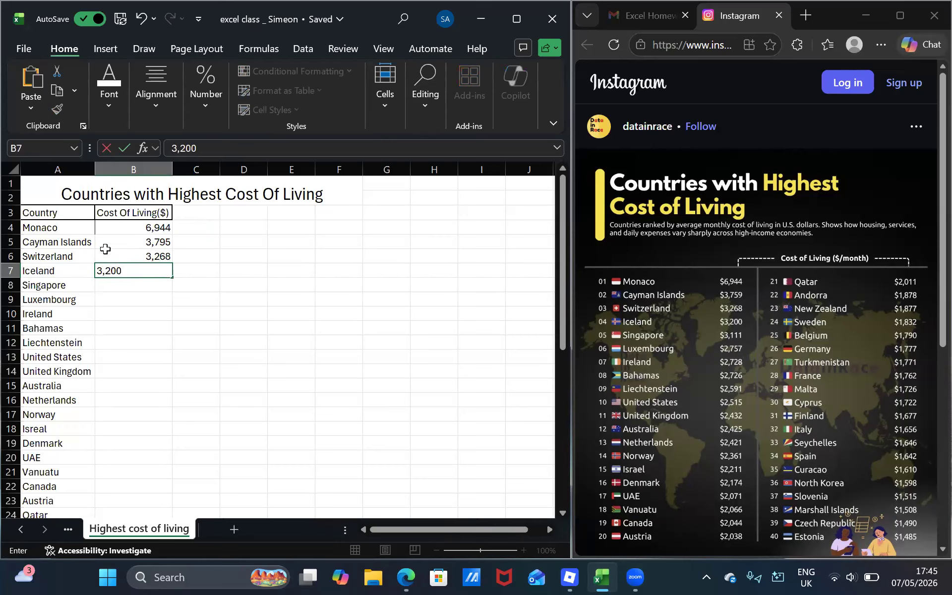
pyautogui.press('Return')
# Enter the costs of living for Singapore, 3,111, in B8 and Luxembourg, 2,757, in B9
pyautogui.write('3,111')
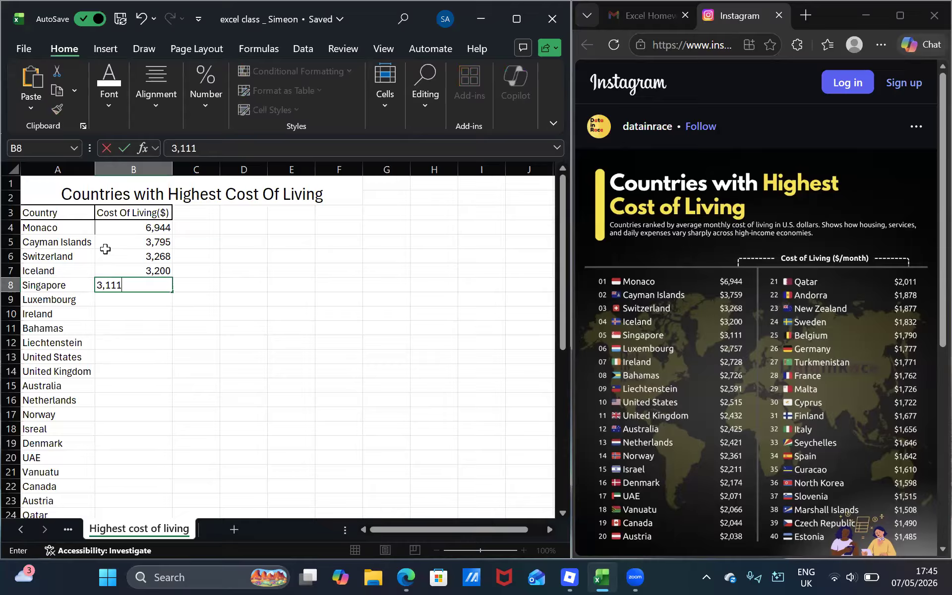
pyautogui.press('Return')
pyautogui.write('2')
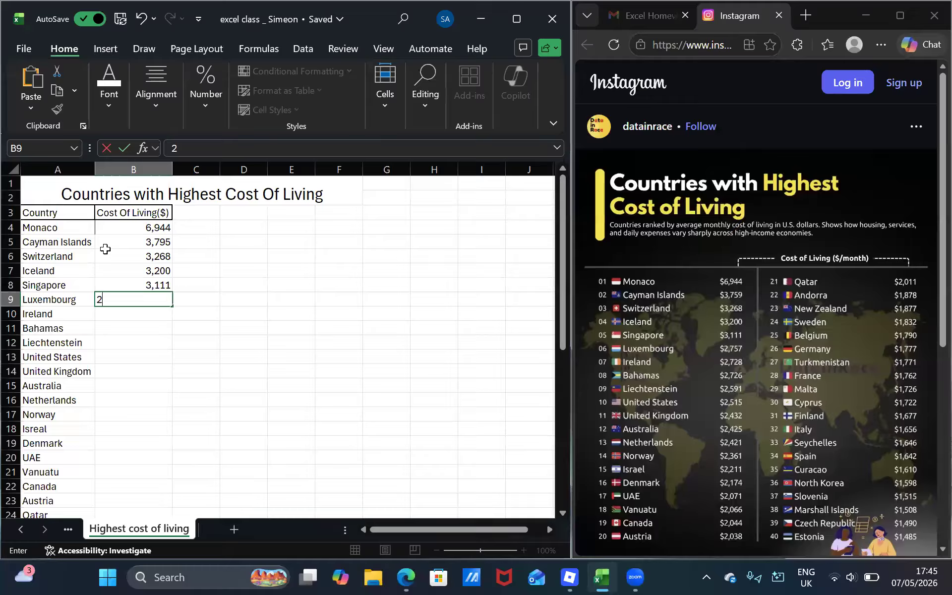
pyautogui.write(',74')
pyautogui.press('BackSpace')
pyautogui.write('57')
pyautogui.press('Return')
# Enter 2,515 as Ireland's cost of living in B10
pyautogui.write('2,')
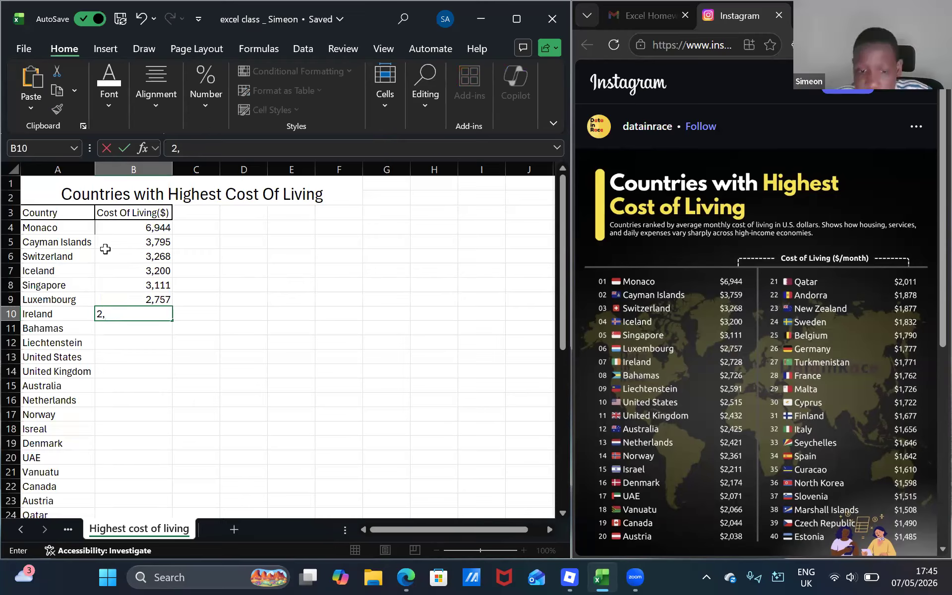
pyautogui.write('515')
pyautogui.press('Return')
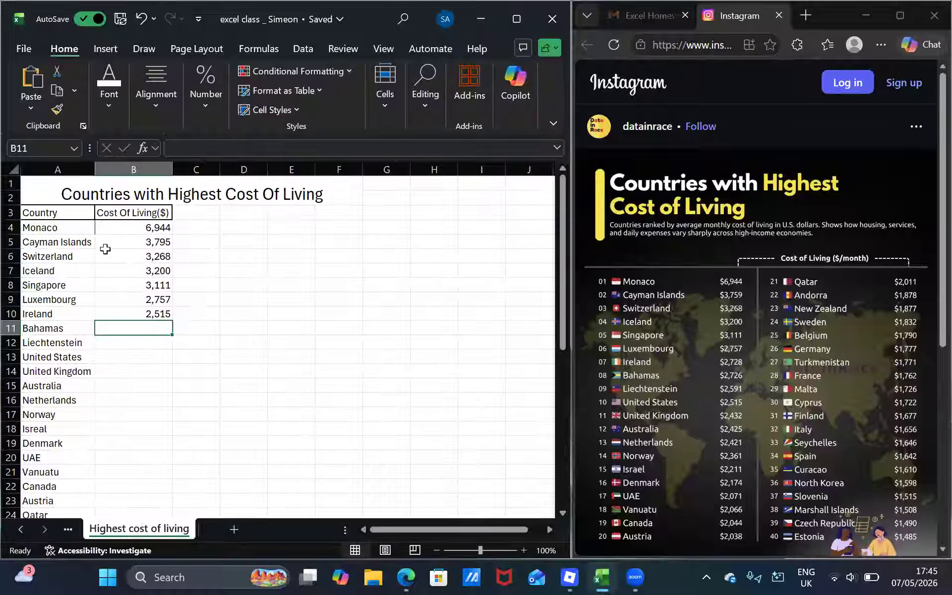
# Correct Ireland's cost of living in B10 to 2,728
pyautogui.click(120, 311)
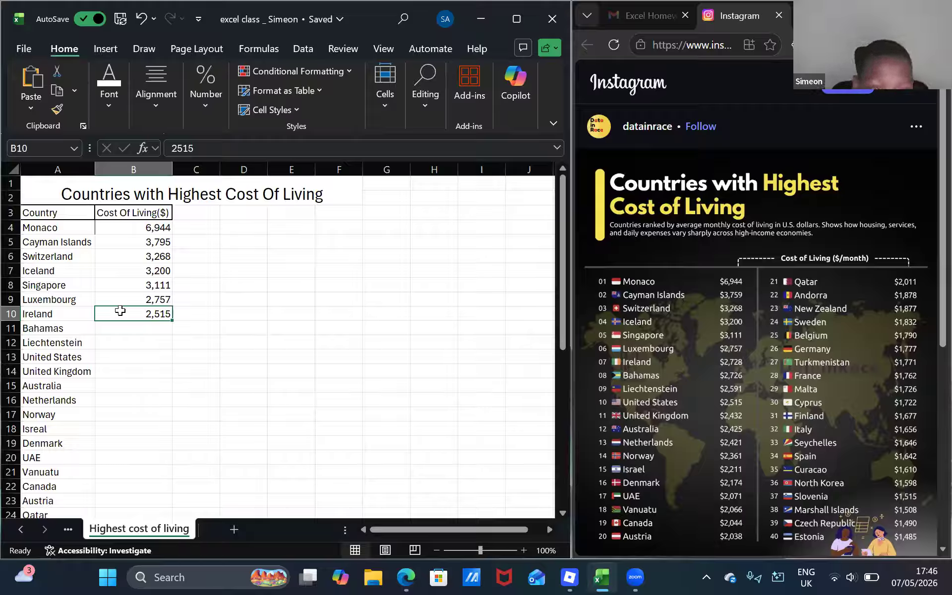
pyautogui.press('BackSpace')
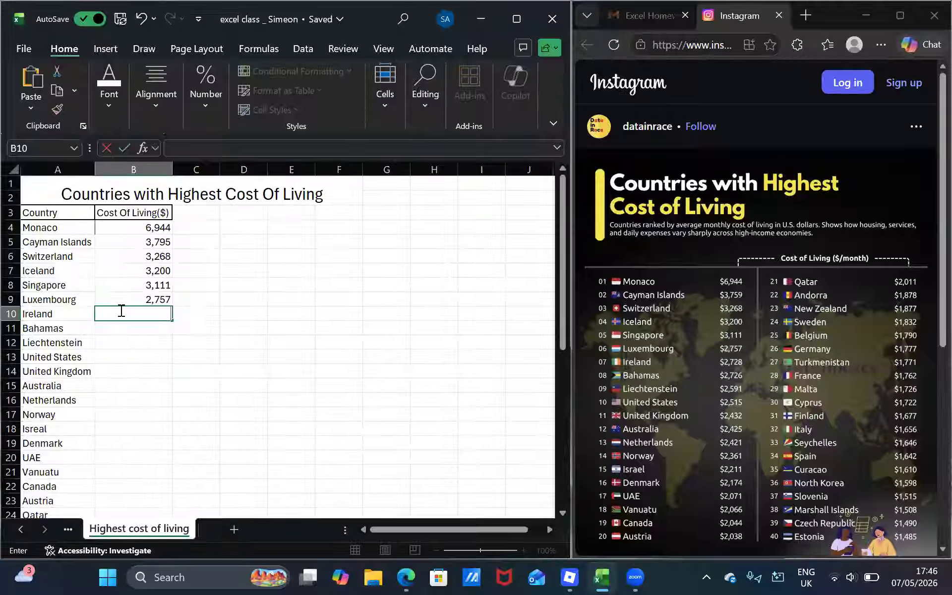
pyautogui.write('2,726')
pyautogui.press('Return')
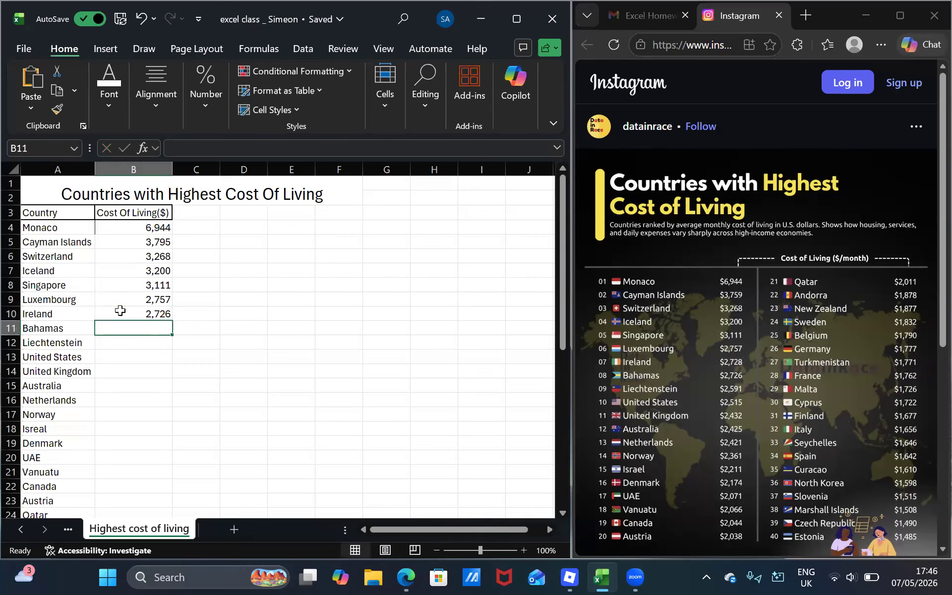
pyautogui.doubleClick(164, 314)
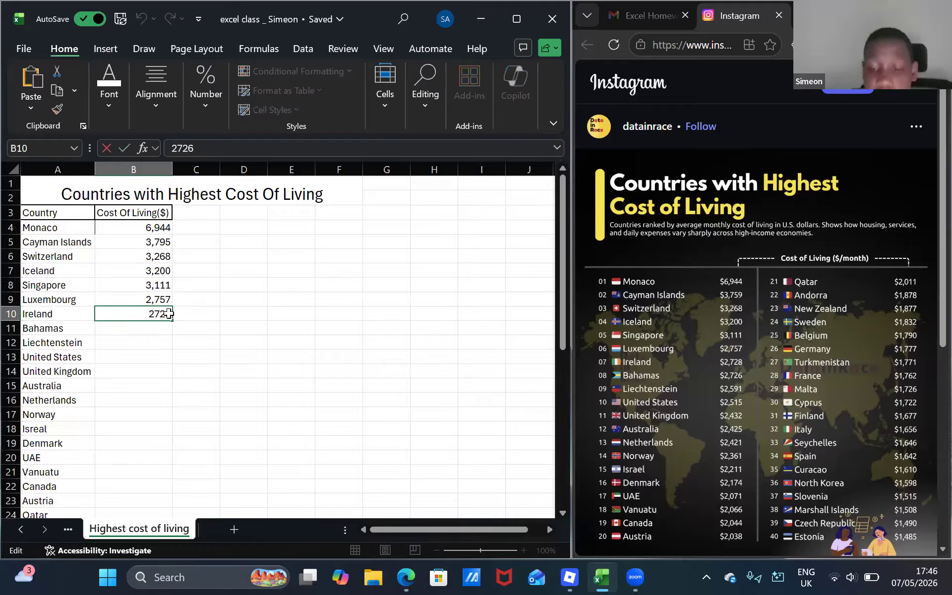
pyautogui.press('BackSpace')
pyautogui.write('8')
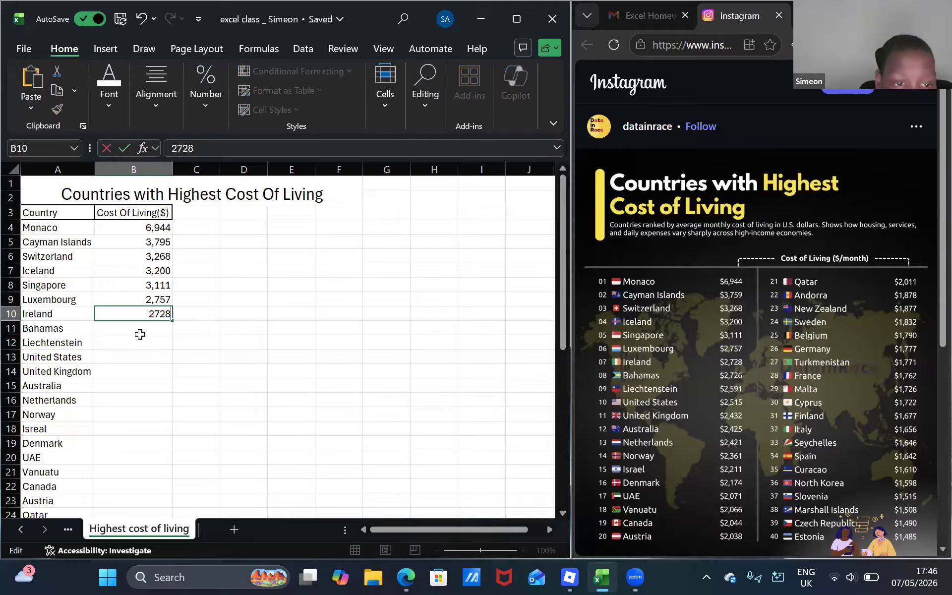
pyautogui.press('Return')
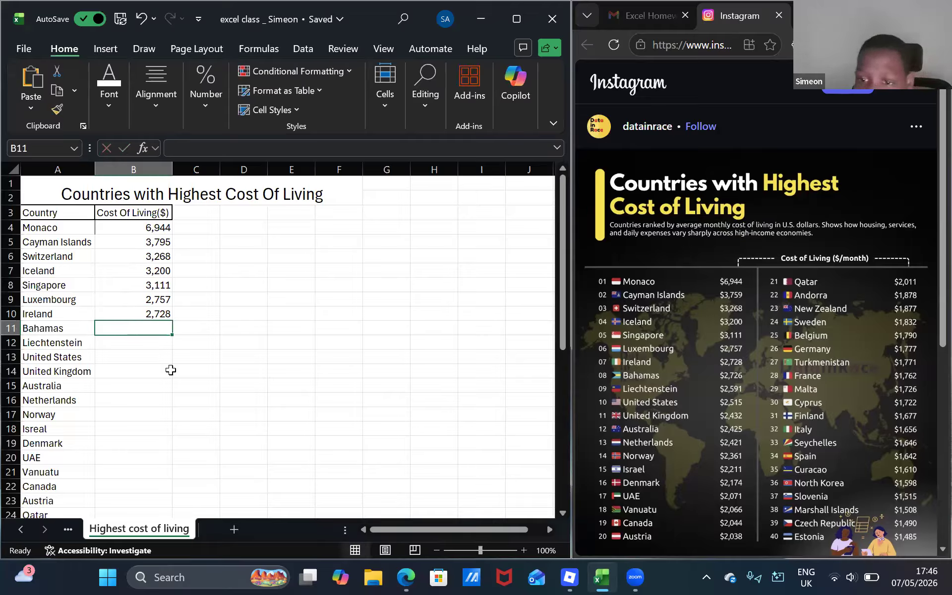
# Enter the costs of living for the Bahamas, 2,726, in B11 and Liechtenstein, 2,691, in B12
pyautogui.write('2')
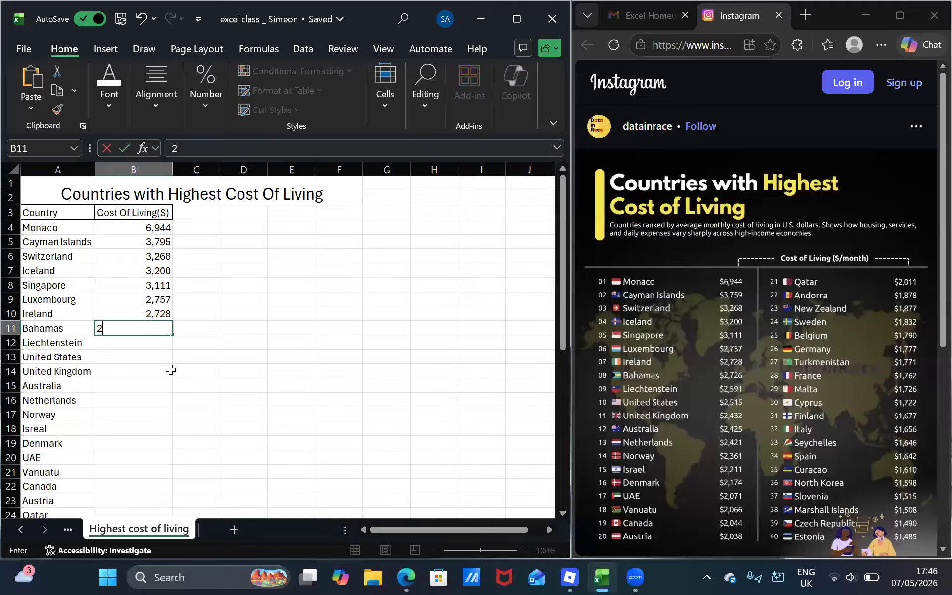
pyautogui.write(',726')
pyautogui.press('Return')
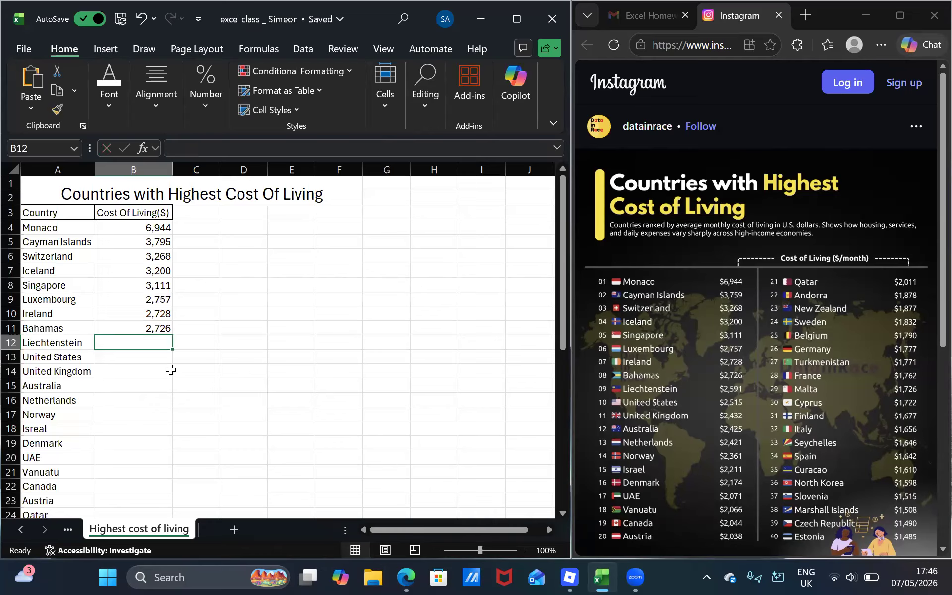
pyautogui.write('2')
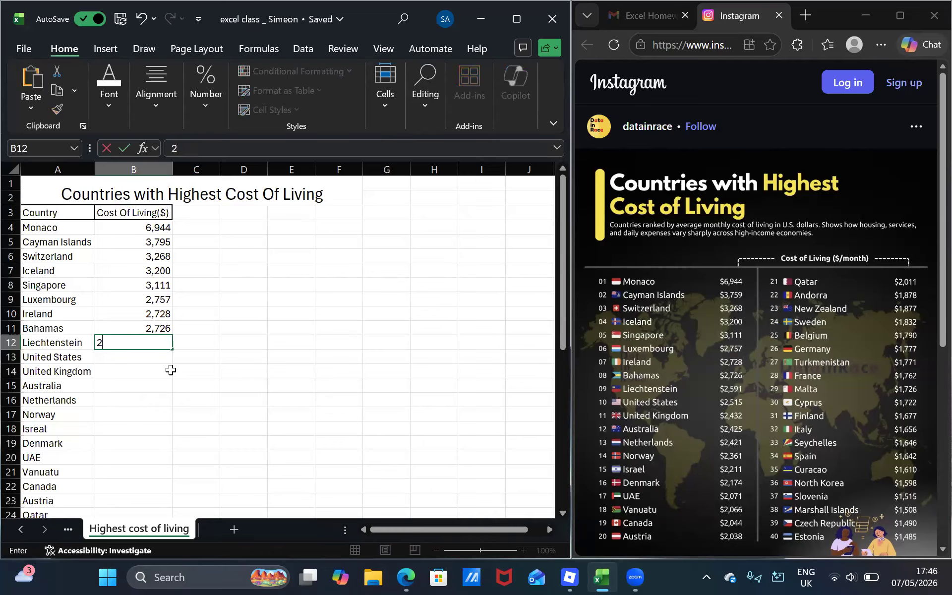
pyautogui.write(',')
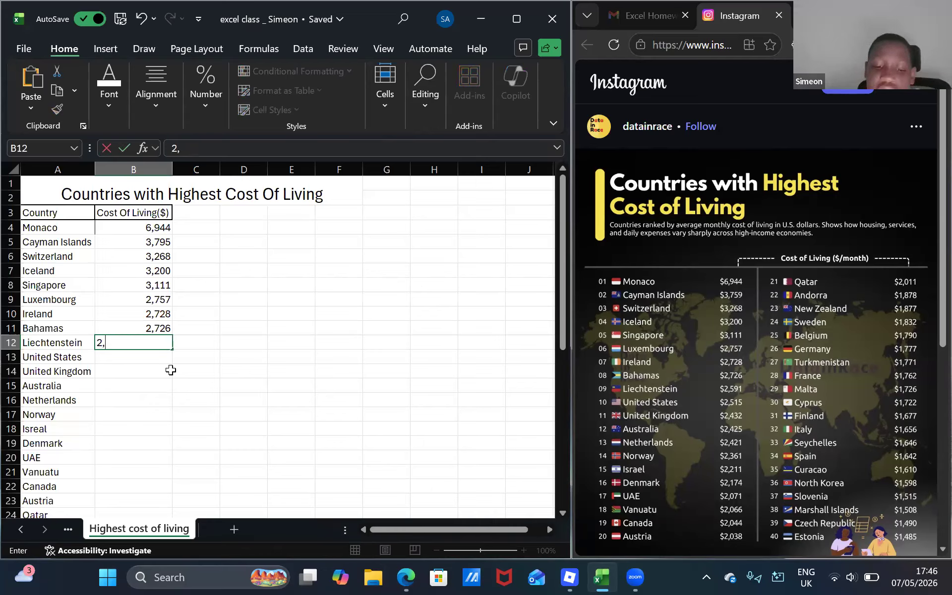
pyautogui.write('691')
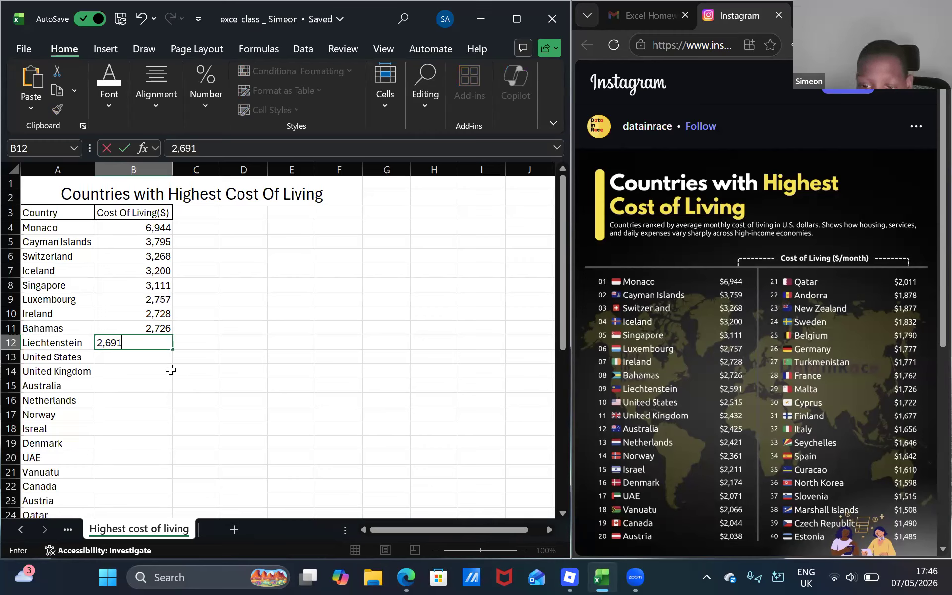
pyautogui.press('Return')
# Enter the costs of living for the United States, 2,515, in B13 and the United Kingdom, 2,432, in B14
pyautogui.write('2')
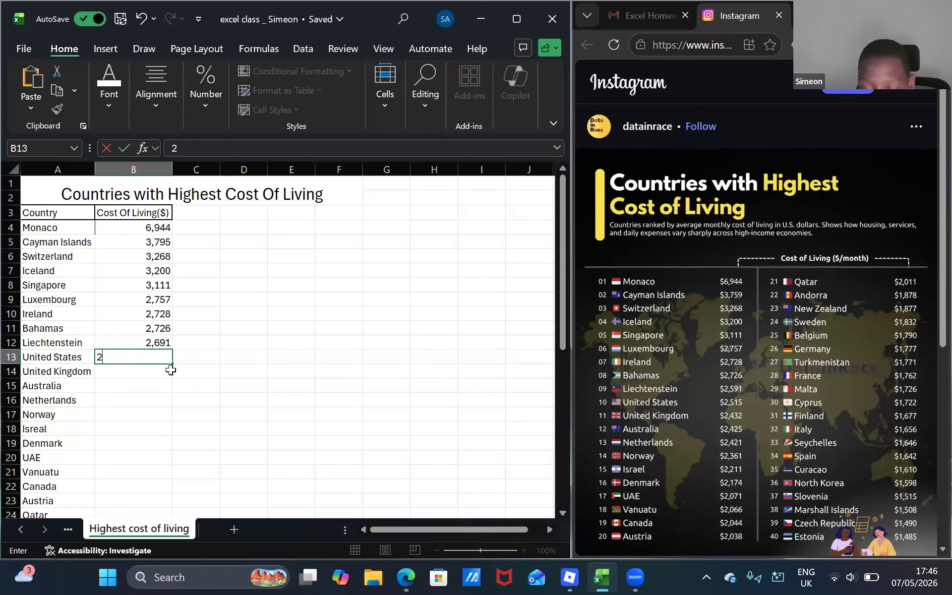
pyautogui.write(',515')
pyautogui.press('Return')
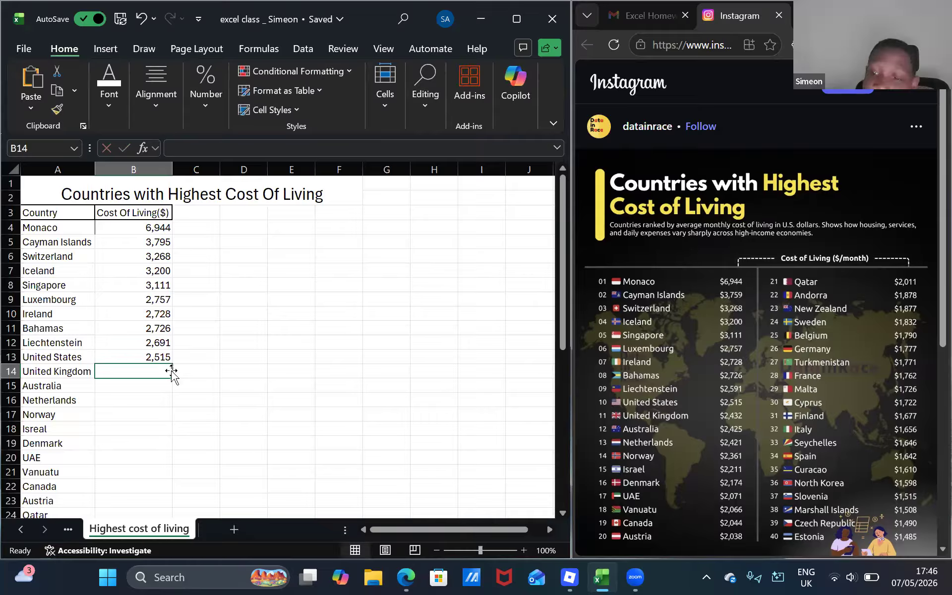
pyautogui.write('2,')
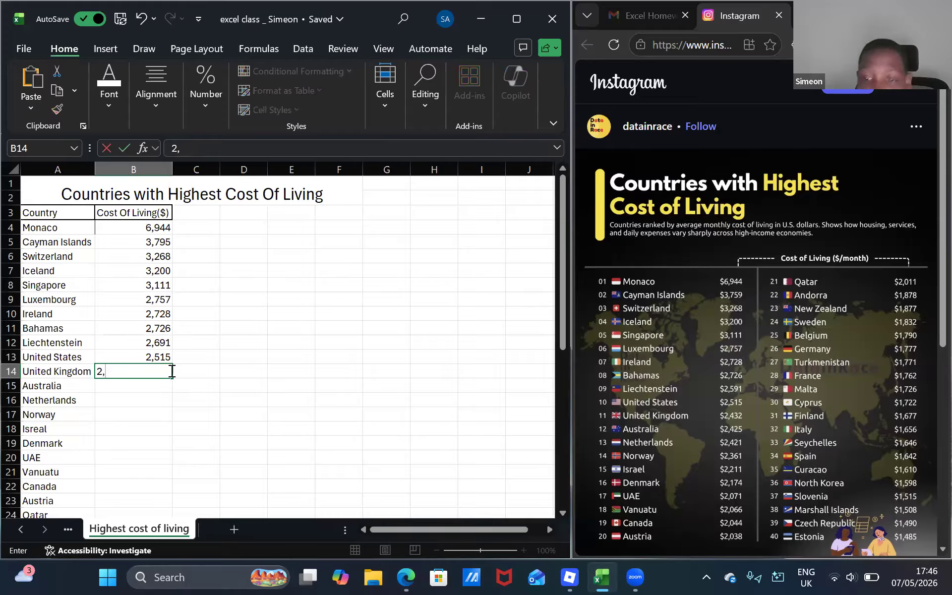
pyautogui.write('43')
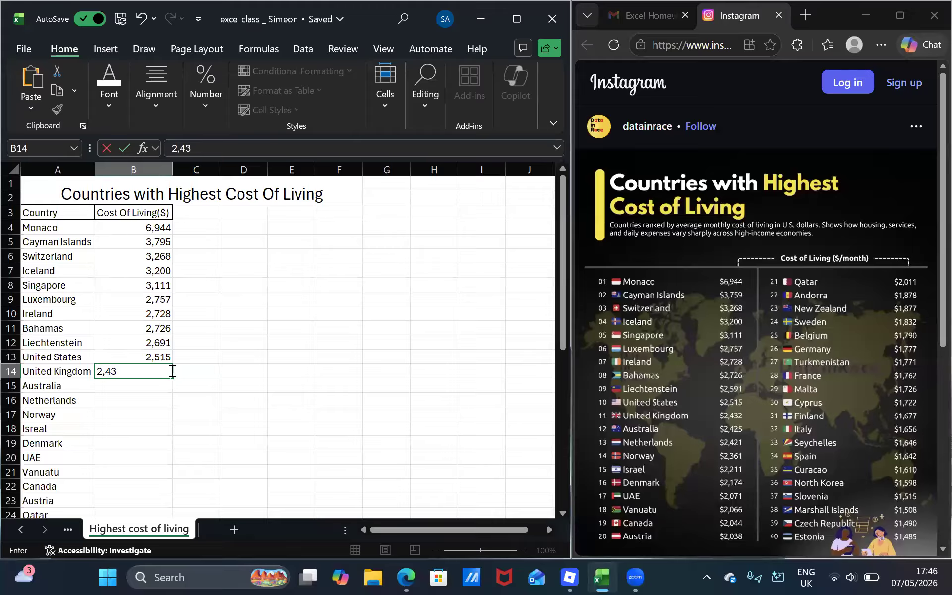
pyautogui.write('2')
pyautogui.press('Return')
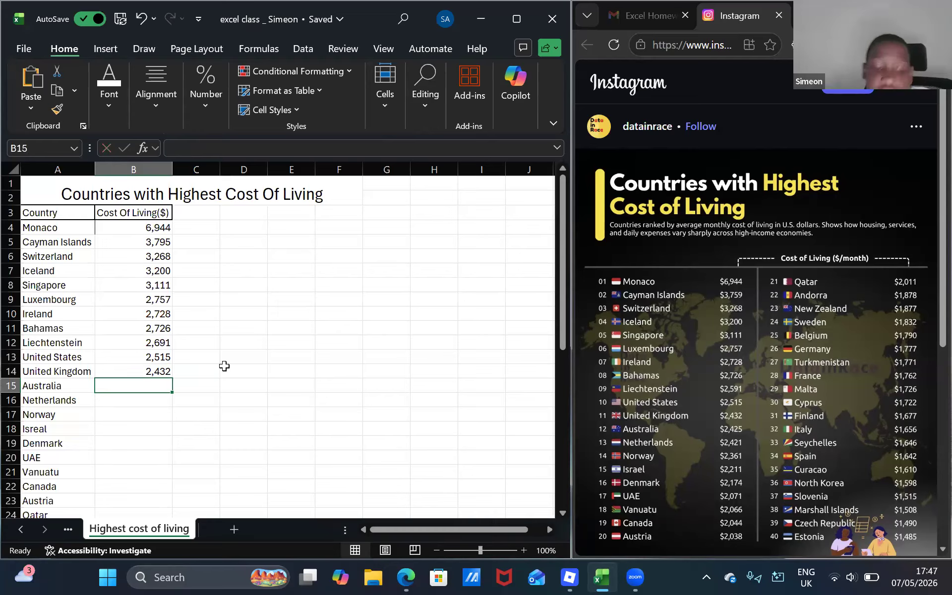
# Enter the costs of living for Australia, 2,425, in B15 and the Netherlands, 2,421, in B16
pyautogui.write('2,')
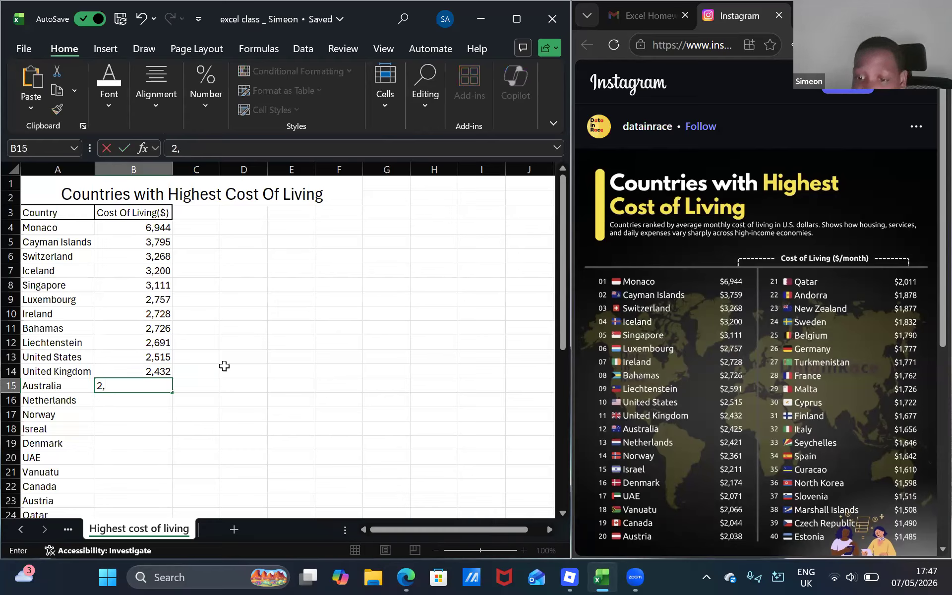
pyautogui.write('4')
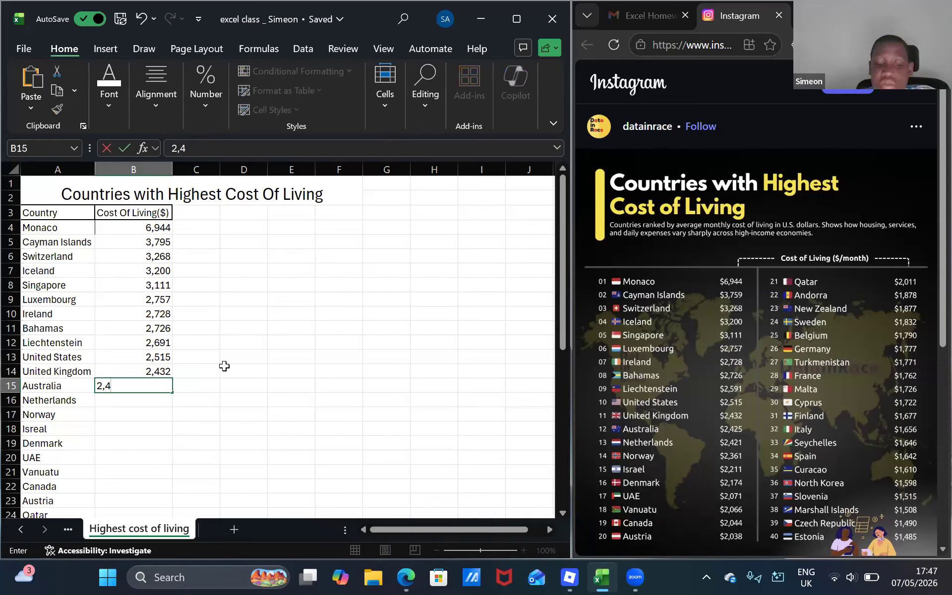
pyautogui.write('25')
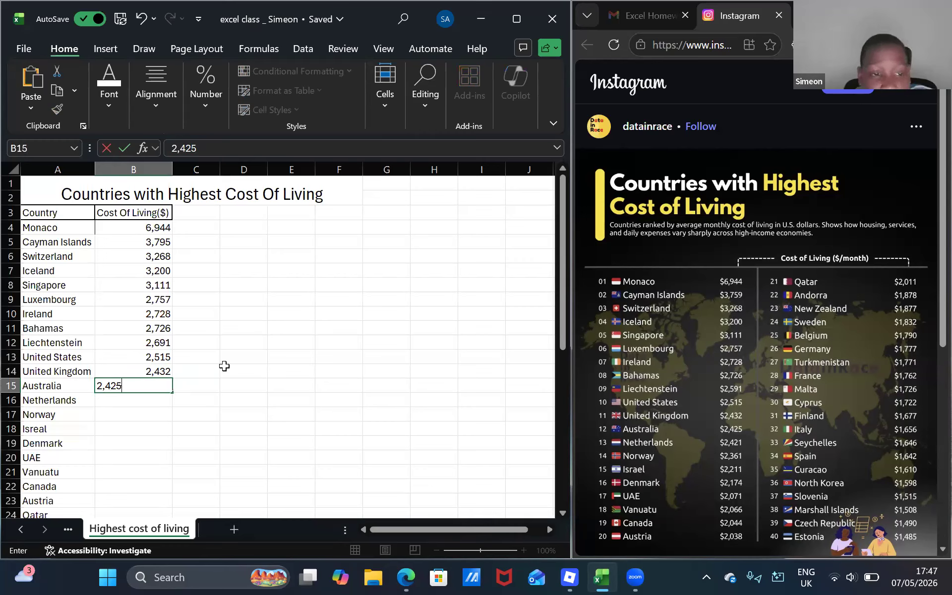
pyautogui.press('Return')
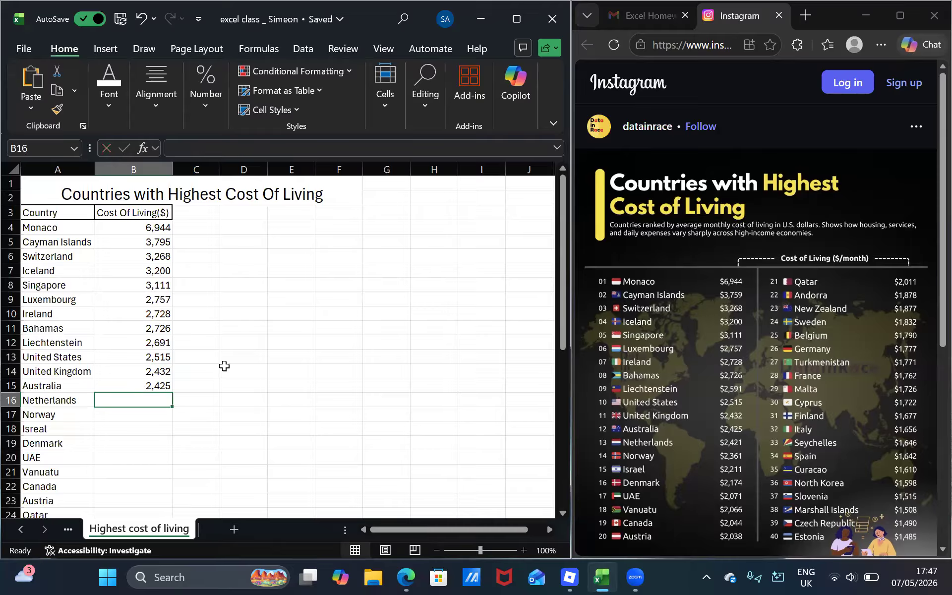
pyautogui.write('2')
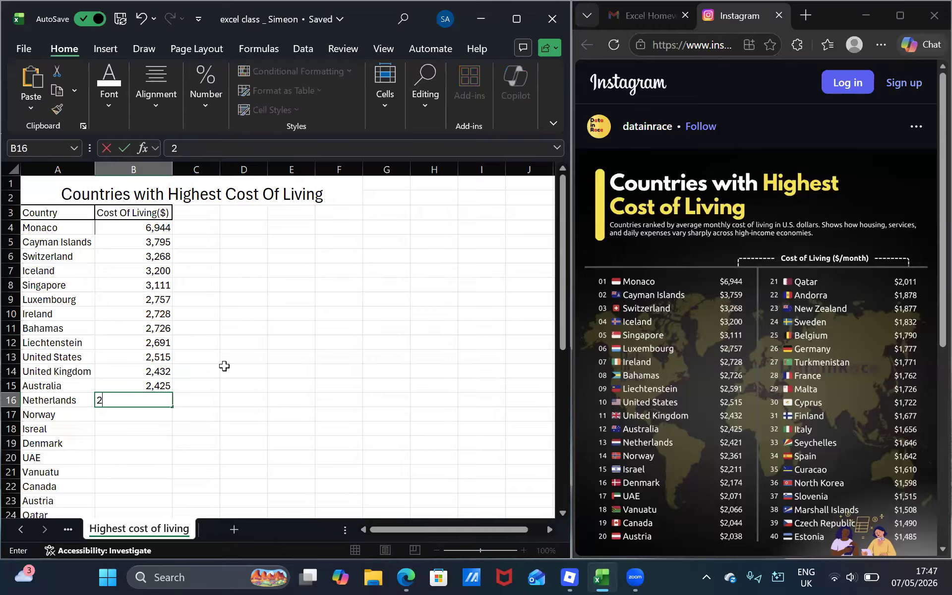
pyautogui.write(',')
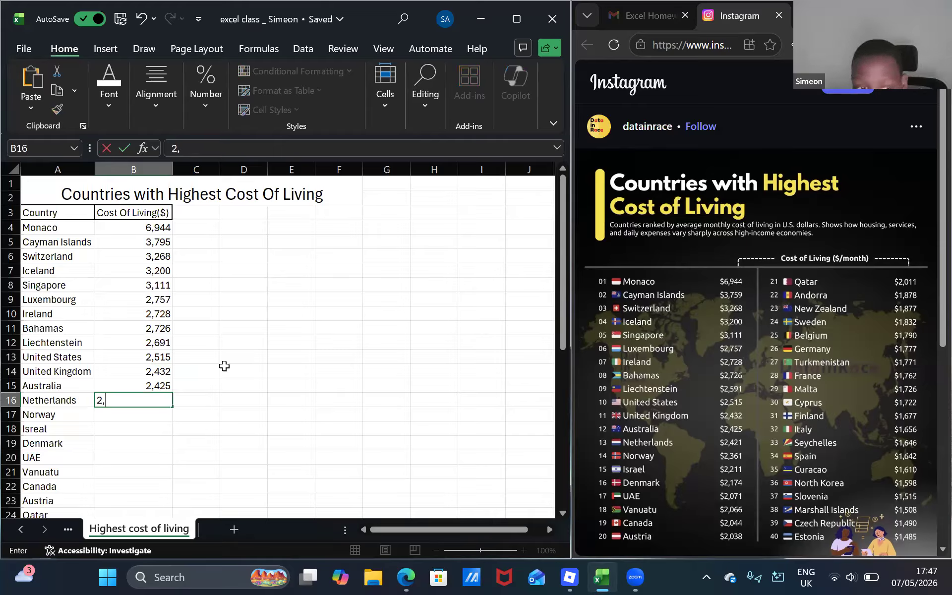
pyautogui.write('421')
pyautogui.press('Return')
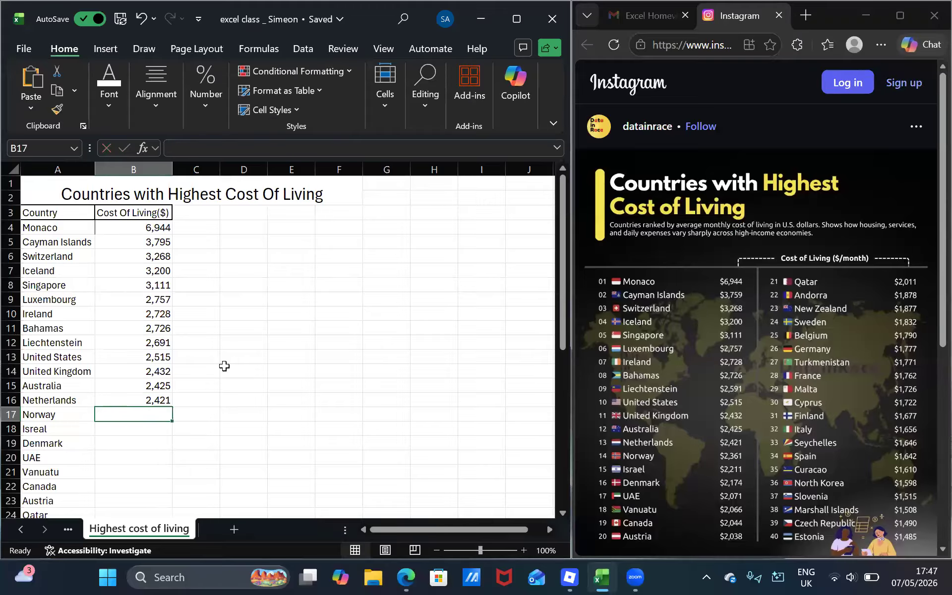
# Enter the costs of living for Norway, 2,361, in B17 and Isreal, 2,211, in B18
pyautogui.write('2,361')
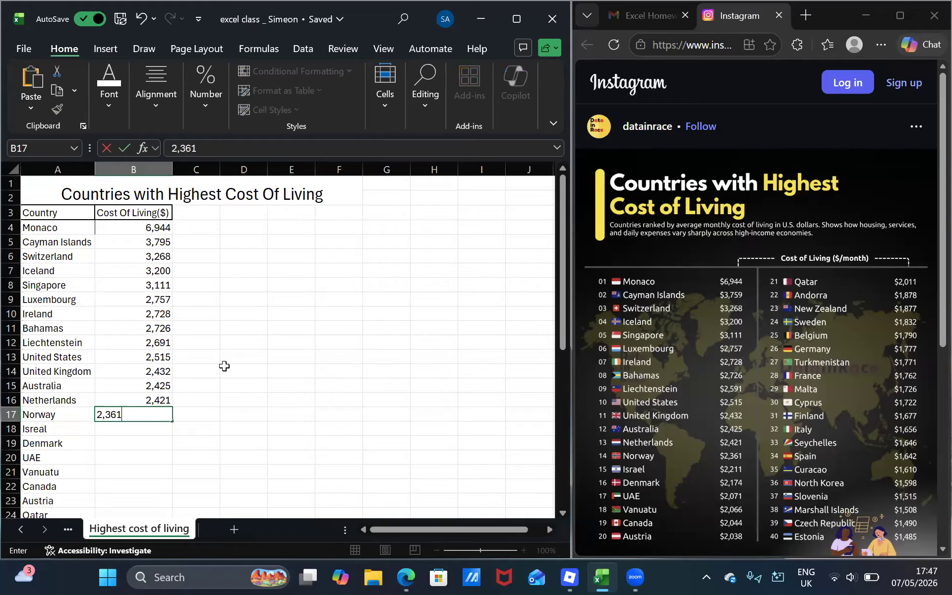
pyautogui.press('Return')
pyautogui.write('2')
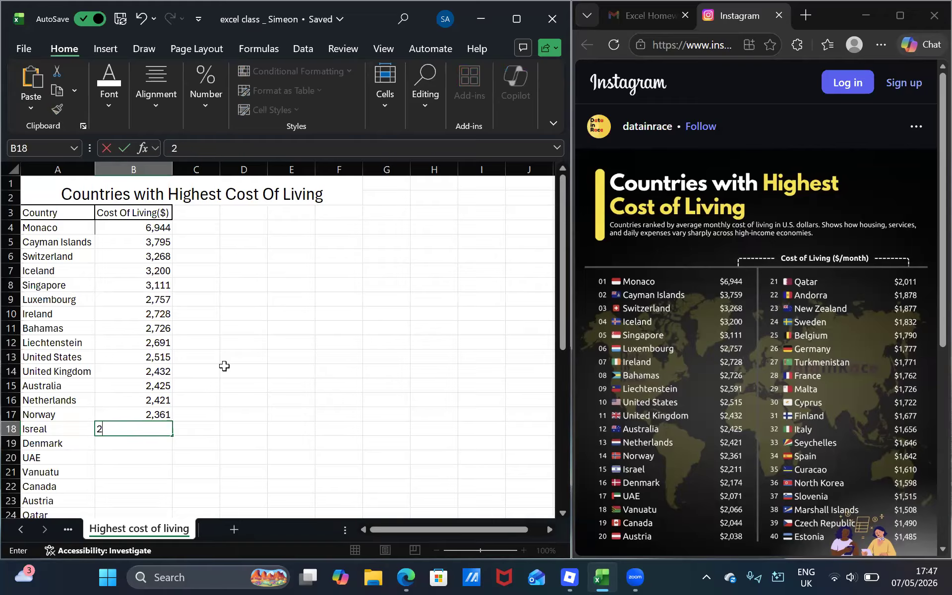
pyautogui.write(',211')
pyautogui.press('Return')
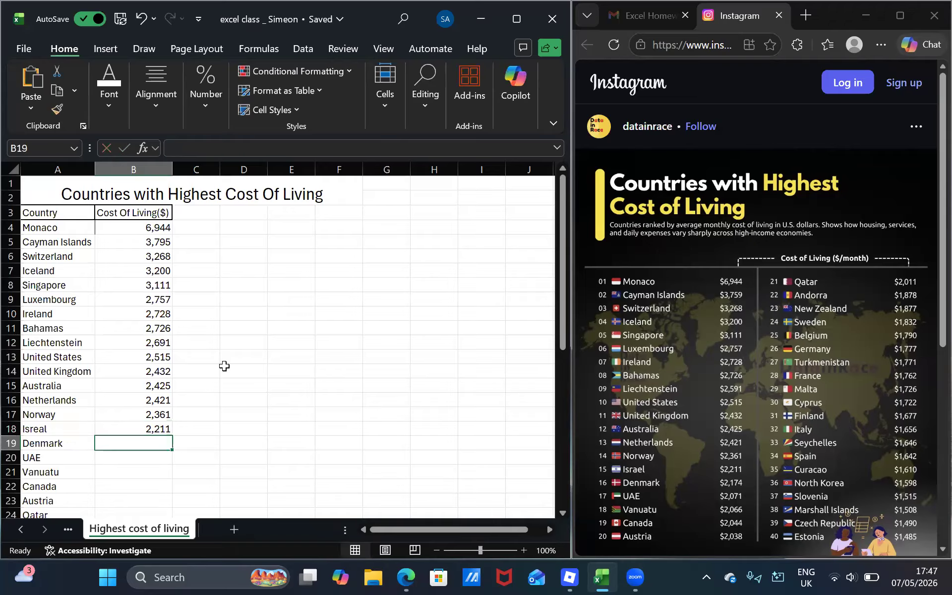
# Enter the costs of living for Denmark, 2,174, in B19 and the UAE, 2,071, in B20
pyautogui.write('2,17')
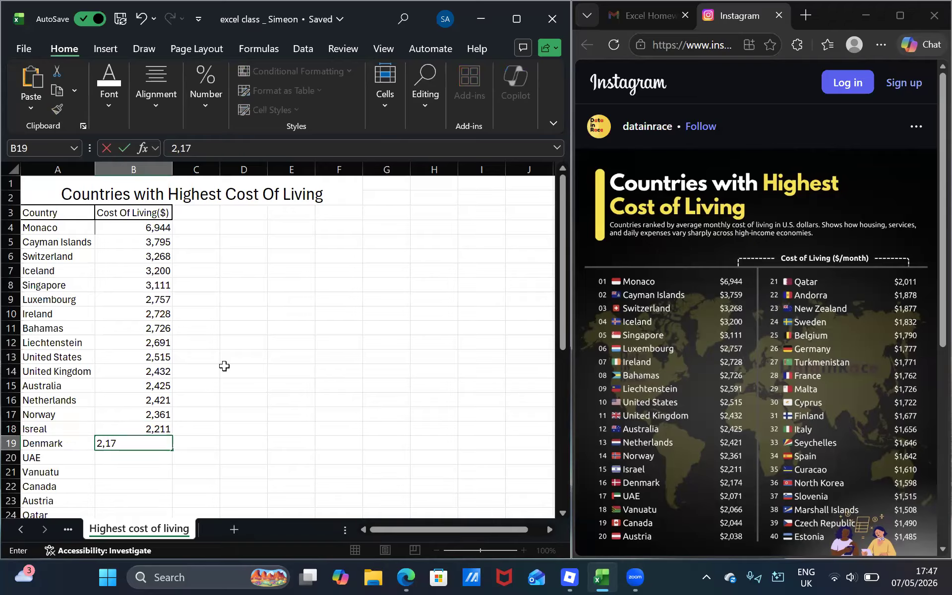
pyautogui.write('4')
pyautogui.press('Return')
pyautogui.write('2,071')
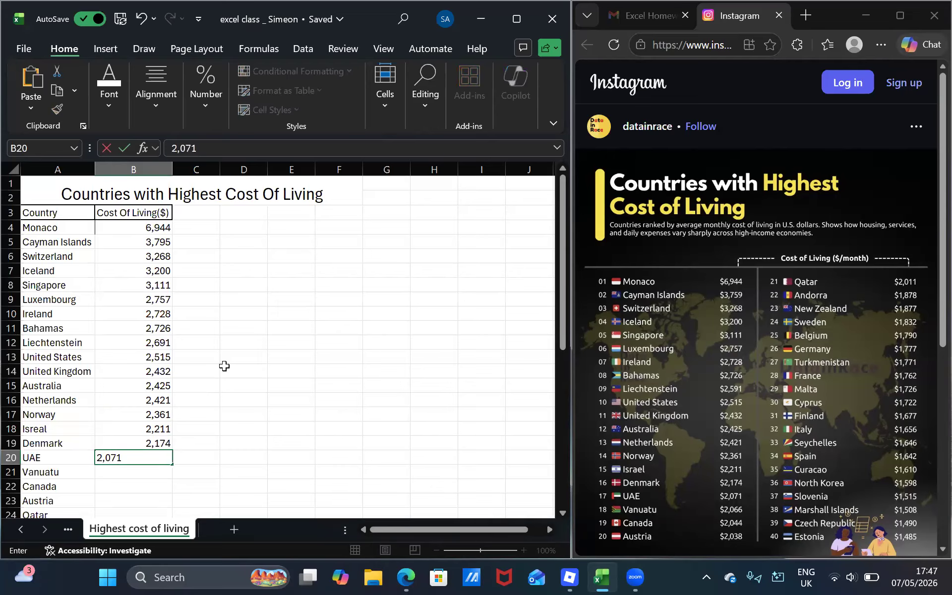
pyautogui.press('Return')
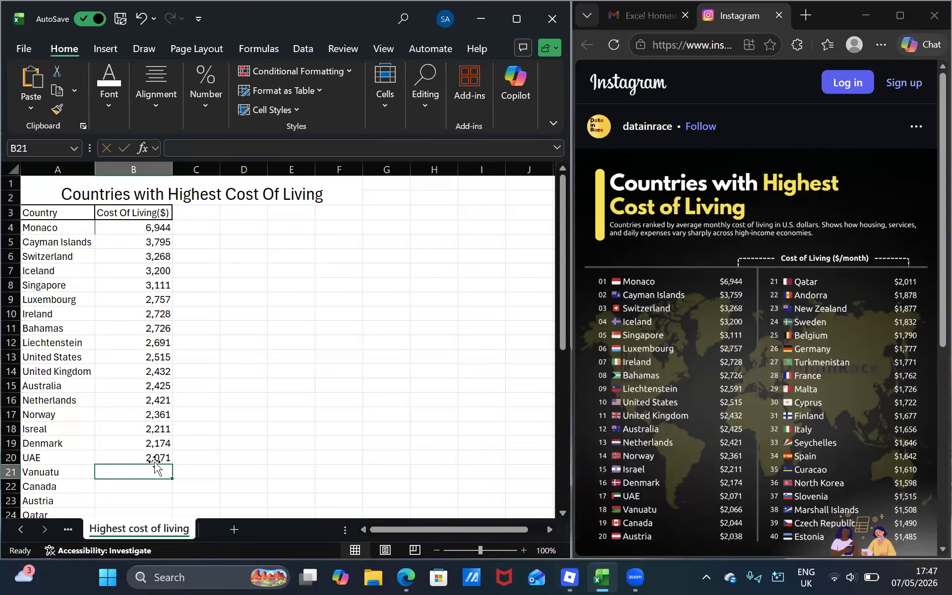
# Enter the costs of living for Vanuatu, 2,066, in B21 and Canada, 2,044, in B22
pyautogui.write('2,066')
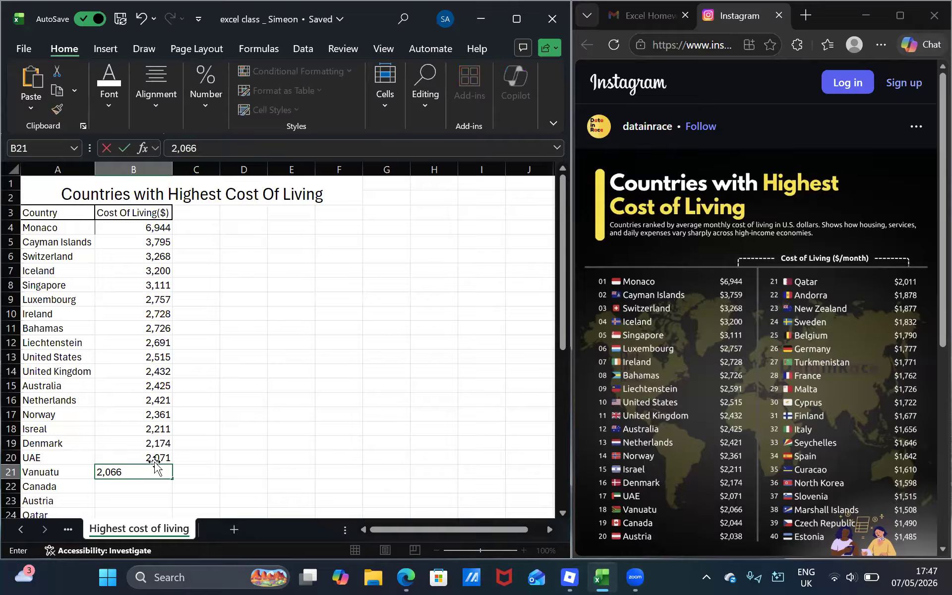
pyautogui.press('Return')
pyautogui.write('2,044')
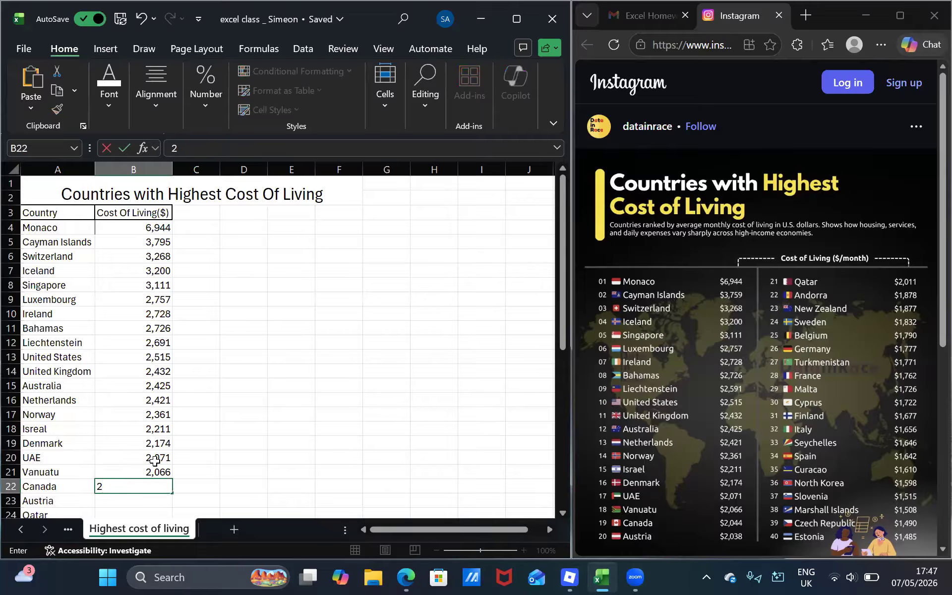
pyautogui.press('Return')
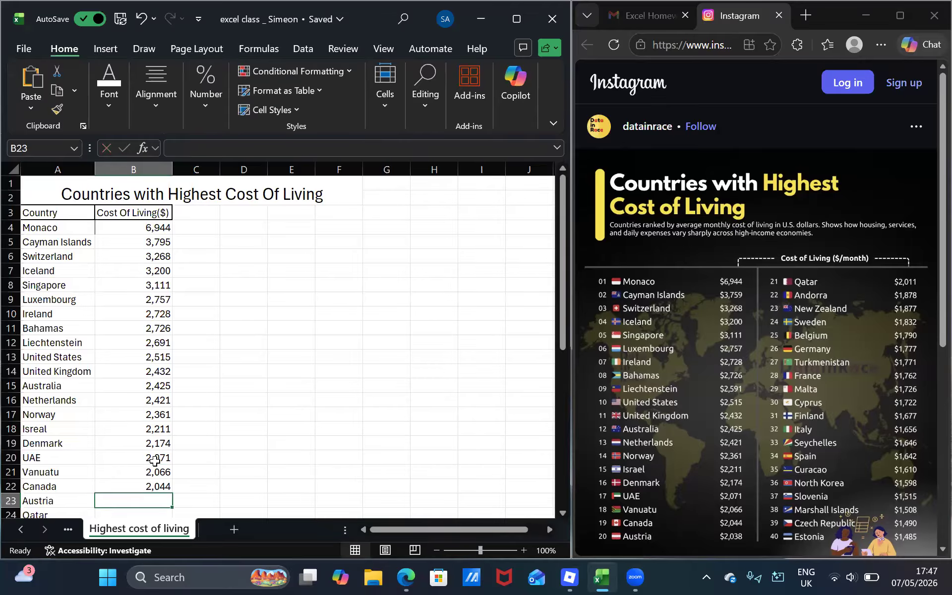
# Enter the costs of living for Austria, 2,038, in B23 and Qatar, 2,011, in B24
pyautogui.write('2,')
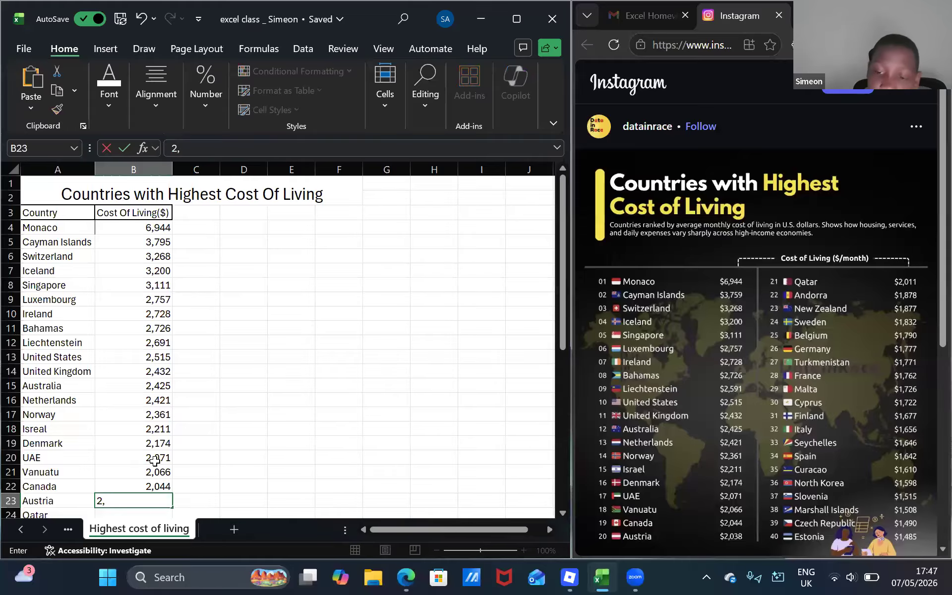
pyautogui.write('038')
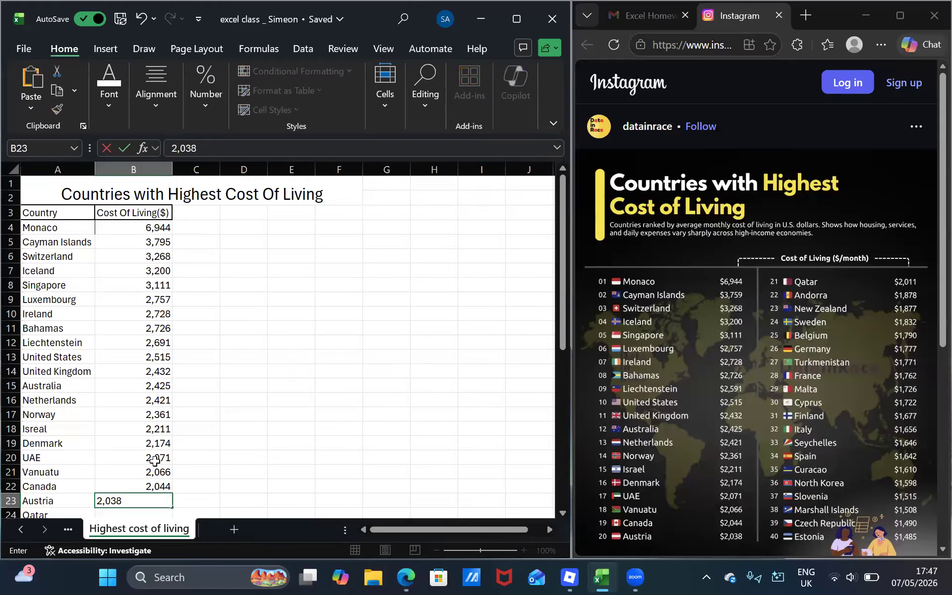
pyautogui.press('Return')
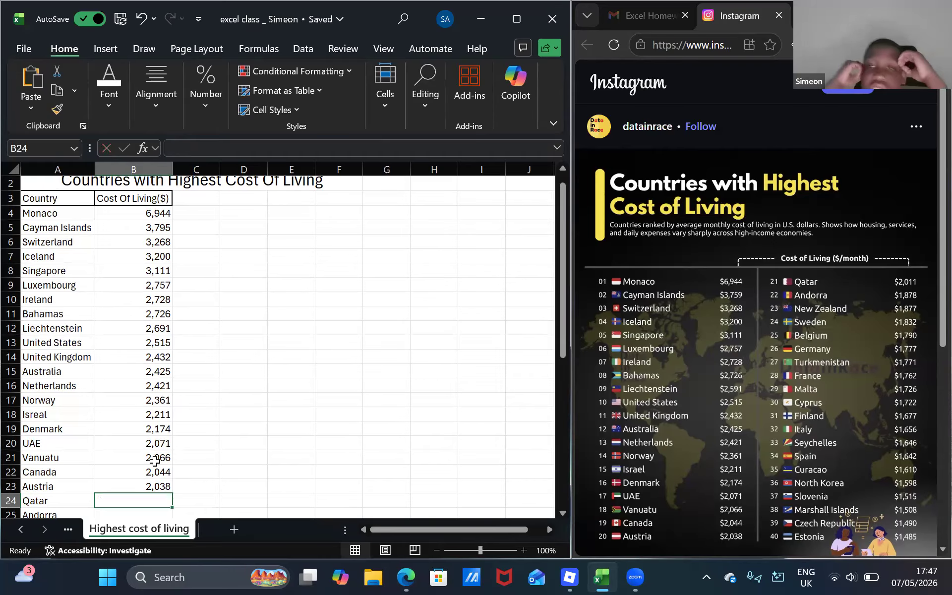
pyautogui.write('2,011')
pyautogui.press('Return')
# Enter the costs of living for Andorra, 1,878, in B25 and New Zealand, 1,877, in B26
pyautogui.write('1')
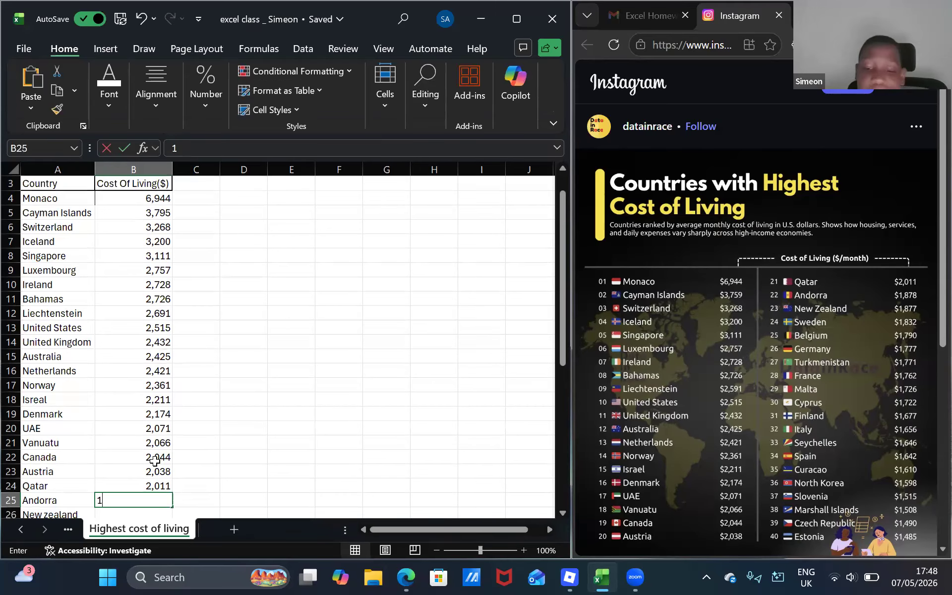
pyautogui.write(',878')
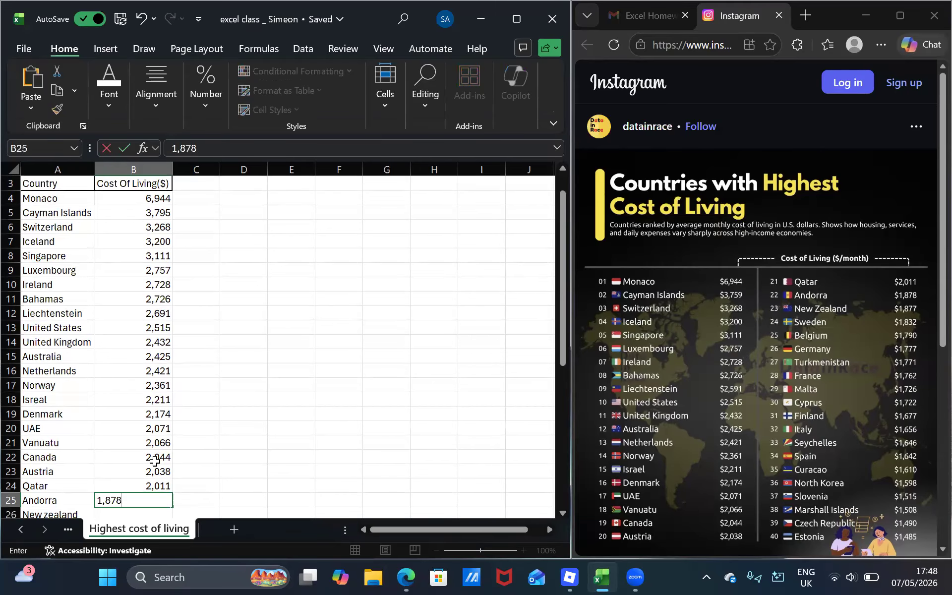
pyautogui.press('Return')
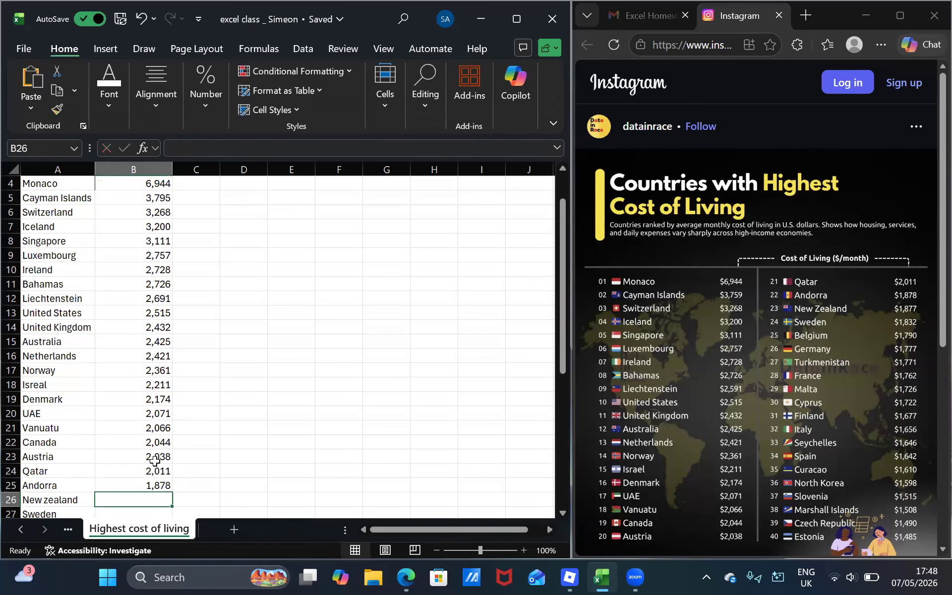
pyautogui.write('1,877')
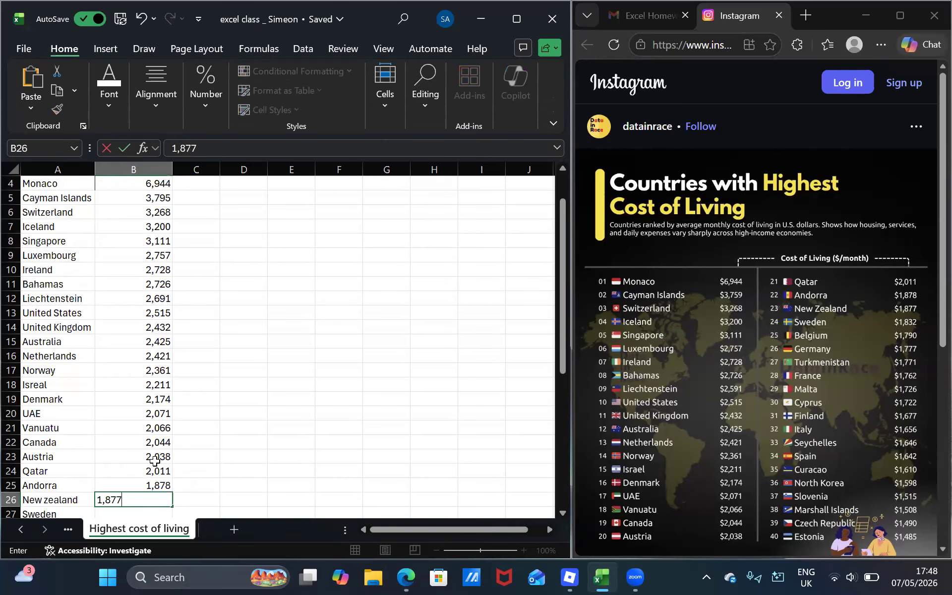
pyautogui.press('Return')
# Enter Sweden's monthly cost of living, 1,832, in B27
pyautogui.write('1,')
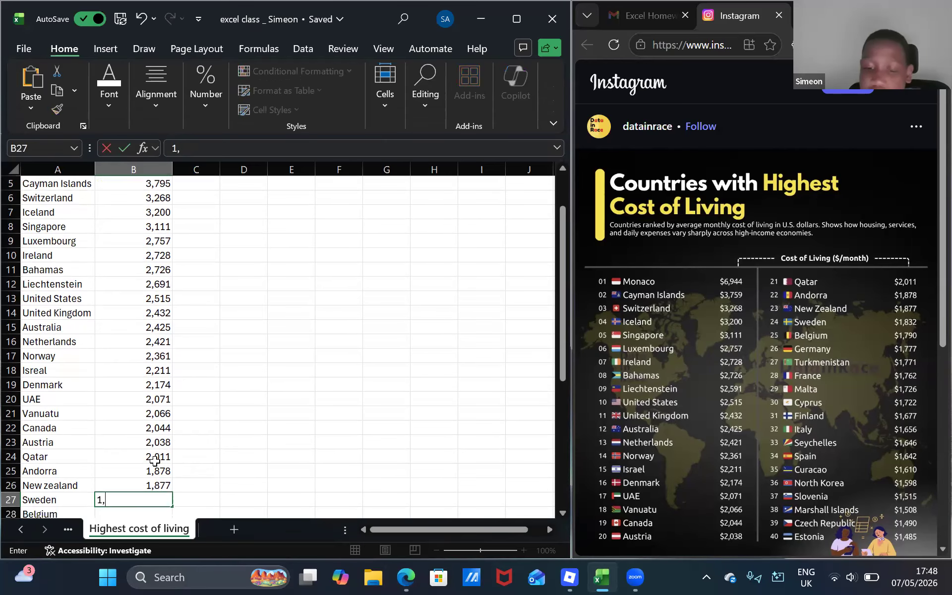
pyautogui.write('8')
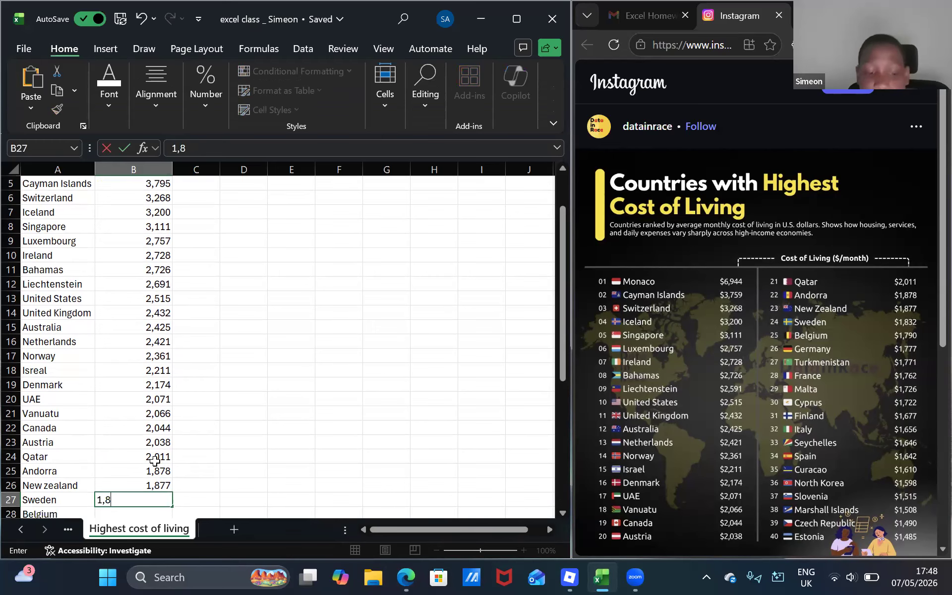
pyautogui.write('32')
pyautogui.press('Return')
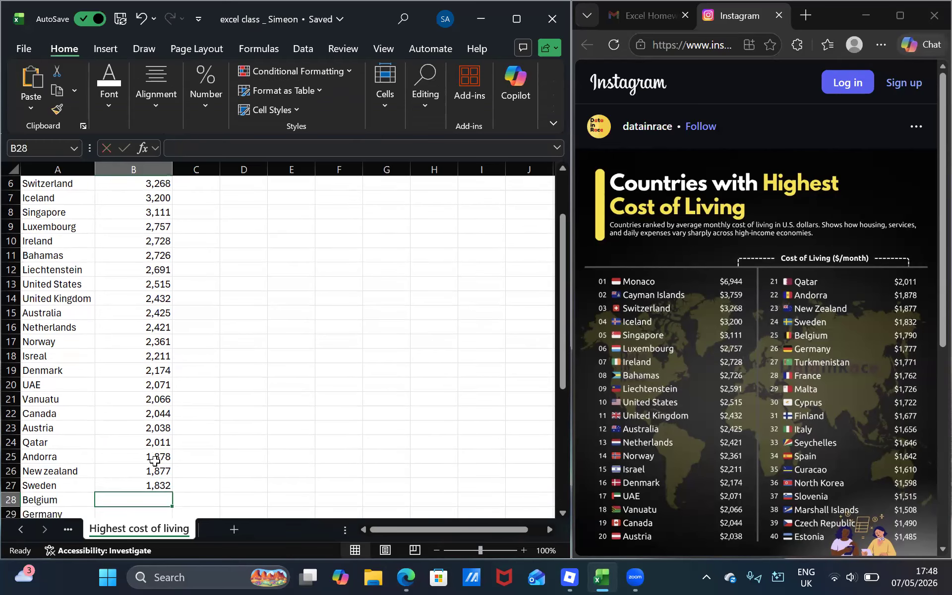
# Enter the costs of living for Belgium, 1,790, in B28 and Germany, 1,777, in B29
pyautogui.write('1,790')
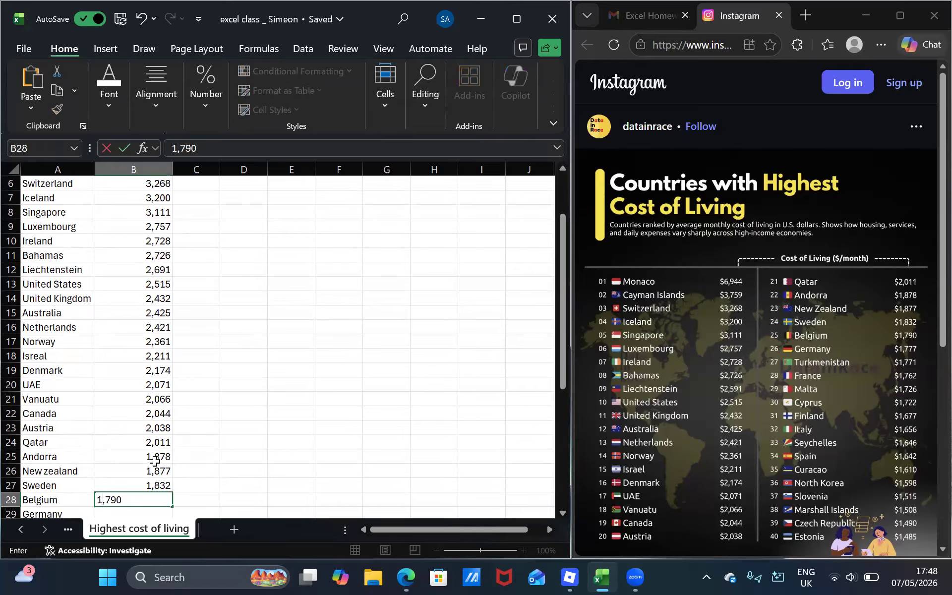
pyautogui.press('Return')
pyautogui.write('1,777')
pyautogui.press('Return')
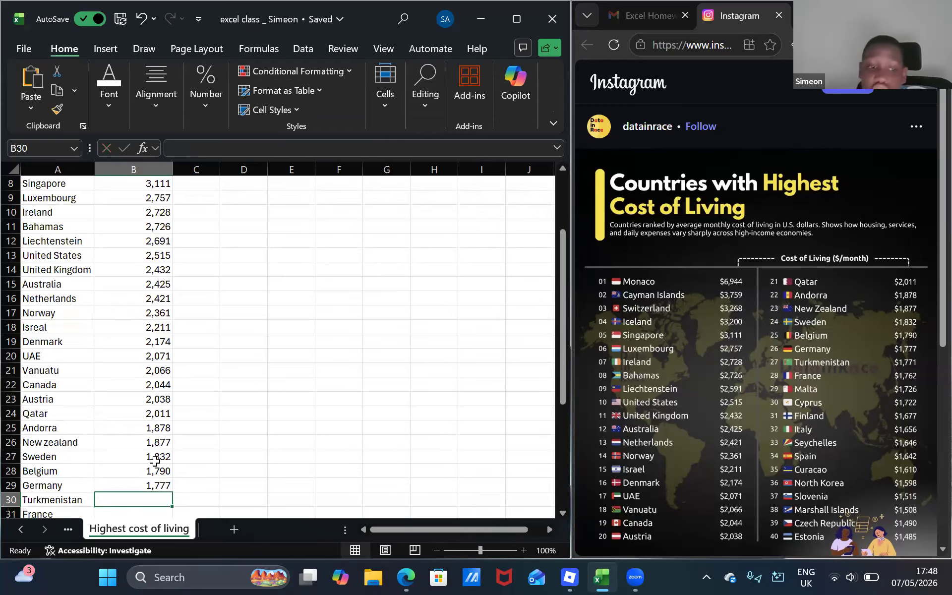
pyautogui.write('1,')
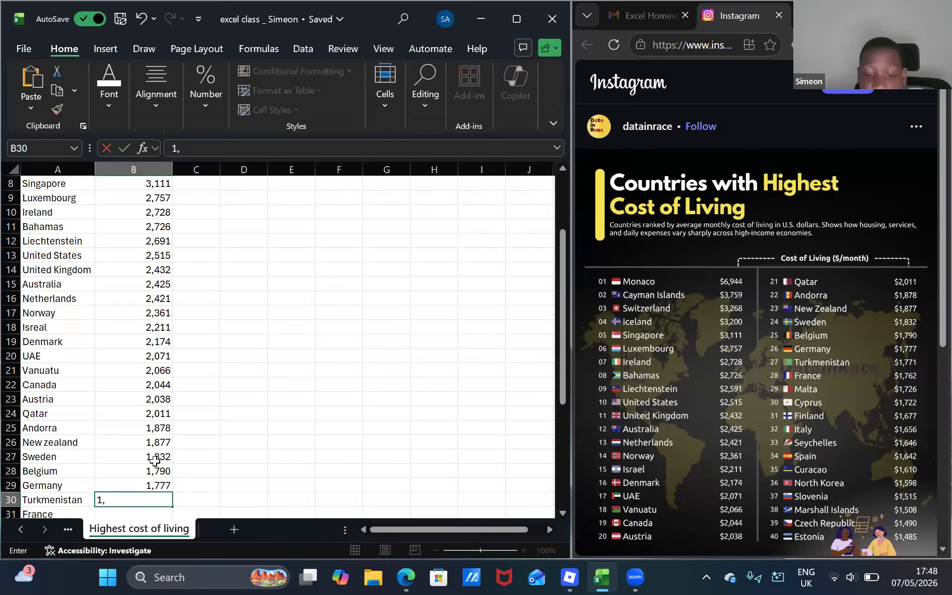
pyautogui.write('762')
pyautogui.press('Return')
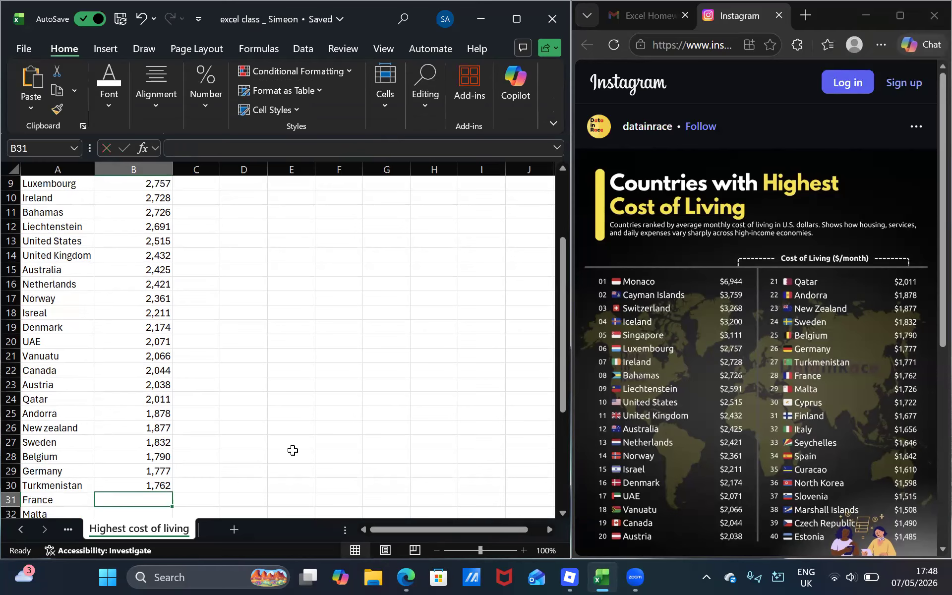
pyautogui.scroll(-1, 241, 491)
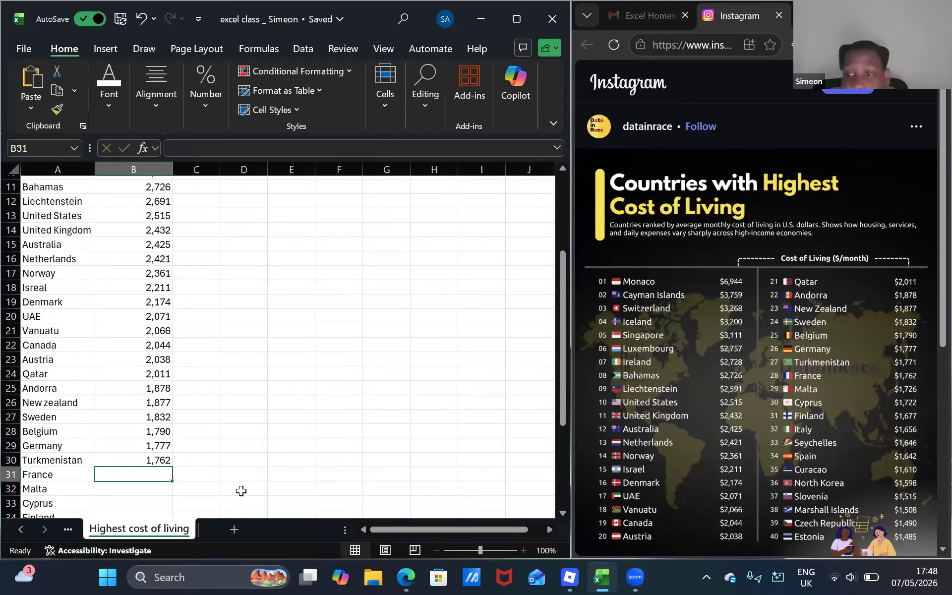
pyautogui.write('1,726')
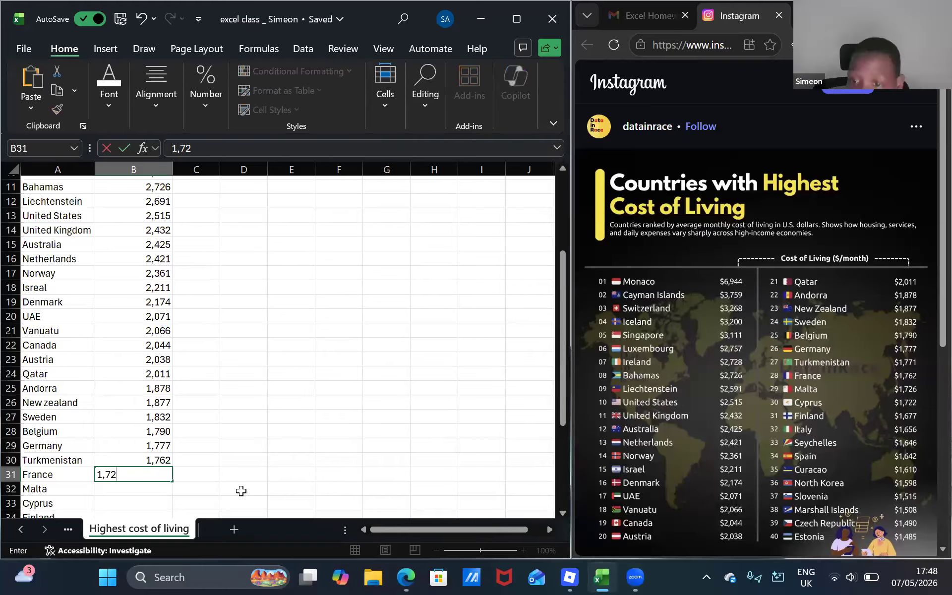
pyautogui.press('BackSpace')
pyautogui.press('BackSpace')
pyautogui.press('BackSpace')
pyautogui.press('BackSpace')
pyautogui.press('BackSpace')
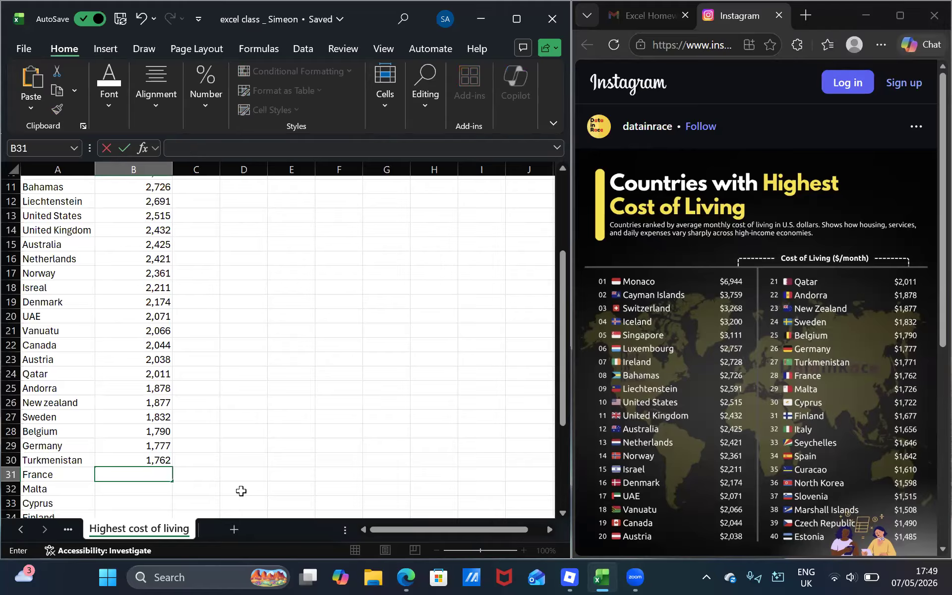
# Set Turkmenistan's cost of living in B30 to 1,771
pyautogui.click(125, 448)
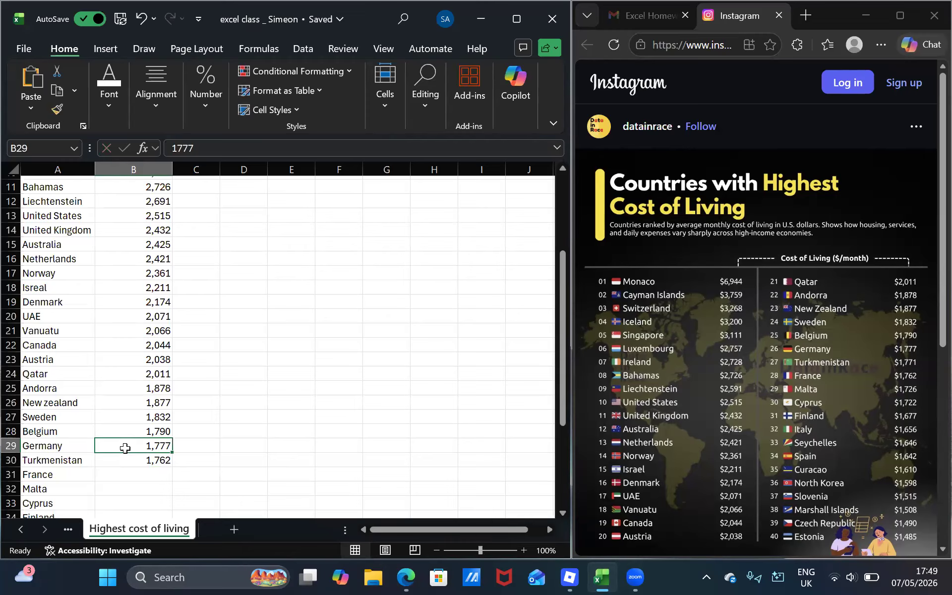
pyautogui.click(134, 469)
pyautogui.press('Up')
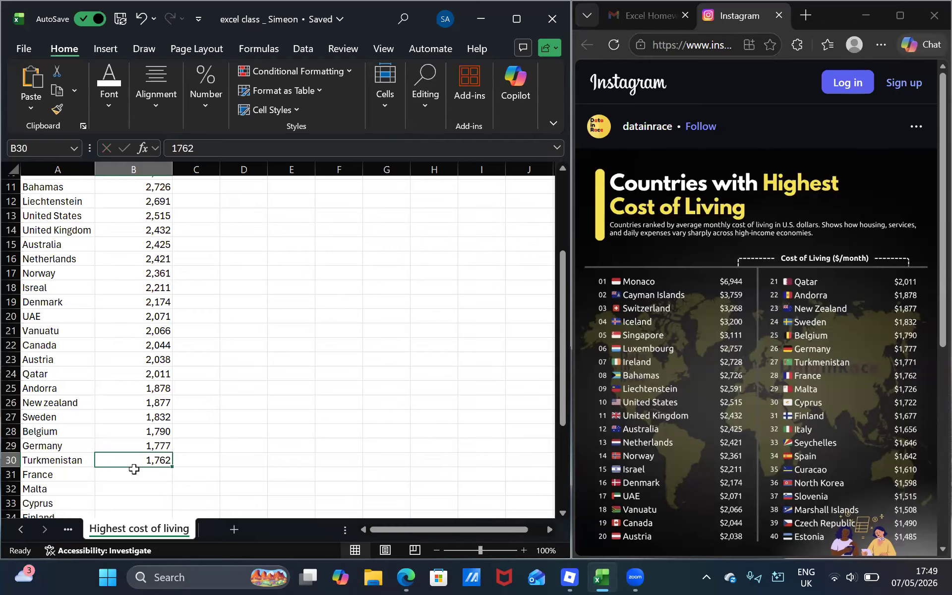
pyautogui.press('BackSpace')
pyautogui.write('1,771')
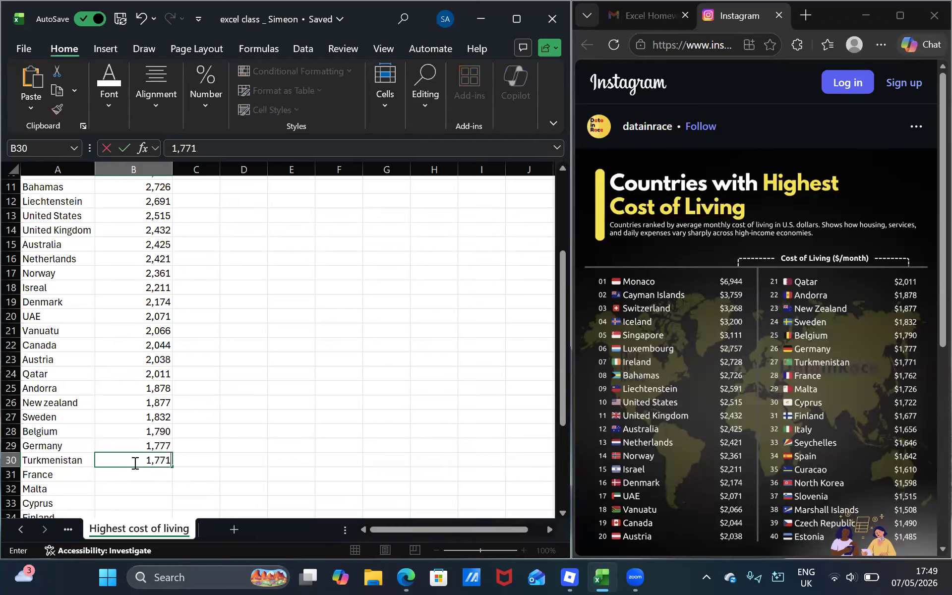
pyautogui.press('Return')
# Enter the costs of living for France, 1,762, in B31 and Malta, 1,726, in B32
pyautogui.write('1')
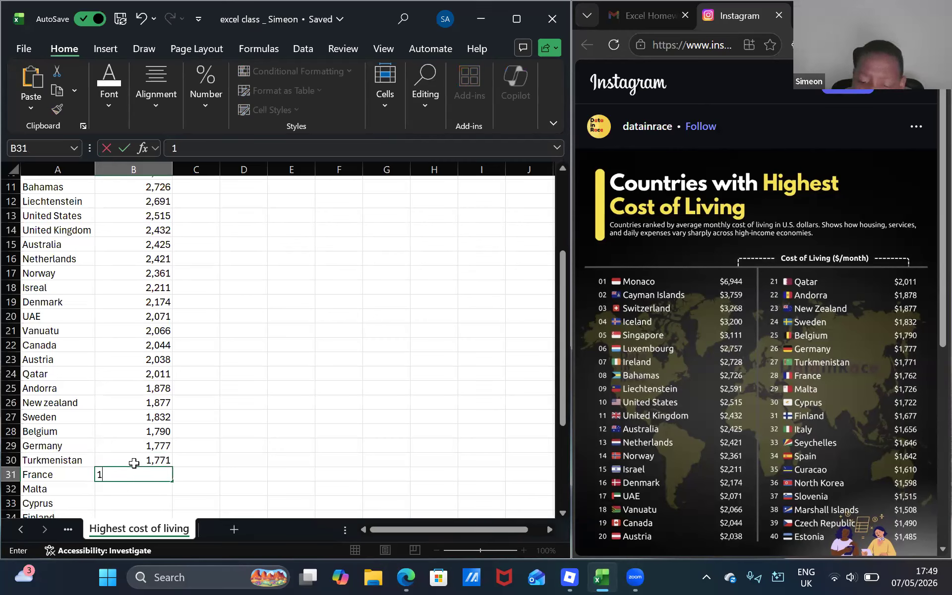
pyautogui.write(',7')
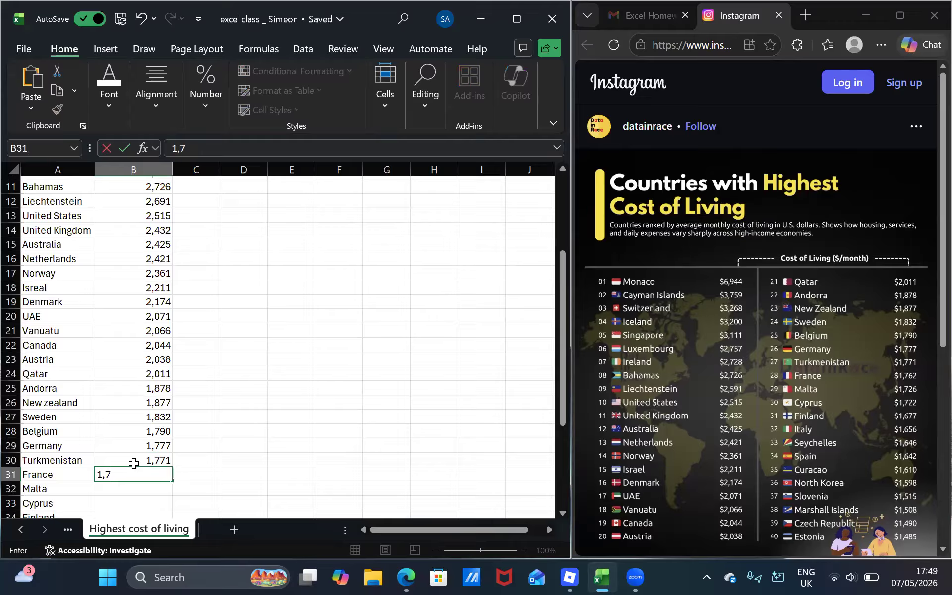
pyautogui.write('2')
pyautogui.press('BackSpace')
pyautogui.write('62')
pyautogui.press('Return')
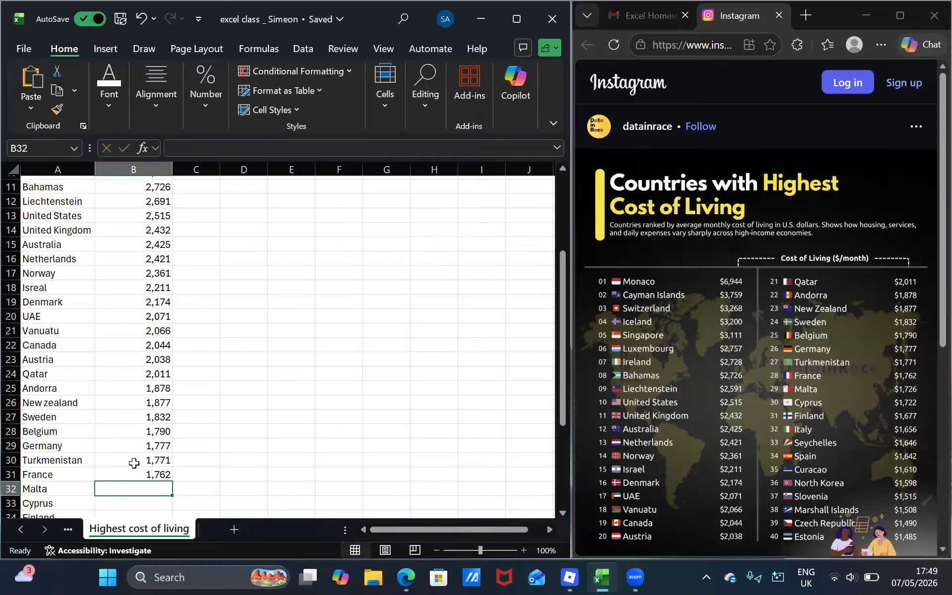
pyautogui.write('1,')
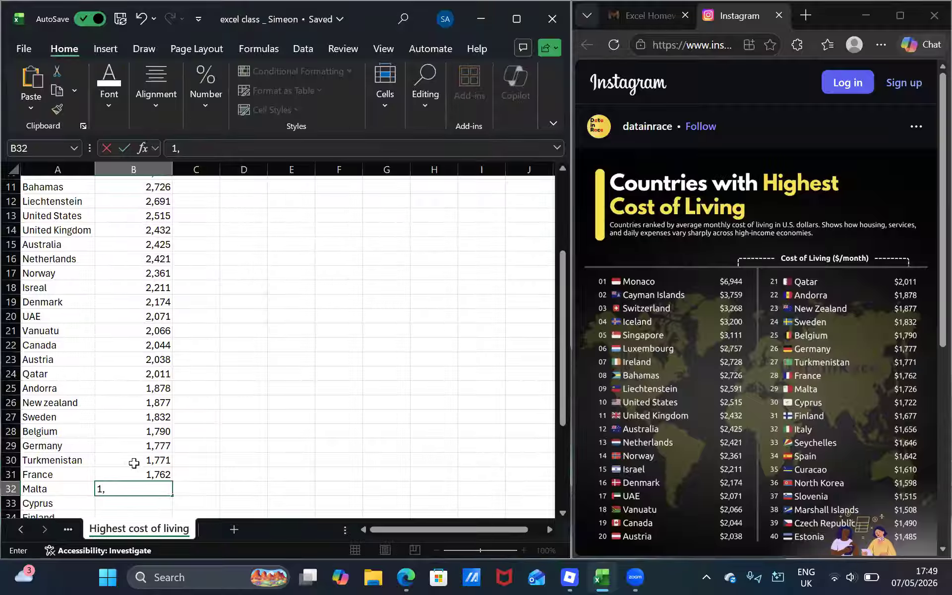
pyautogui.write('726')
pyautogui.press('Return')
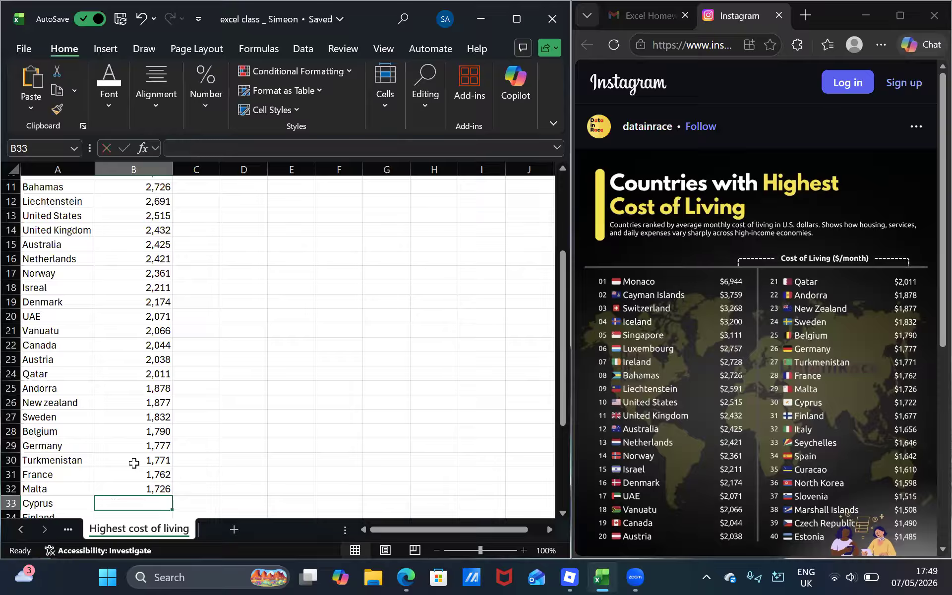
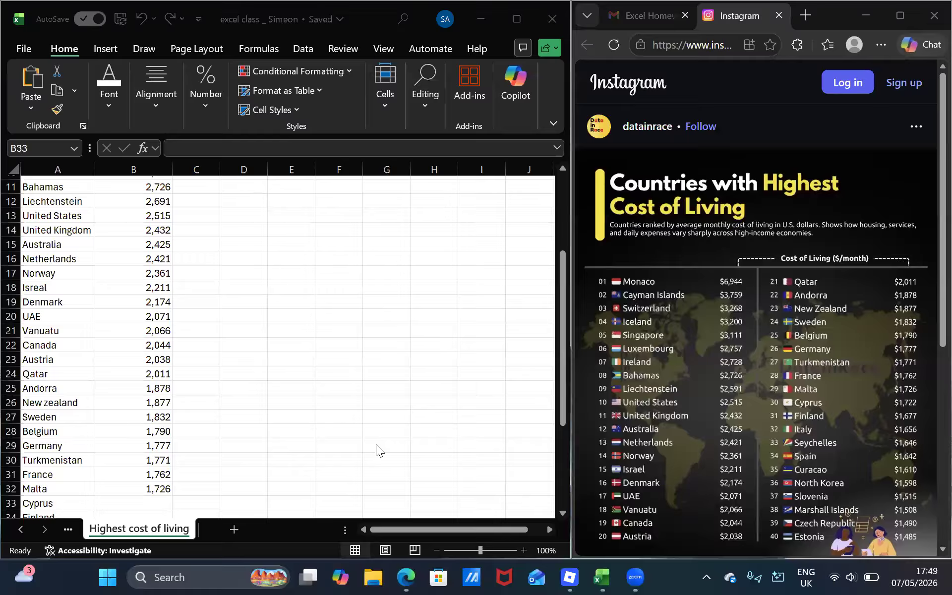
# Enter Cyprus's monthly cost of living, 1,722, in B33
pyautogui.scroll(-5, 145, 310)
pyautogui.click(147, 308)
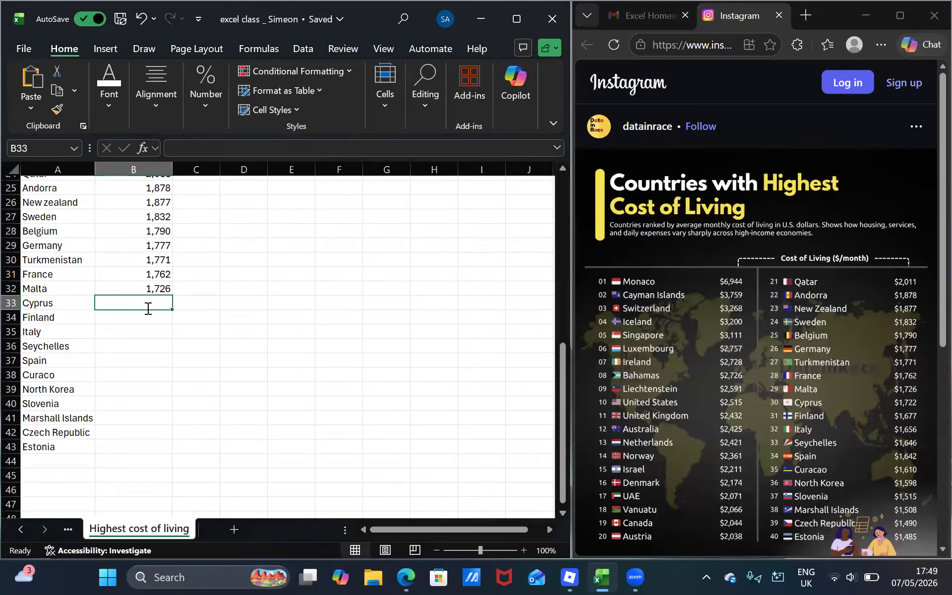
pyautogui.write('1,7')
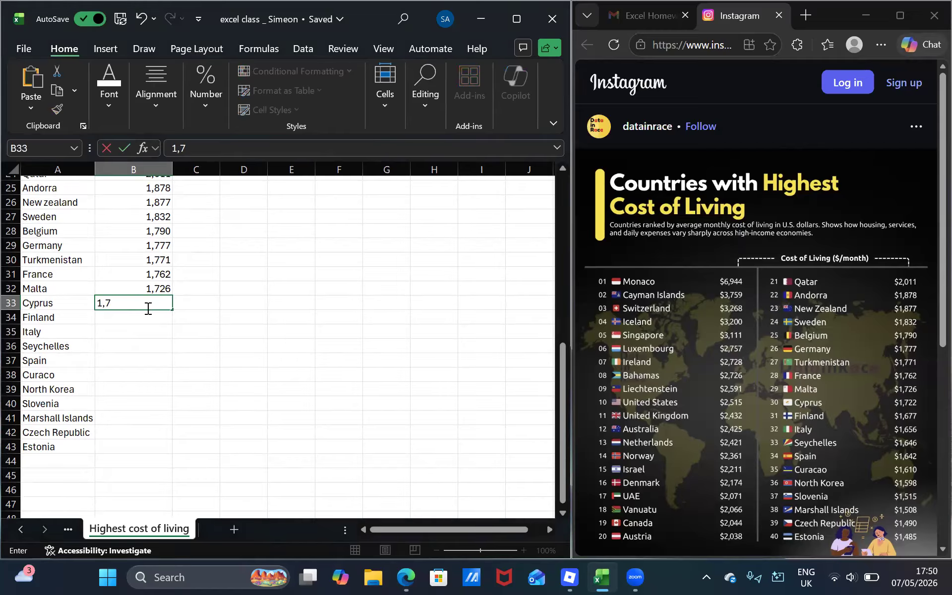
pyautogui.write('22')
pyautogui.press('Return')
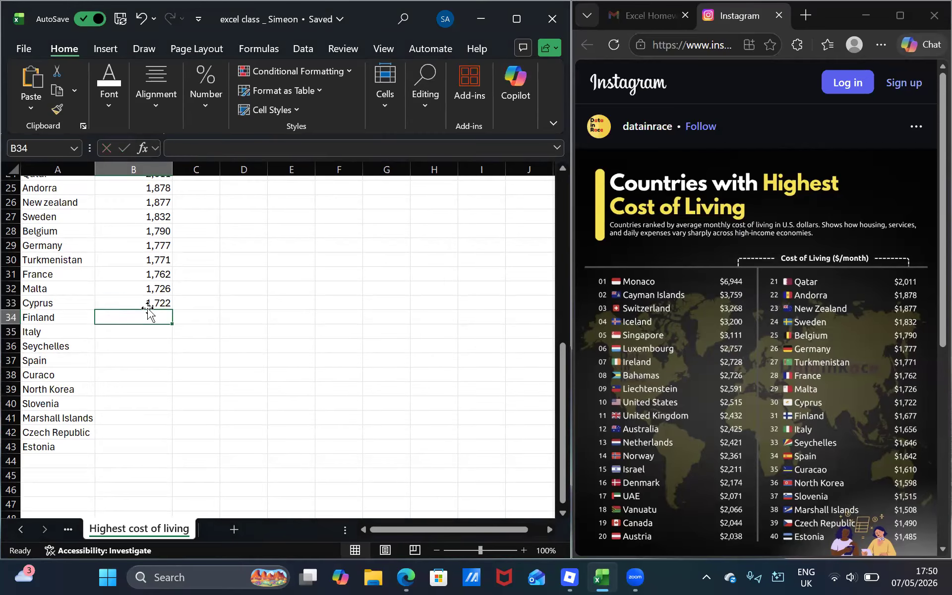
# Enter the costs of living for Finland, 1,677, in B34 and Italy, 1,656, in B35
pyautogui.write('1,6777')
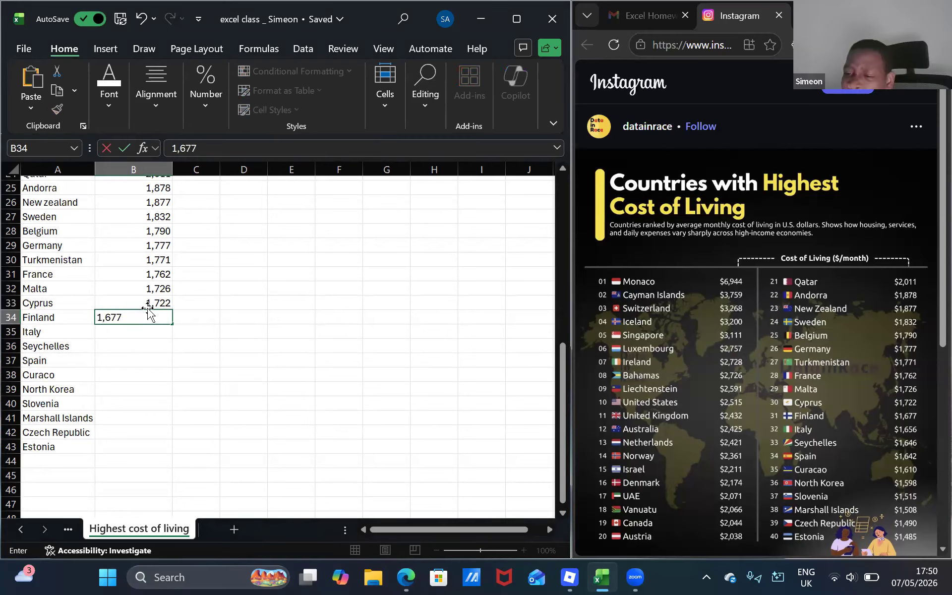
pyautogui.press('Return')
pyautogui.write('1,')
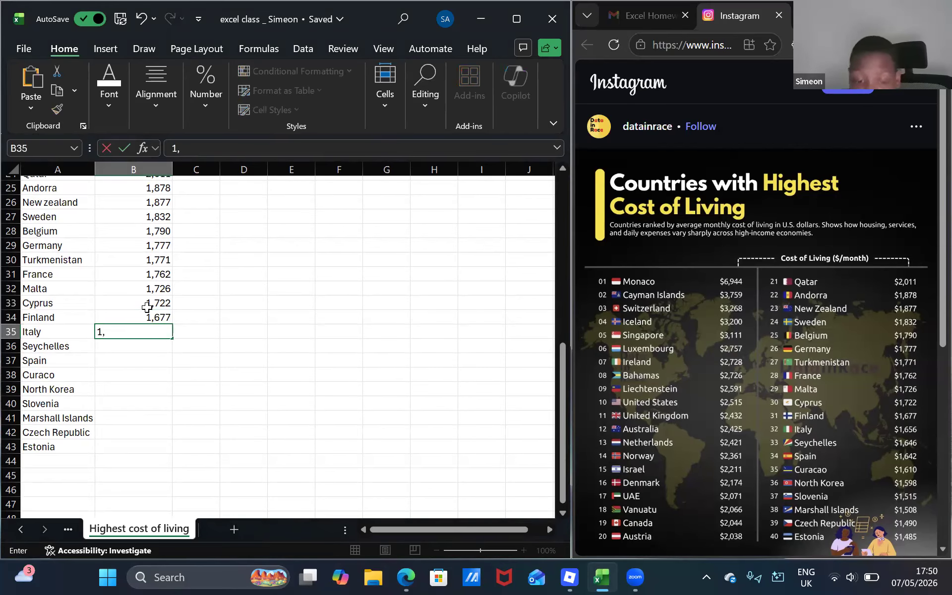
pyautogui.write('65')
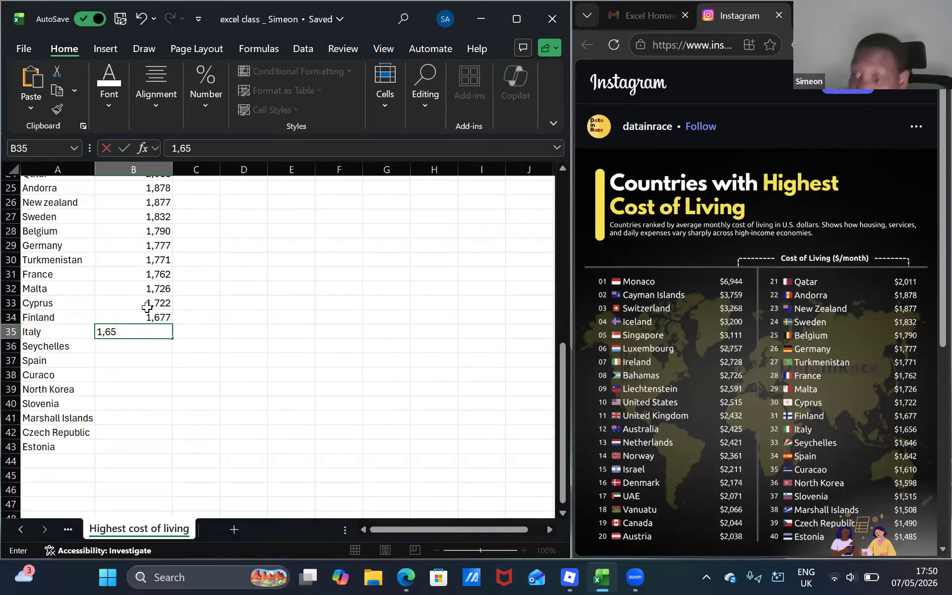
pyautogui.write('6')
pyautogui.press('Return')
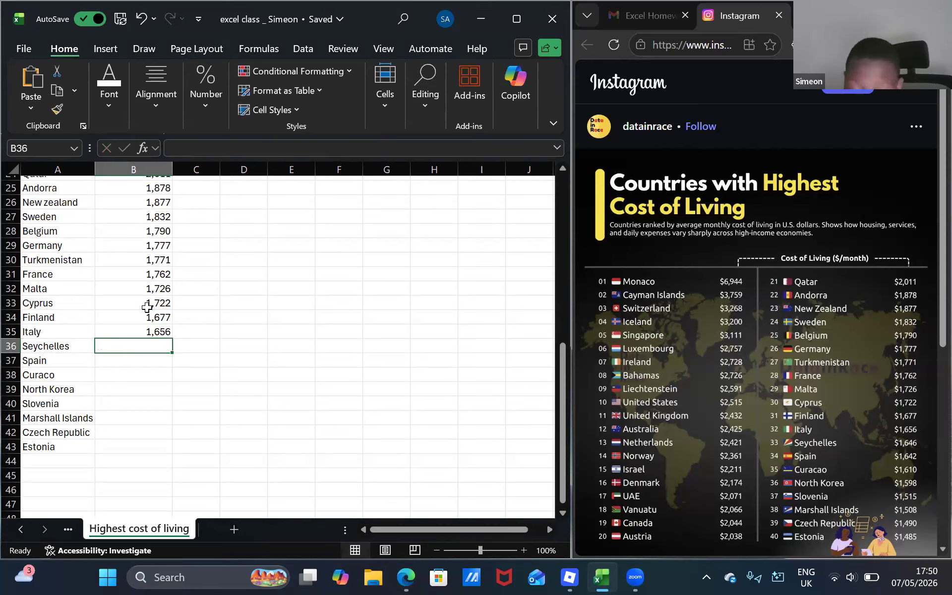
# Enter the costs of living for Seychelles, 1,646, Spain, 1,642, and Curaco, 1,610, in B36 to B38
pyautogui.write('1,646')
pyautogui.press('Return')
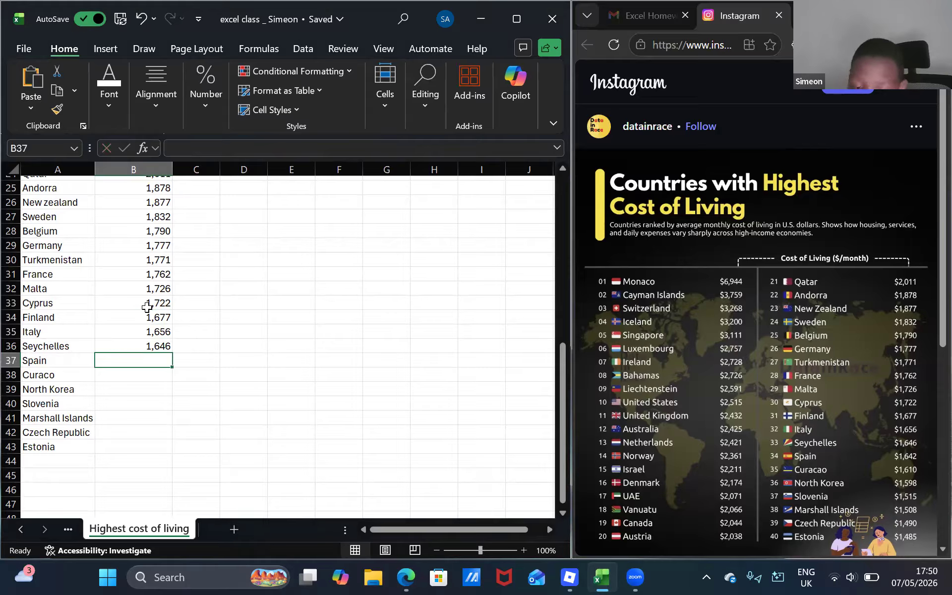
pyautogui.write('1,642')
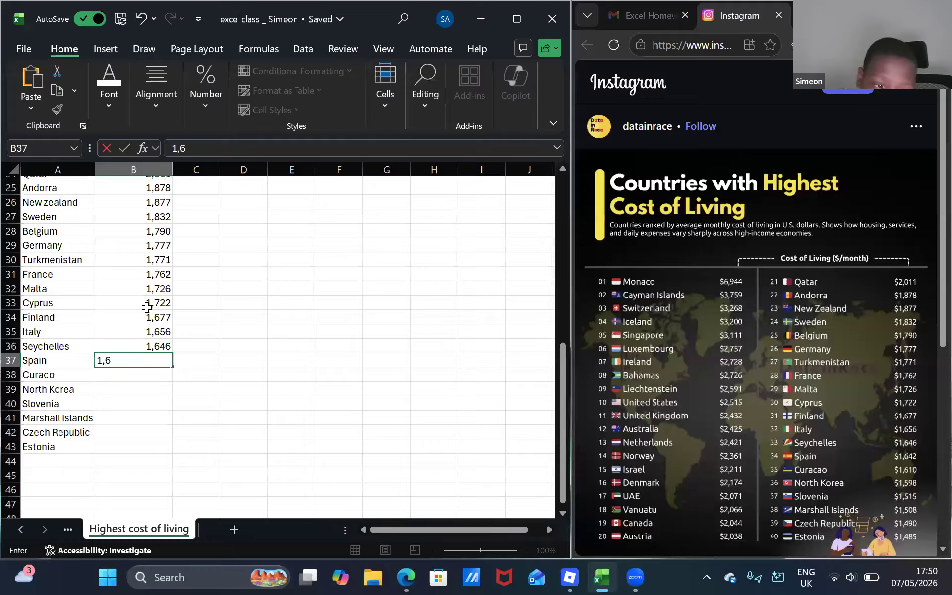
pyautogui.press('Return')
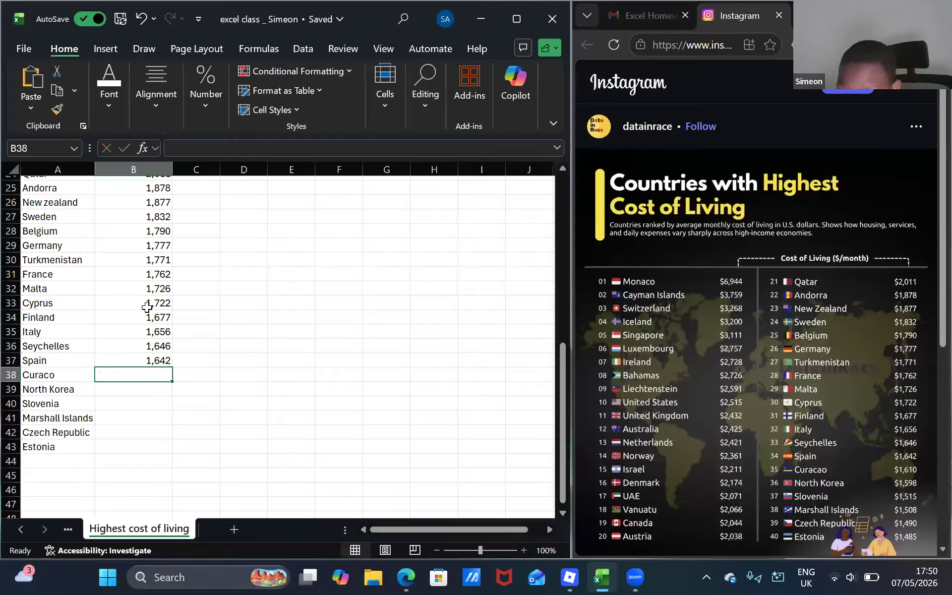
pyautogui.write('1,610')
pyautogui.press('Return')
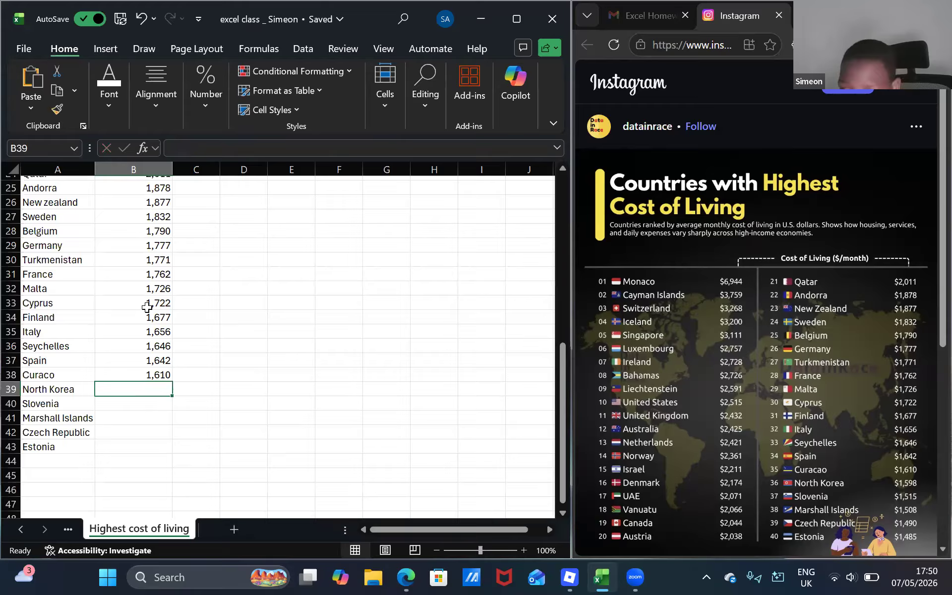
# Enter North Korea's monthly cost of living from the infographic in B39
pyautogui.write('1')
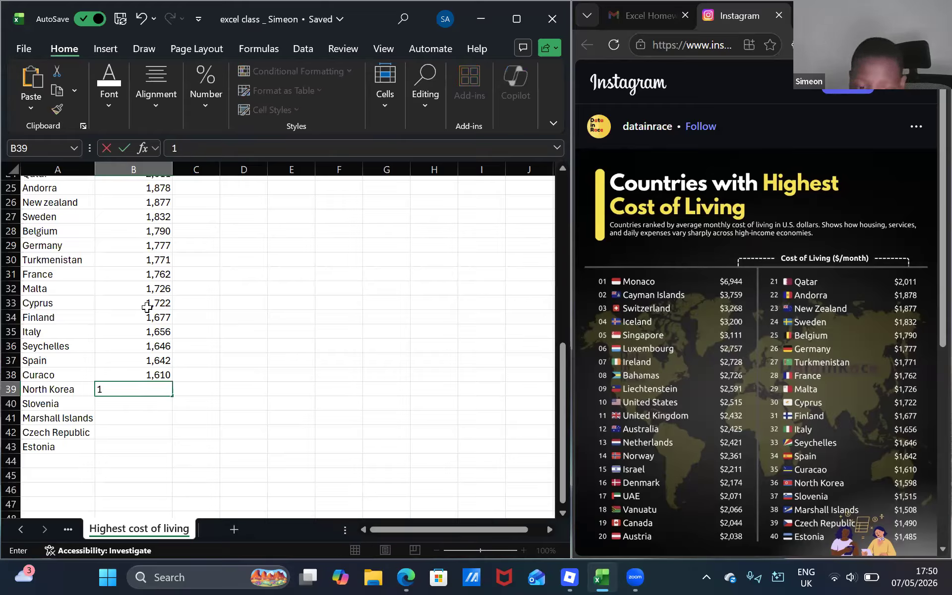
# Enter the monthly costs 1,598, 1,515, 1,508, 1,490 and 1,485 in B39:B43 for North Korea through Estonia
pyautogui.write(',598')
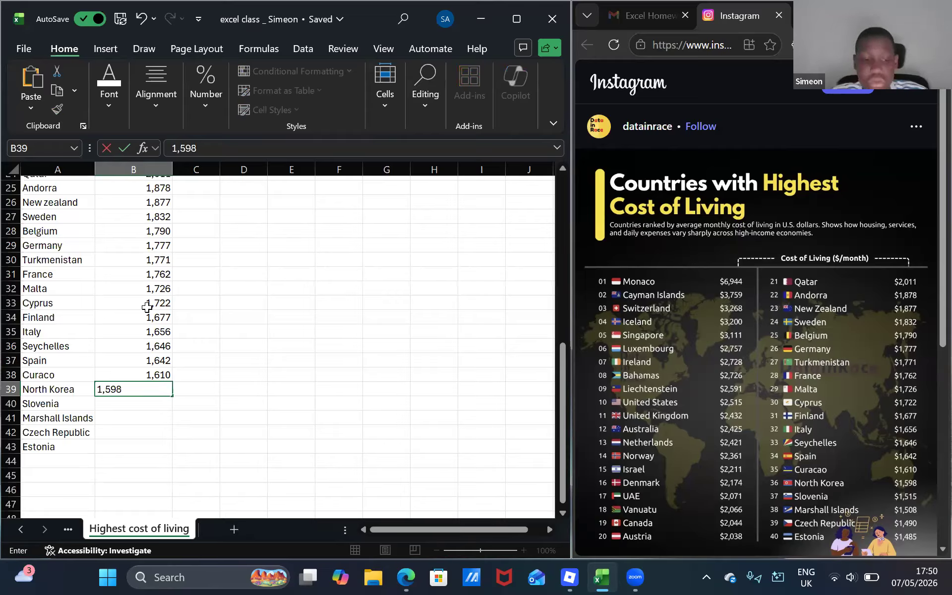
pyautogui.press('Return')
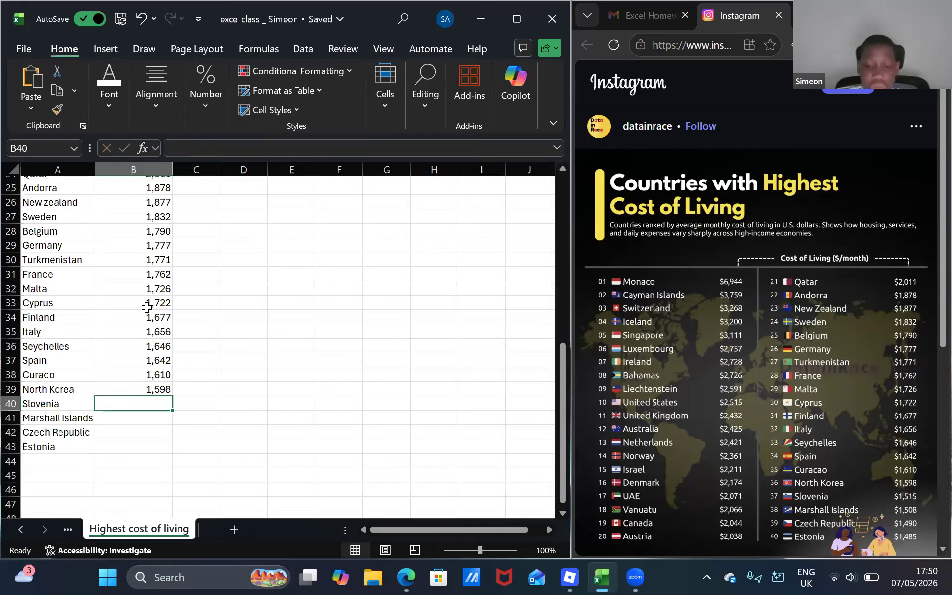
pyautogui.write('1,515')
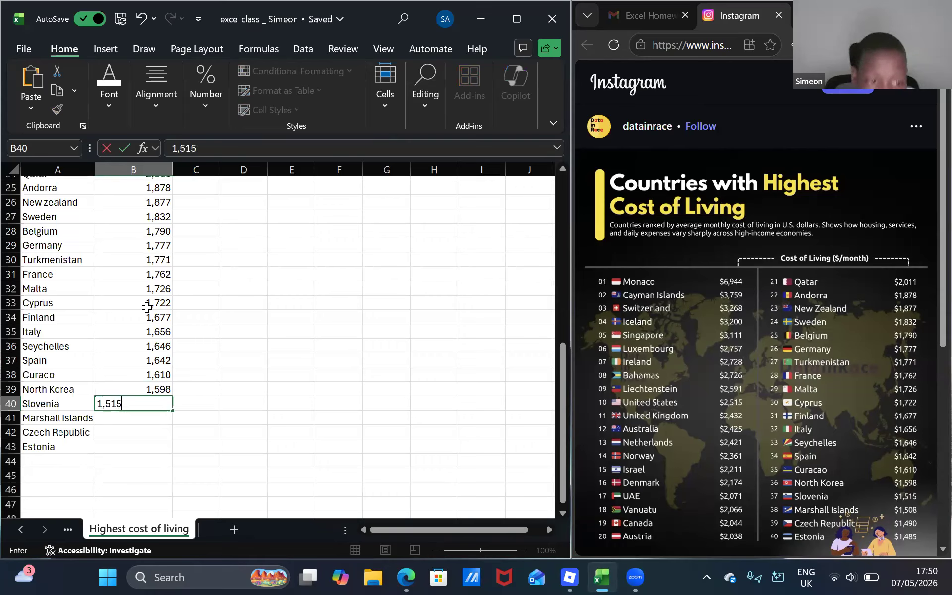
pyautogui.press('Return')
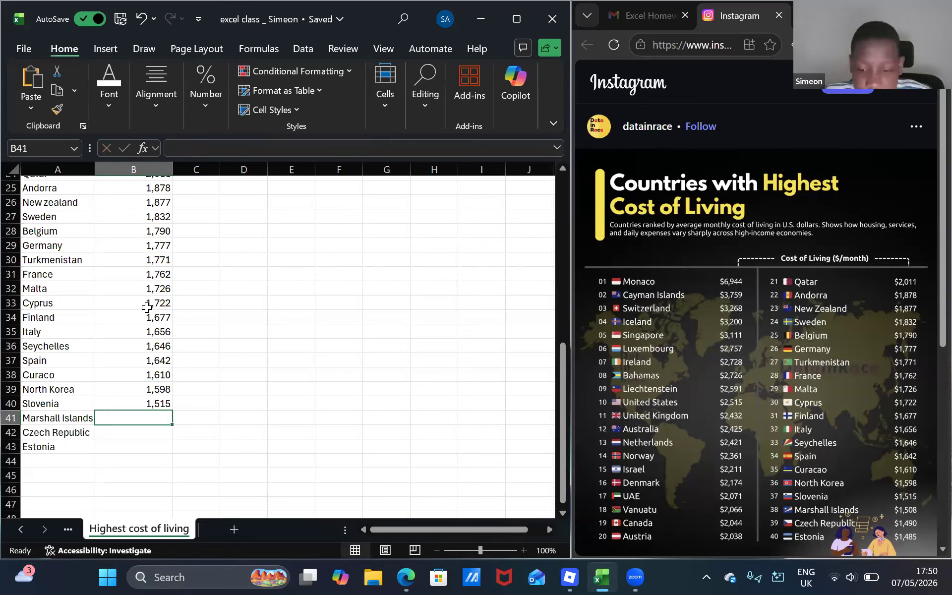
pyautogui.write('1,508')
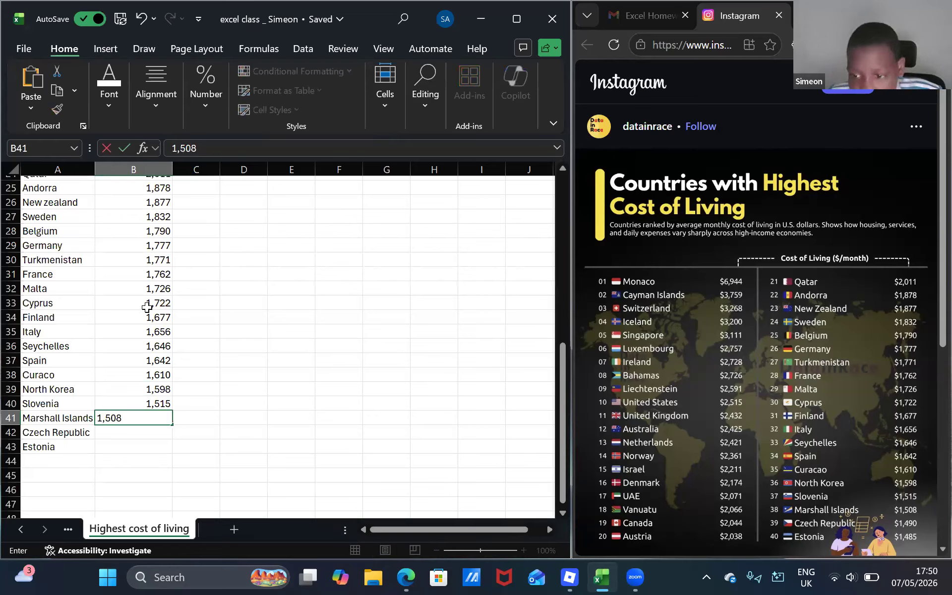
pyautogui.press('Return')
pyautogui.write('1,490')
pyautogui.press('Return')
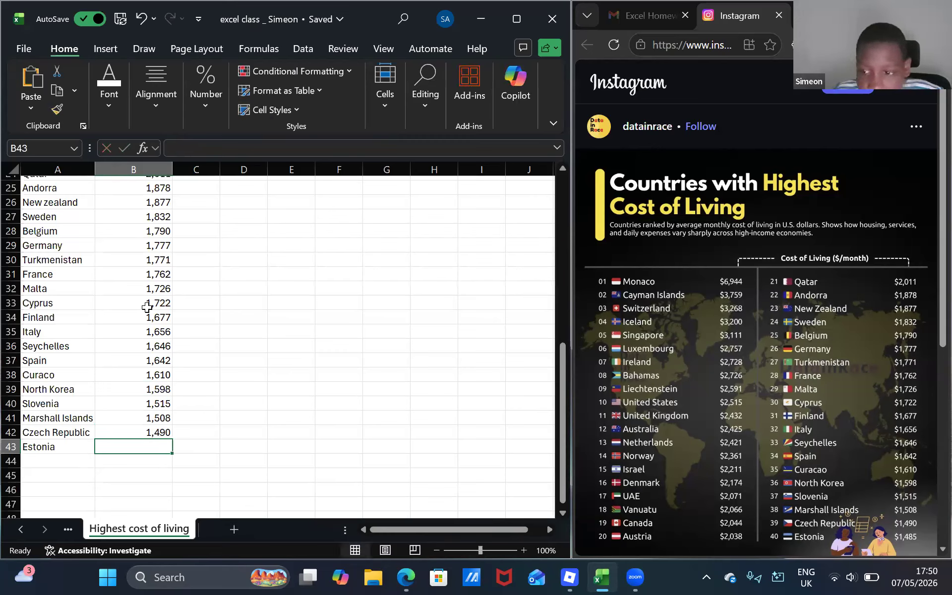
pyautogui.write('1,485')
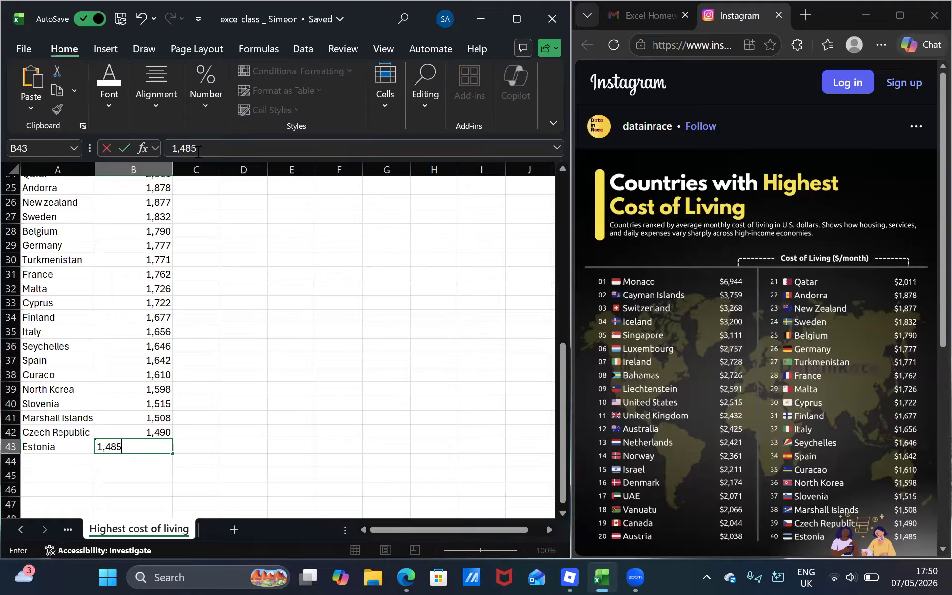
# Minimize the browser window, maximize the workbook, and commit the cost value for Estonia
pyautogui.click(866, 16)
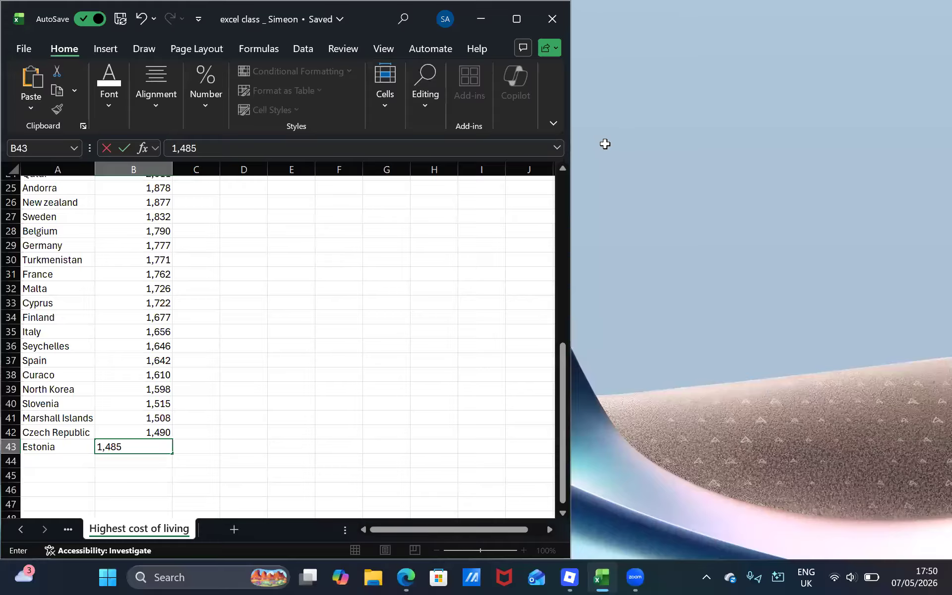
pyautogui.press('super+Up')
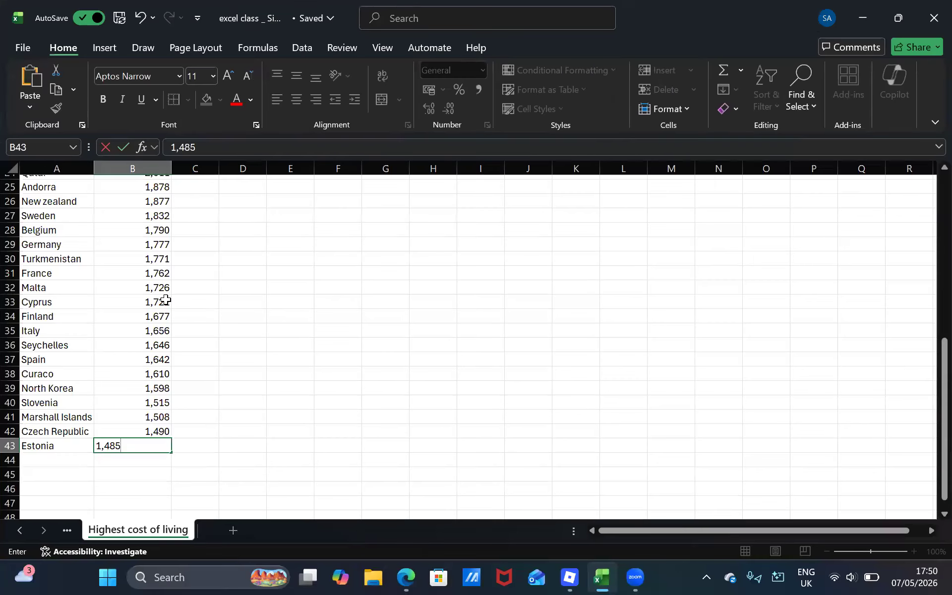
pyautogui.press('Return')
pyautogui.press('Return')
pyautogui.press('Return')
pyautogui.press('Return')
pyautogui.press('Return')
pyautogui.press('Return')
pyautogui.press('Return')
pyautogui.press('Return')
pyautogui.press('Return')
pyautogui.press('Return')
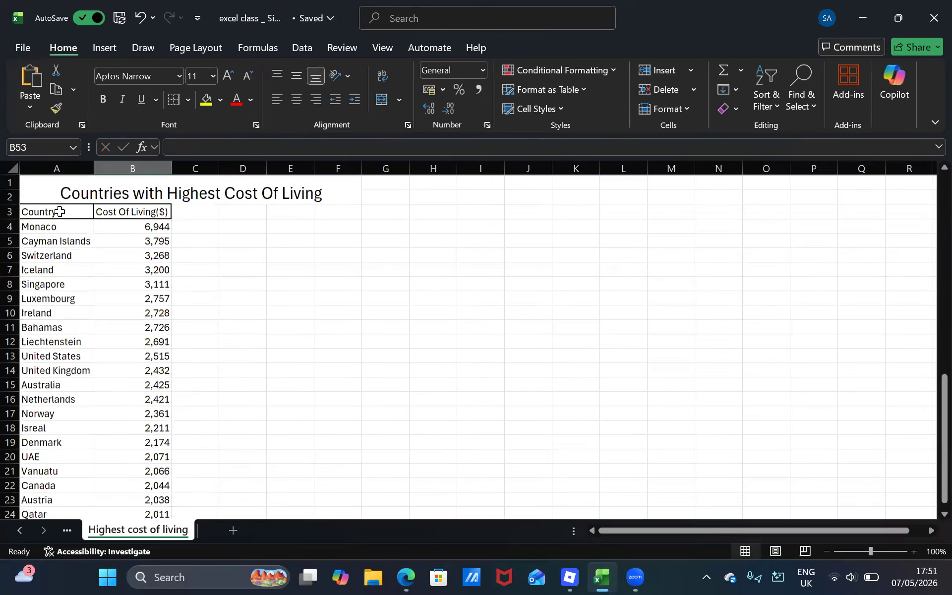
# Make the header cells Country and Cost Of Living($) in row 3 bold
pyautogui.click(59, 211)
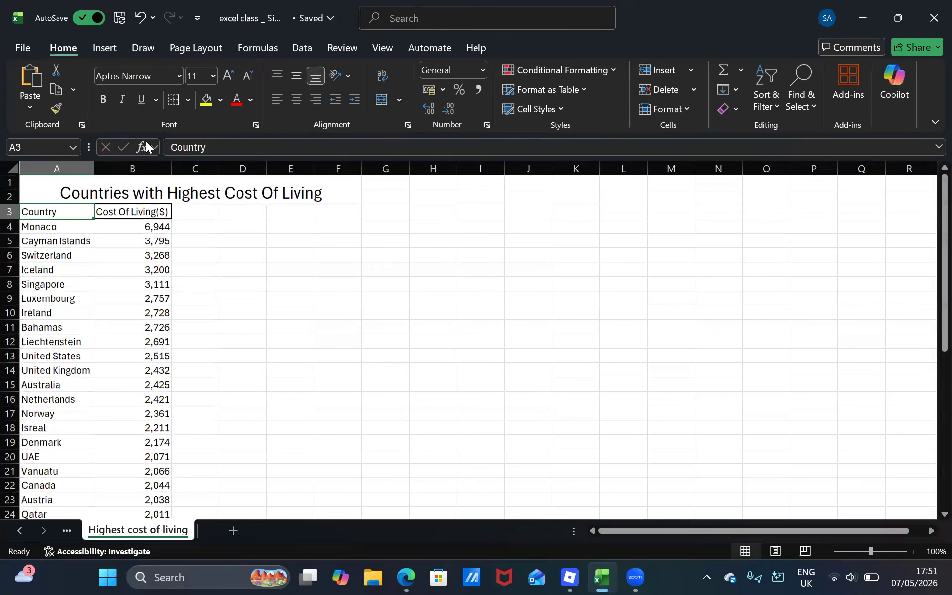
pyautogui.click(102, 100)
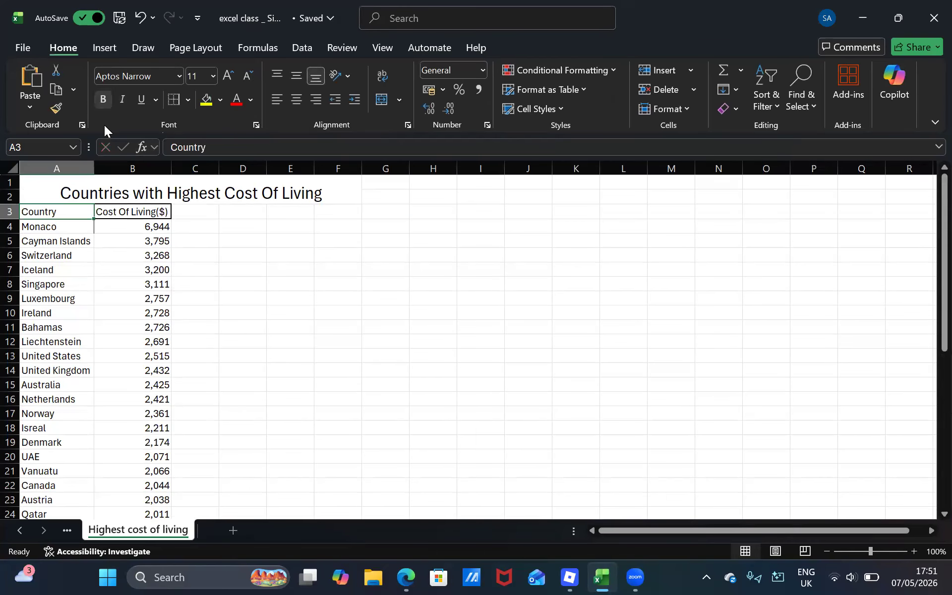
pyautogui.click(109, 212)
pyautogui.click(103, 99)
# Italicize all country names and cost values in A4:B43
pyautogui.click(74, 193)
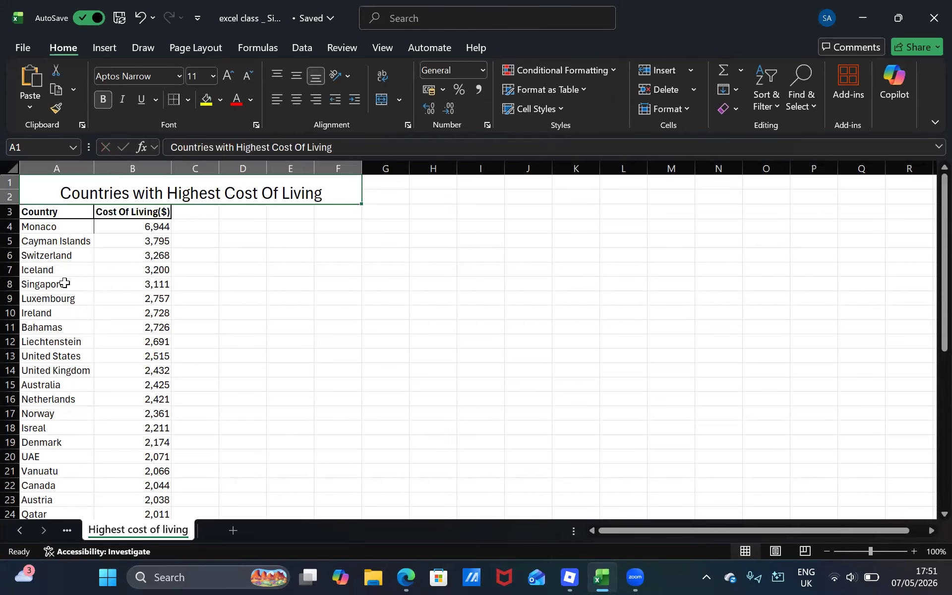
pyautogui.click(64, 283)
pyautogui.click(62, 225)
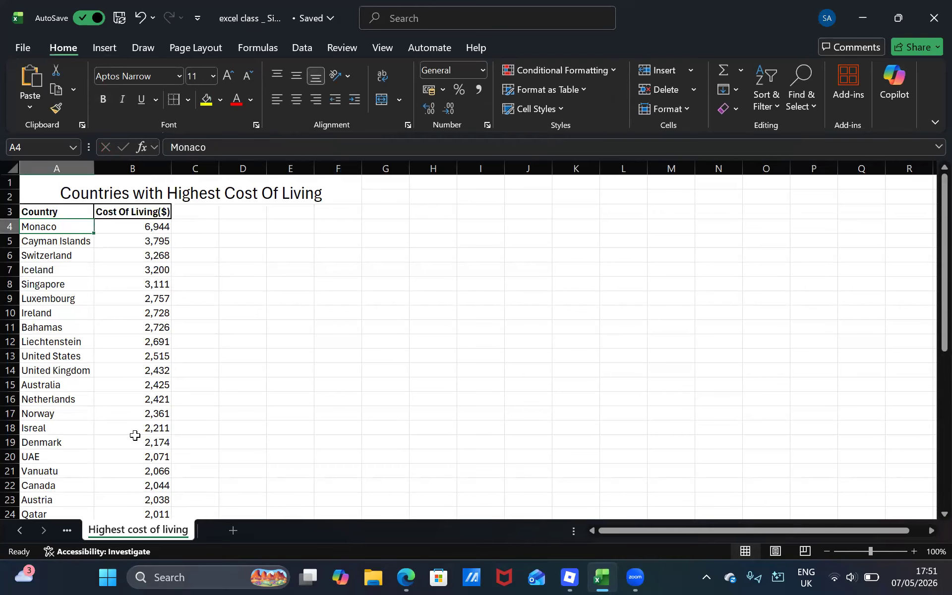
pyautogui.scroll(-10, 135, 435)
pyautogui.click(147, 348)
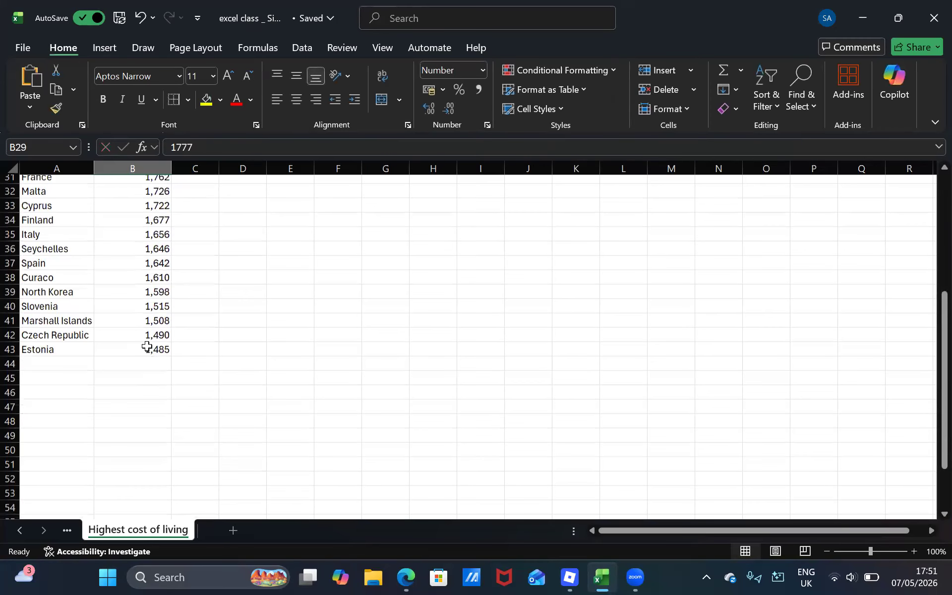
pyautogui.click(147, 348)
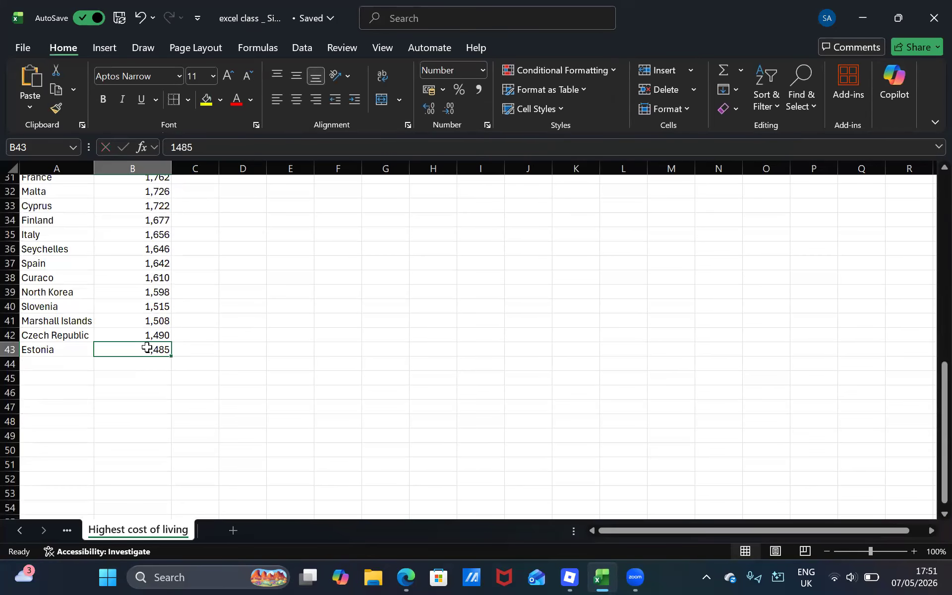
pyautogui.scroll(10, 159, 248)
pyautogui.keyDown('shift'); pyautogui.click(57, 227); pyautogui.keyUp('shift')
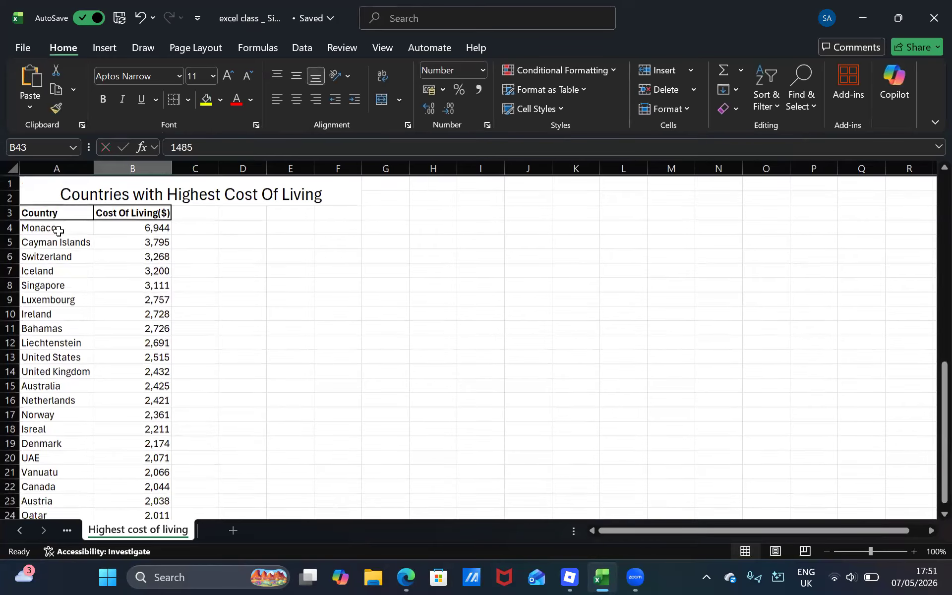
pyautogui.click(122, 99)
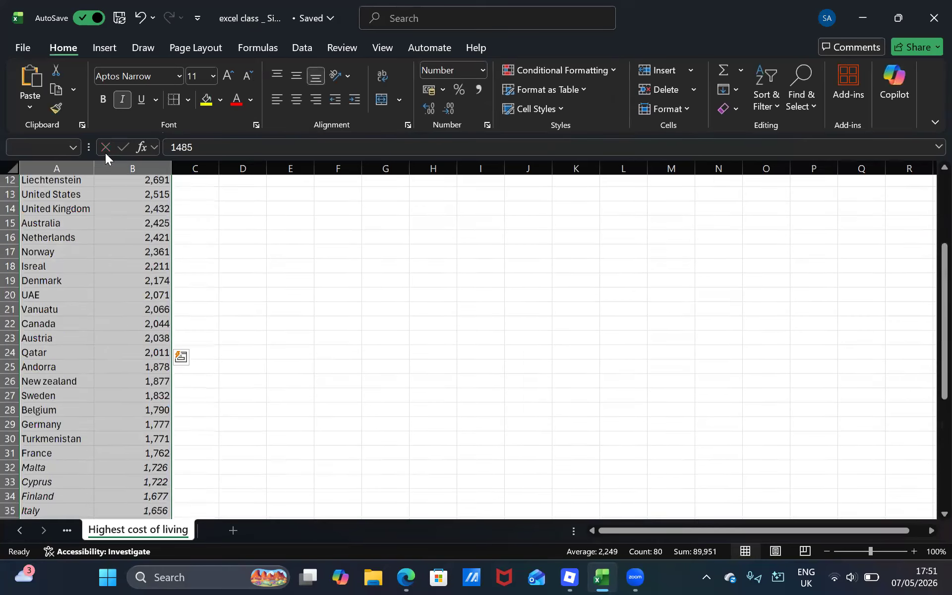
pyautogui.click(98, 295)
pyautogui.scroll(10, 98, 293)
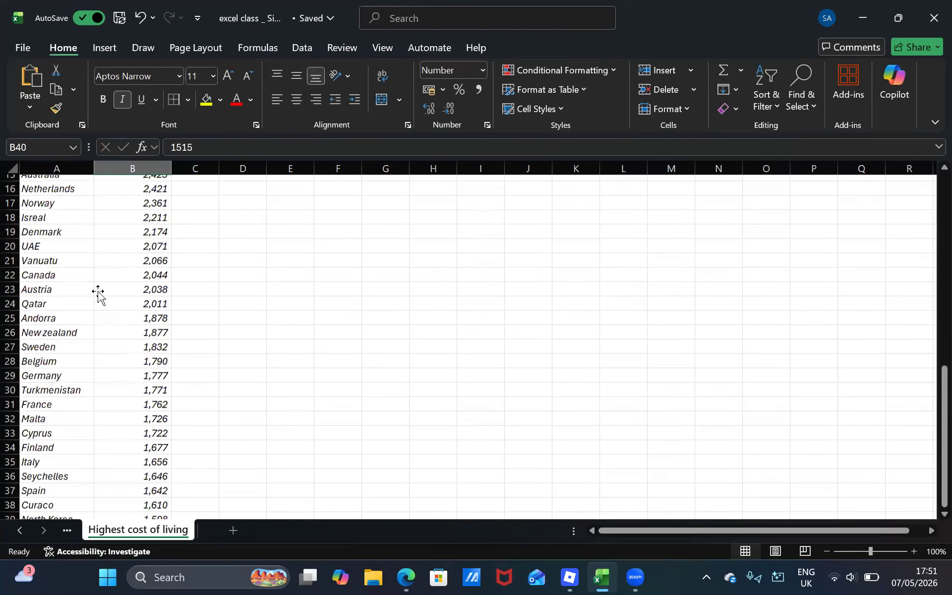
# Add a right border to the country names in A4:A43 to separate them from the costs
pyautogui.click(58, 237)
pyautogui.click(57, 227)
pyautogui.scroll(-8, 200, 509)
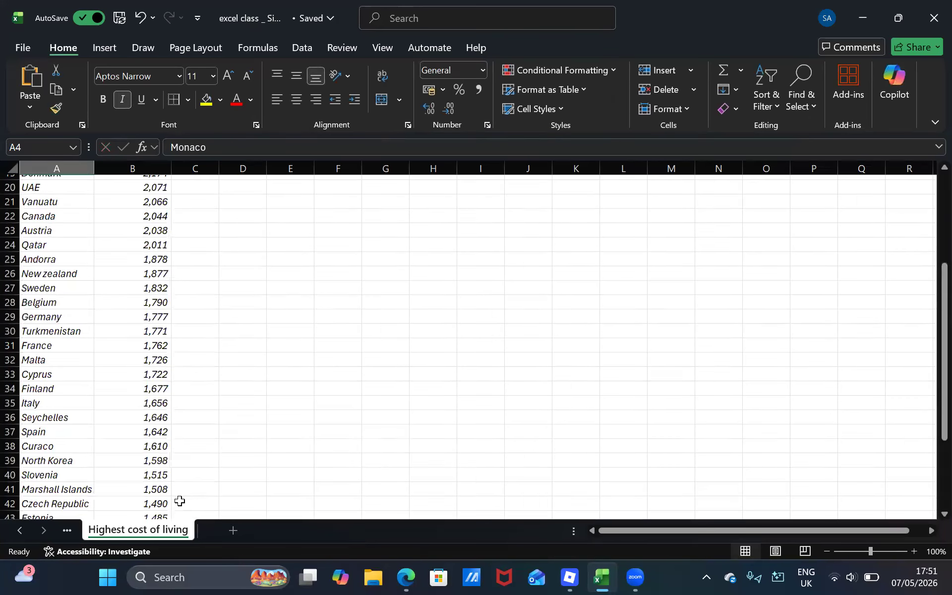
pyautogui.scroll(5, 179, 501)
pyautogui.scroll(-7, 180, 501)
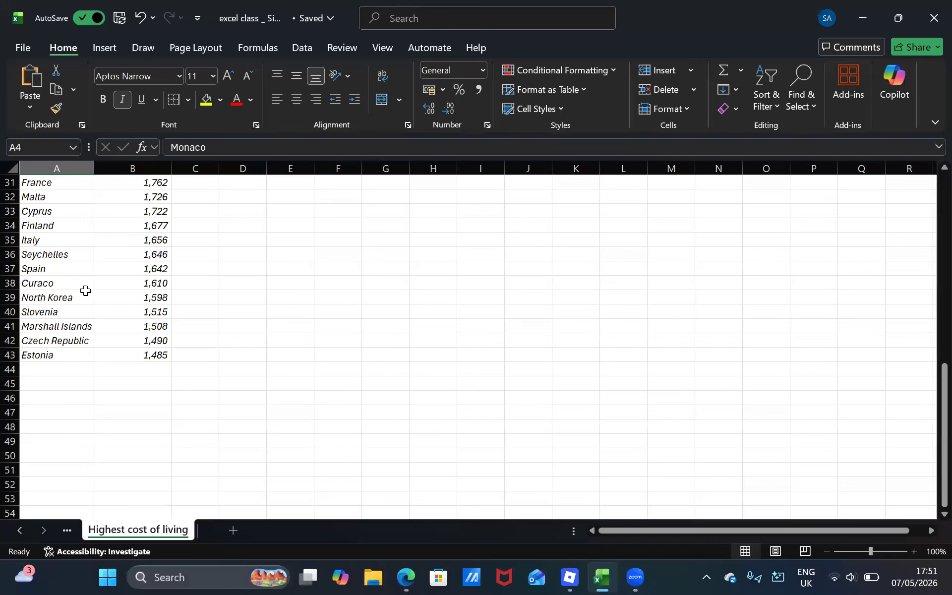
pyautogui.hotkey('ctrl', 'shift', 'Down')
pyautogui.click(173, 99)
pyautogui.scroll(10, 162, 225)
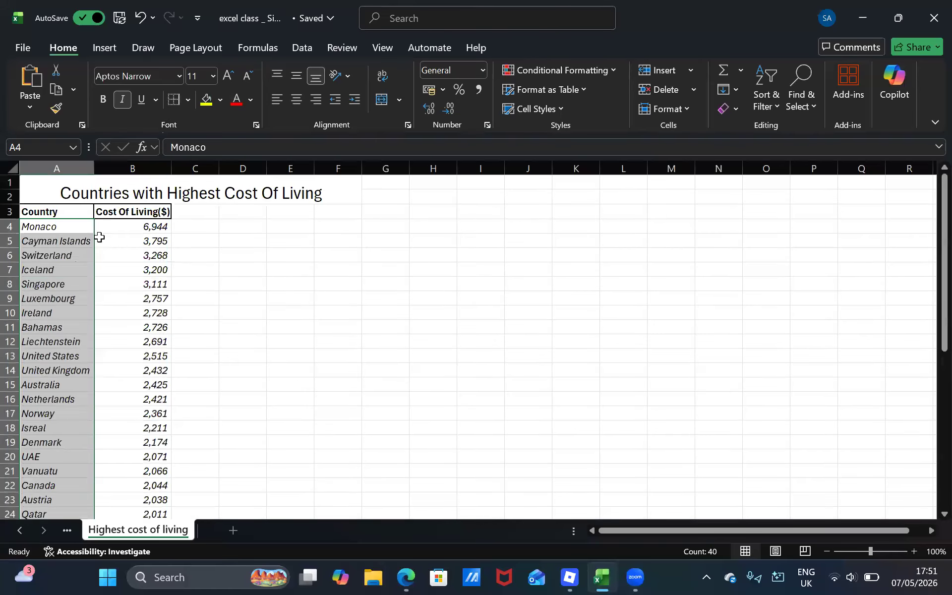
pyautogui.click(103, 269)
pyautogui.click(55, 225)
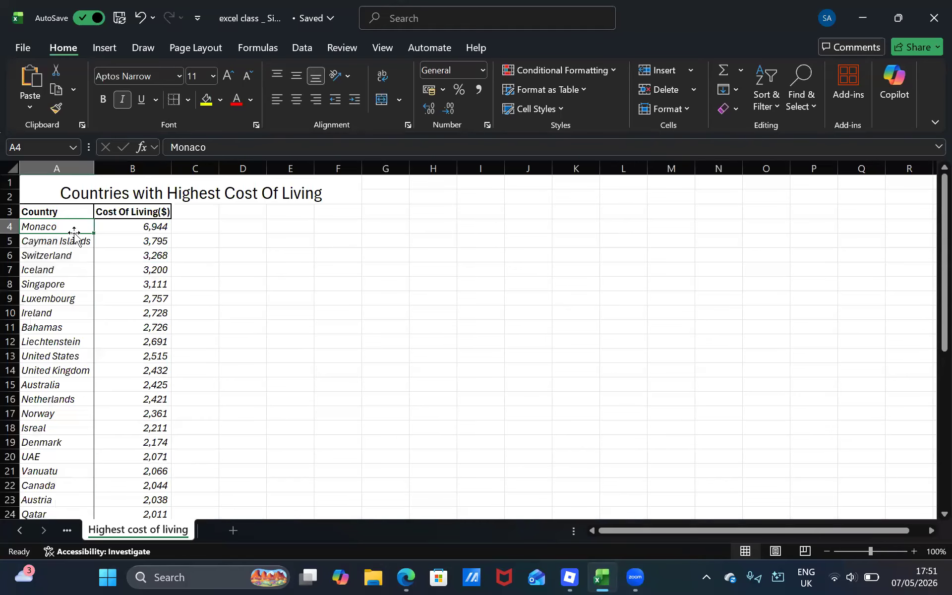
# Apply thick outside borders around the country and cost data in A4:B43
pyautogui.scroll(-1, 75, 239)
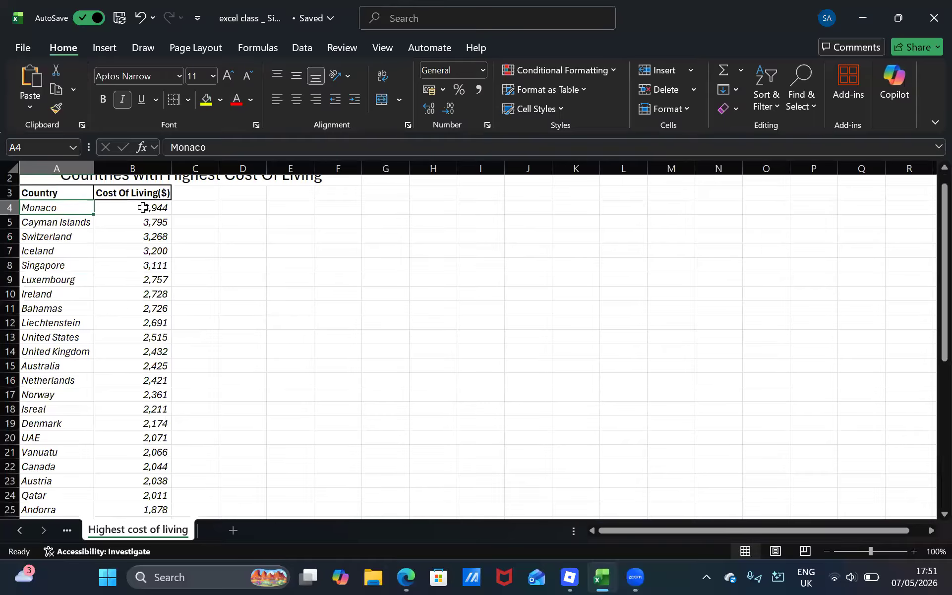
pyautogui.click(143, 208)
pyautogui.click(38, 213)
pyautogui.moveTo(39, 213); pyautogui.dragTo(38, 215)
pyautogui.scroll(-7, 143, 415)
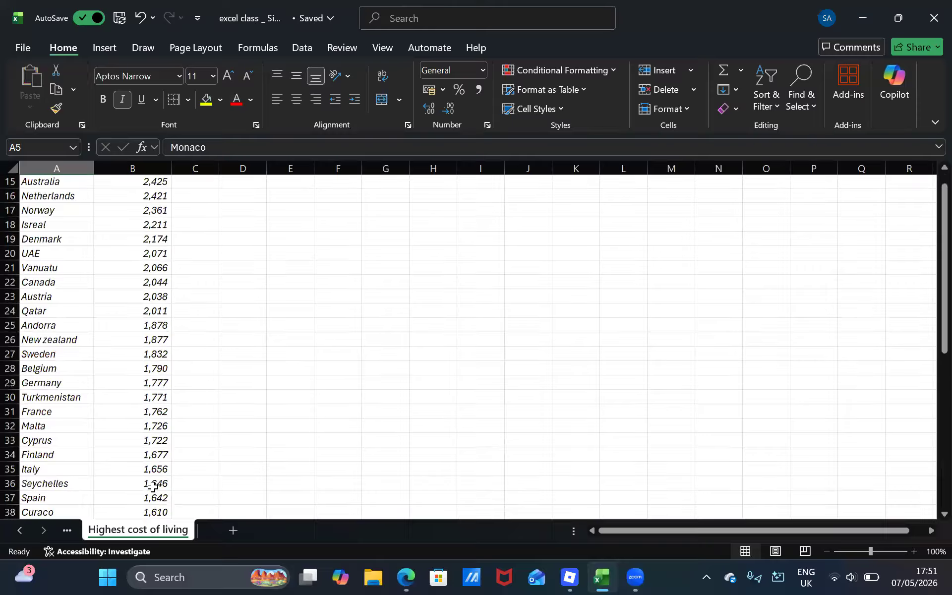
pyautogui.keyDown('shift'); pyautogui.click(150, 443); pyautogui.keyUp('shift')
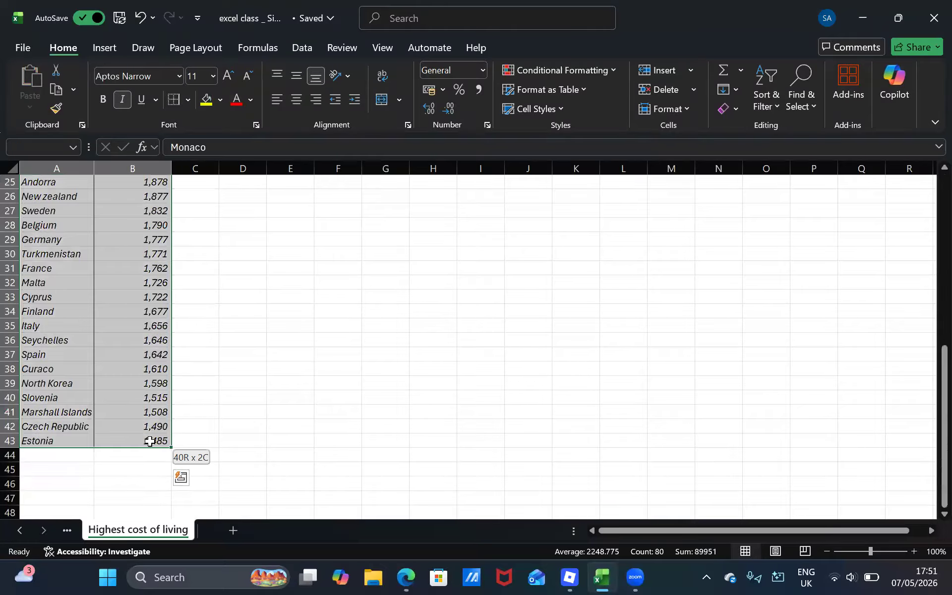
pyautogui.scroll(8, 151, 443)
pyautogui.click(187, 100)
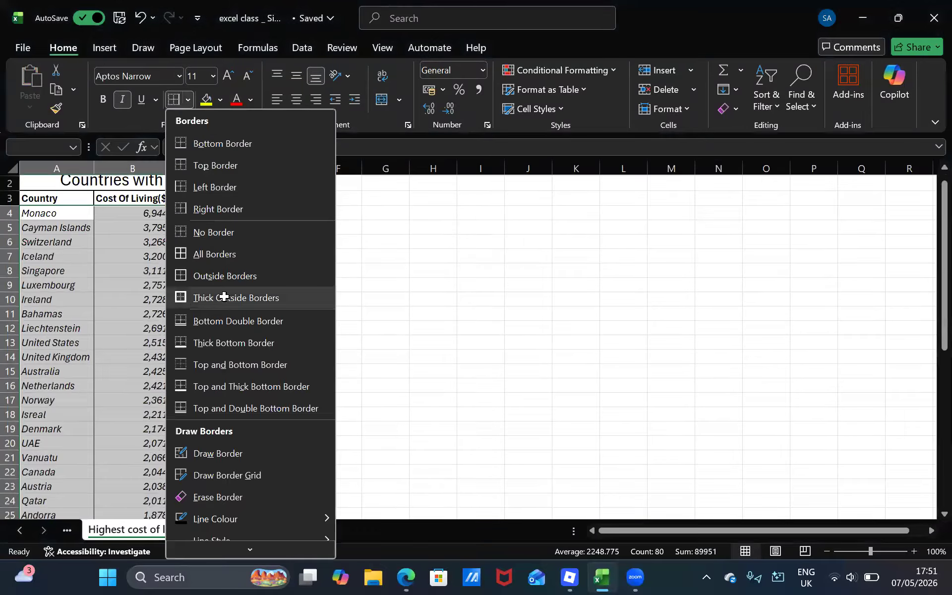
pyautogui.click(193, 297)
pyautogui.click(135, 343)
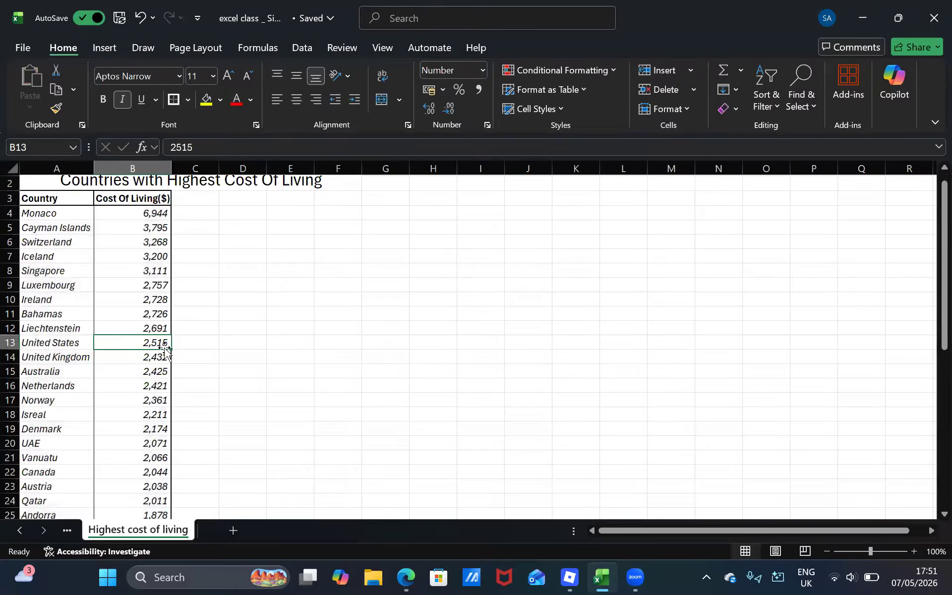
# Add a bottom border to each country cell in column A one by one, from Monaco down to Norway
pyautogui.scroll(-1, 165, 349)
pyautogui.click(52, 201)
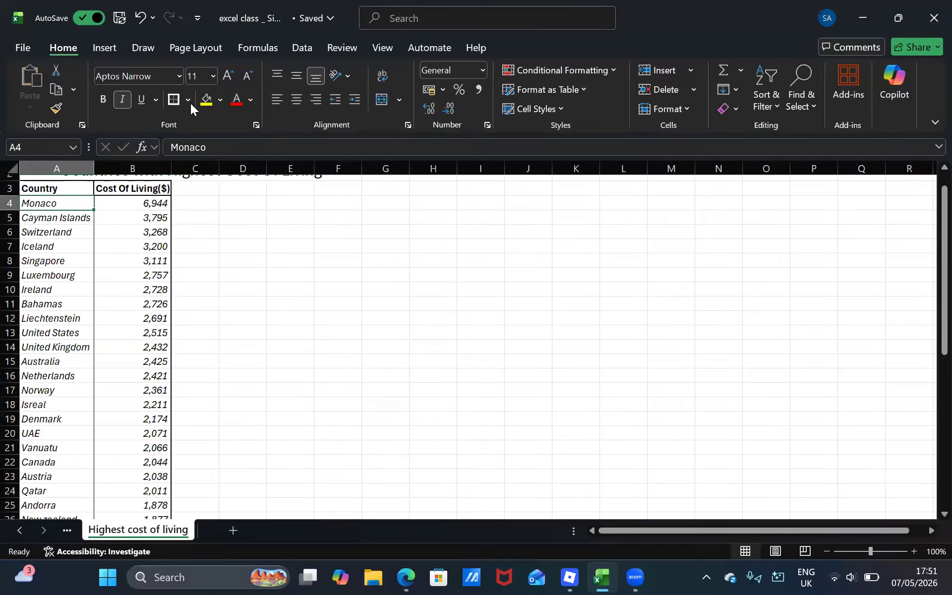
pyautogui.click(188, 99)
pyautogui.click(230, 143)
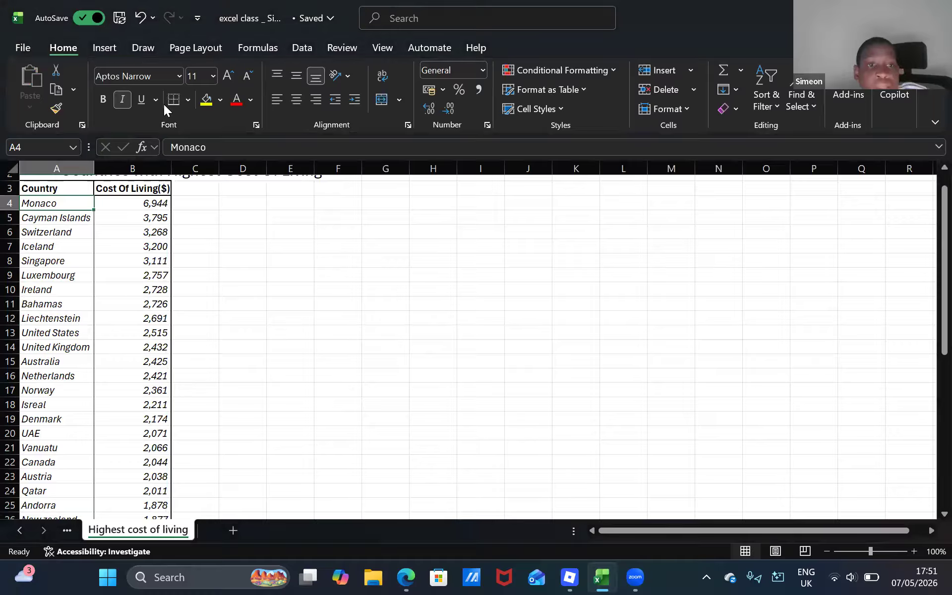
pyautogui.press('Down')
pyautogui.press('Down')
pyautogui.click(176, 102)
pyautogui.press('Down')
pyautogui.click(176, 102)
pyautogui.press('Down')
pyautogui.click(175, 102)
pyautogui.press('Down')
pyautogui.click(177, 101)
pyautogui.press('Down')
pyautogui.click(177, 101)
pyautogui.press('Down')
pyautogui.click(177, 101)
pyautogui.press('Down')
pyautogui.click(176, 101)
pyautogui.press('Down')
pyautogui.click(173, 101)
pyautogui.press('Down')
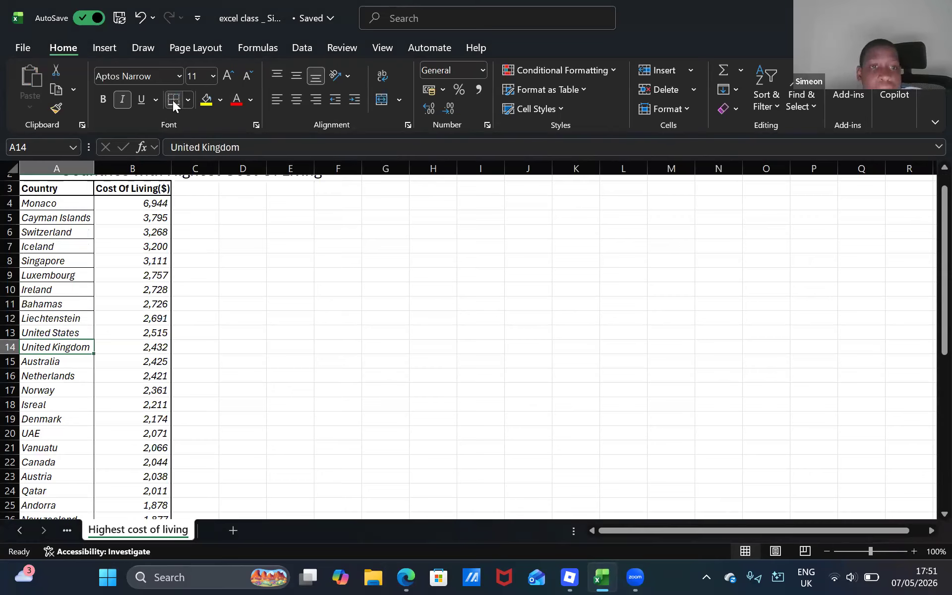
pyautogui.click(172, 100)
pyautogui.press('Down')
pyautogui.click(173, 101)
pyautogui.press('Down')
pyautogui.click(173, 100)
pyautogui.press('Down')
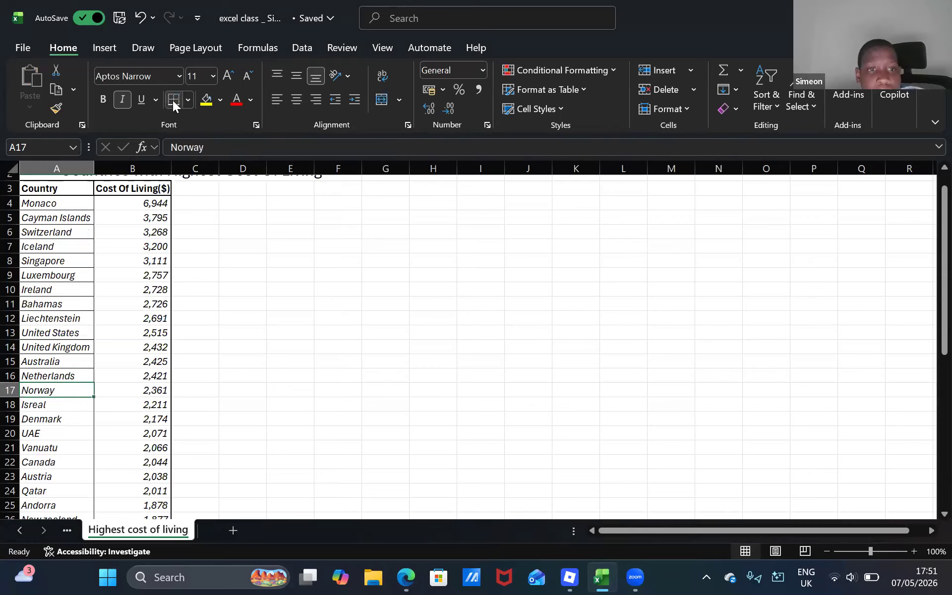
# Apply a bottom border to the selected range of cost values in B4:B17
pyautogui.click(153, 203)
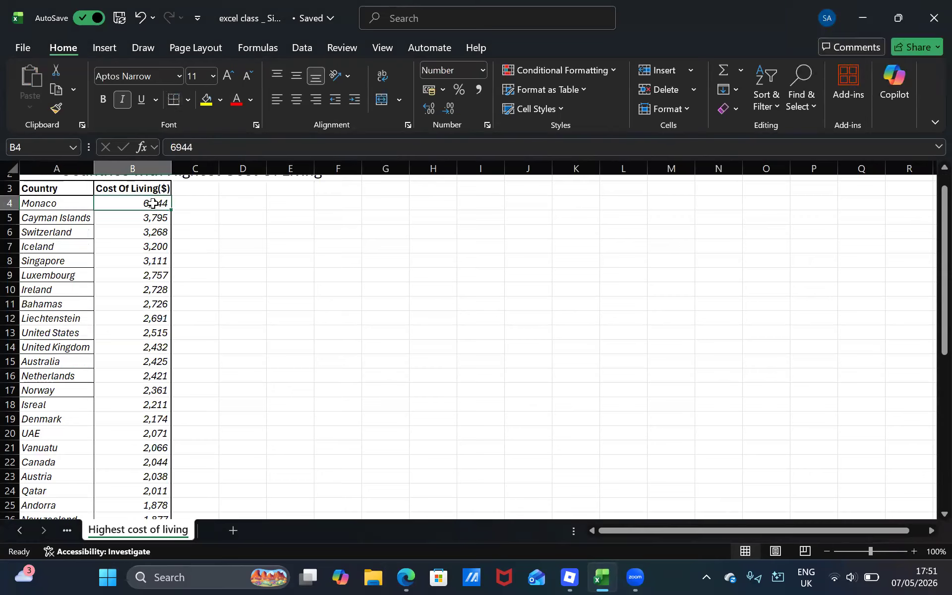
pyautogui.keyDown('shift'); pyautogui.click(134, 391); pyautogui.keyUp('shift')
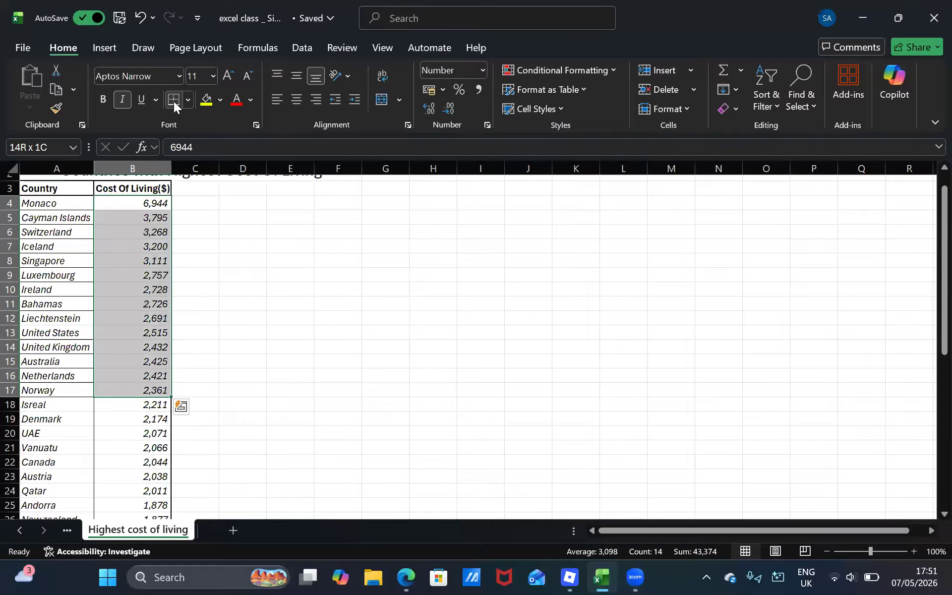
pyautogui.click(185, 342)
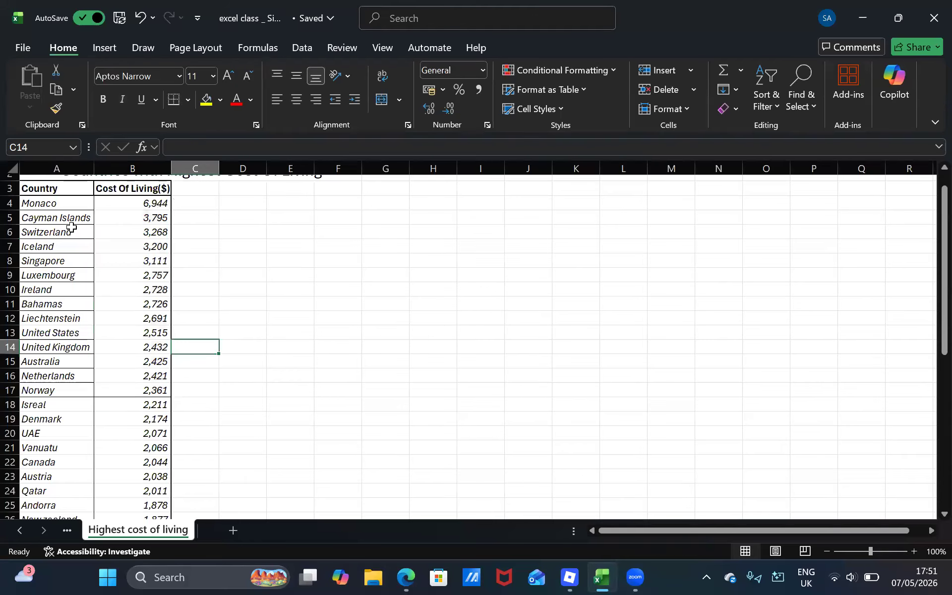
# Add a bottom border to each country cell in column A one by one, from Isreal in A18 down to Czech Republic in A42
pyautogui.click(57, 262)
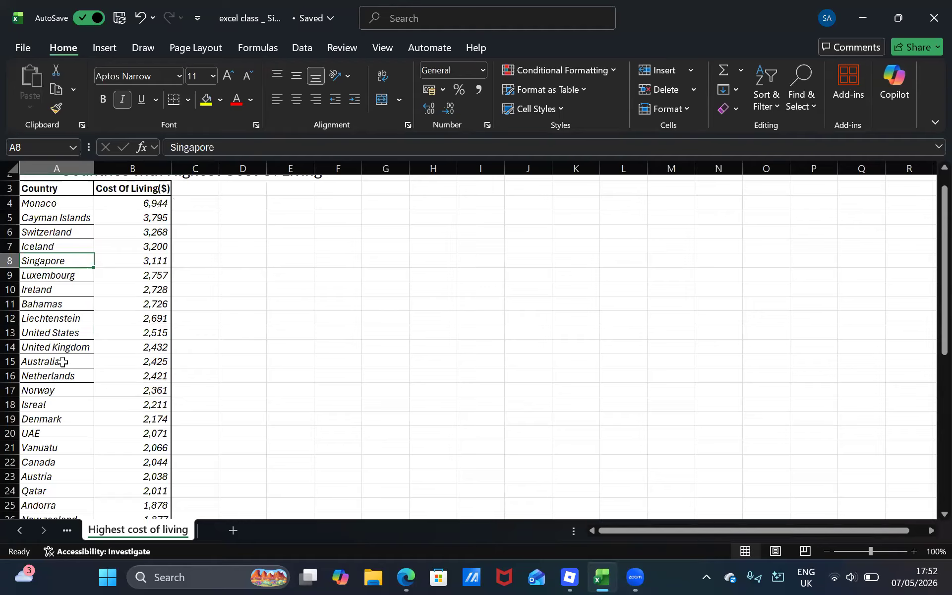
pyautogui.click(65, 320)
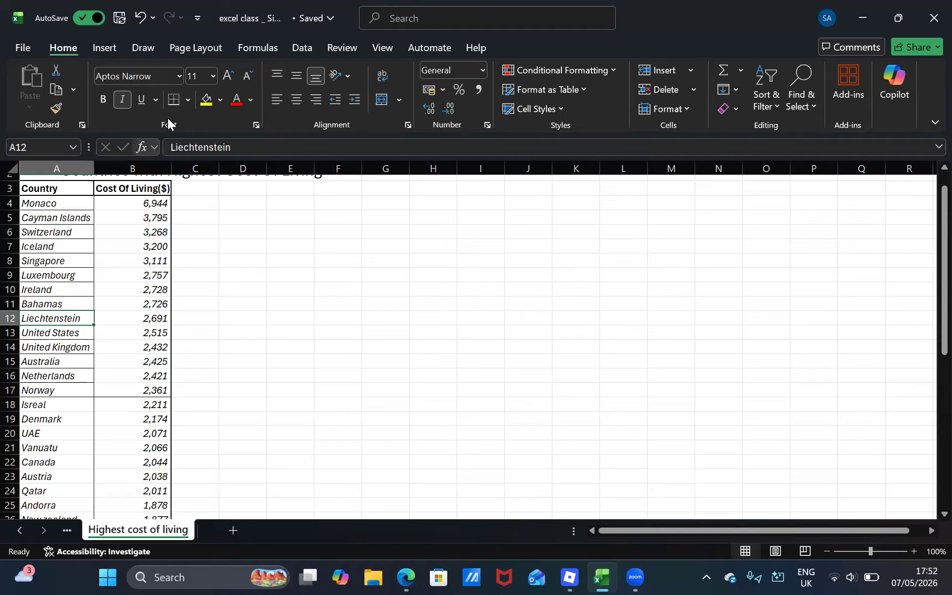
pyautogui.press('Down')
pyautogui.press('Down')
pyautogui.press('Down')
pyautogui.press('Down')
pyautogui.press('Down')
pyautogui.press('Down')
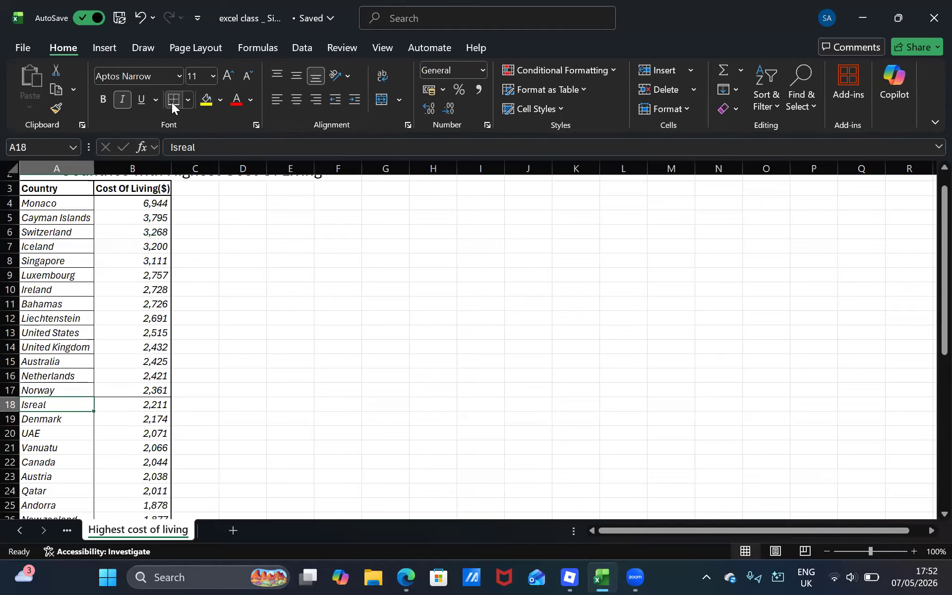
pyautogui.click(172, 102)
pyautogui.press('Down')
pyautogui.click(172, 102)
pyautogui.press('Down')
pyautogui.click(172, 102)
pyautogui.press('Down')
pyautogui.click(172, 102)
pyautogui.press('Down')
pyautogui.click(171, 102)
pyautogui.press('Down')
pyautogui.click(171, 103)
pyautogui.press('Down')
pyautogui.click(171, 103)
pyautogui.press('Down')
pyautogui.click(171, 102)
pyautogui.press('Down')
pyautogui.click(171, 102)
pyautogui.press('Down')
pyautogui.click(171, 102)
pyautogui.press('Down')
pyautogui.press('Up')
pyautogui.press('Up')
pyautogui.press('Up')
pyautogui.press('Up')
pyautogui.press('Up')
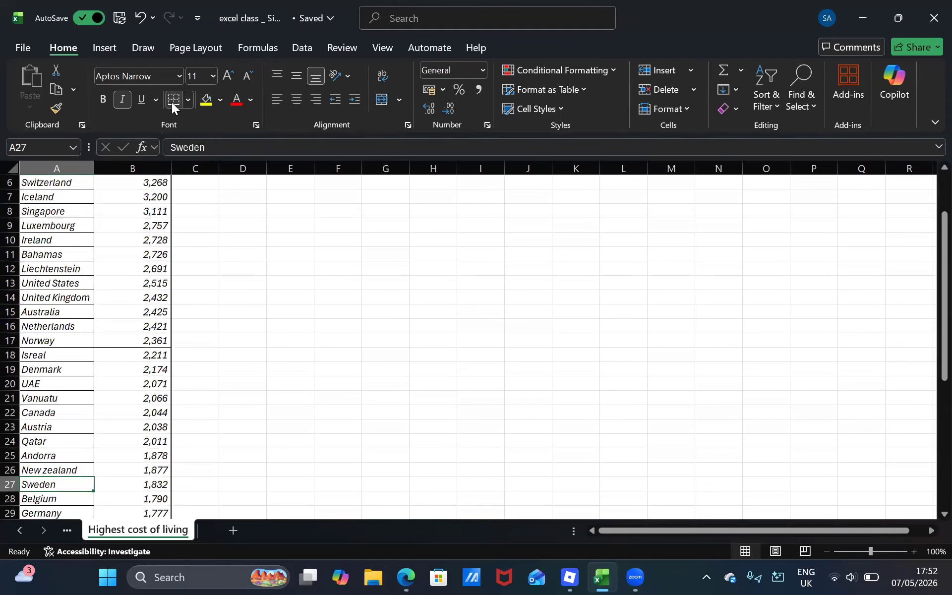
pyautogui.press('Up')
pyautogui.press('Down')
pyautogui.press('Down')
pyautogui.press('Down')
pyautogui.press('Down')
pyautogui.press('Down')
pyautogui.press('Down')
pyautogui.press('Down')
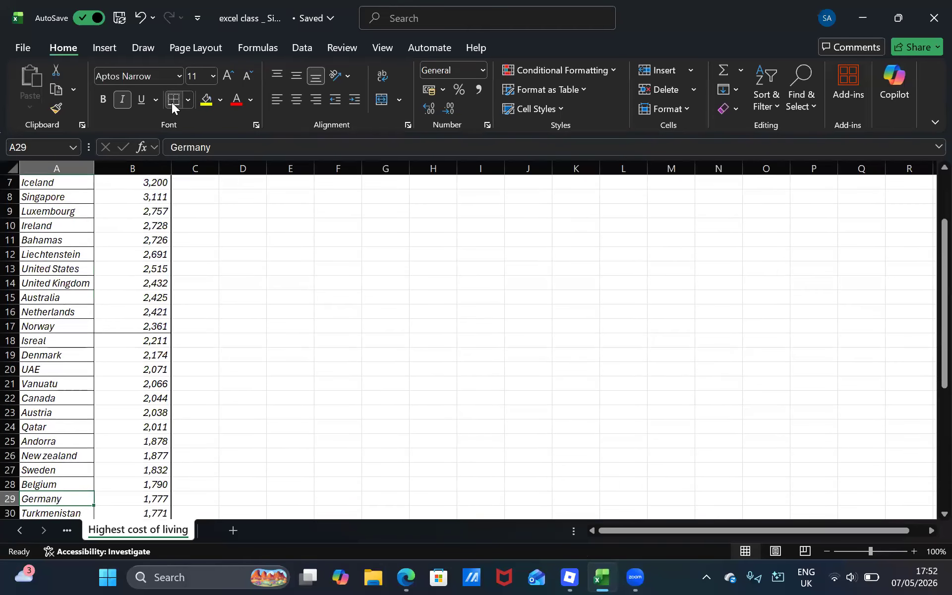
pyautogui.press('Down')
pyautogui.press('Down')
pyautogui.press('Down')
pyautogui.press('Down')
pyautogui.press('Down')
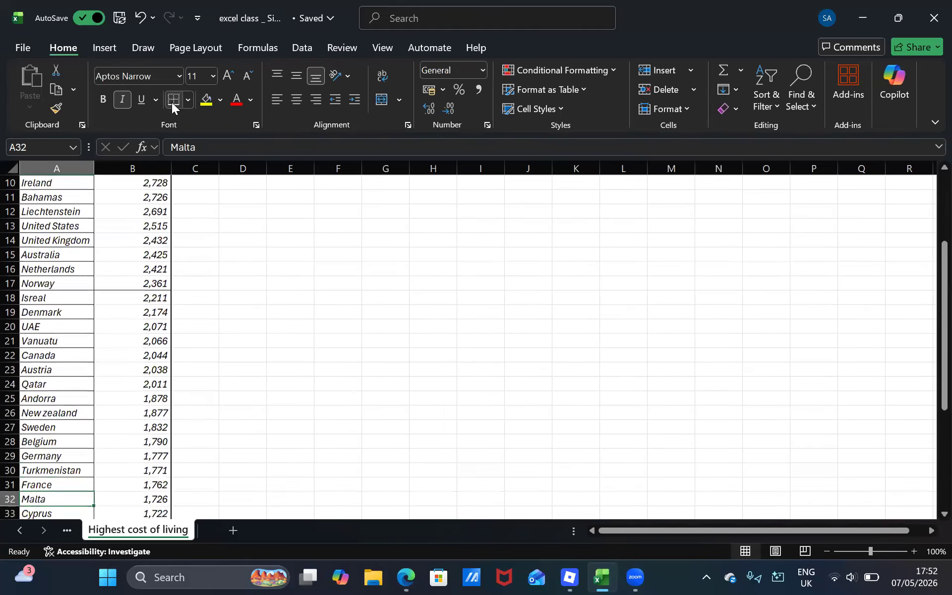
pyautogui.press('Down')
pyautogui.press('Down')
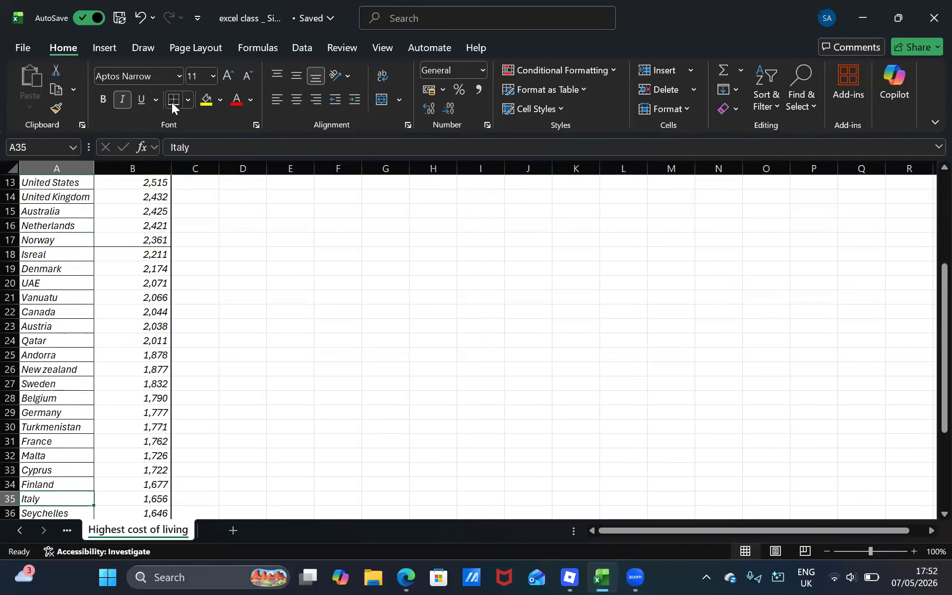
pyautogui.press('Down')
pyautogui.press('Down')
pyautogui.press('Down')
pyautogui.press('Down')
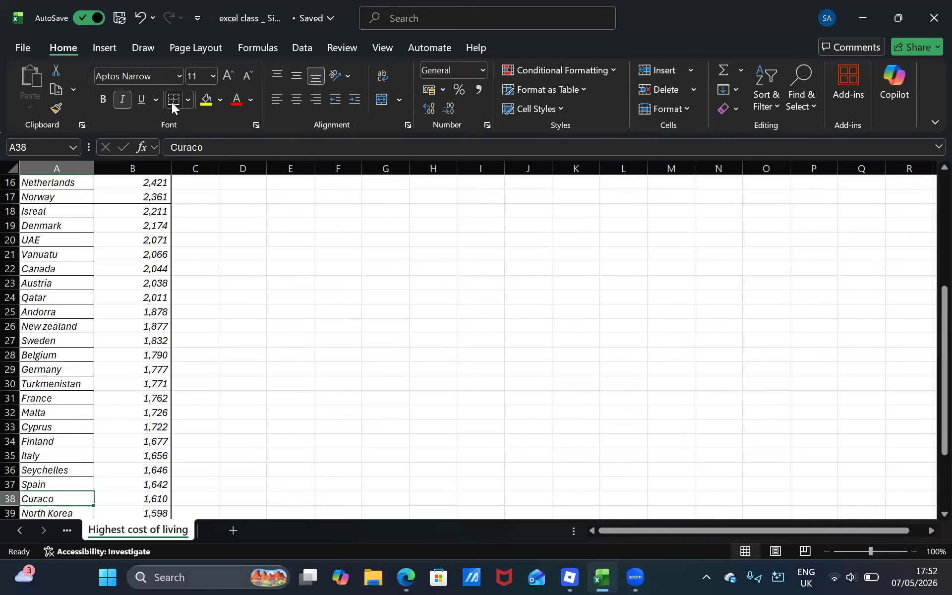
pyautogui.press('Down')
pyautogui.press('Down')
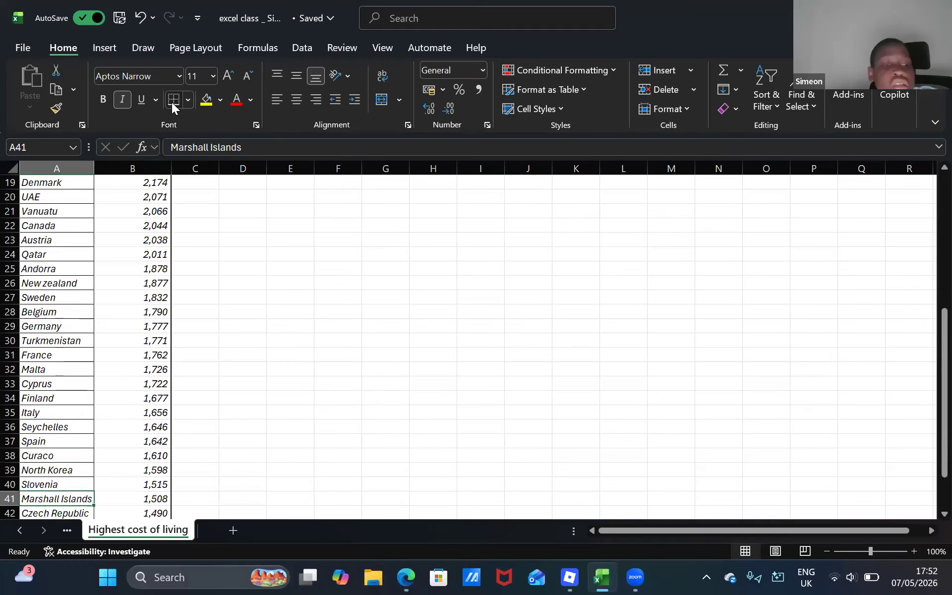
pyautogui.press('Down')
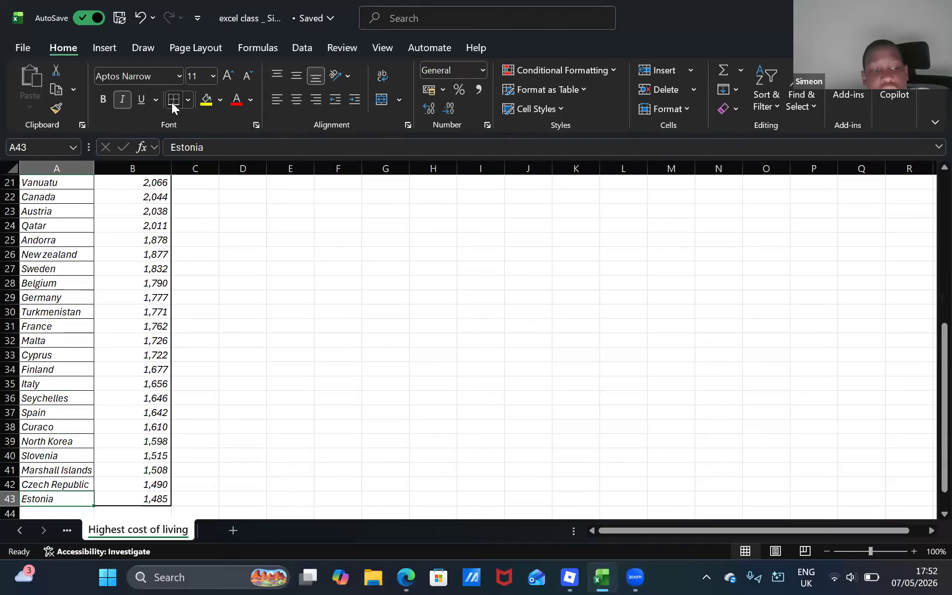
# Apply a thick bottom border to the last country cell, Estonia in A43
pyautogui.press('Right')
pyautogui.press('Up')
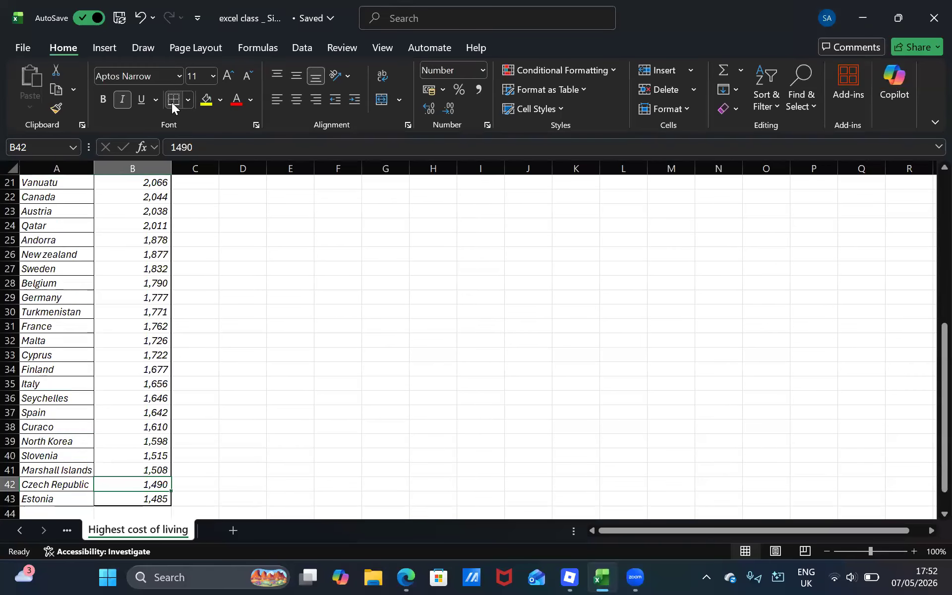
pyautogui.click(188, 100)
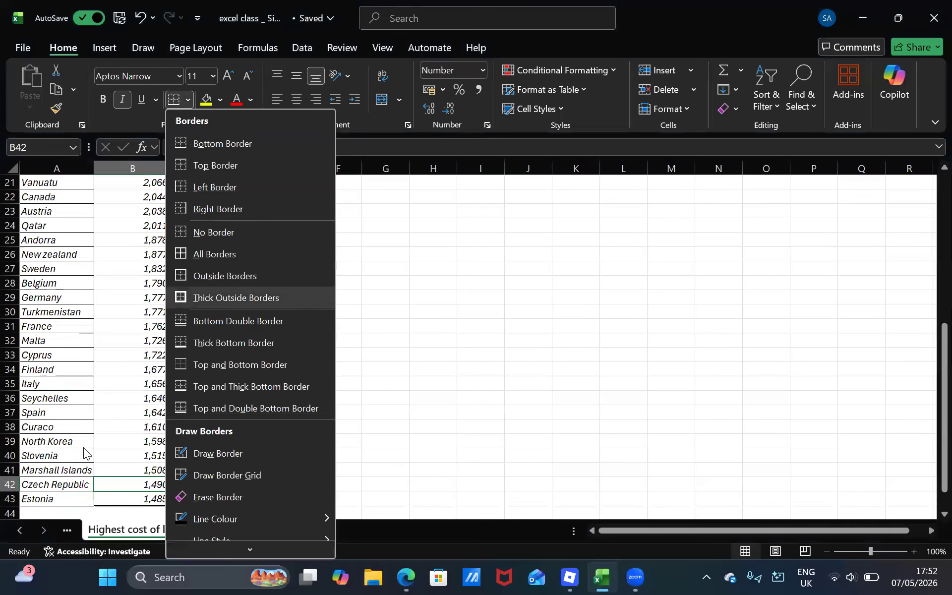
pyautogui.click(58, 495)
pyautogui.click(58, 497)
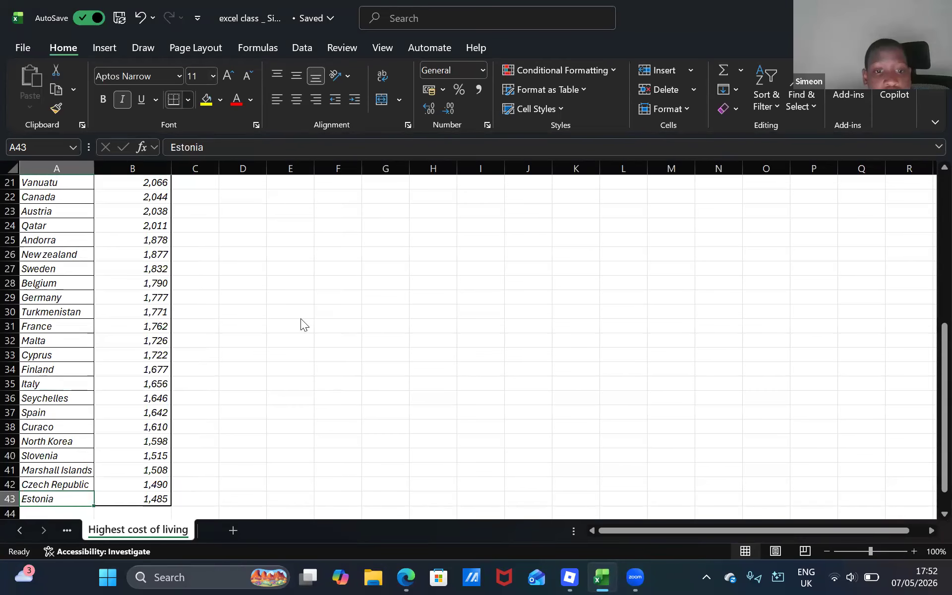
pyautogui.click(187, 98)
pyautogui.click(260, 339)
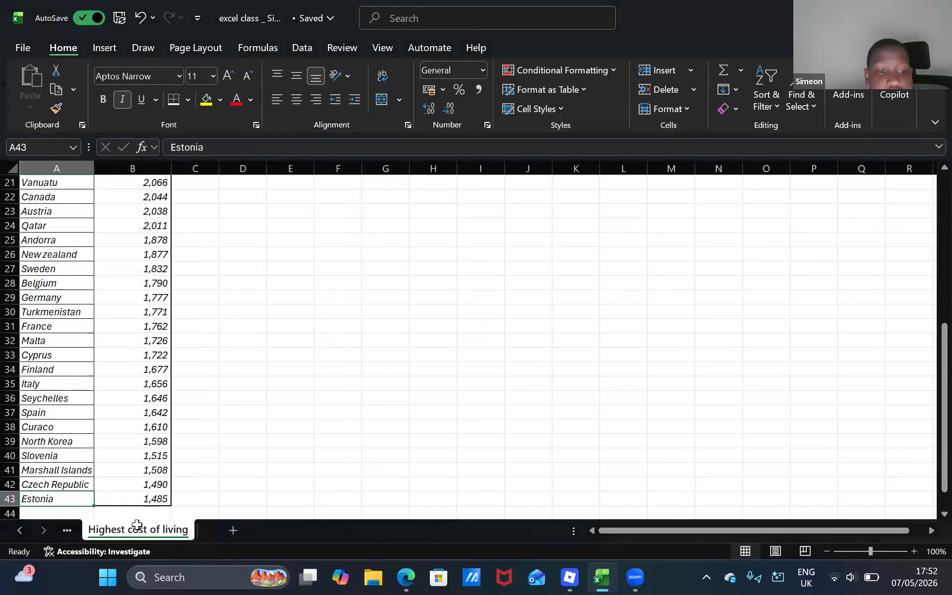
# Add a bottom border to each cost cell in column B one by one, from B42 up to B4
pyautogui.click(115, 482)
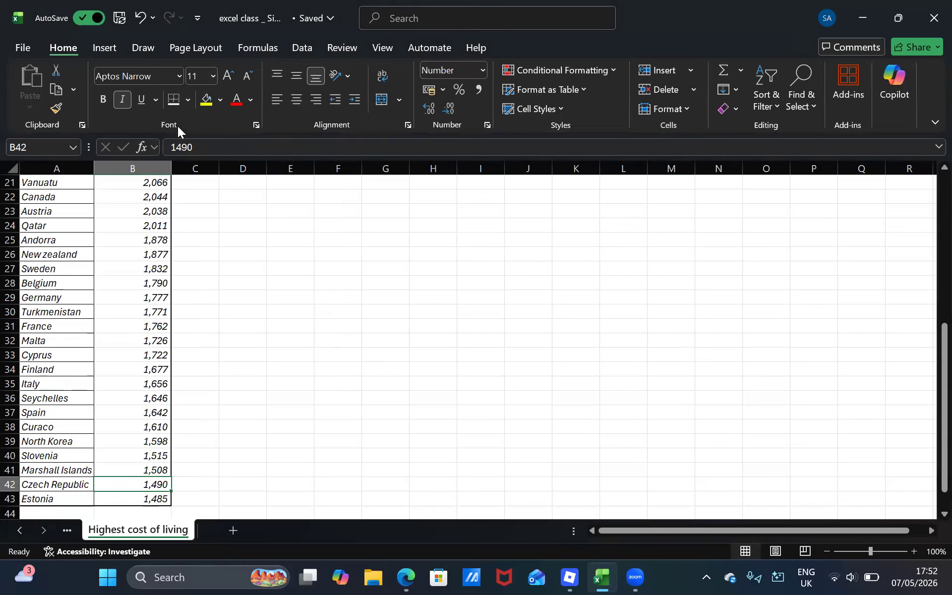
pyautogui.click(188, 99)
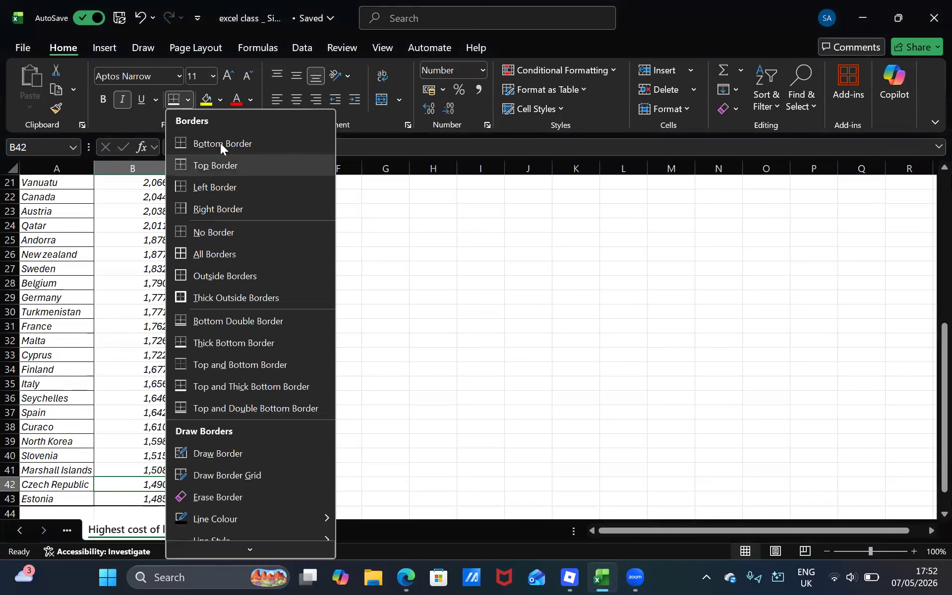
pyautogui.click(213, 143)
pyautogui.press('Up')
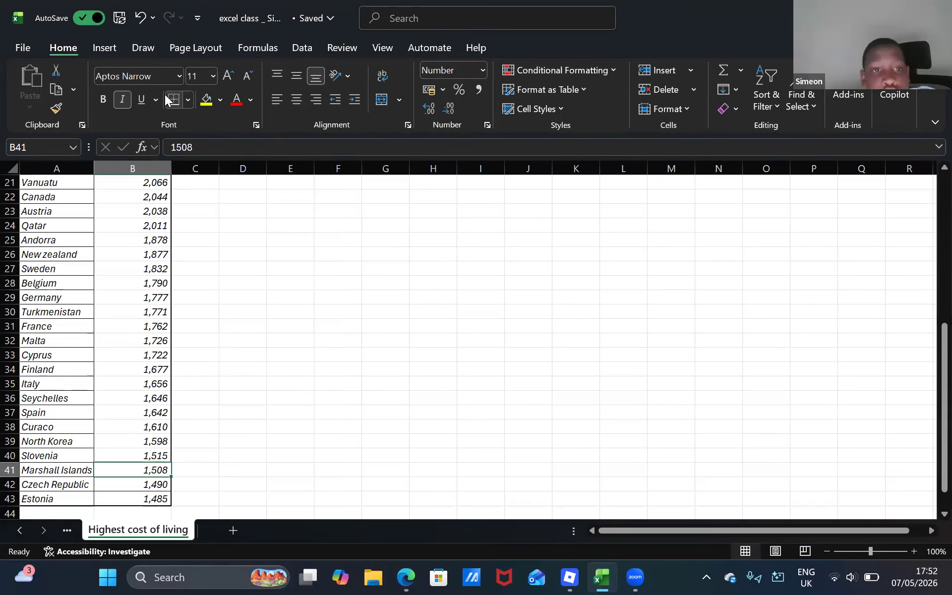
pyautogui.press('Up')
pyautogui.press('Up')
pyautogui.press('Up')
pyautogui.press('Up')
pyautogui.press('Up')
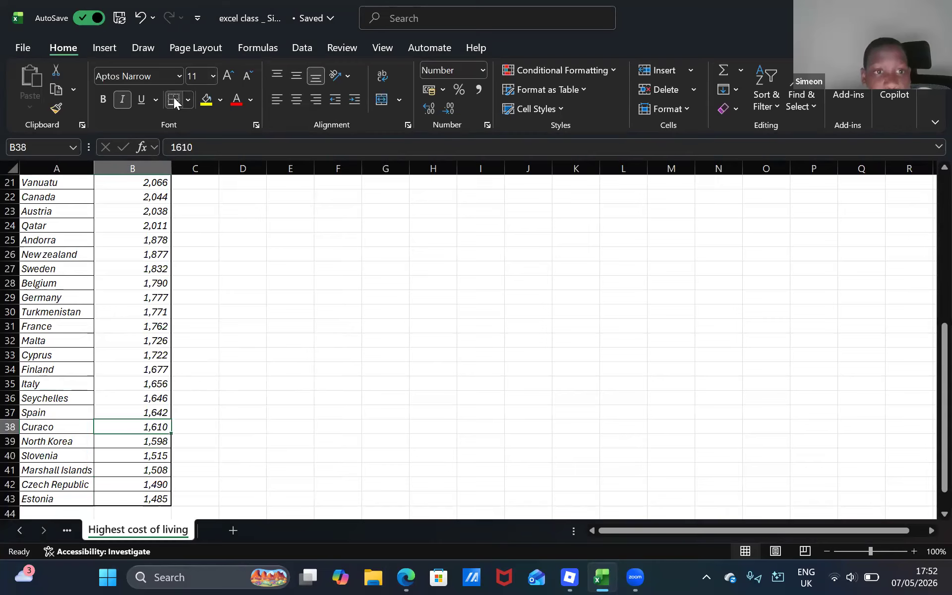
pyautogui.press('Up')
pyautogui.press('Up')
pyautogui.press('Up')
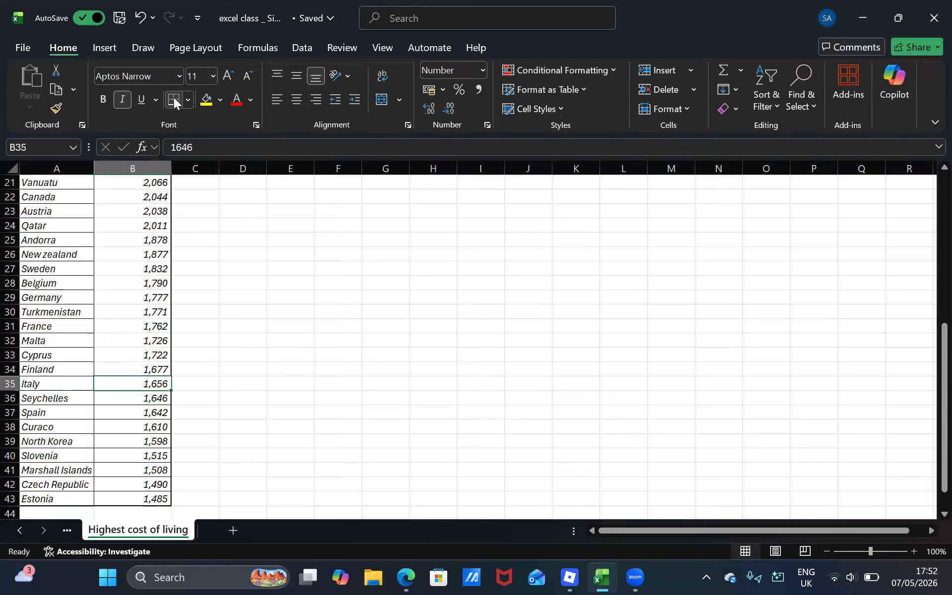
pyautogui.press('Up')
pyautogui.press('Up')
pyautogui.press('Up')
pyautogui.press('Up')
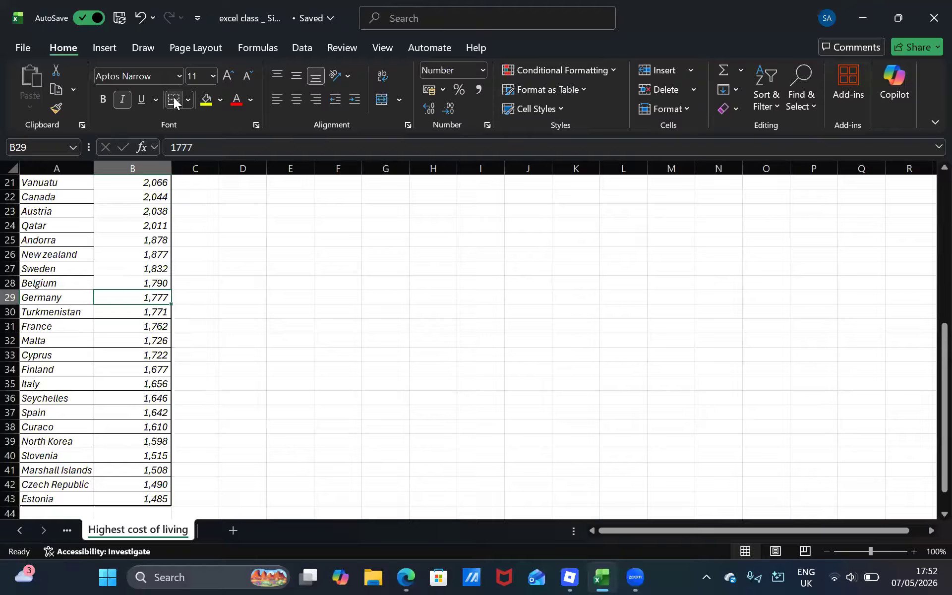
pyautogui.press('Up')
pyautogui.press('Up')
pyautogui.press('Up')
pyautogui.press('Up')
pyautogui.press('Up')
pyautogui.press('Up')
pyautogui.press('Up')
pyautogui.press('Up')
pyautogui.press('Up')
pyautogui.press('Up')
pyautogui.press('Up')
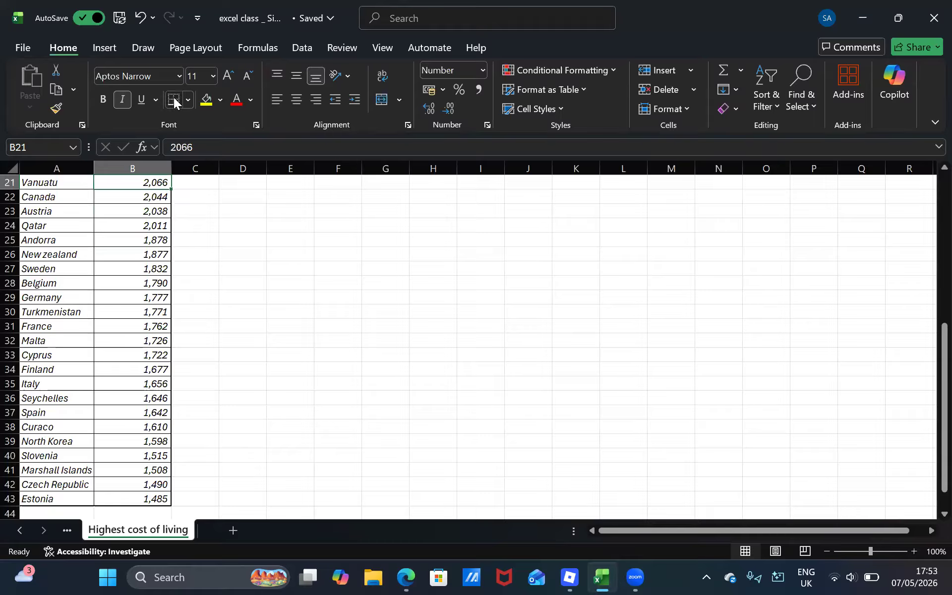
pyautogui.press('Up')
pyautogui.press('Up')
pyautogui.press('Up')
pyautogui.press('Up')
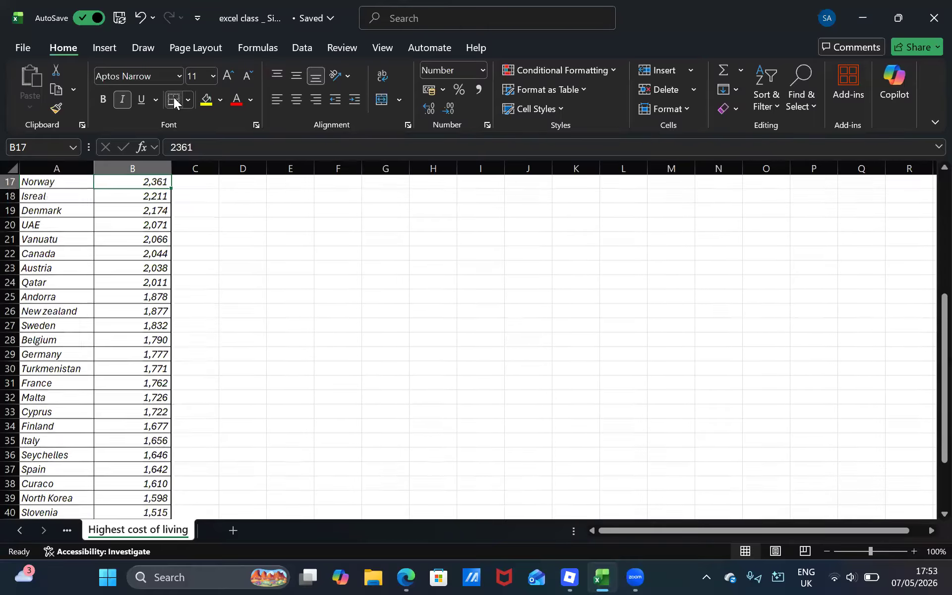
pyautogui.press('Up')
pyautogui.press('Up')
pyautogui.press('Up')
pyautogui.press('Up')
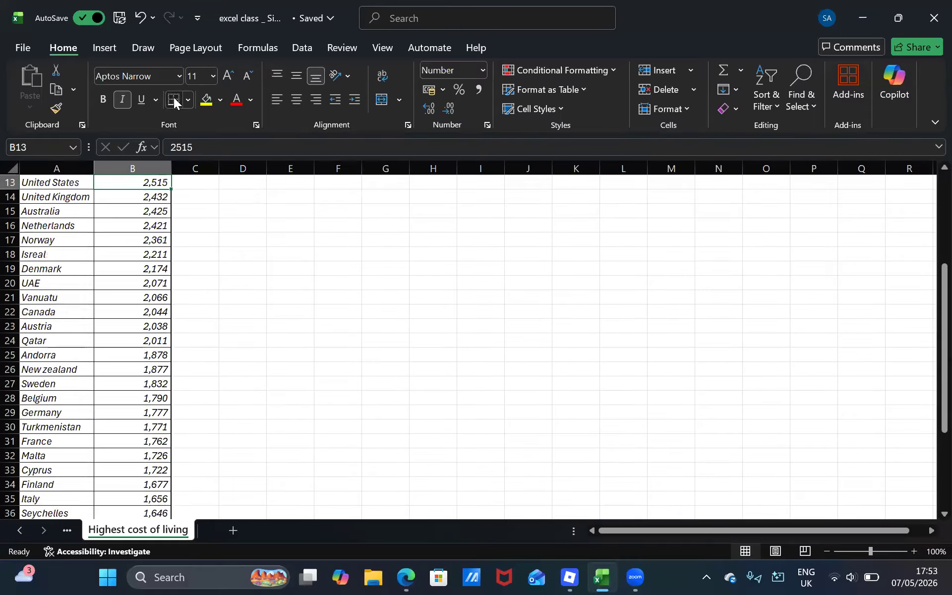
pyautogui.press('Up')
pyautogui.press('Up')
pyautogui.press('Up')
pyautogui.press('Up')
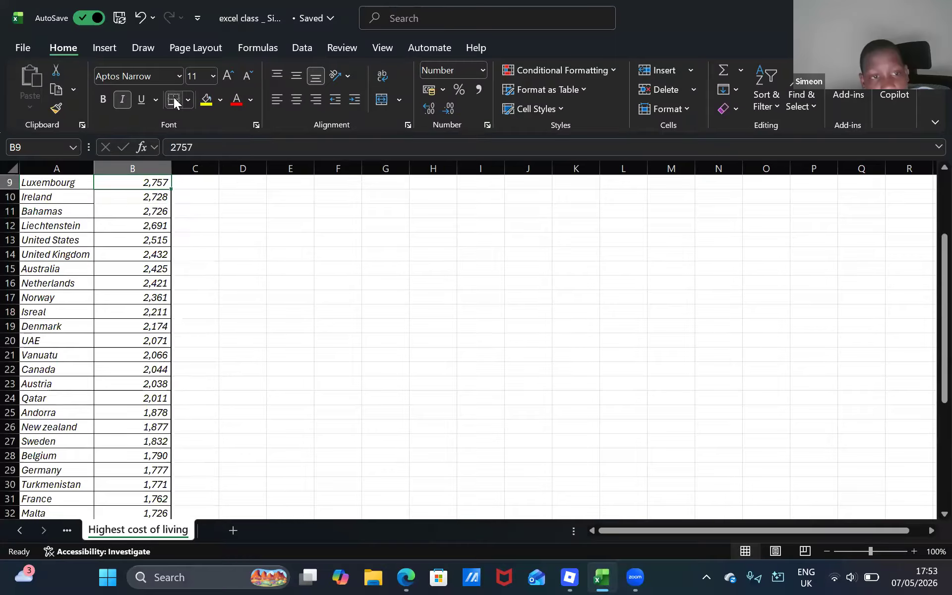
pyautogui.press('Up')
pyautogui.press('Up')
pyautogui.press('Down')
pyautogui.press('Up')
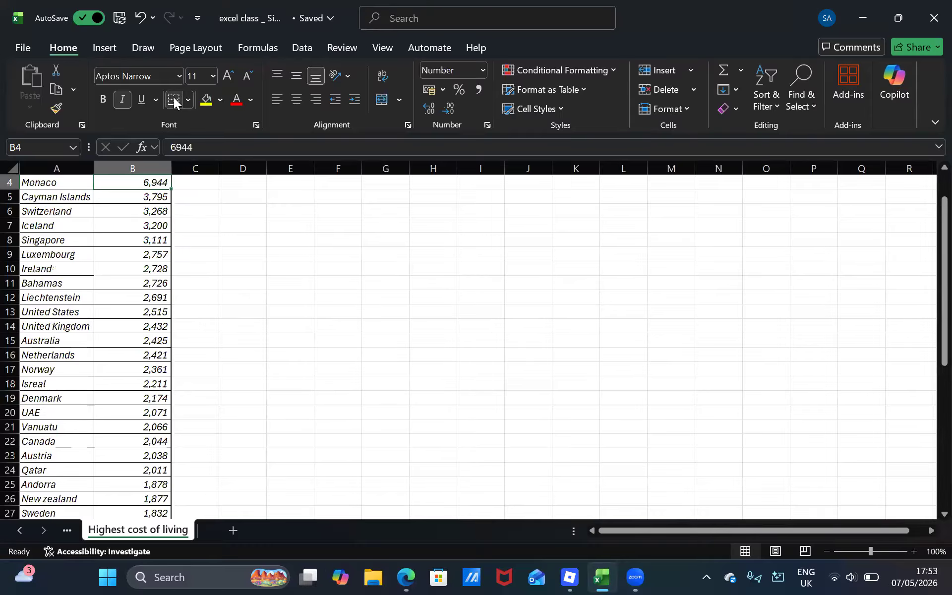
pyautogui.press('Up')
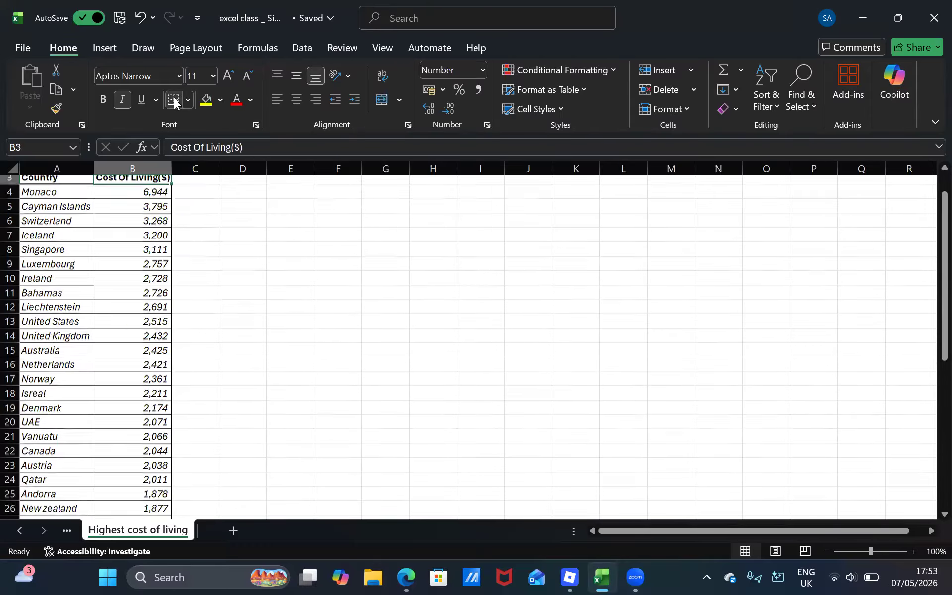
pyautogui.press('Up')
pyautogui.press('Right')
pyautogui.press('Down')
pyautogui.press('Down')
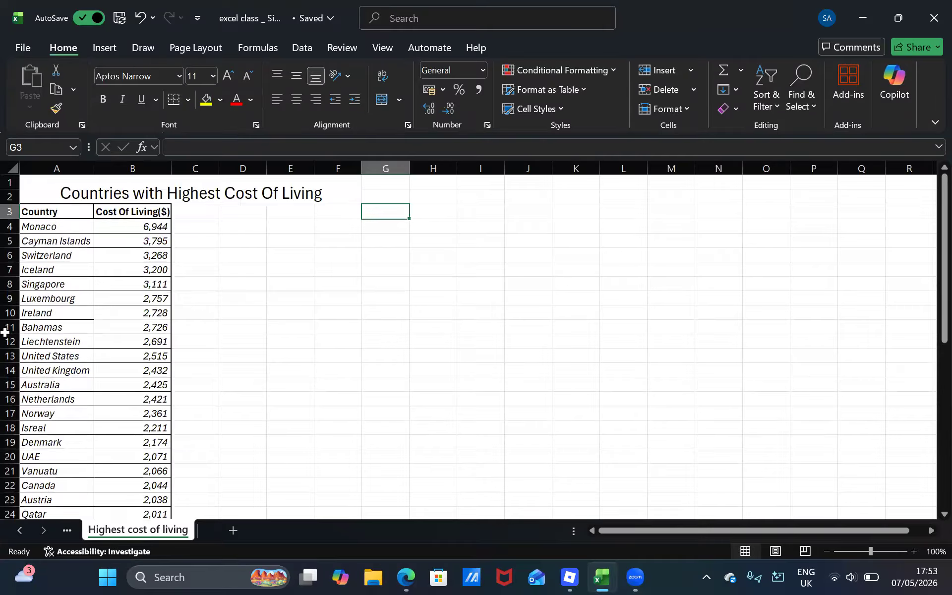
# Insert a recommended clustered column chart from the country and cost table in A3:B43
pyautogui.click(70, 217)
pyautogui.scroll(-7, 70, 219)
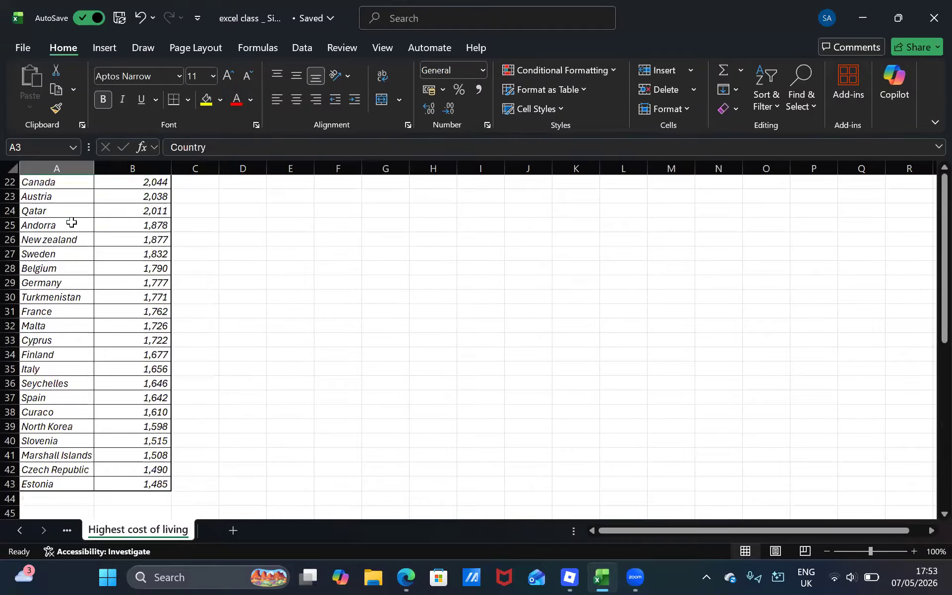
pyautogui.keyDown('shift'); pyautogui.click(138, 476); pyautogui.keyUp('shift')
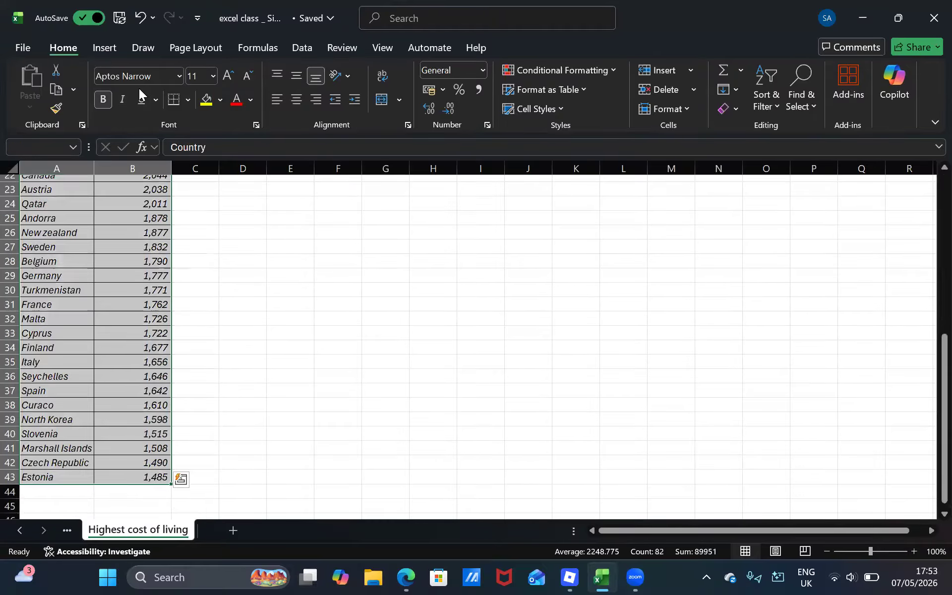
pyautogui.click(110, 50)
pyautogui.click(340, 93)
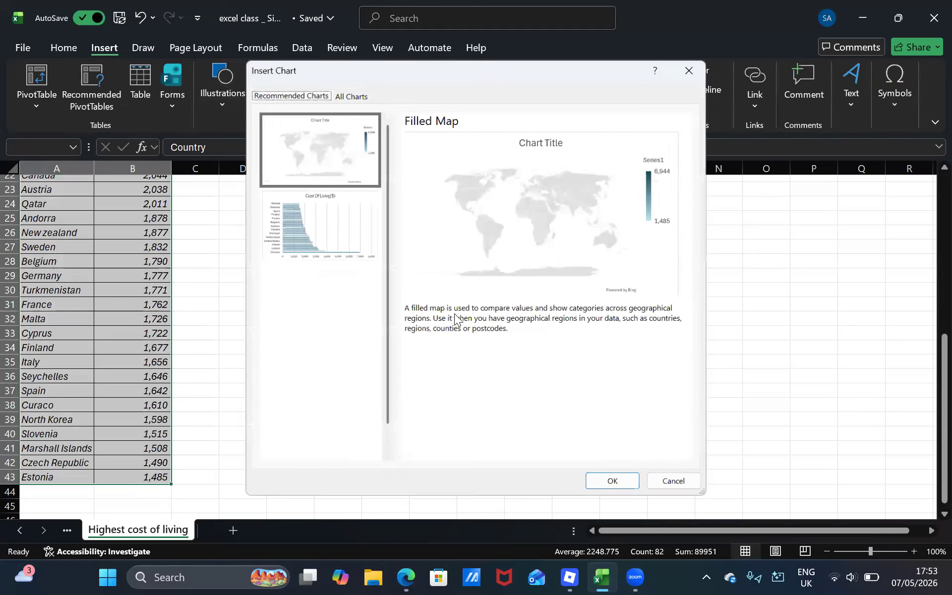
pyautogui.click(323, 234)
pyautogui.click(335, 316)
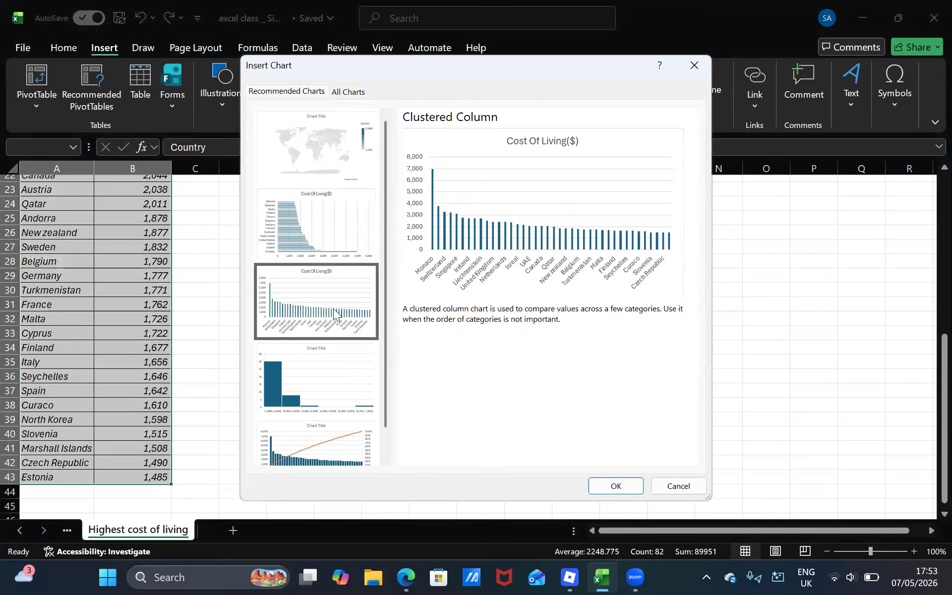
pyautogui.click(616, 485)
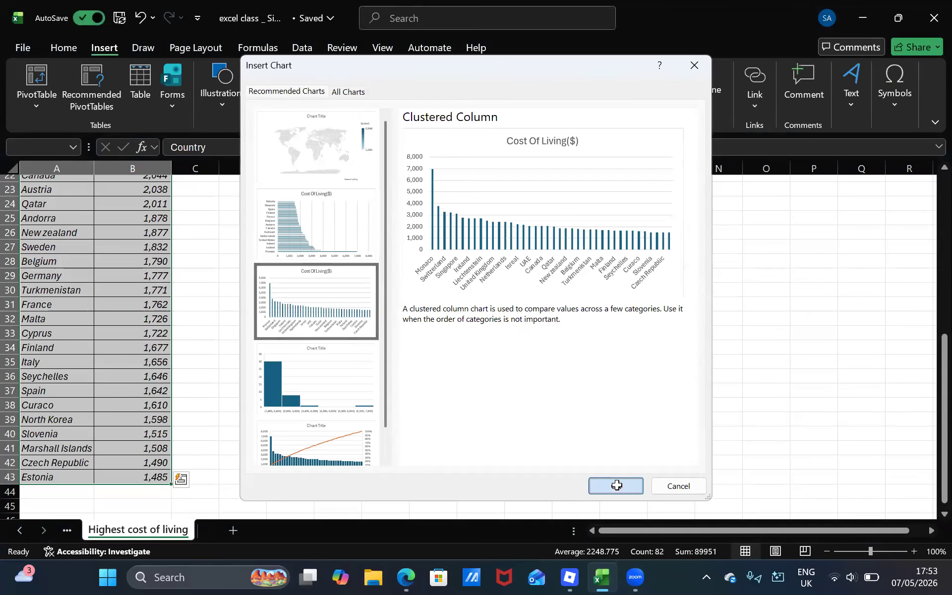
# Move the cost of living chart closer to the table, then delete it from the sheet
pyautogui.scroll(5, 269, 353)
pyautogui.scroll(-3, 270, 353)
pyautogui.scroll(1, 347, 353)
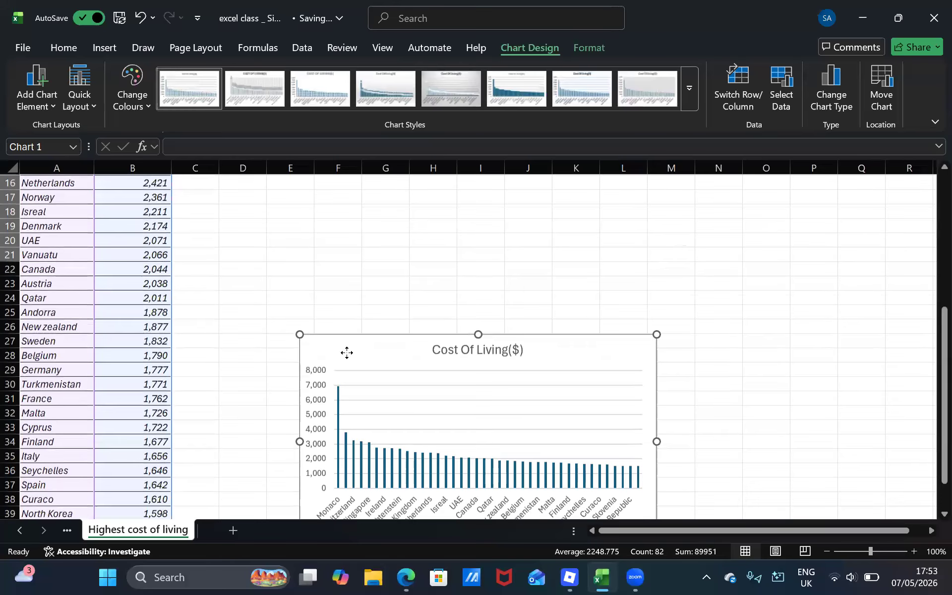
pyautogui.moveTo(346, 353); pyautogui.dragTo(226, 208)
pyautogui.scroll(5, 226, 208)
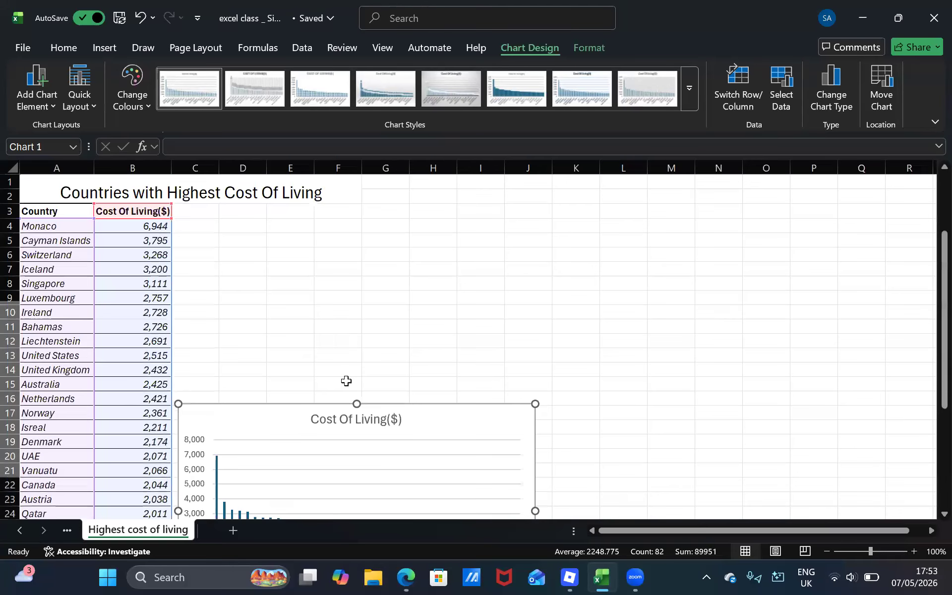
pyautogui.press('Delete')
pyautogui.click(29, 241)
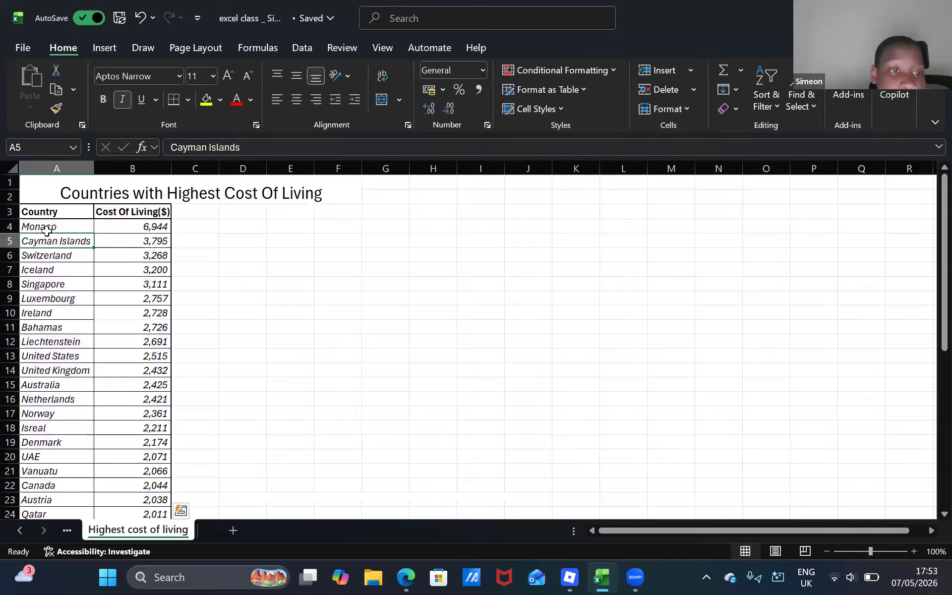
# Insert a recommended filled map chart from the country and cost data in A4:B43 and accept sending the data to Bing
pyautogui.click(46, 226)
pyautogui.scroll(-11, 68, 225)
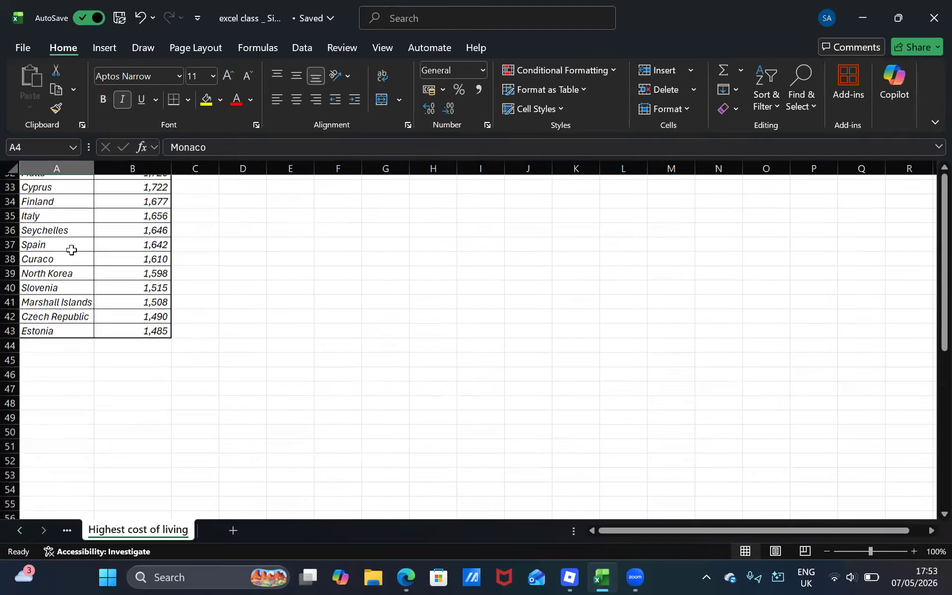
pyautogui.keyDown('shift'); pyautogui.click(113, 325); pyautogui.keyUp('shift')
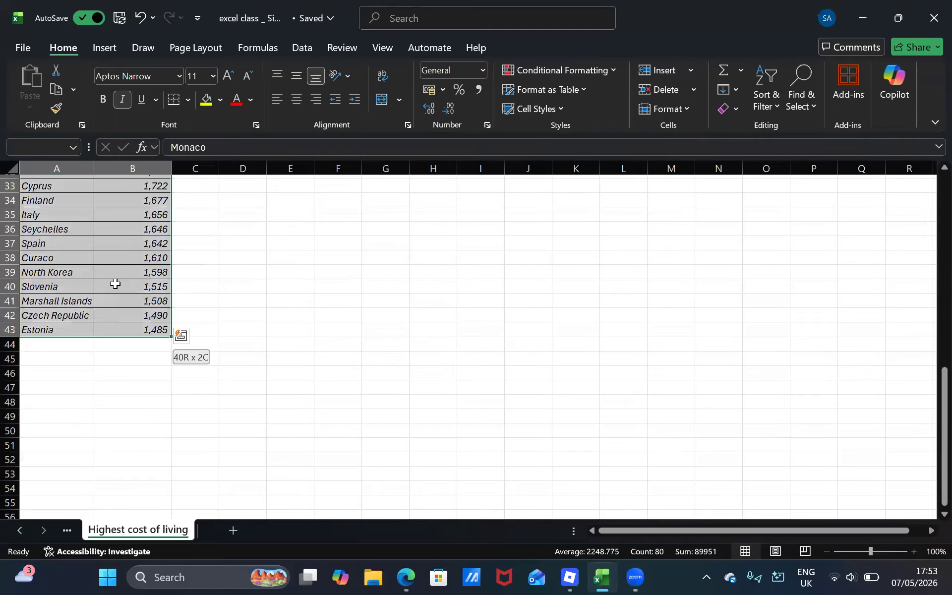
pyautogui.click(105, 47)
pyautogui.click(338, 97)
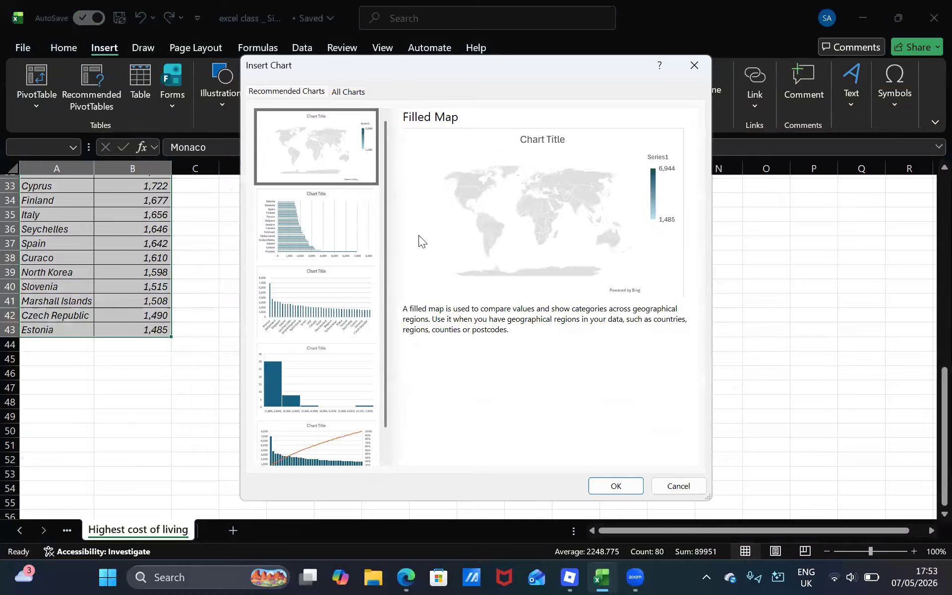
pyautogui.click(613, 487)
pyautogui.click(614, 486)
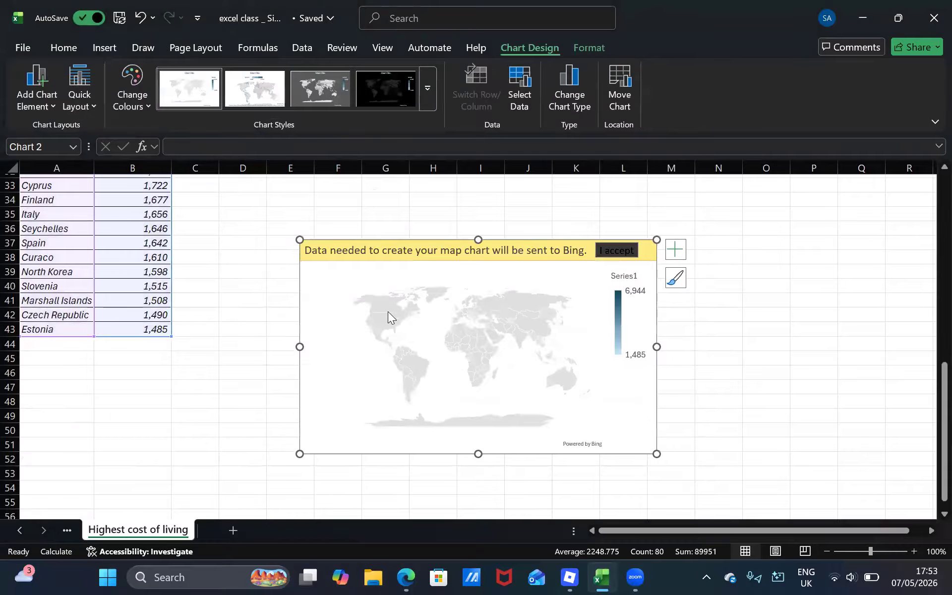
pyautogui.click(616, 250)
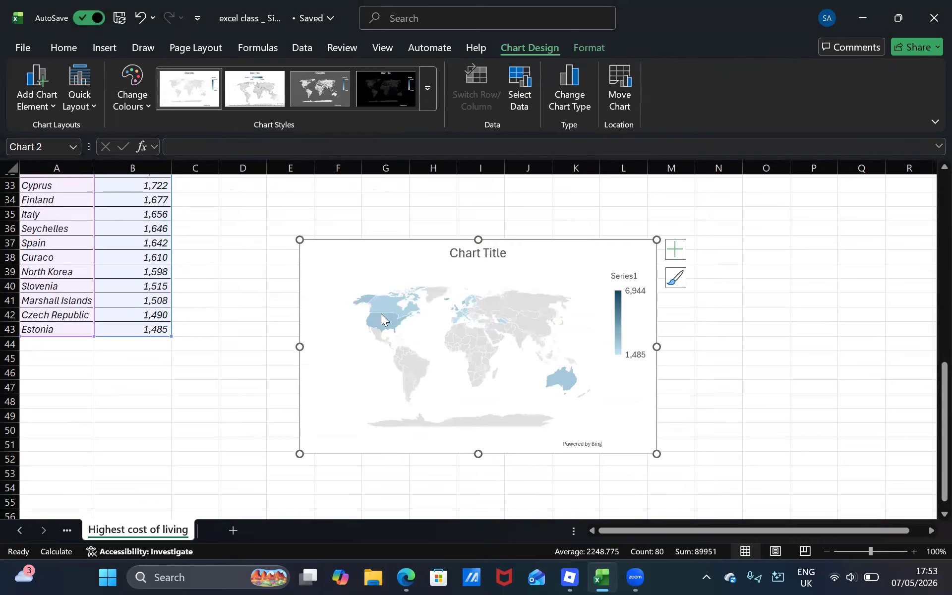
# Enlarge the filled map chart to about 12 columns wide and shift it slightly toward the table
pyautogui.rightClick(381, 314)
pyautogui.press('Escape')
pyautogui.moveTo(380, 314)
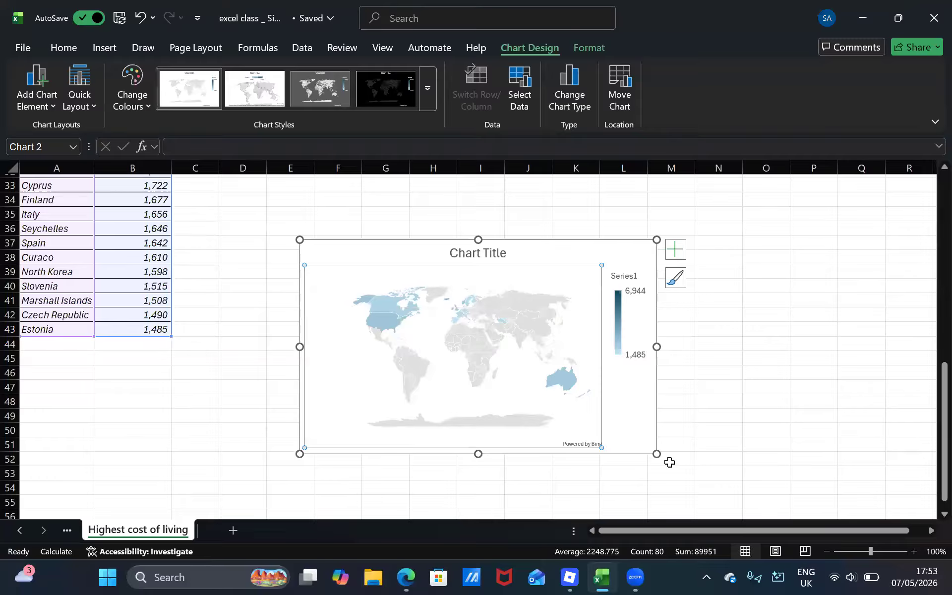
pyautogui.moveTo(858, 503); pyautogui.dragTo(696, 430)
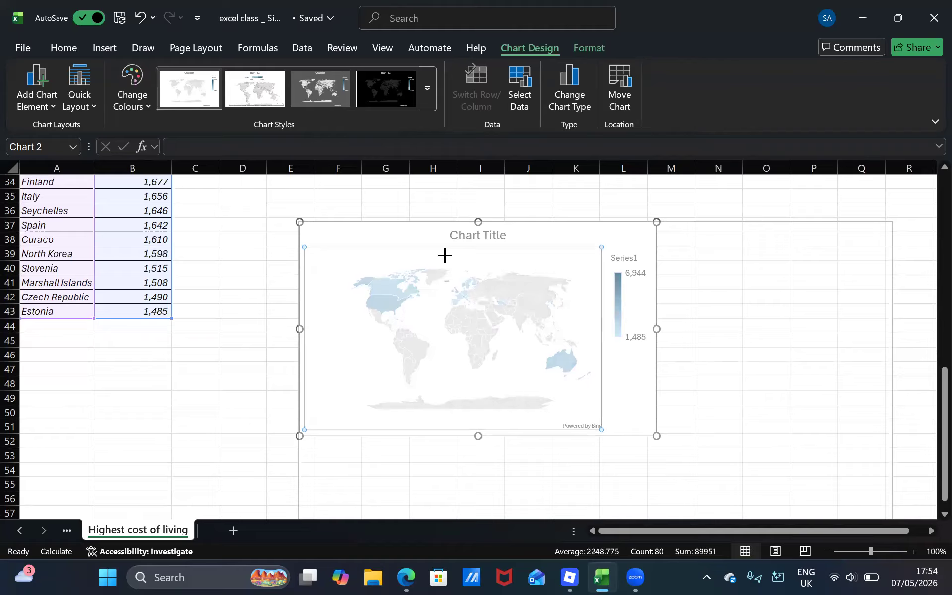
pyautogui.scroll(-2, 445, 255)
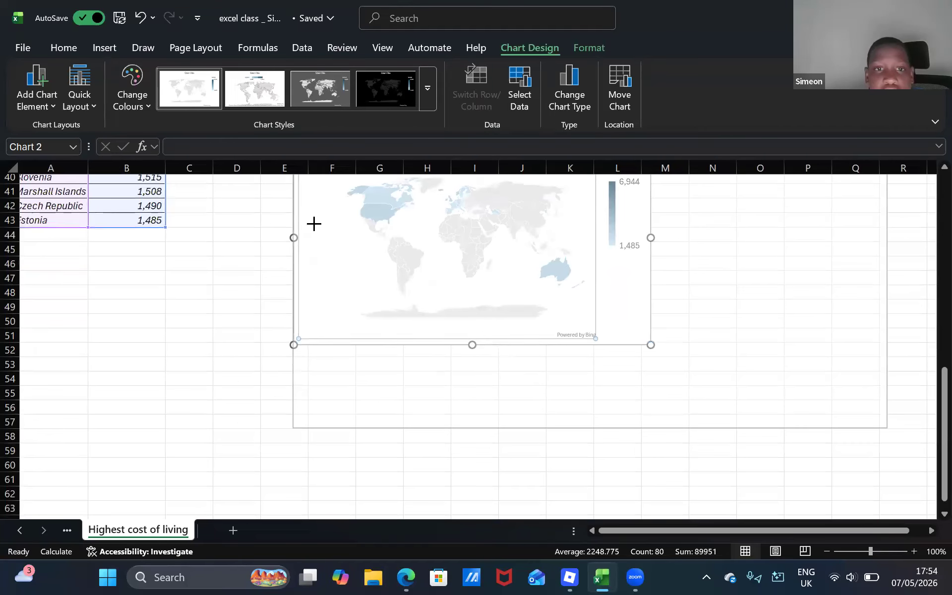
pyautogui.scroll(13, 529, 468)
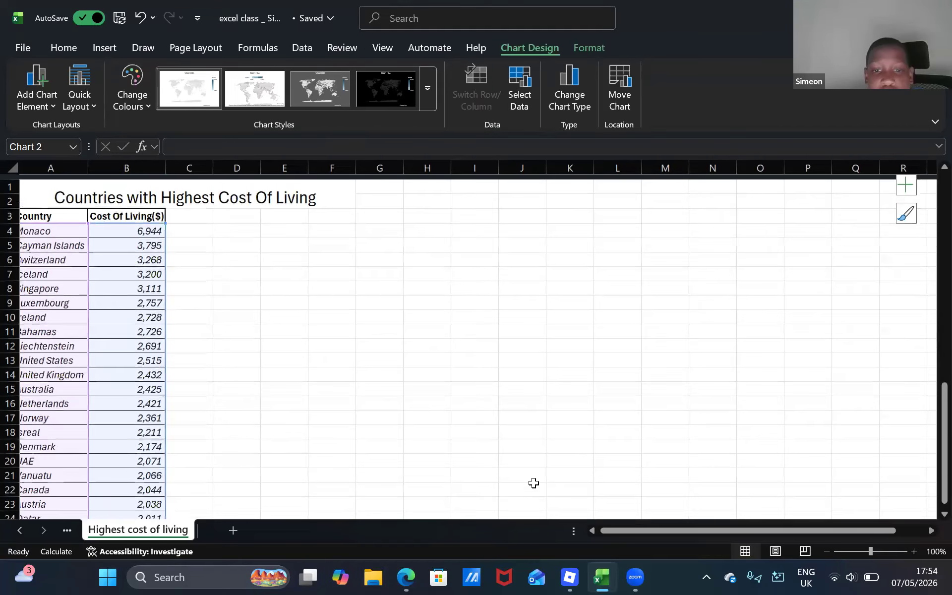
pyautogui.scroll(-15, 534, 483)
pyautogui.scroll(4, 533, 483)
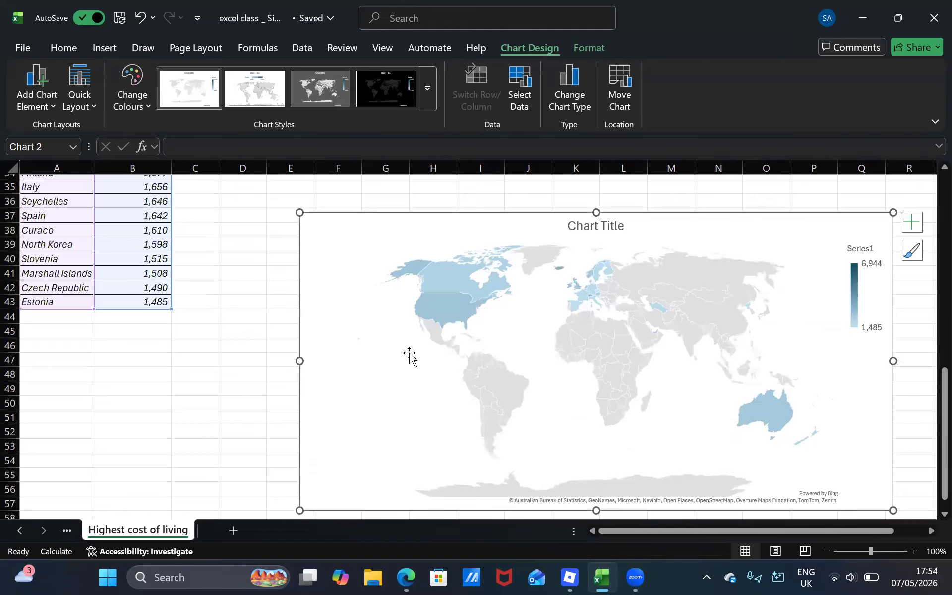
pyautogui.moveTo(378, 244); pyautogui.dragTo(431, 290)
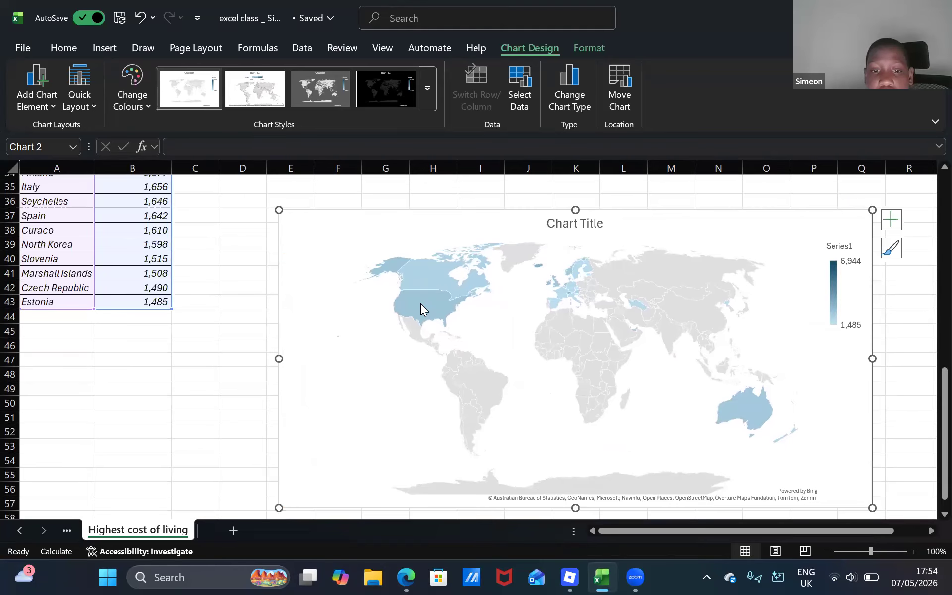
# Apply the black Style 4 to the map chart and move it closer to the table, with its left edge at column D
pyautogui.click(399, 98)
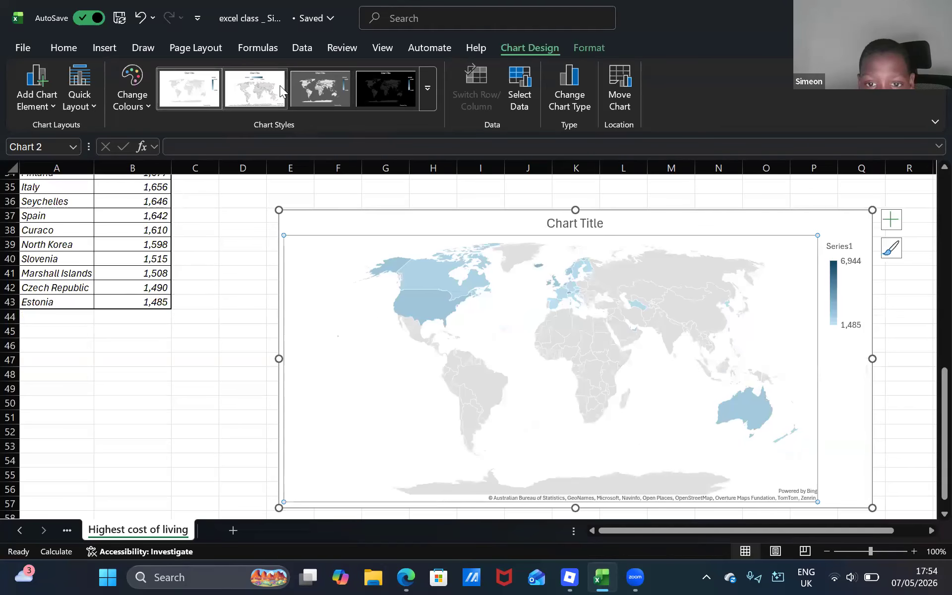
pyautogui.click(314, 92)
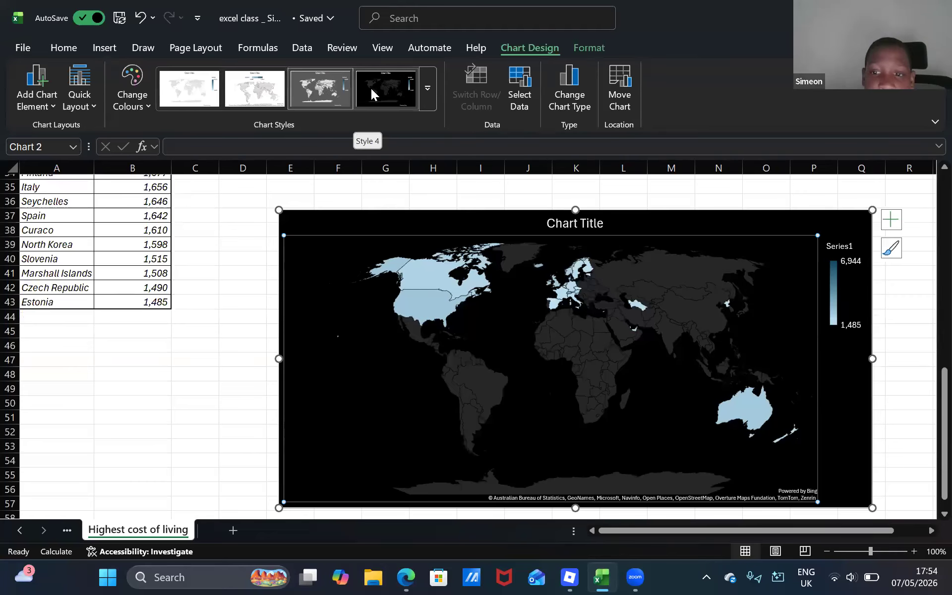
pyautogui.click(374, 91)
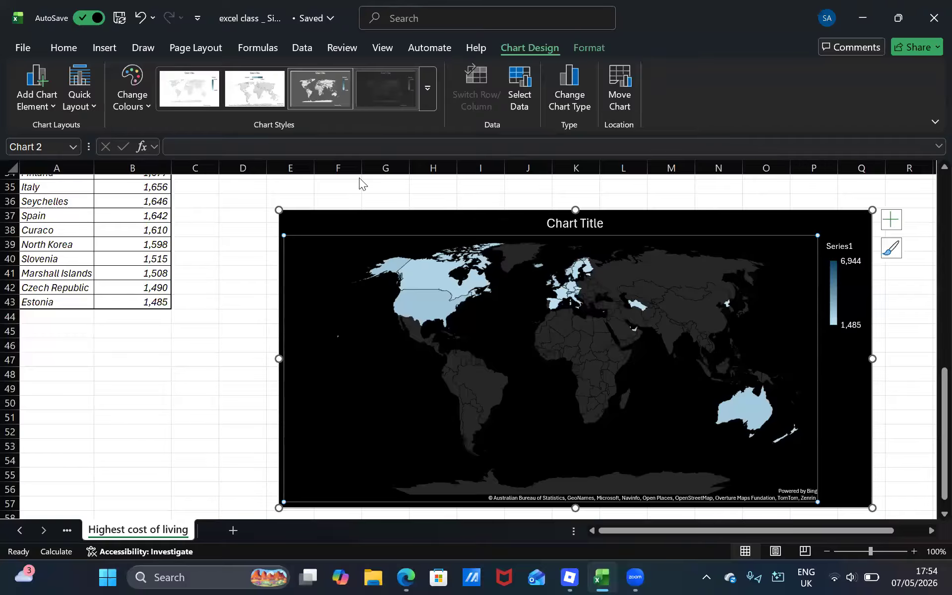
pyautogui.moveTo(339, 273); pyautogui.dragTo(281, 238)
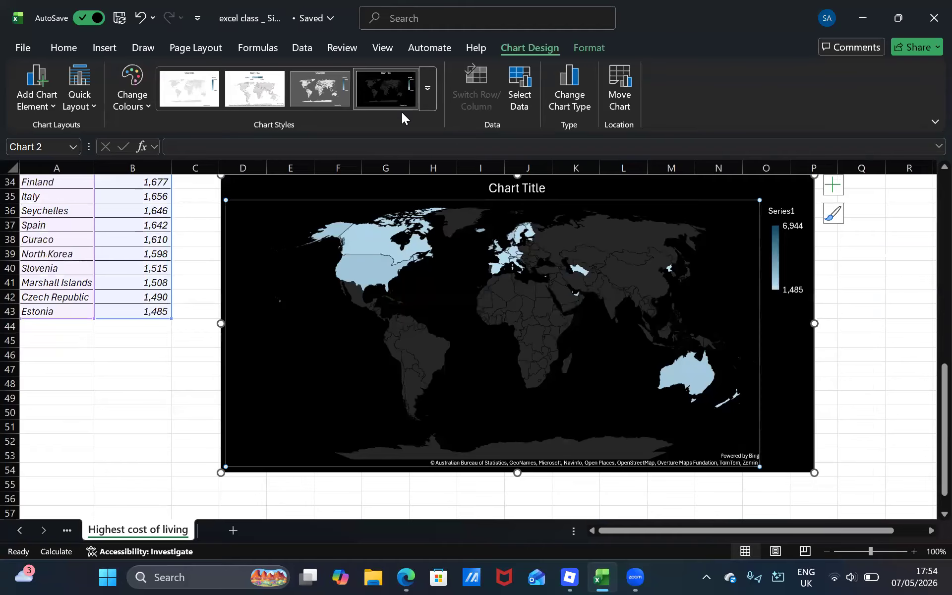
# Insert a recommended clustered column chart from the country and cost data in A4:B43
pyautogui.scroll(7, 349, 323)
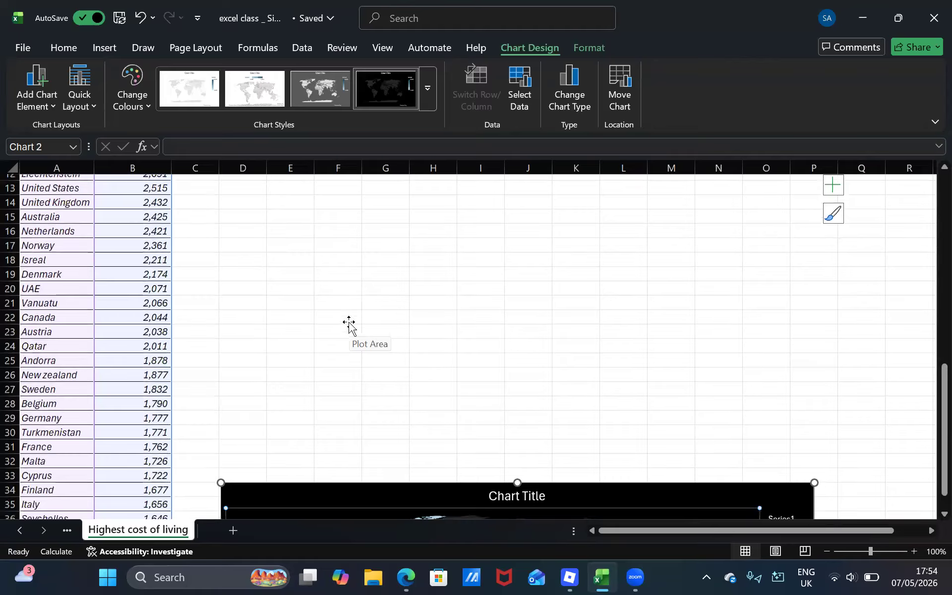
pyautogui.scroll(4, 349, 323)
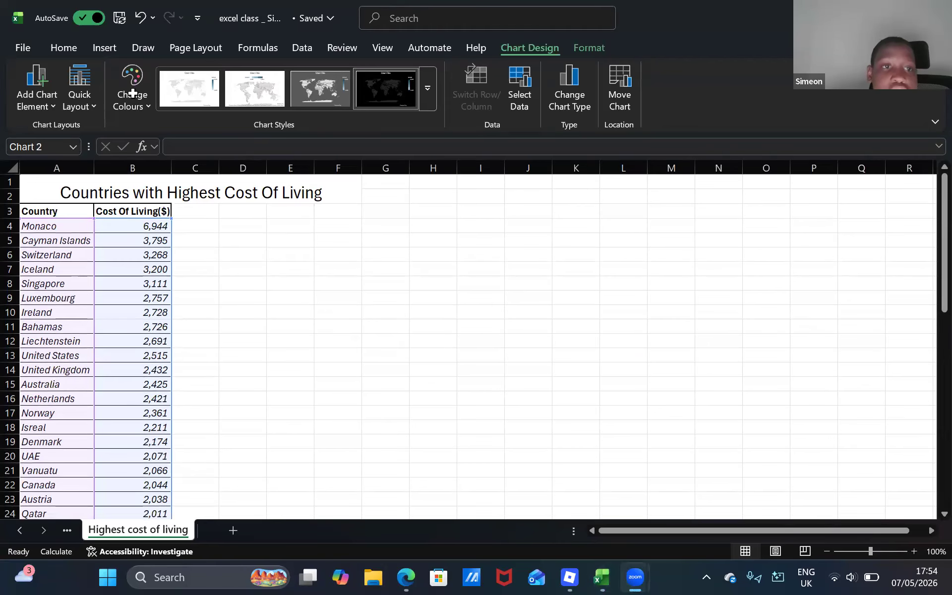
pyautogui.click(88, 224)
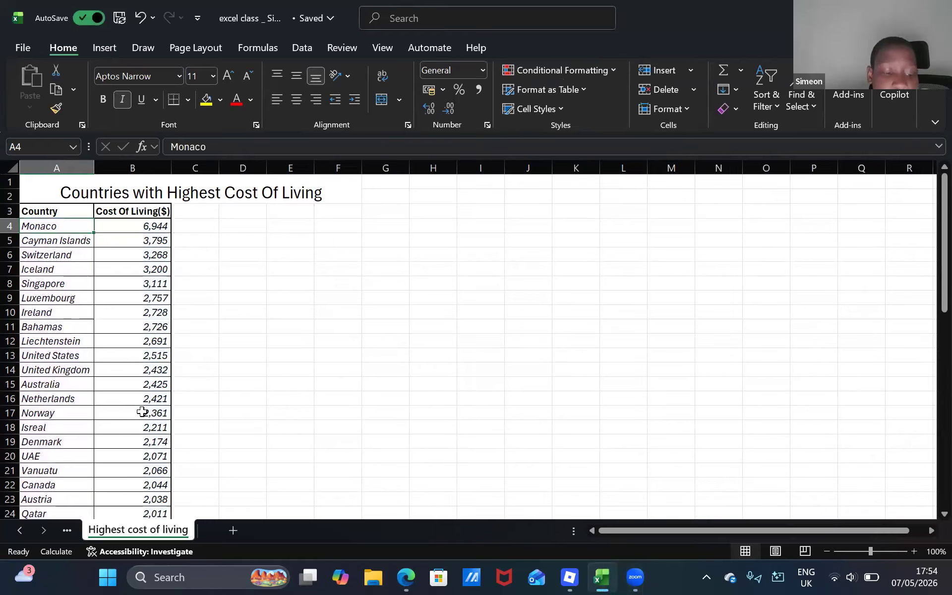
pyautogui.scroll(-9, 143, 411)
pyautogui.keyDown('shift'); pyautogui.click(149, 395); pyautogui.keyUp('shift')
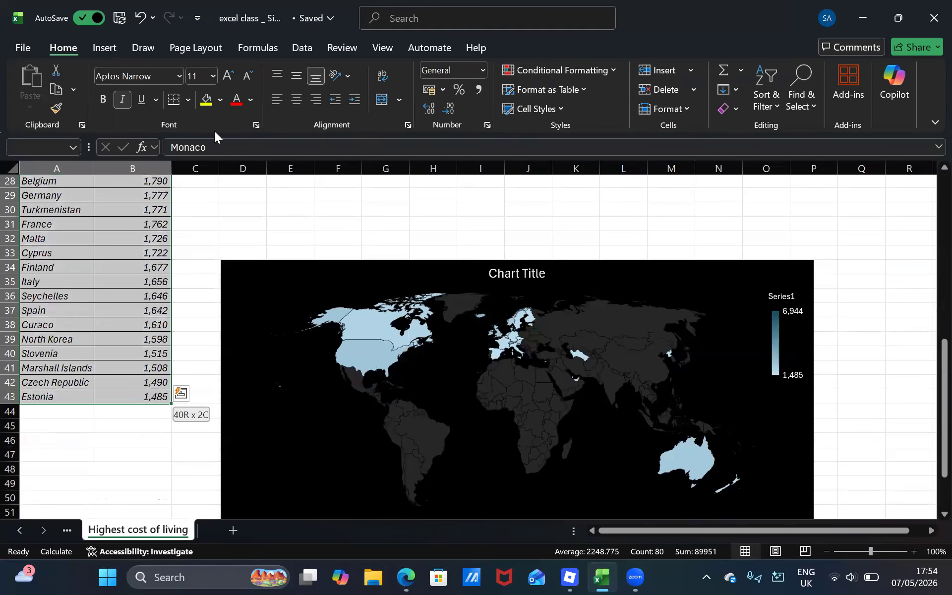
pyautogui.click(104, 47)
pyautogui.click(350, 95)
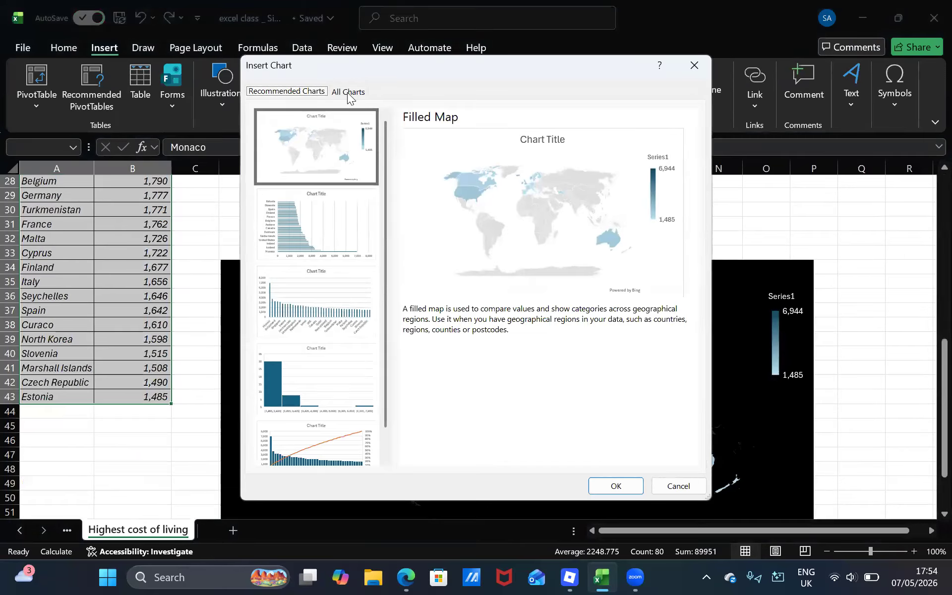
pyautogui.click(347, 93)
pyautogui.click(295, 93)
pyautogui.click(311, 298)
pyautogui.click(598, 488)
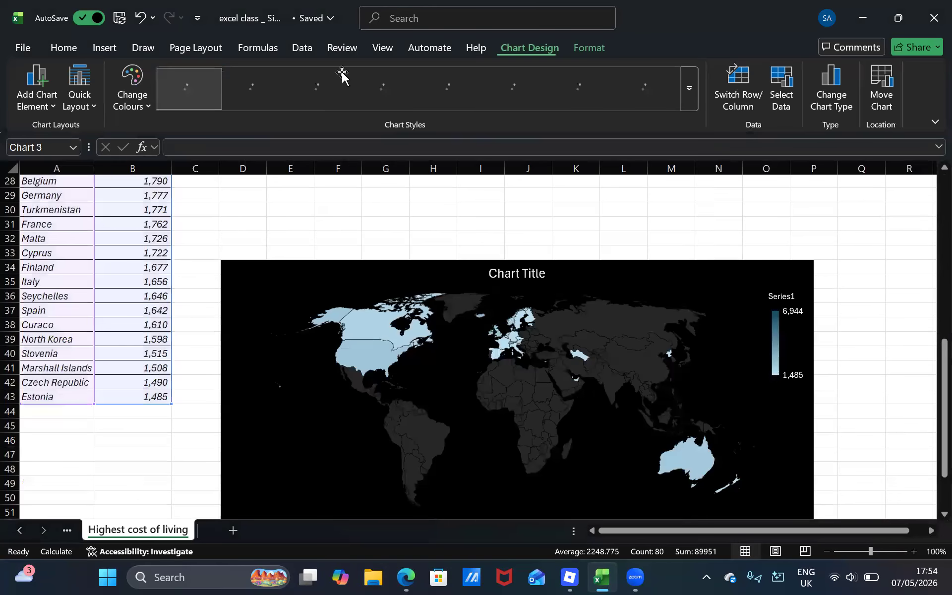
# Move the column chart beside the table with its upper-left corner at C3 and enlarge it to reach about M23
pyautogui.scroll(9, 405, 440)
pyautogui.scroll(-1, 404, 441)
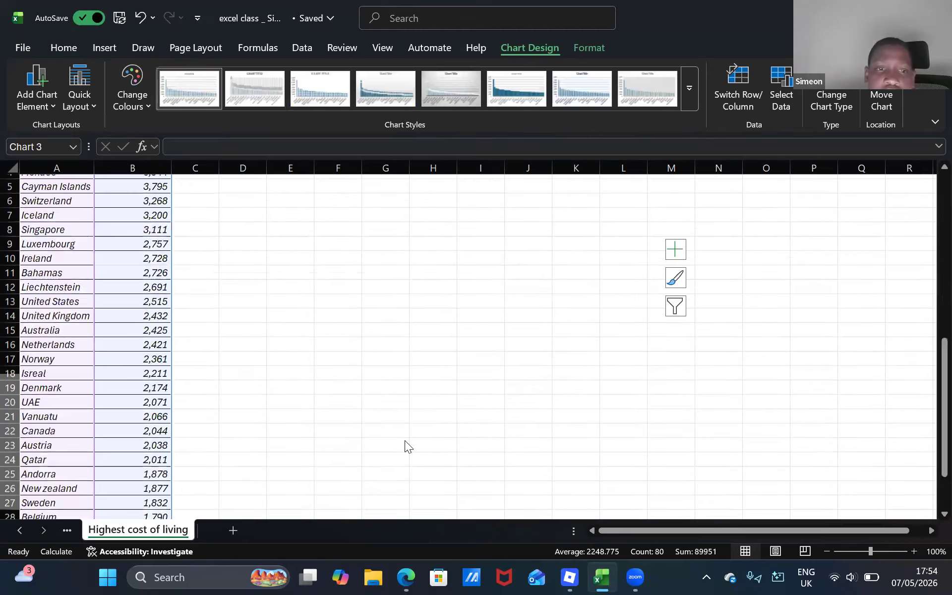
pyautogui.scroll(-14, 404, 440)
pyautogui.scroll(8, 363, 287)
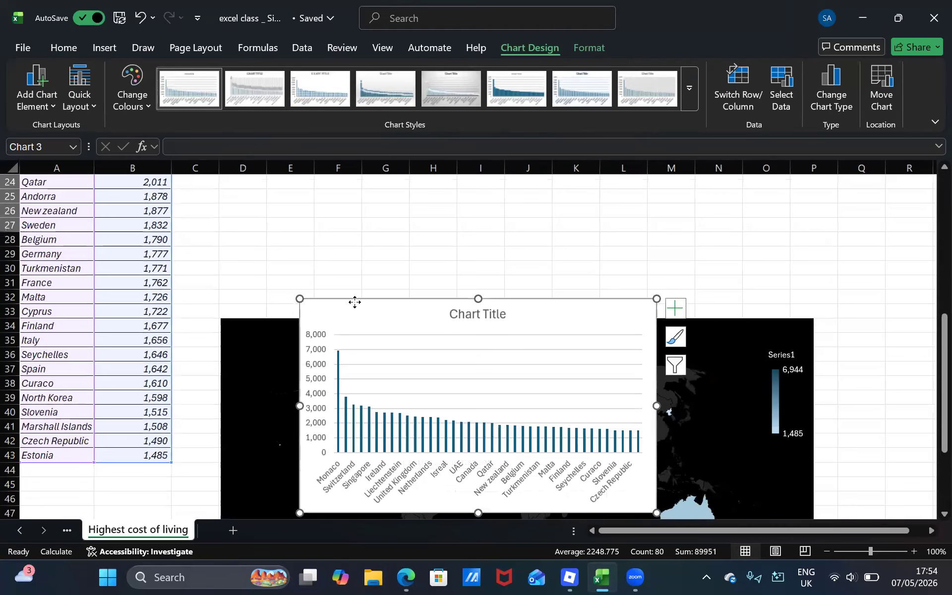
pyautogui.scroll(1, 294, 146)
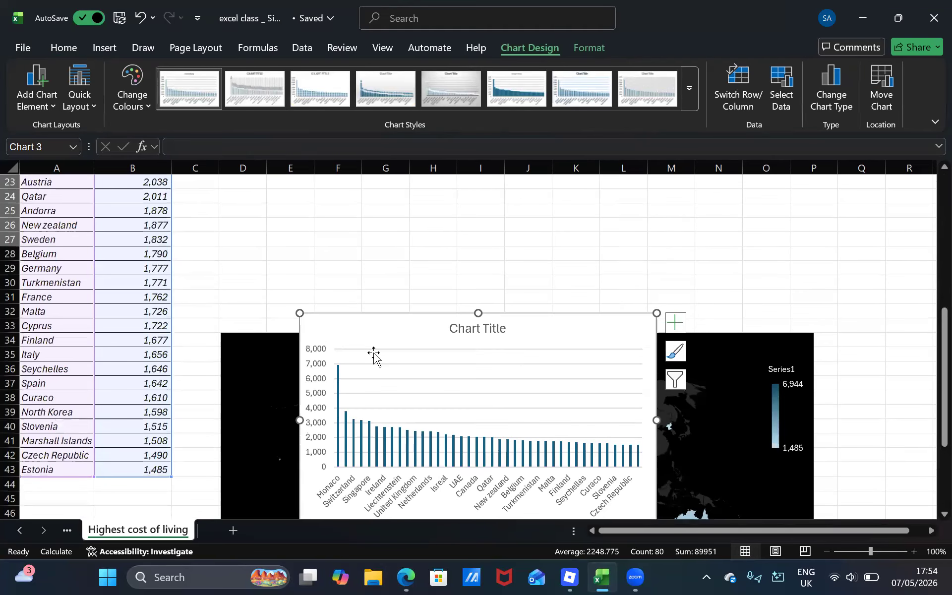
pyautogui.moveTo(374, 353); pyautogui.dragTo(277, 218)
pyautogui.scroll(6, 337, 357)
pyautogui.moveTo(266, 429); pyautogui.dragTo(278, 213)
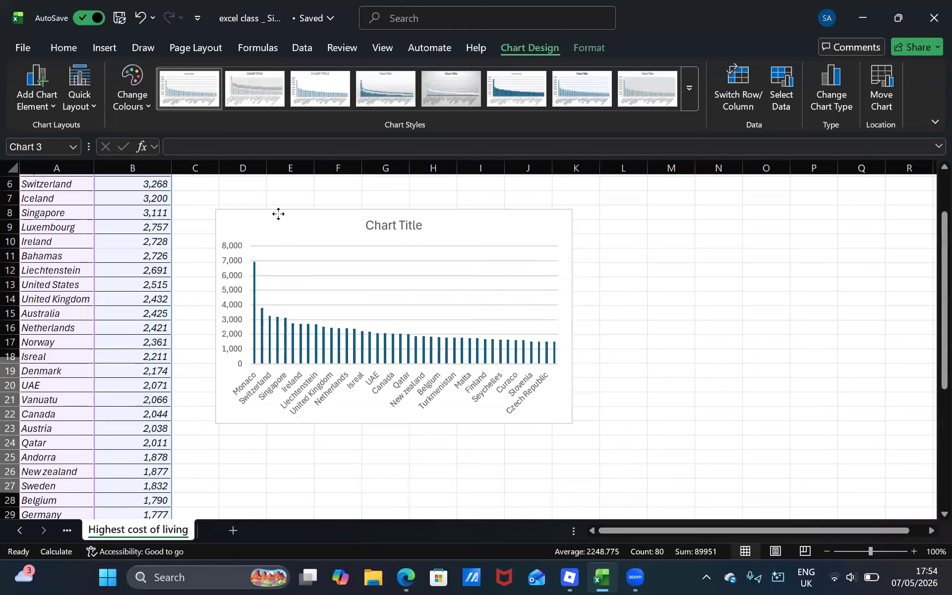
pyautogui.scroll(3, 278, 215)
pyautogui.moveTo(272, 293); pyautogui.dragTo(230, 211)
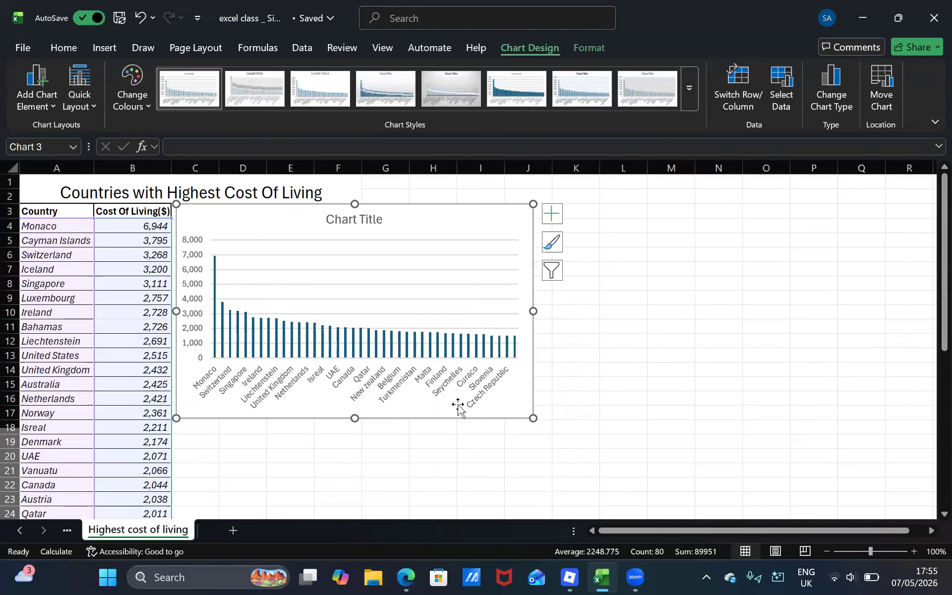
pyautogui.moveTo(533, 418); pyautogui.dragTo(695, 506)
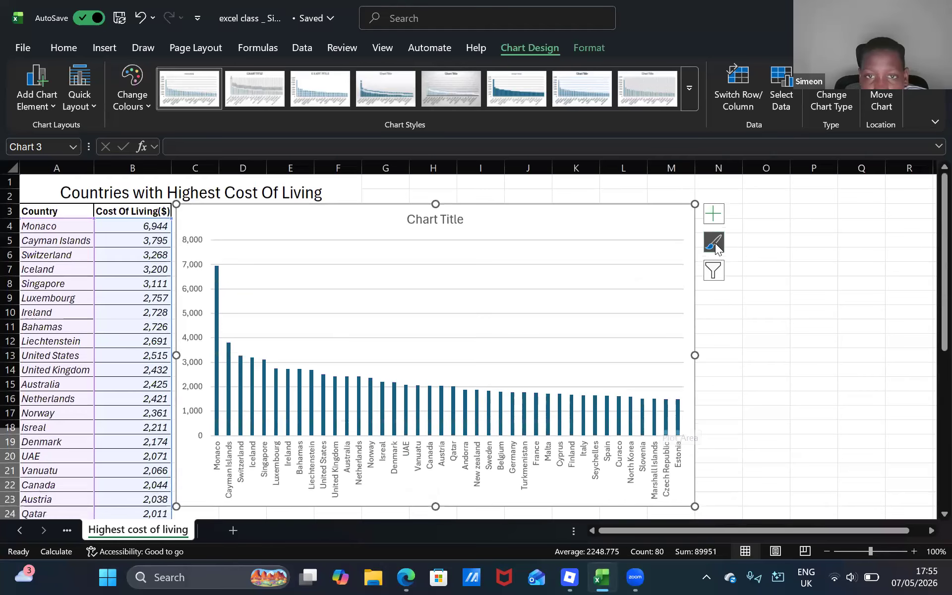
# Give the column chart the style with rotated data labels and vertical gridlines, and recolour it with the monochromatic orange palette
pyautogui.click(307, 91)
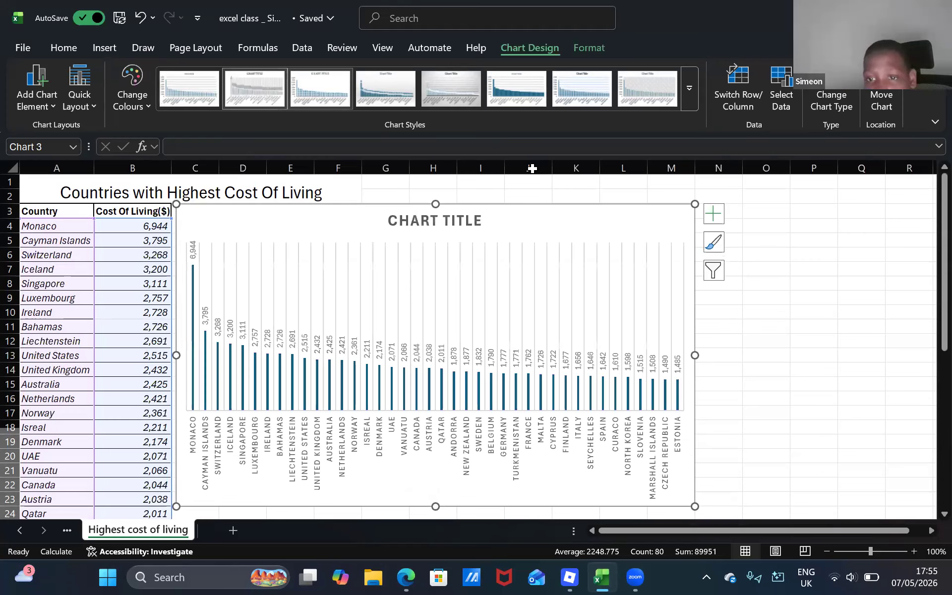
pyautogui.scroll(-2, 704, 208)
pyautogui.click(714, 213)
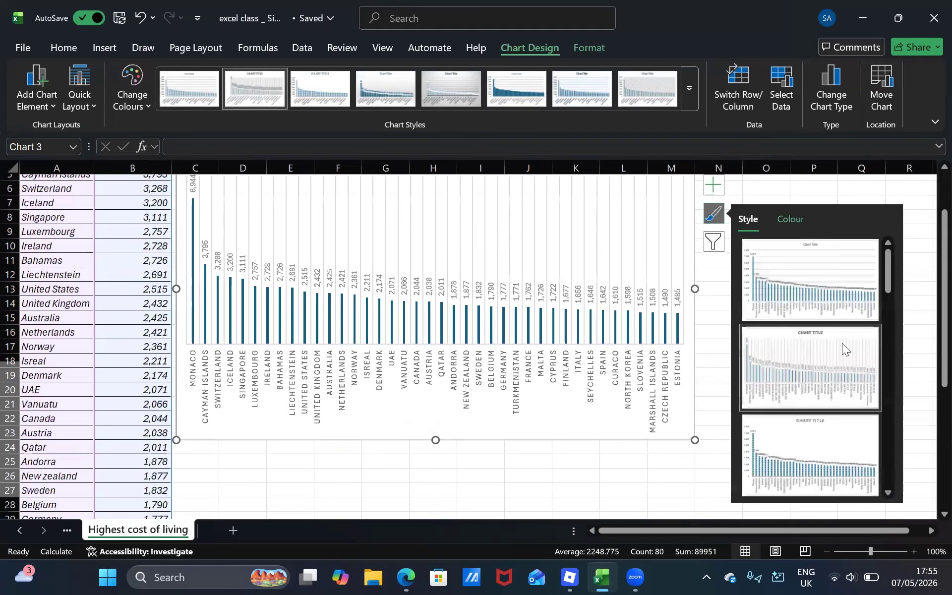
pyautogui.click(790, 219)
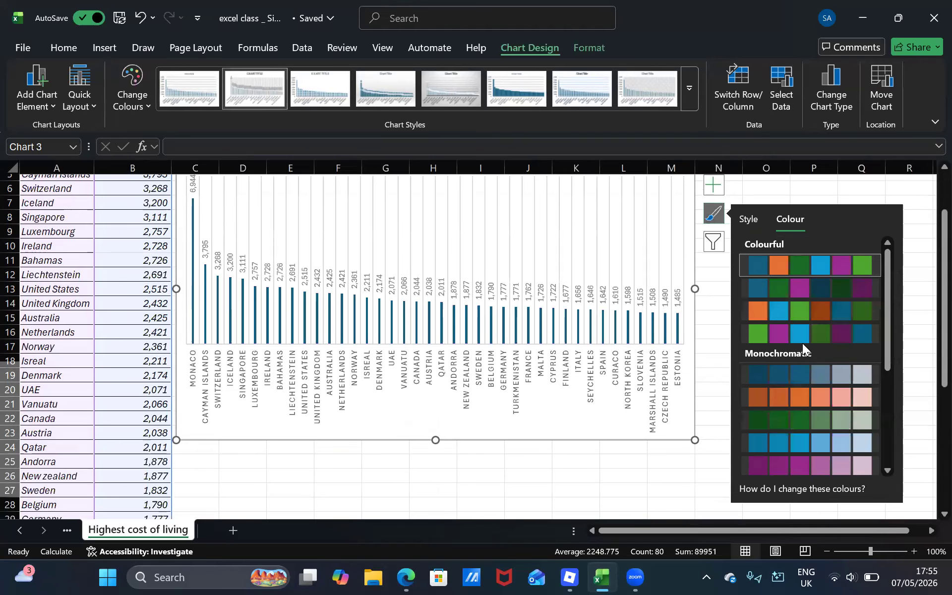
pyautogui.click(803, 403)
# Move the black map chart directly below the column chart, with its upper-left corner at about C24
pyautogui.scroll(-10, 705, 440)
pyautogui.click(501, 341)
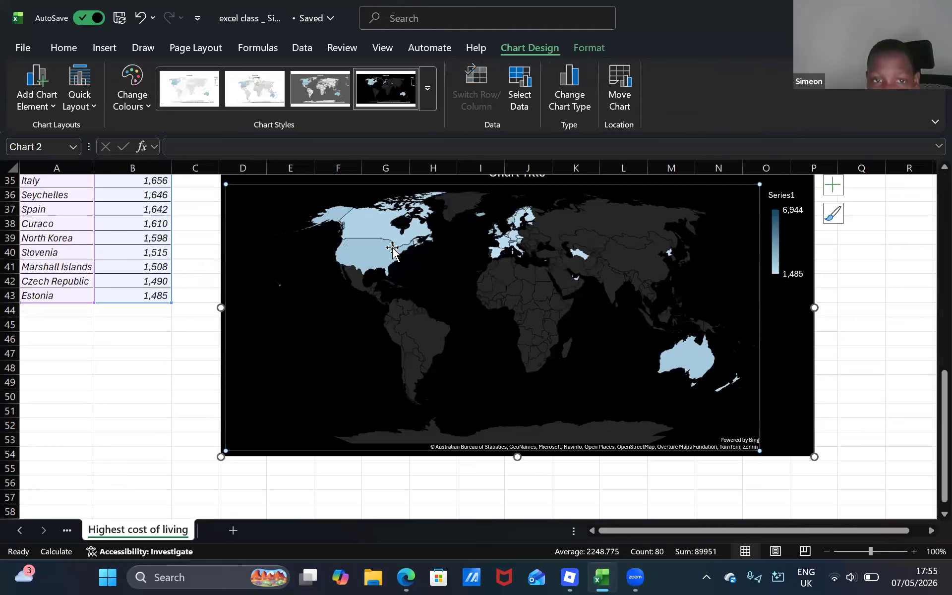
pyautogui.click(833, 213)
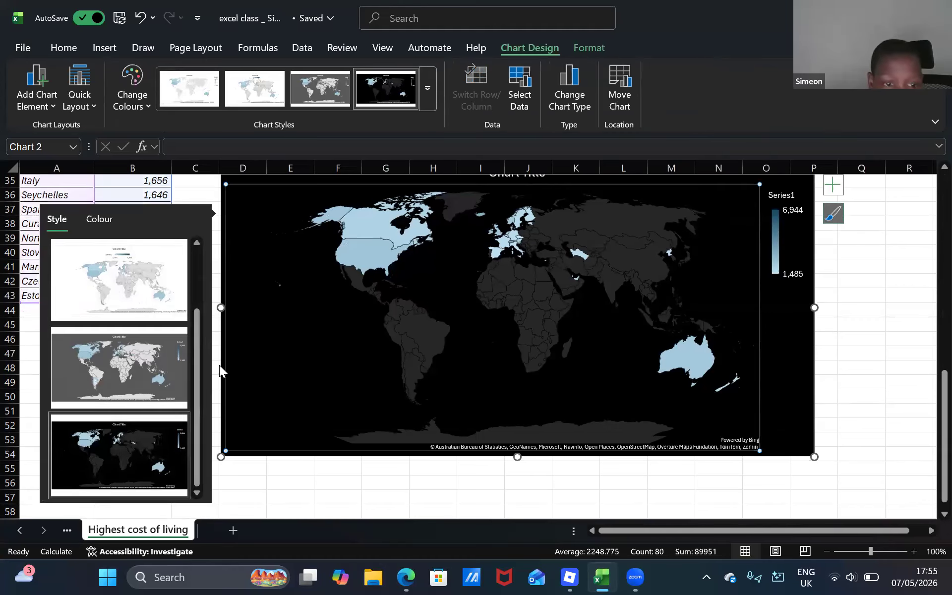
pyautogui.scroll(1, 192, 465)
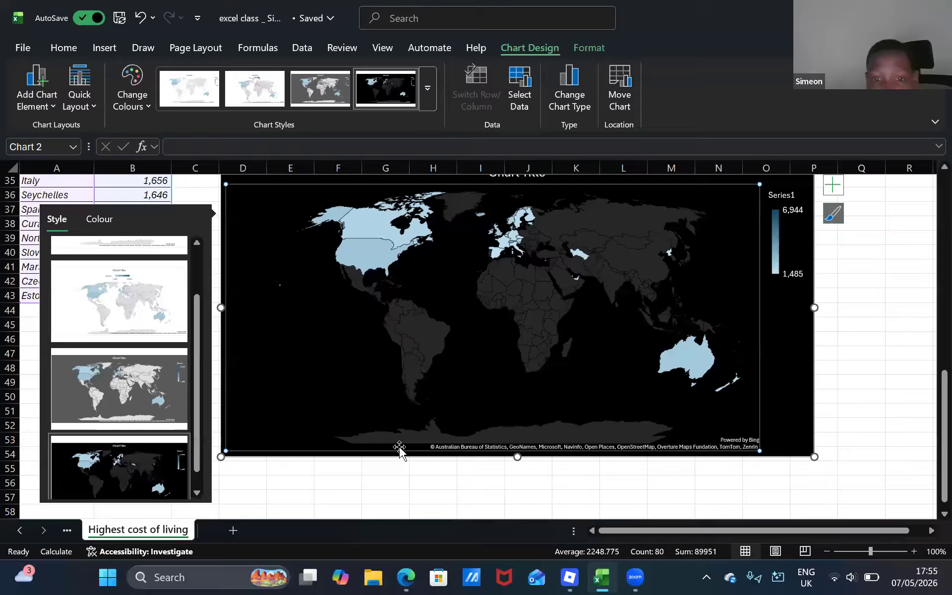
pyautogui.click(497, 492)
pyautogui.scroll(5, 420, 429)
pyautogui.moveTo(339, 400); pyautogui.dragTo(289, 253)
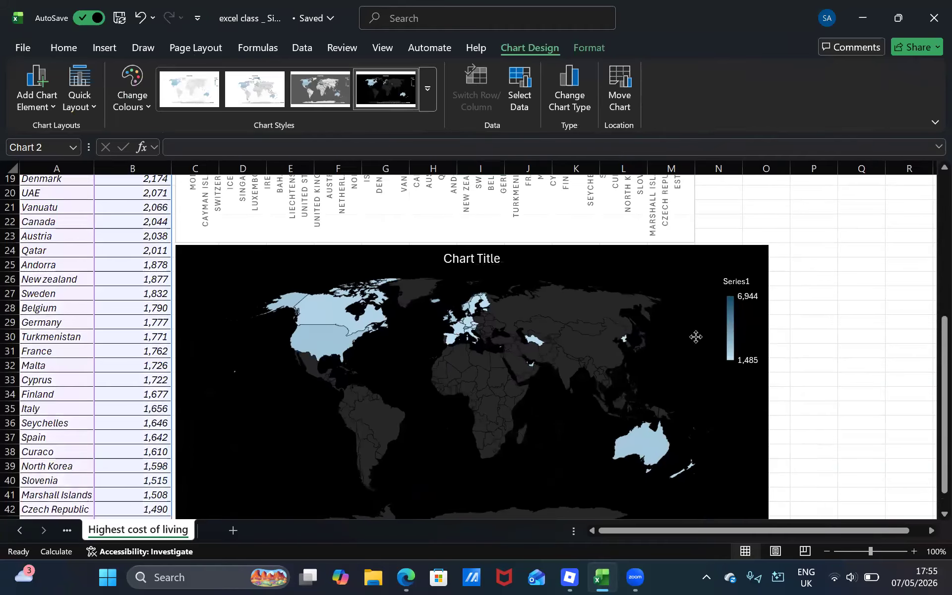
pyautogui.scroll(2, 817, 356)
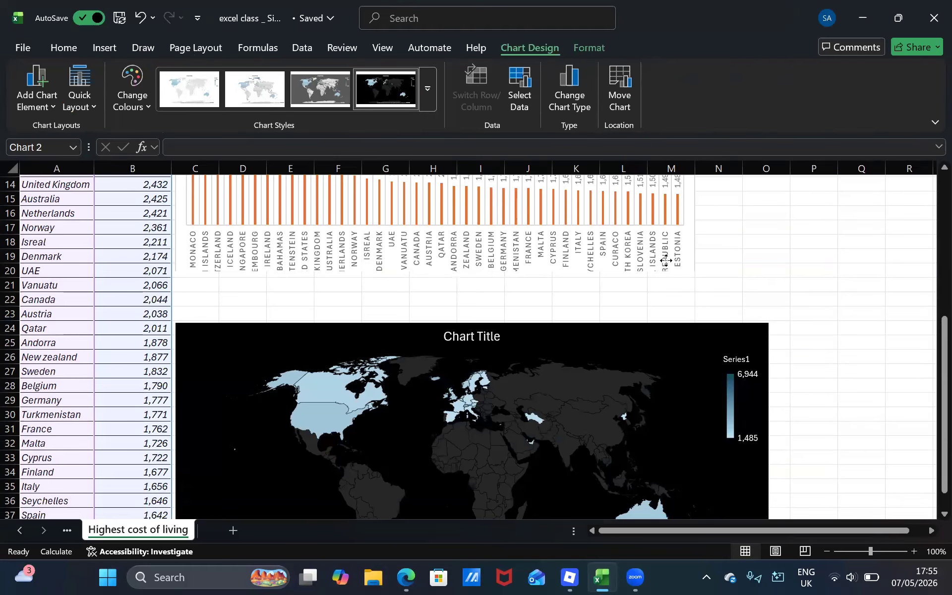
# Widen the column chart to about the map chart's width, so that it reaches column O
pyautogui.scroll(4, 666, 260)
pyautogui.click(634, 208)
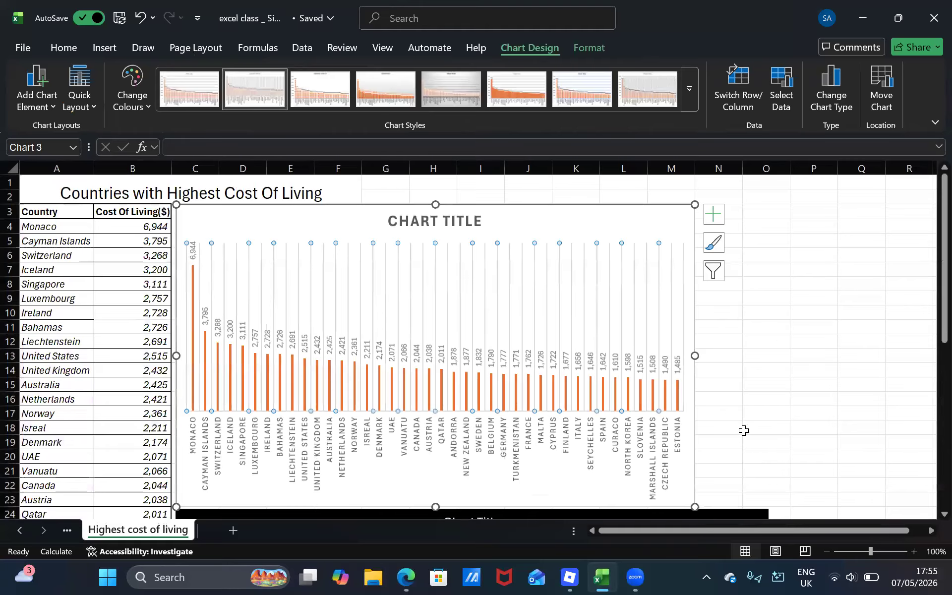
pyautogui.scroll(-2, 743, 430)
pyautogui.moveTo(693, 432); pyautogui.dragTo(766, 430)
pyautogui.scroll(1, 656, 490)
# Examine the highlighted countries on the map chart below the column chart and clear the chart selection
pyautogui.scroll(-15, 656, 490)
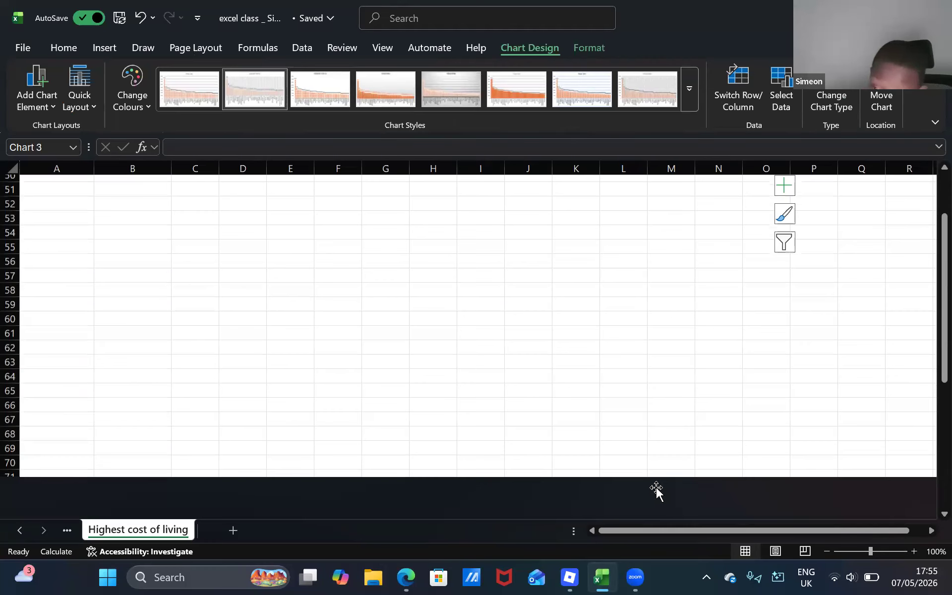
pyautogui.scroll(11, 655, 490)
pyautogui.scroll(-1, 656, 489)
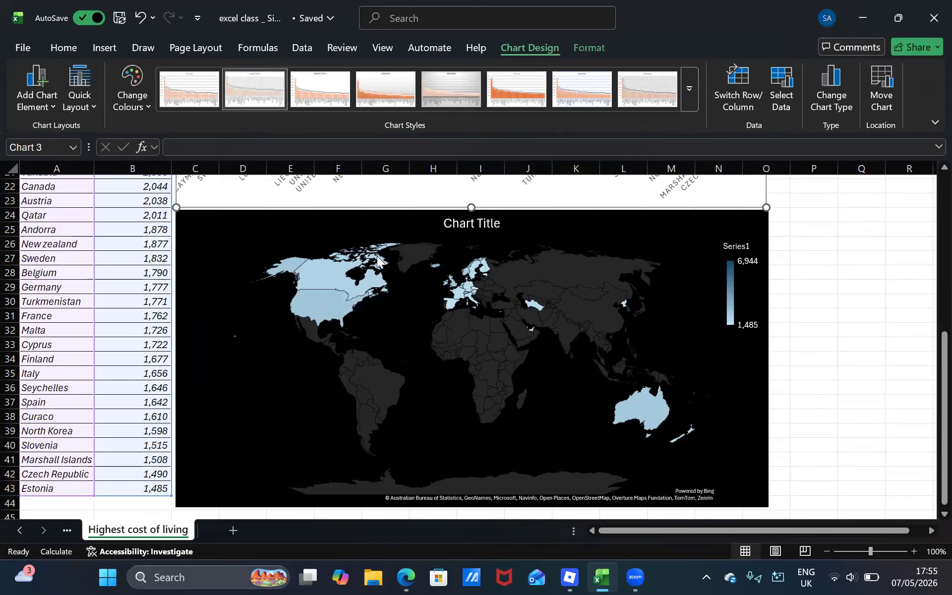
pyautogui.moveTo(378, 258)
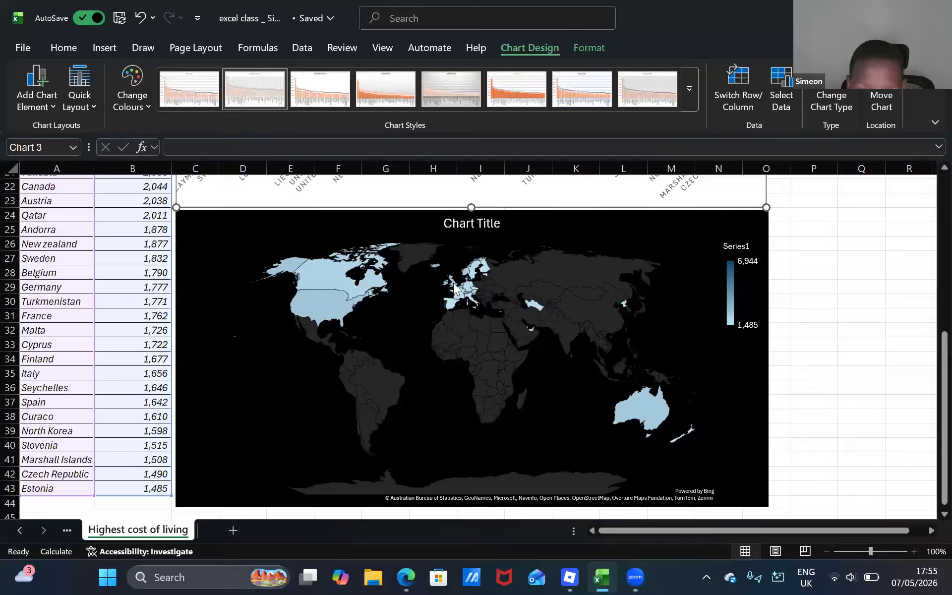
pyautogui.moveTo(454, 288)
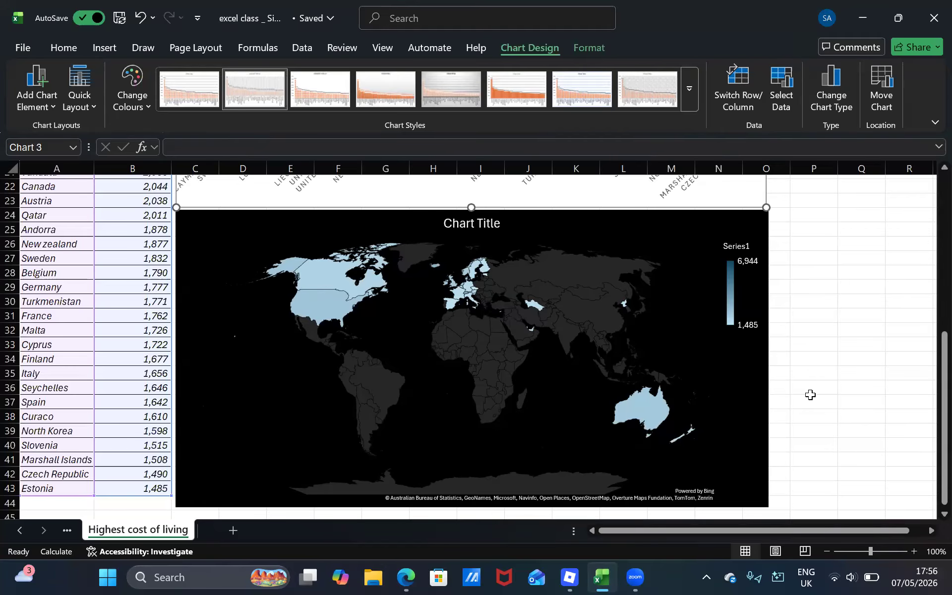
pyautogui.scroll(7, 810, 394)
pyautogui.click(853, 330)
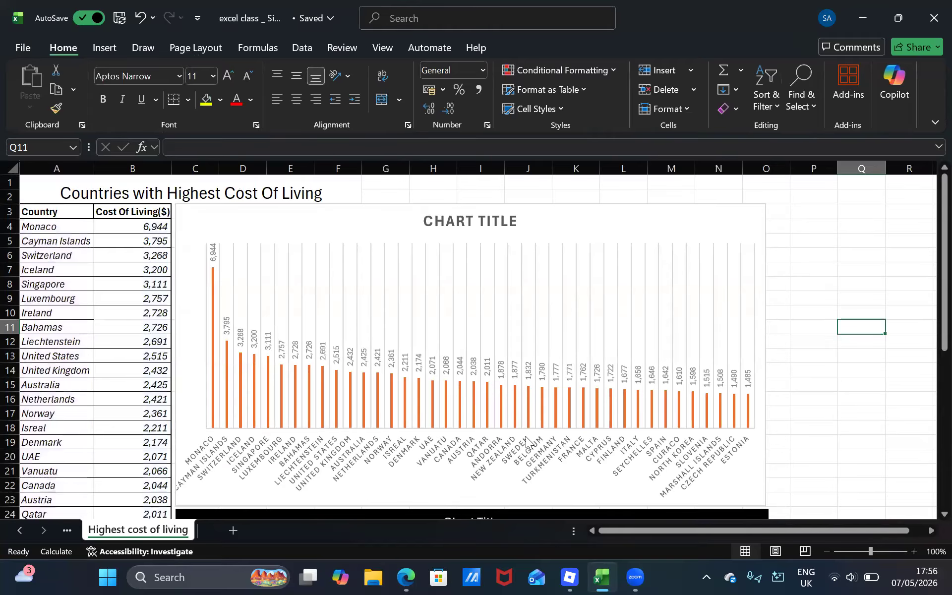
pyautogui.press('XF86AudioRaiseVolume')
pyautogui.click(11, 6)
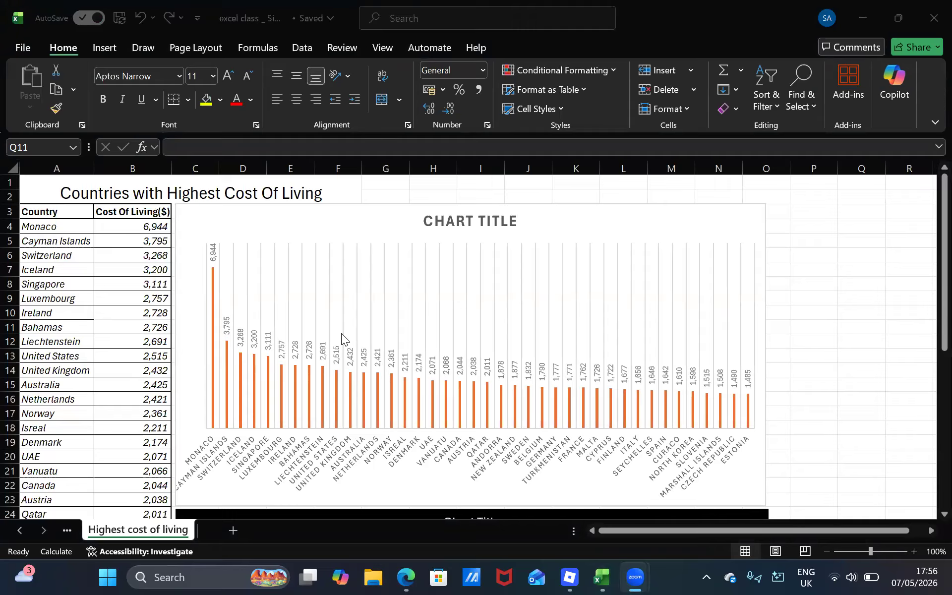
pyautogui.press('super+Tab')
pyautogui.click(389, 389)
# Review the column chart and map chart alongside the full country table
pyautogui.scroll(-5, 390, 390)
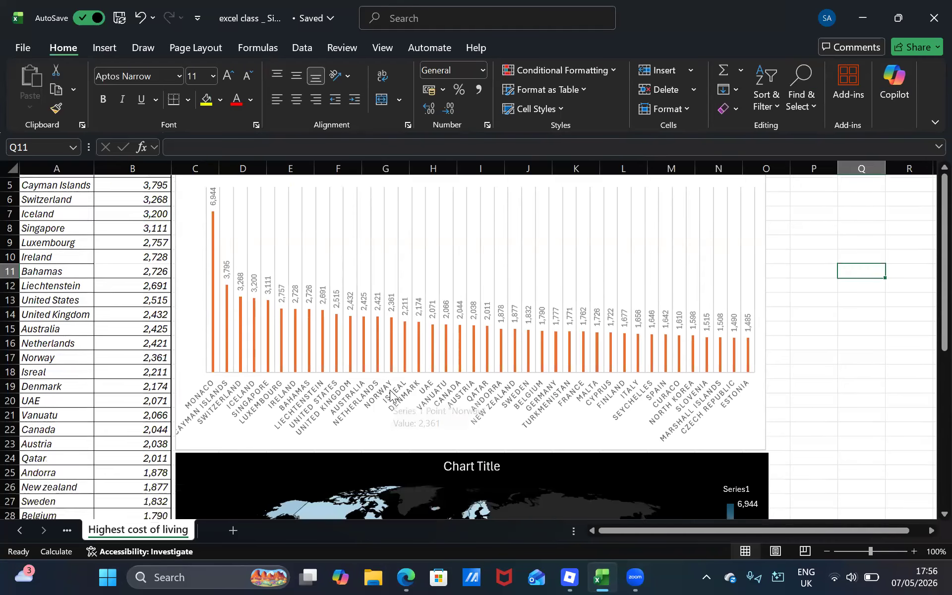
pyautogui.scroll(1, 483, 379)
pyautogui.hscroll(1, 482, 379)
pyautogui.scroll(1, 482, 380)
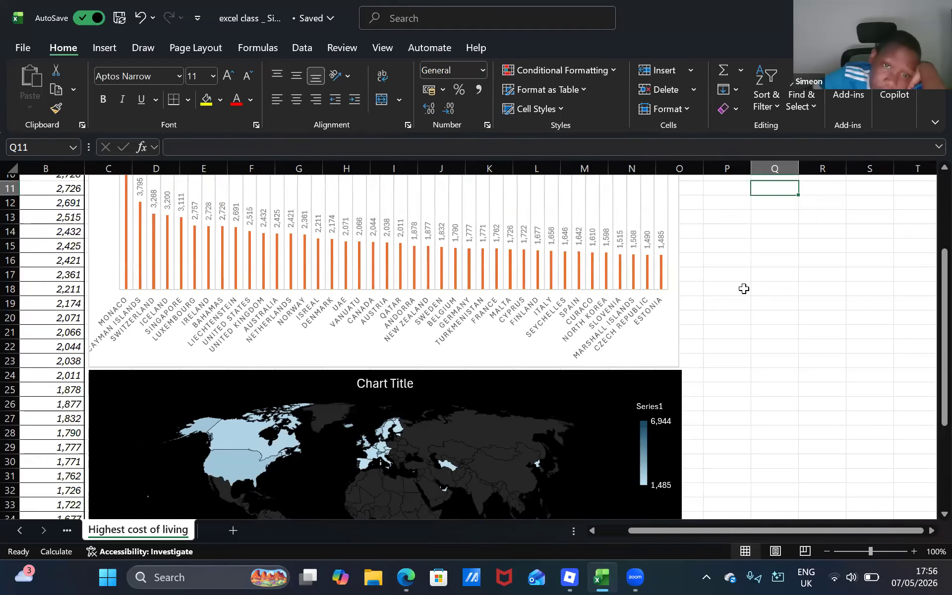
pyautogui.scroll(3, 744, 289)
pyautogui.hscroll(-1, 744, 289)
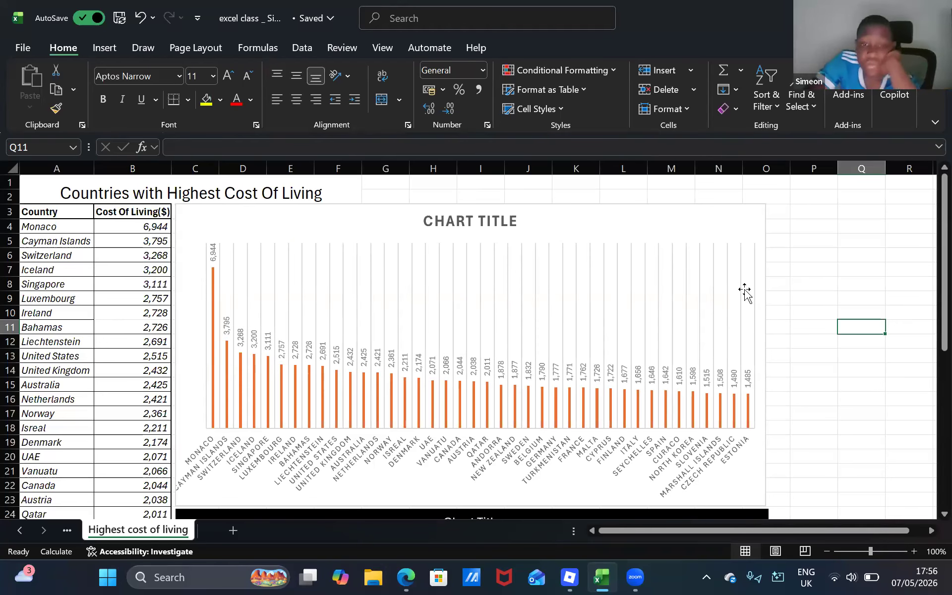
pyautogui.scroll(-1, 745, 292)
pyautogui.scroll(1, 744, 291)
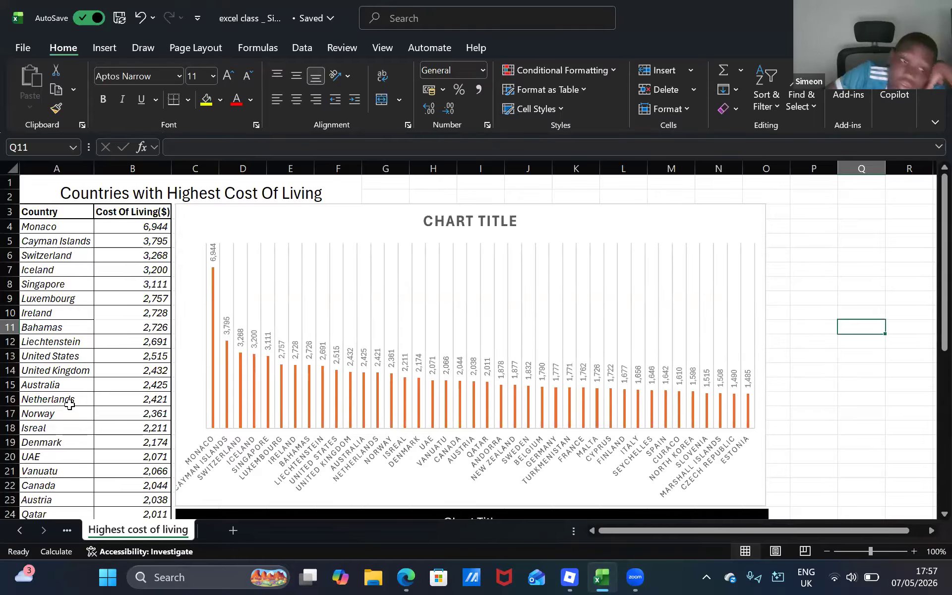
pyautogui.scroll(-6, 70, 404)
pyautogui.scroll(-4, 104, 379)
pyautogui.scroll(10, 104, 379)
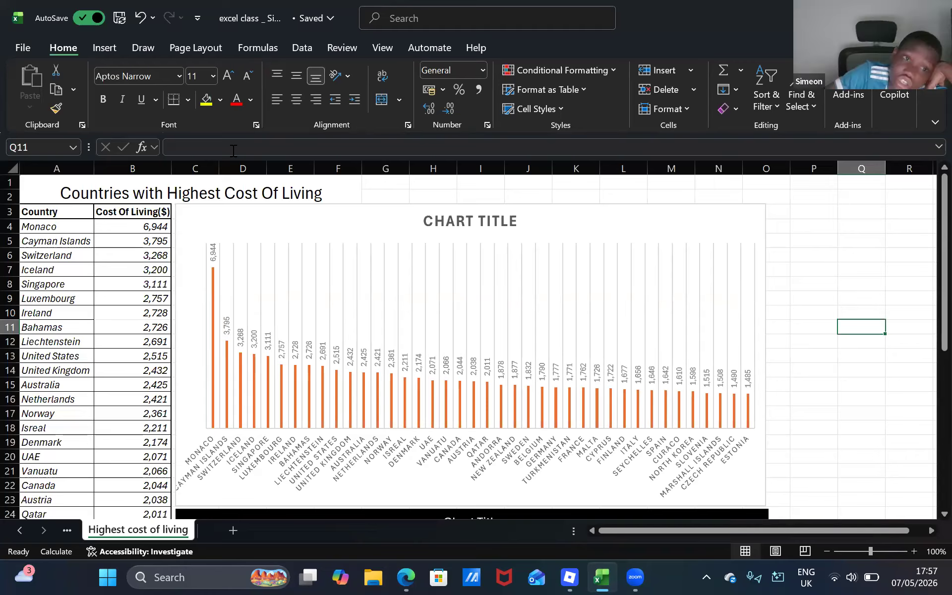
# Compare the first table entry, Monaco in row 4, with the last entry, Estonia in row 43
pyautogui.click(64, 227)
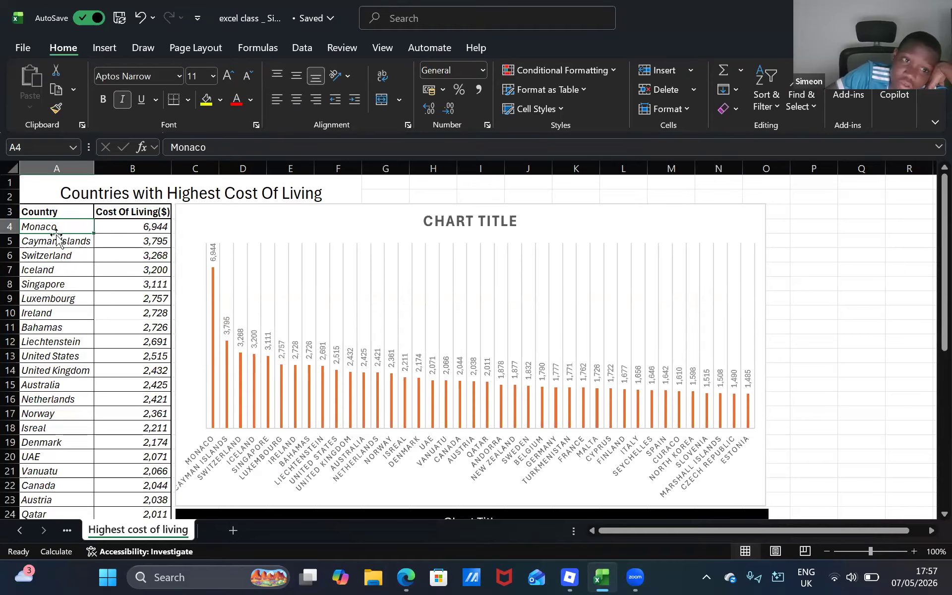
pyautogui.moveTo(63, 233); pyautogui.dragTo(133, 228)
pyautogui.click(151, 341)
pyautogui.scroll(-9, 152, 343)
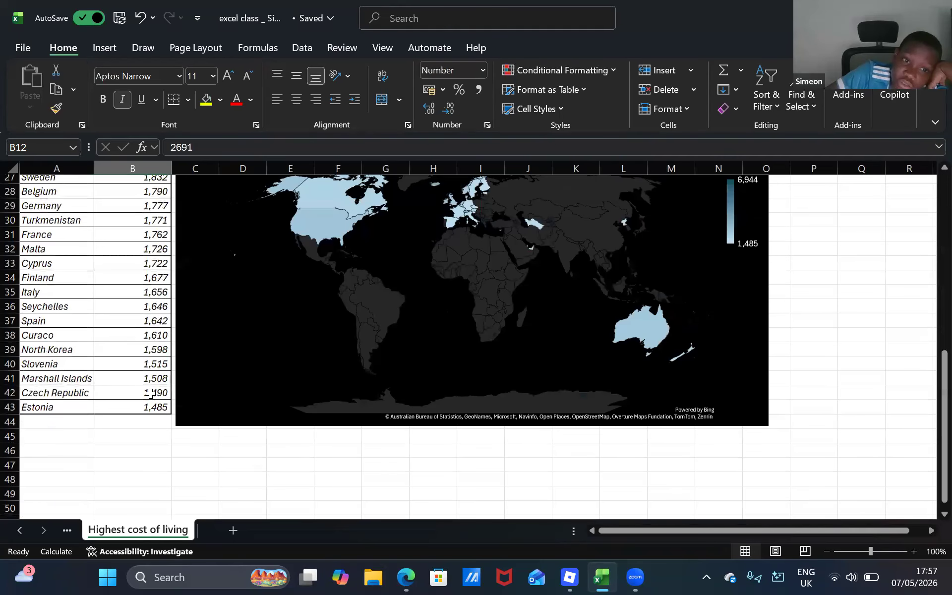
pyautogui.click(122, 409)
pyautogui.moveTo(94, 411); pyautogui.dragTo(32, 408)
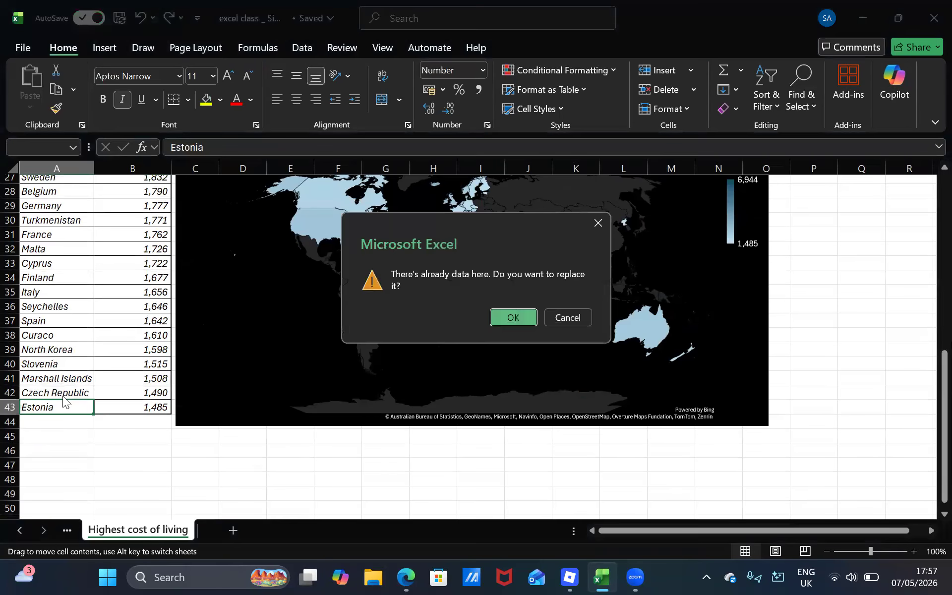
pyautogui.click(599, 223)
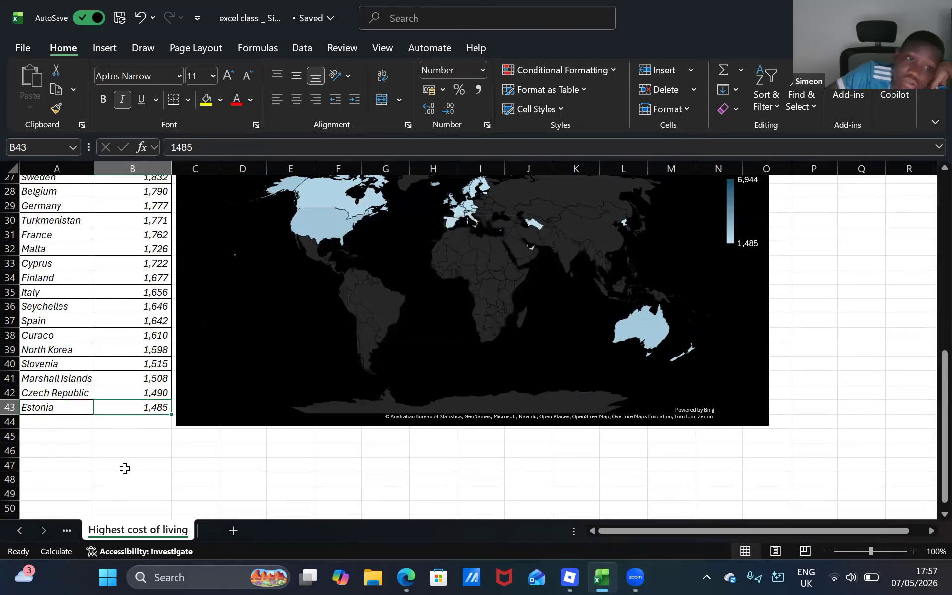
pyautogui.scroll(2, 123, 465)
pyautogui.scroll(-2, 125, 468)
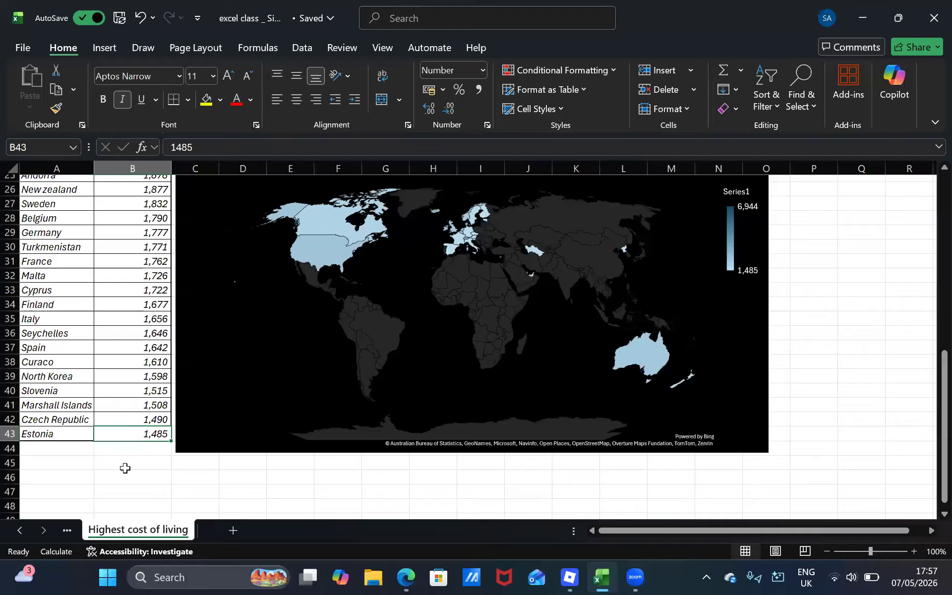
pyautogui.scroll(2, 125, 468)
pyautogui.scroll(7, 125, 468)
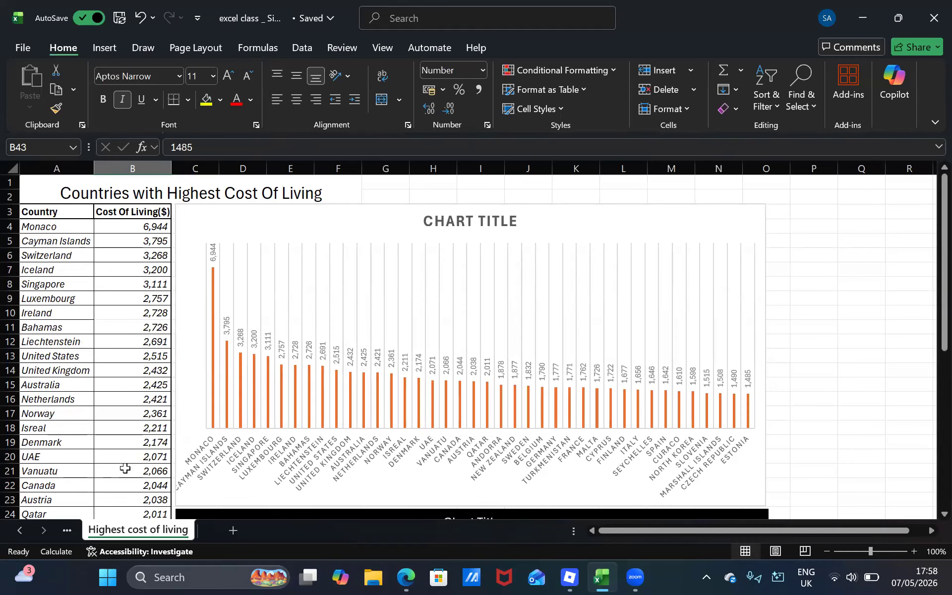
pyautogui.click(134, 312)
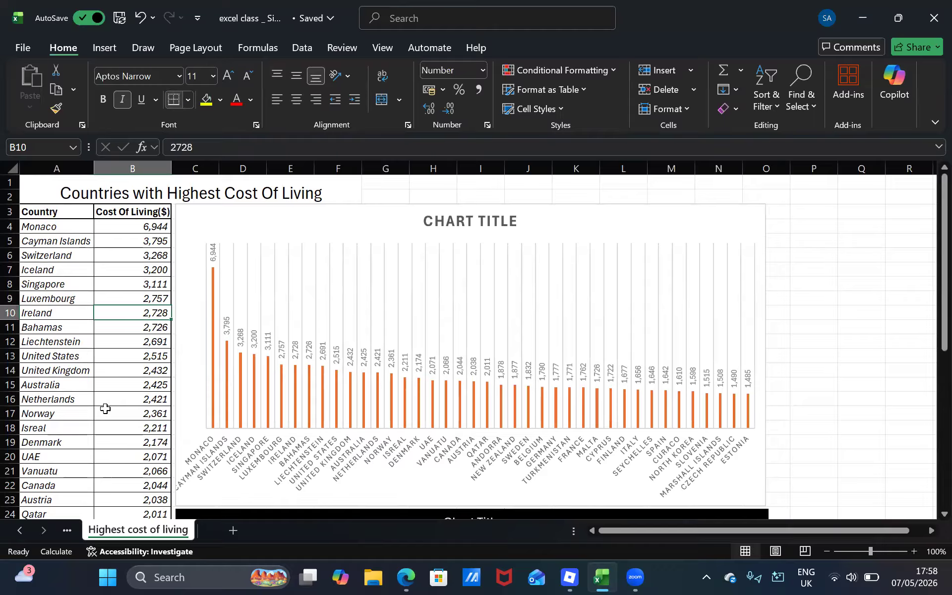
pyautogui.click(462, 185)
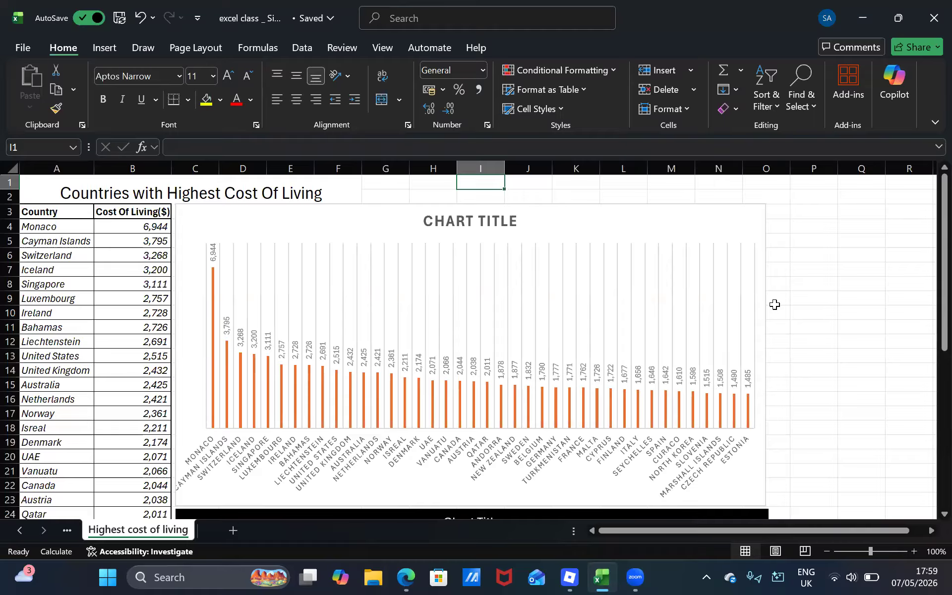
# Inspect the map chart's values for Australia, the Gulf region and western Europe, and compare them with the column chart
pyautogui.scroll(-9, 774, 304)
pyautogui.scroll(3, 775, 304)
pyautogui.scroll(-1, 775, 305)
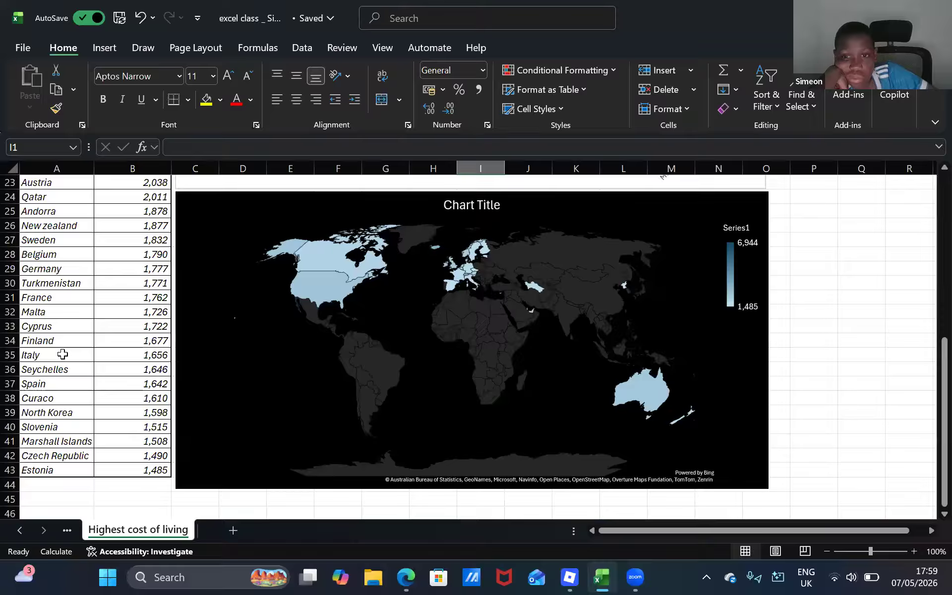
pyautogui.moveTo(643, 397)
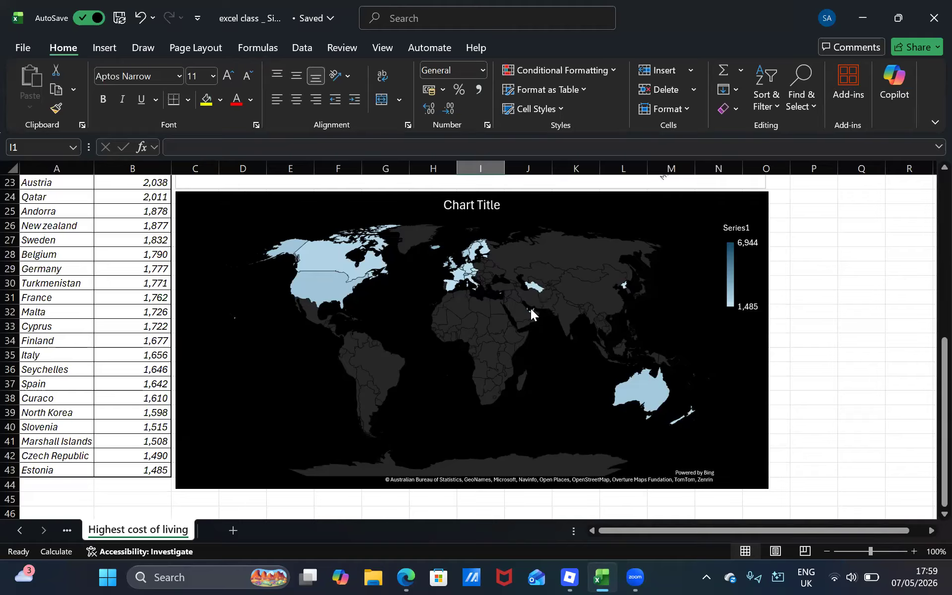
pyautogui.moveTo(532, 312)
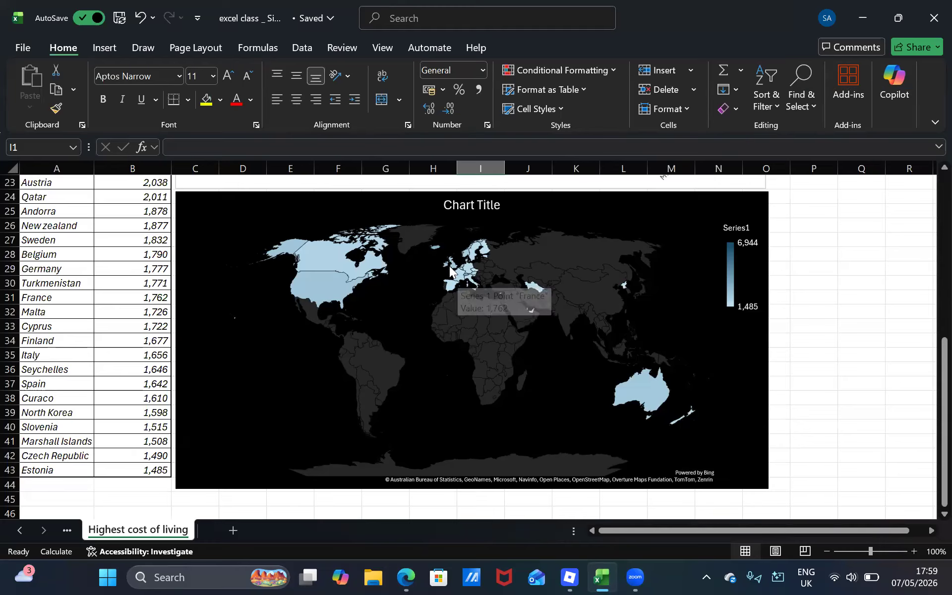
pyautogui.moveTo(462, 271)
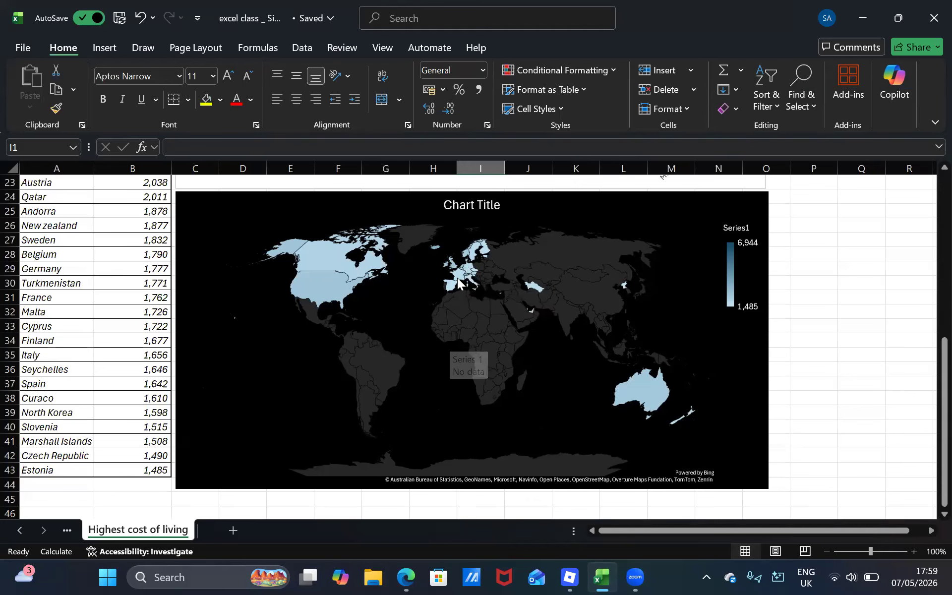
pyautogui.scroll(8, 659, 439)
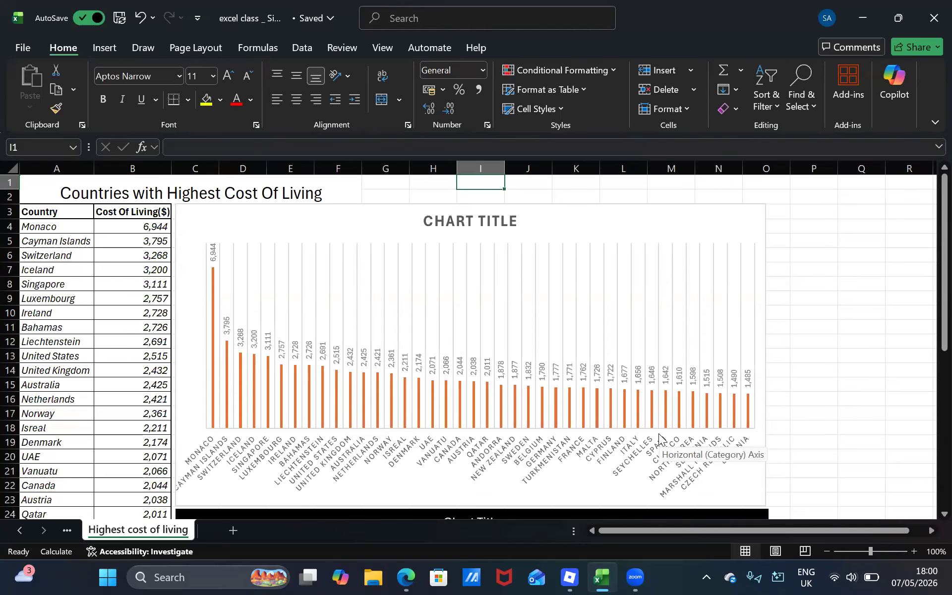
pyautogui.scroll(-5, 659, 437)
pyautogui.scroll(5, 658, 436)
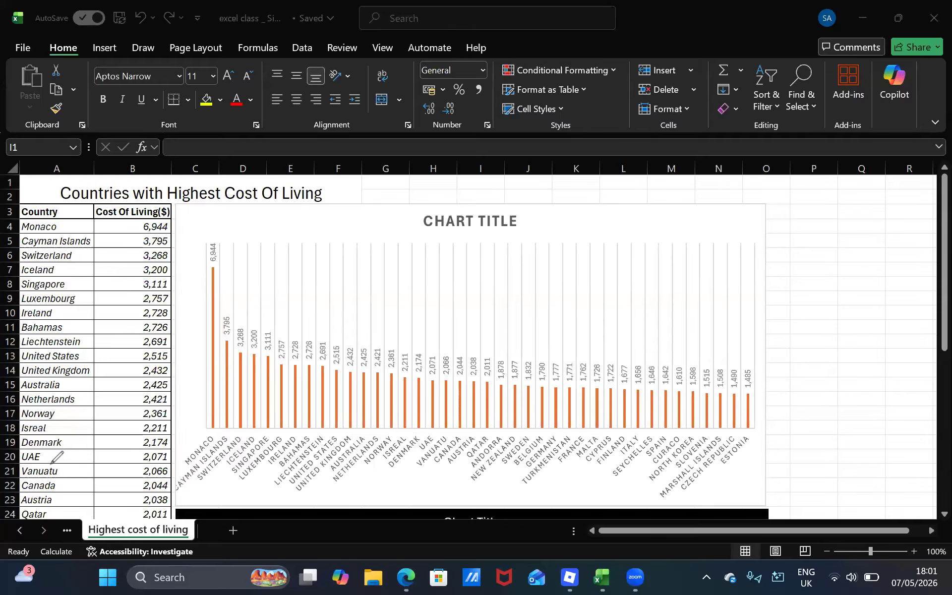
# Examine both charts again and check the map chart's values for Australia, New Zealand and Scandinavia
pyautogui.scroll(-9, 435, 484)
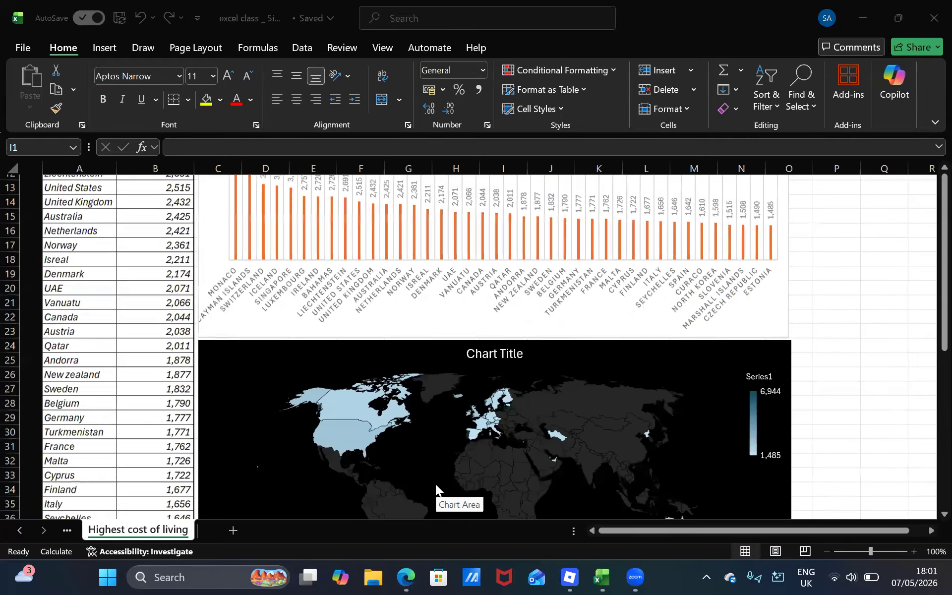
pyautogui.scroll(5, 435, 484)
pyautogui.scroll(-1, 435, 484)
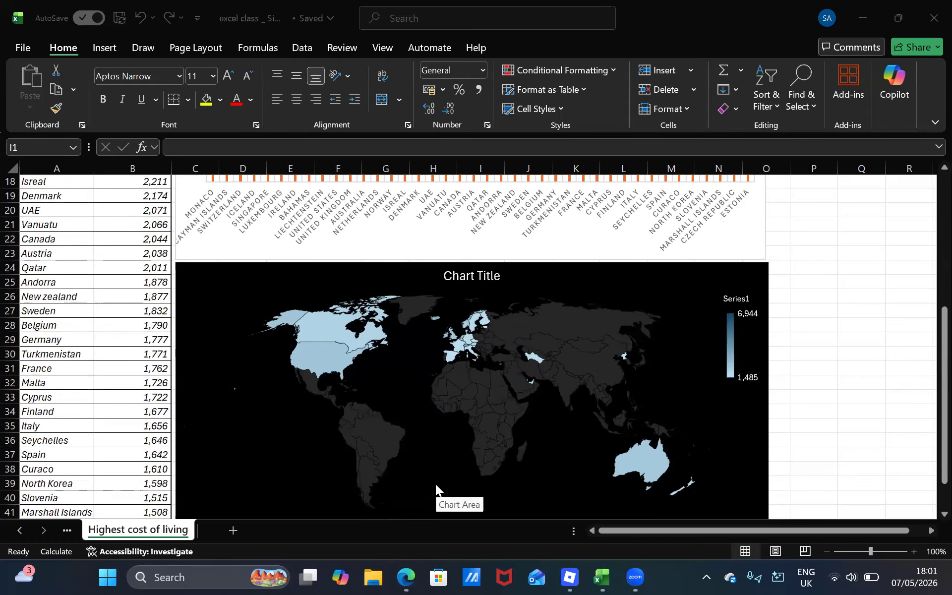
pyautogui.moveTo(450, 353)
pyautogui.scroll(-2, 533, 500)
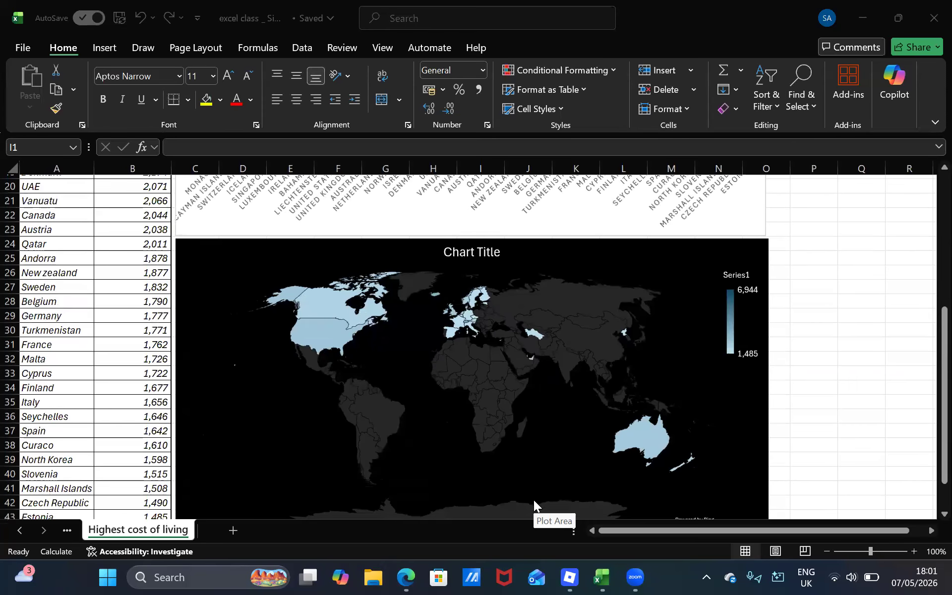
pyautogui.scroll(3, 534, 499)
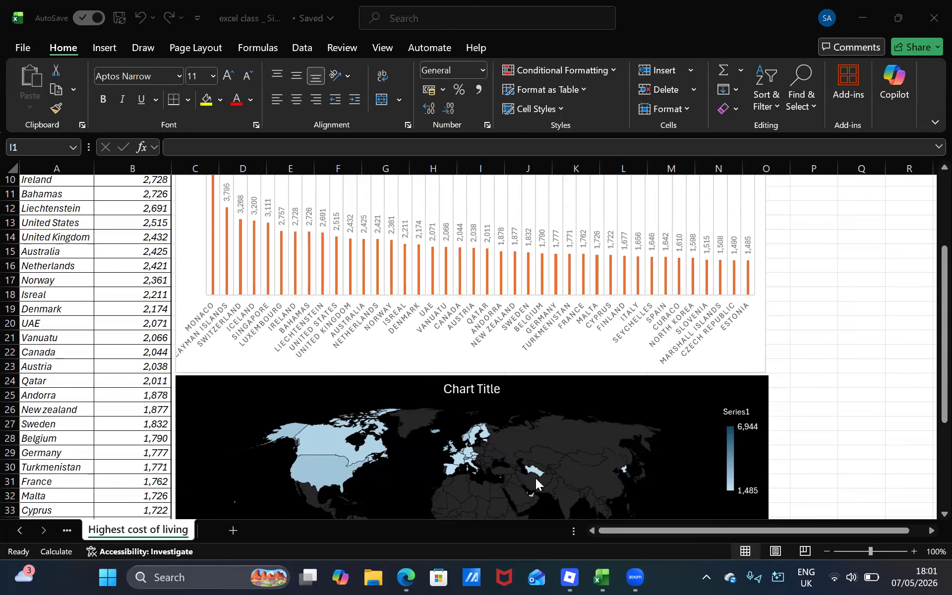
pyautogui.scroll(-2, 535, 478)
pyautogui.scroll(-1, 536, 478)
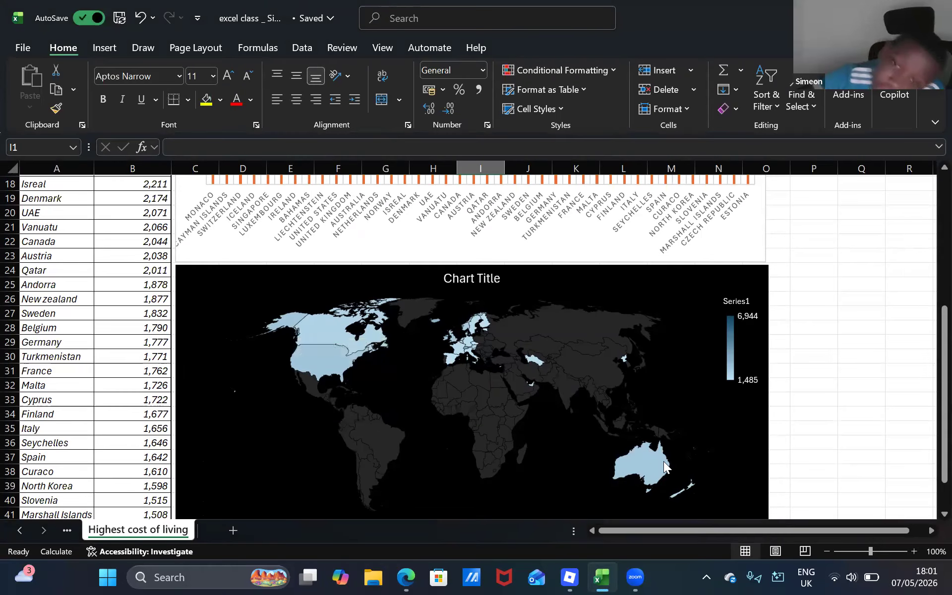
pyautogui.moveTo(647, 464)
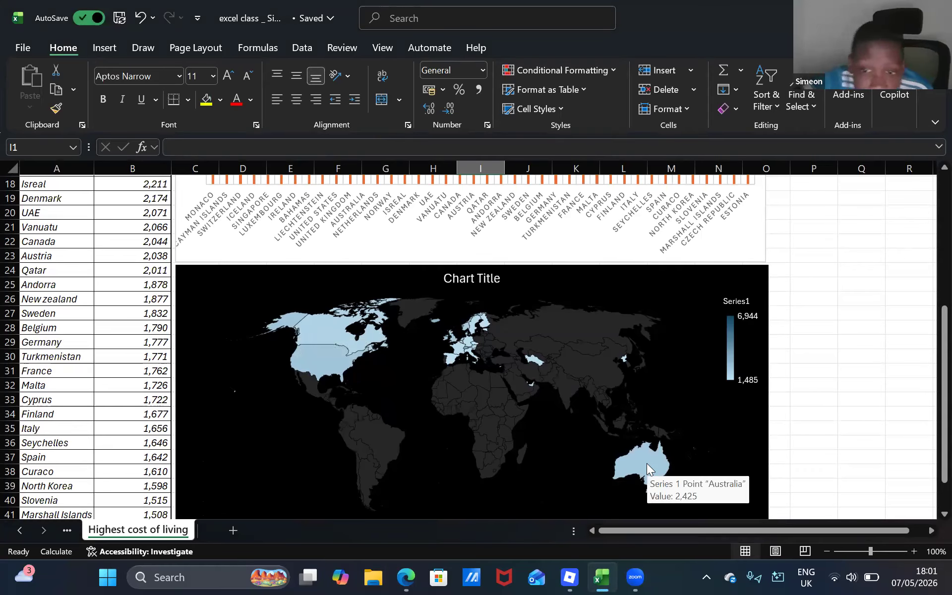
pyautogui.moveTo(681, 487)
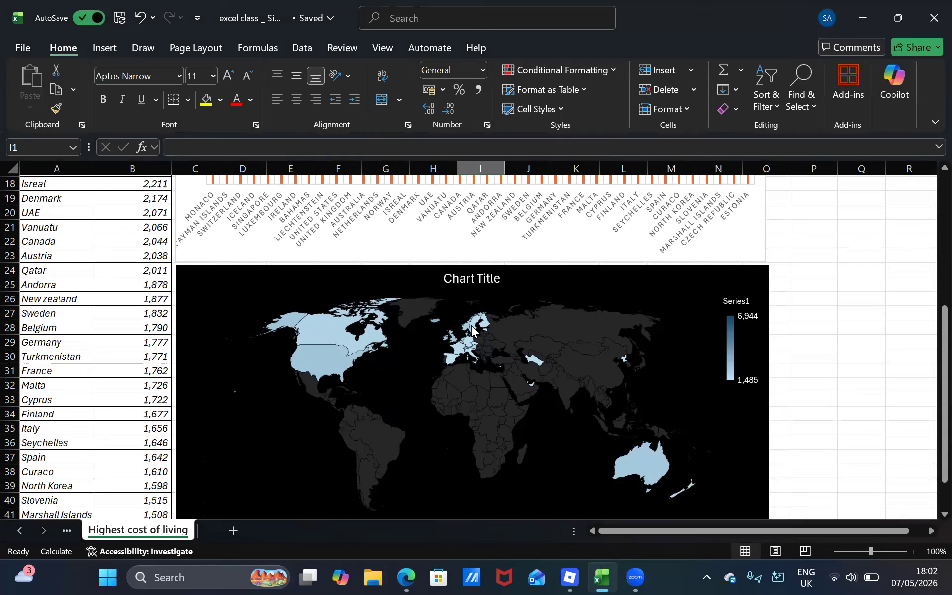
pyautogui.moveTo(472, 328)
# Enlarge the map chart from its lower-right corner so that it reaches about Q49
pyautogui.scroll(-5, 501, 446)
pyautogui.click(758, 356)
pyautogui.moveTo(770, 360); pyautogui.dragTo(881, 466)
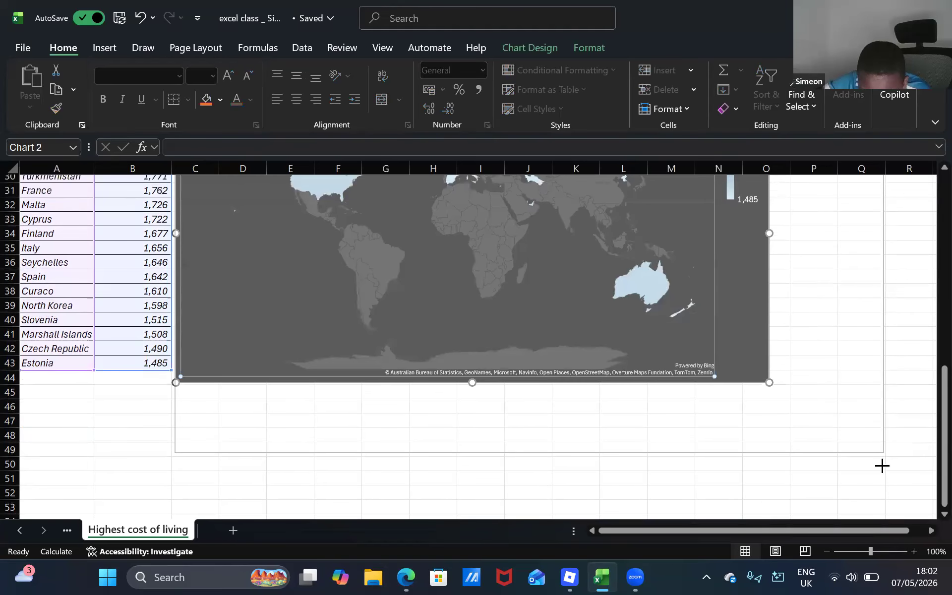
pyautogui.scroll(4, 565, 276)
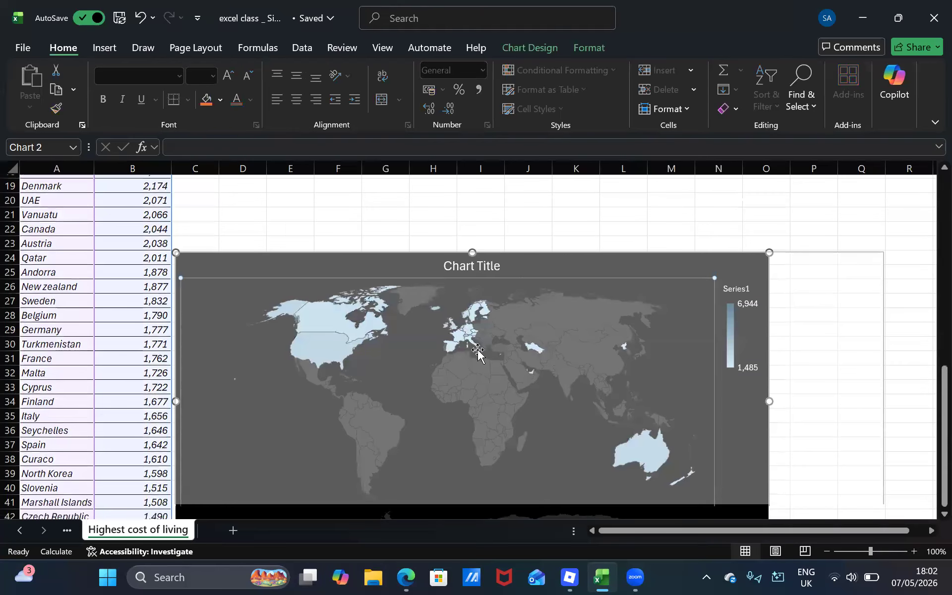
# Examine the enlarged map chart and check its value for France
pyautogui.scroll(-6, 505, 372)
pyautogui.scroll(9, 506, 372)
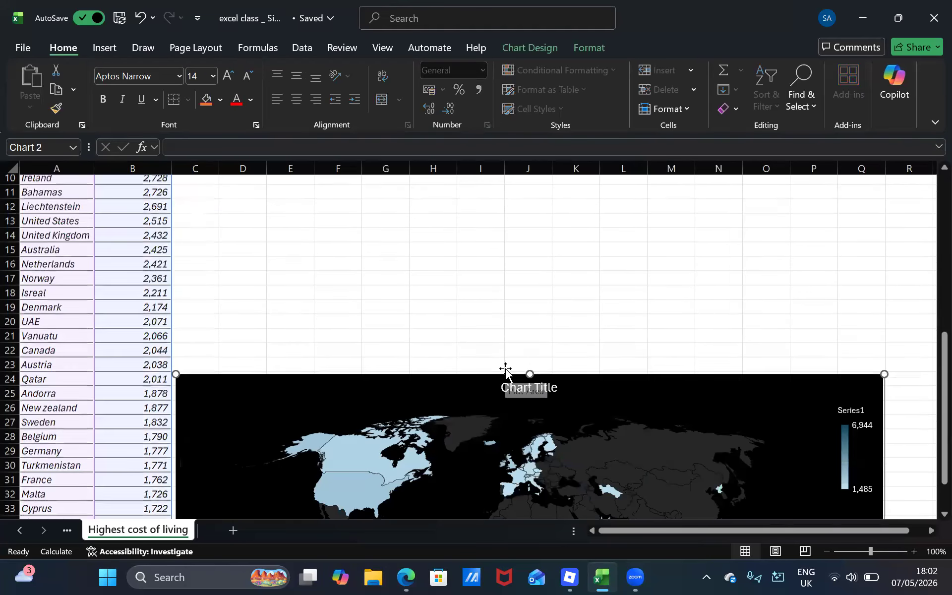
pyautogui.scroll(-1, 505, 370)
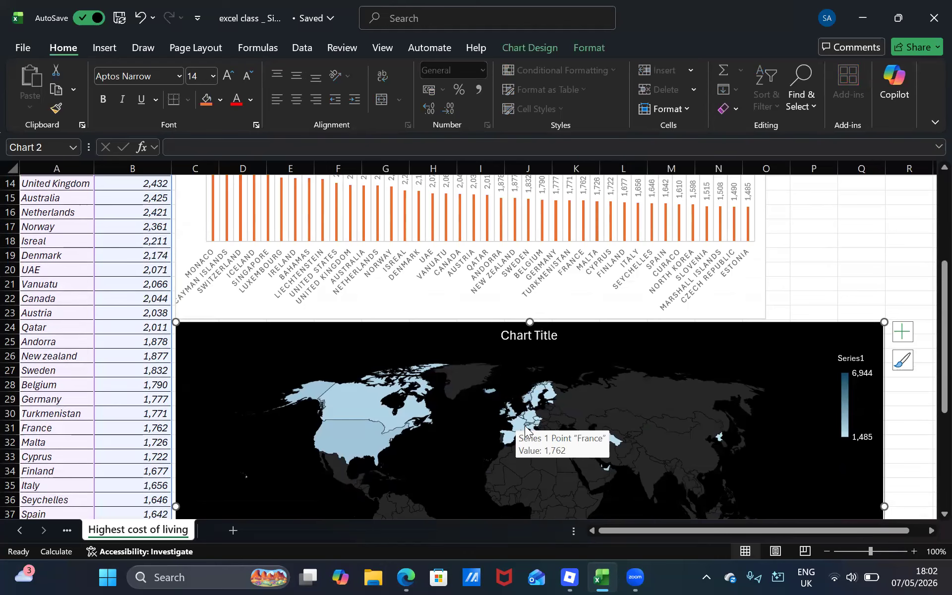
pyautogui.moveTo(517, 417)
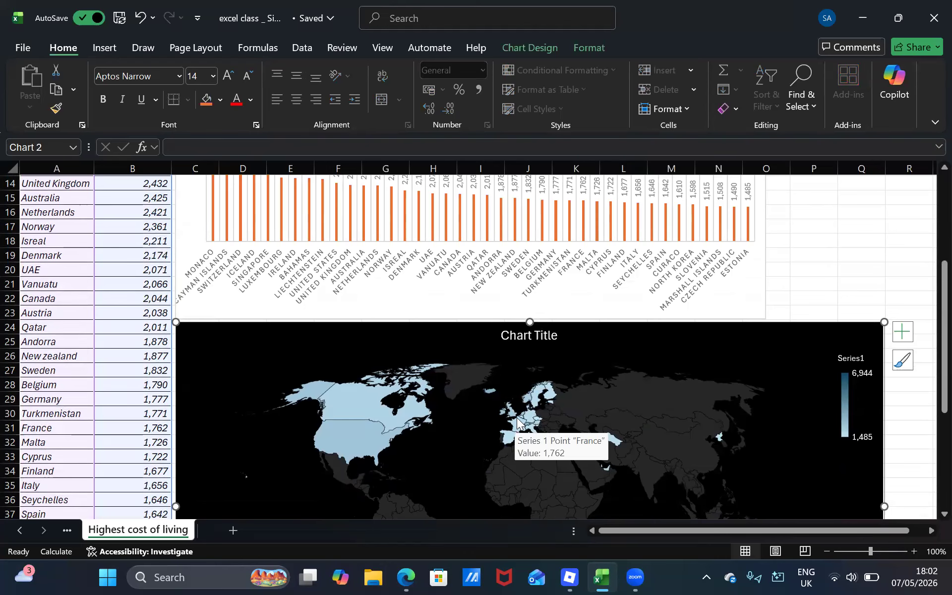
# Select Belgium's cost in B28 and review the whole country table alongside the column and map charts
pyautogui.click(138, 384)
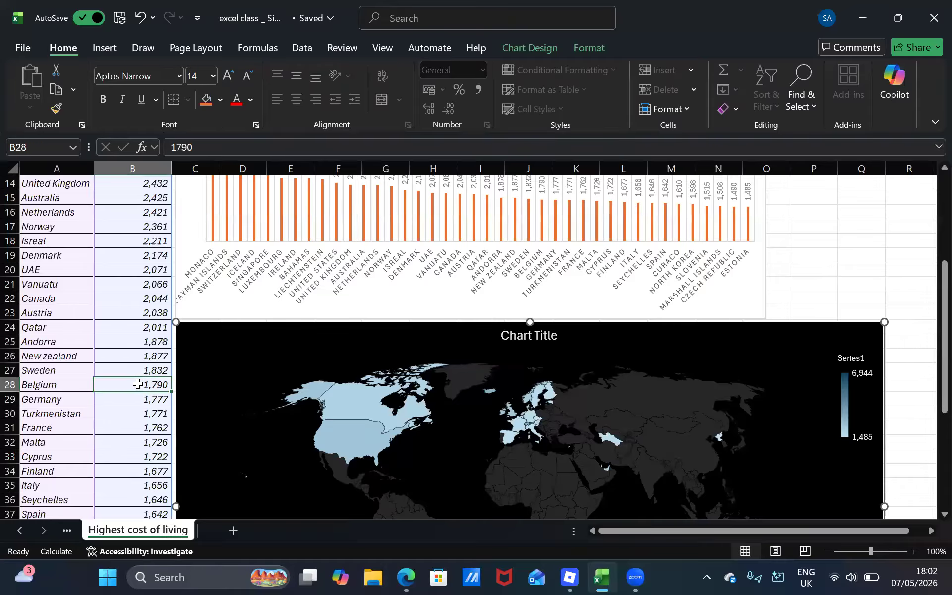
pyautogui.scroll(4, 138, 384)
pyautogui.scroll(-6, 138, 384)
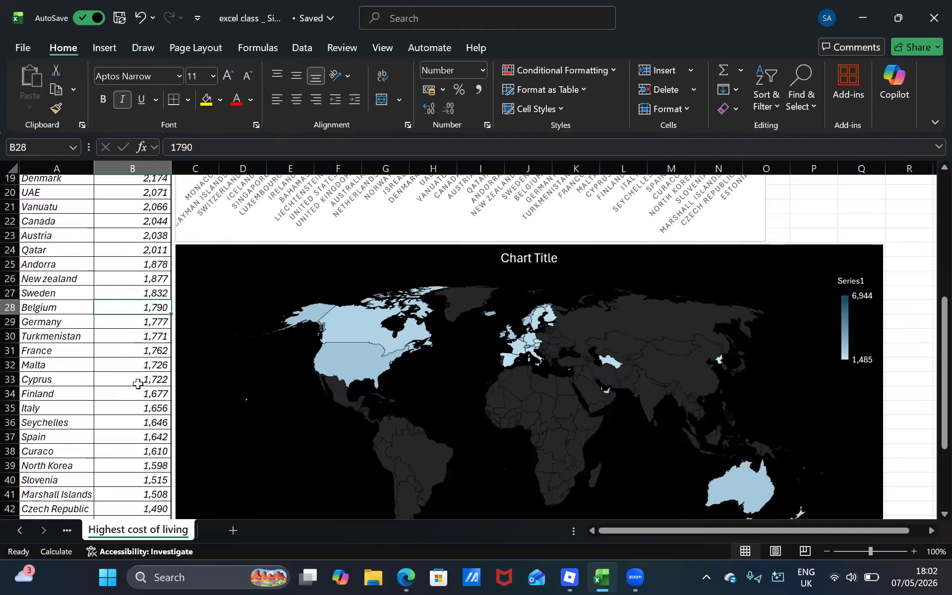
pyautogui.scroll(6, 137, 385)
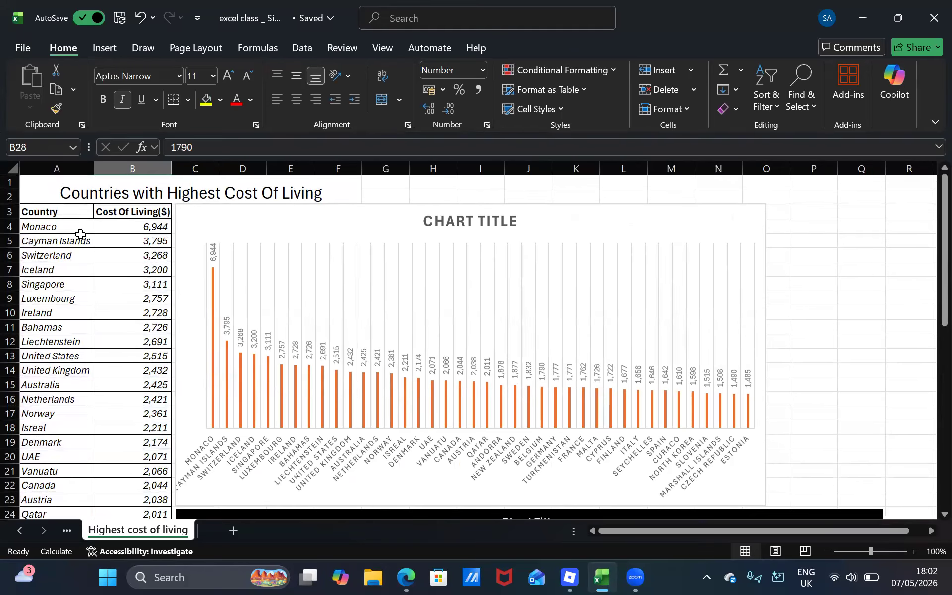
pyautogui.scroll(-6, 80, 233)
pyautogui.scroll(-3, 80, 233)
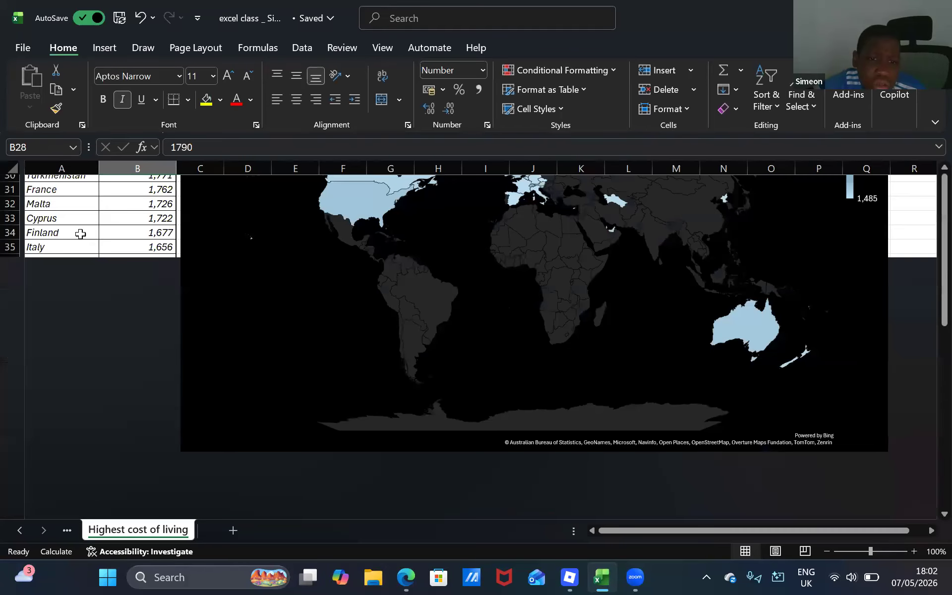
pyautogui.scroll(10, 80, 233)
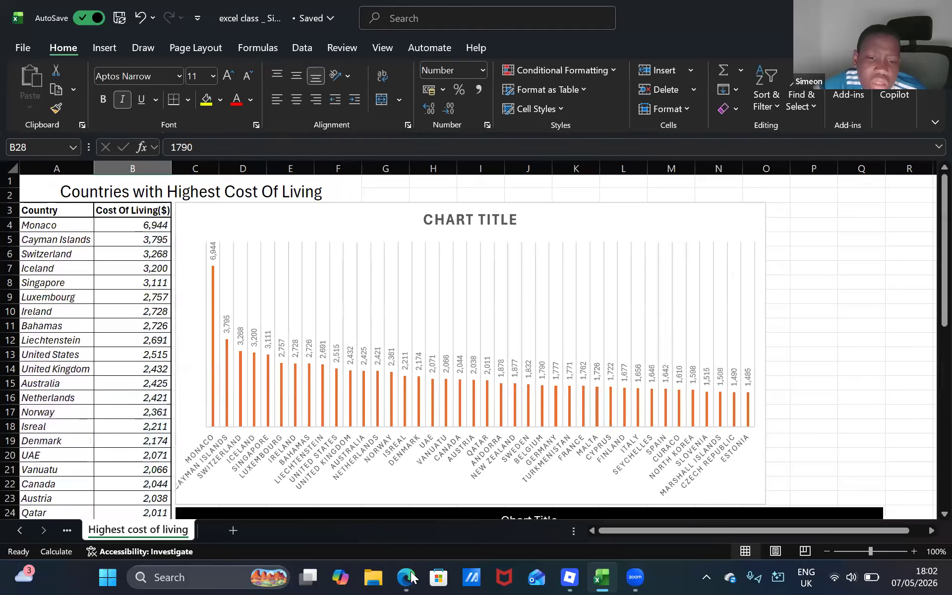
# Switch to Microsoft Edge and load google.com in a new tab
pyautogui.hotkey('alt', 'Tab')
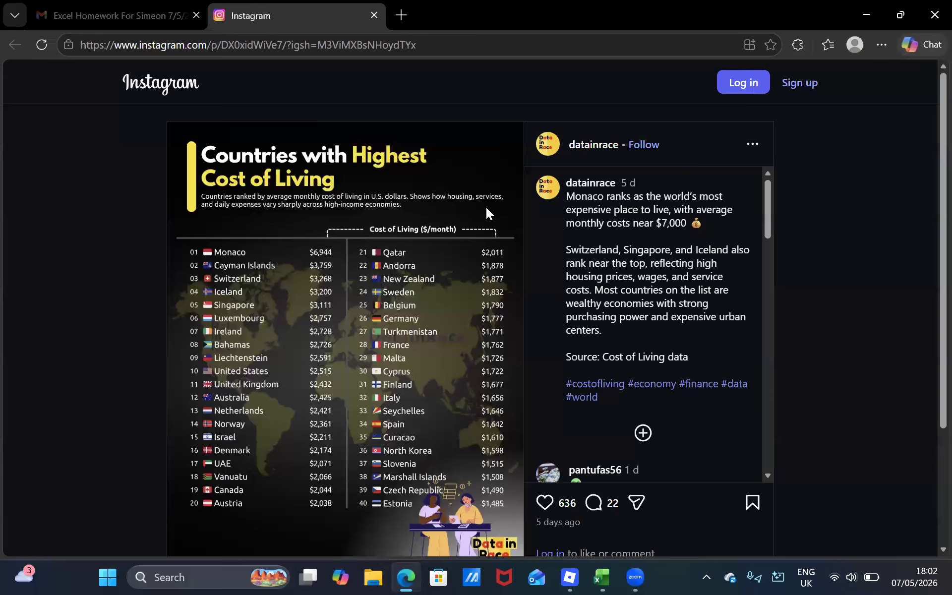
pyautogui.click(402, 14)
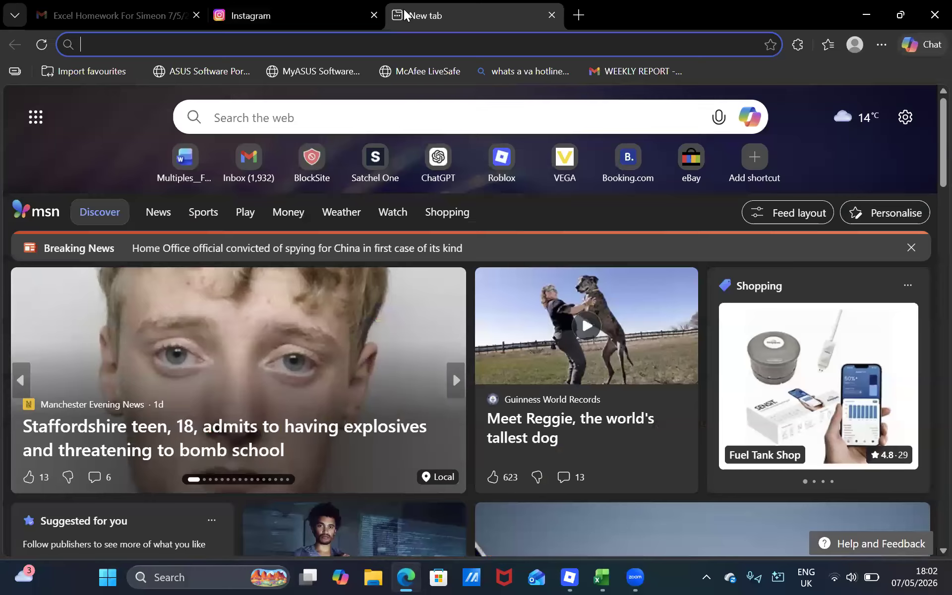
pyautogui.write('g')
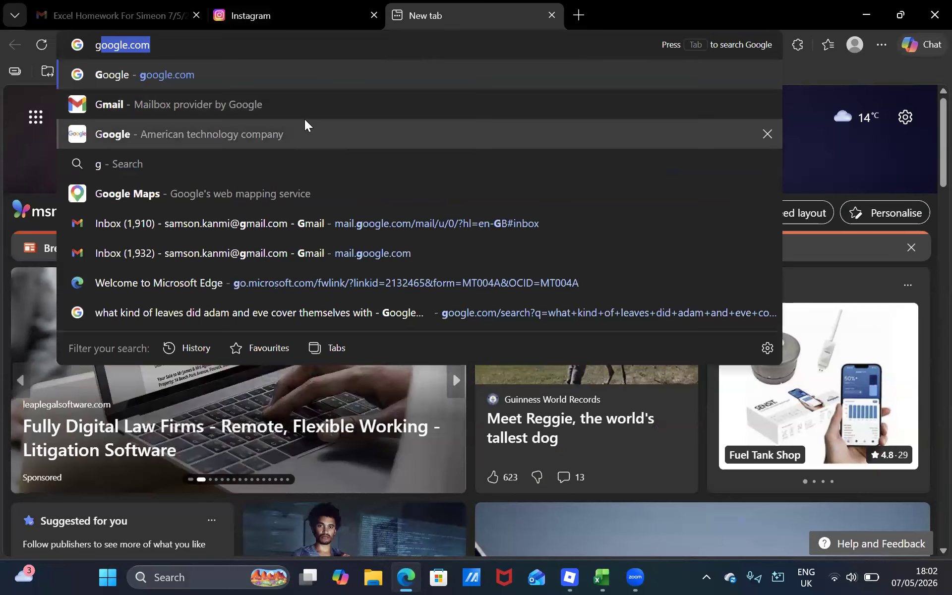
pyautogui.press('Return')
pyautogui.click(20, 386)
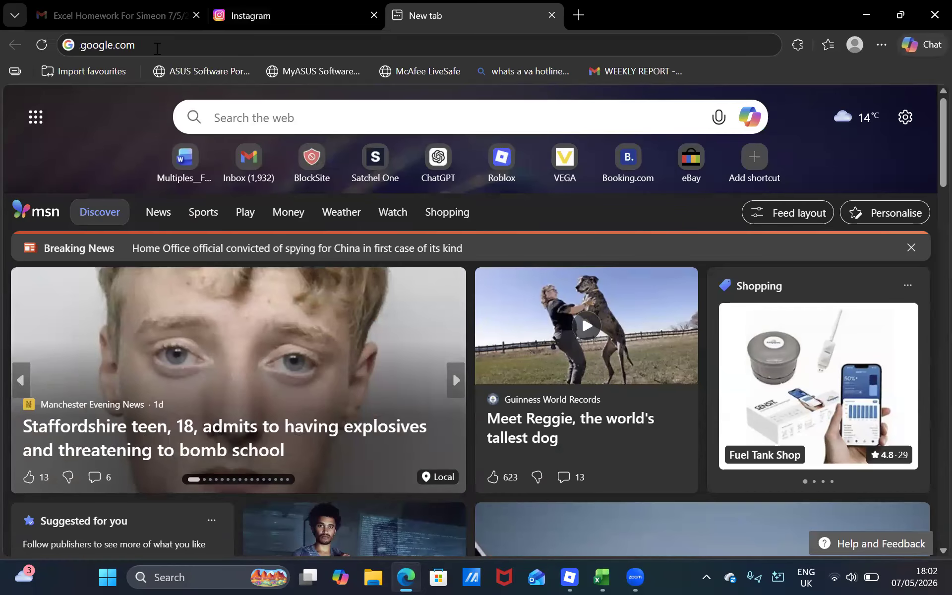
pyautogui.click(157, 48)
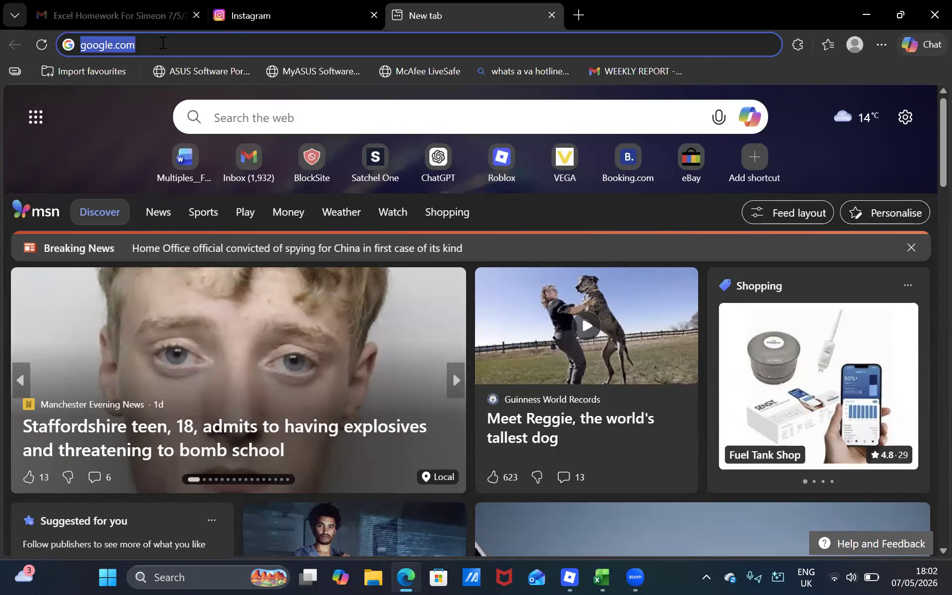
pyautogui.press('Return')
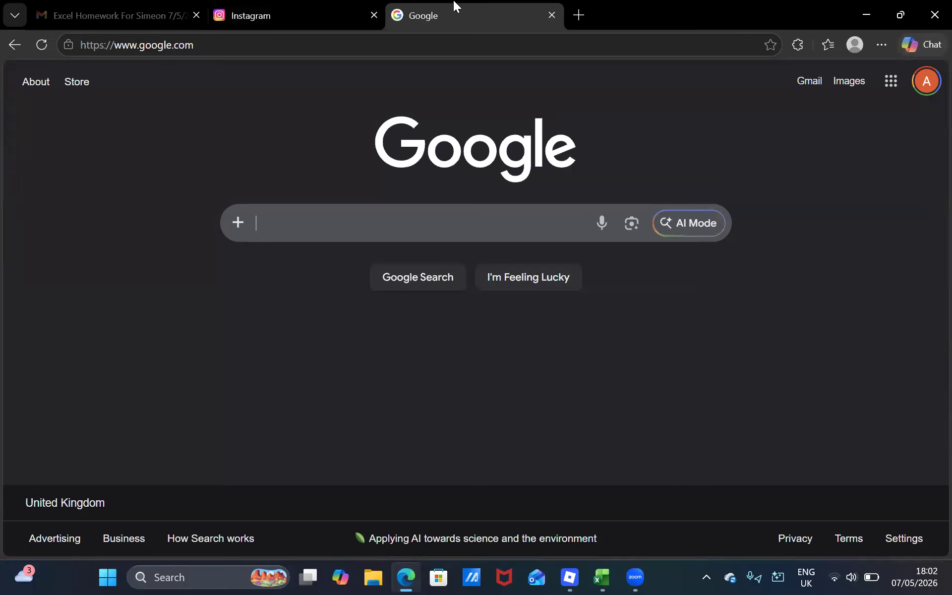
# Search Google for Monaco, view the country's photos and close the search tab
pyautogui.click(347, 236)
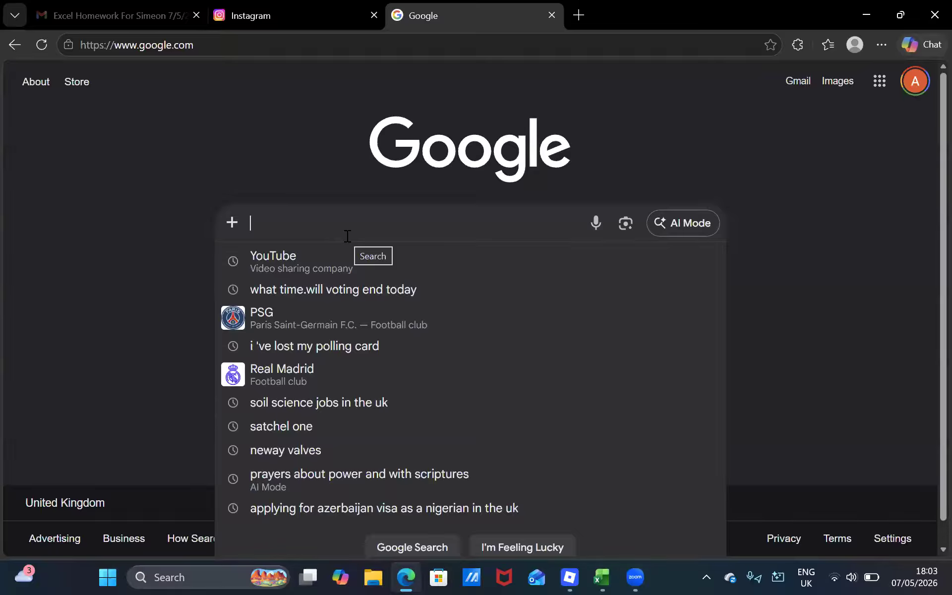
pyautogui.write('Monac')
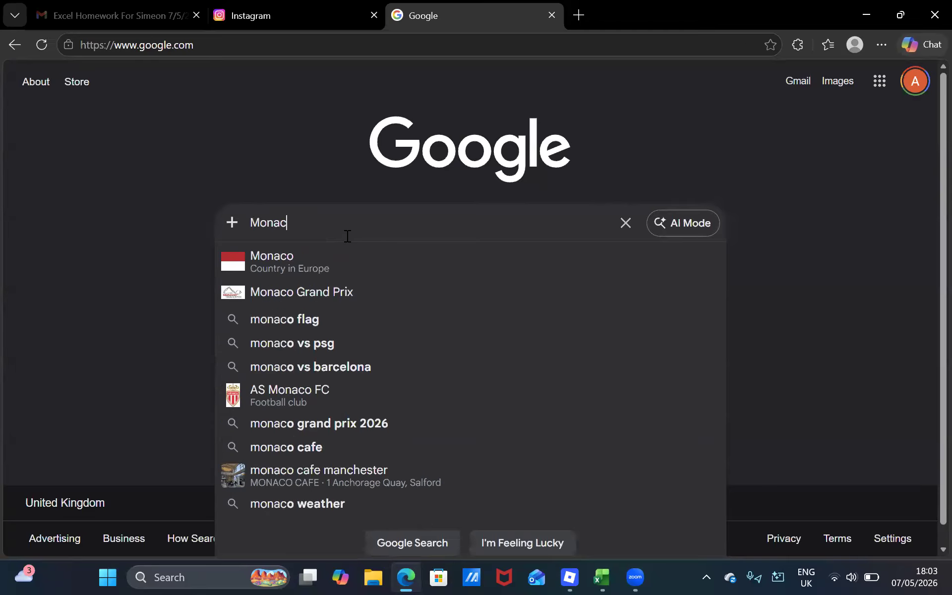
pyautogui.click(329, 260)
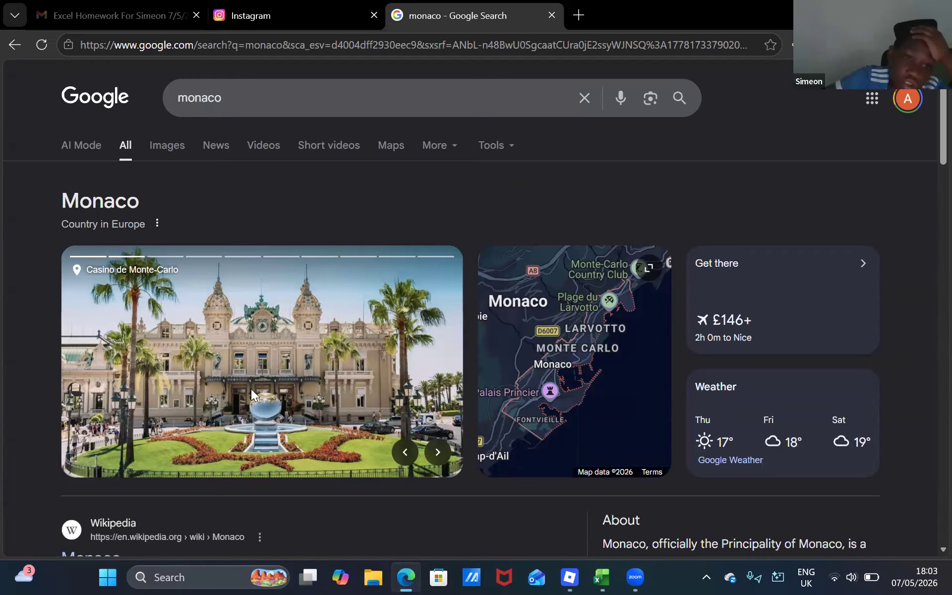
pyautogui.click(438, 452)
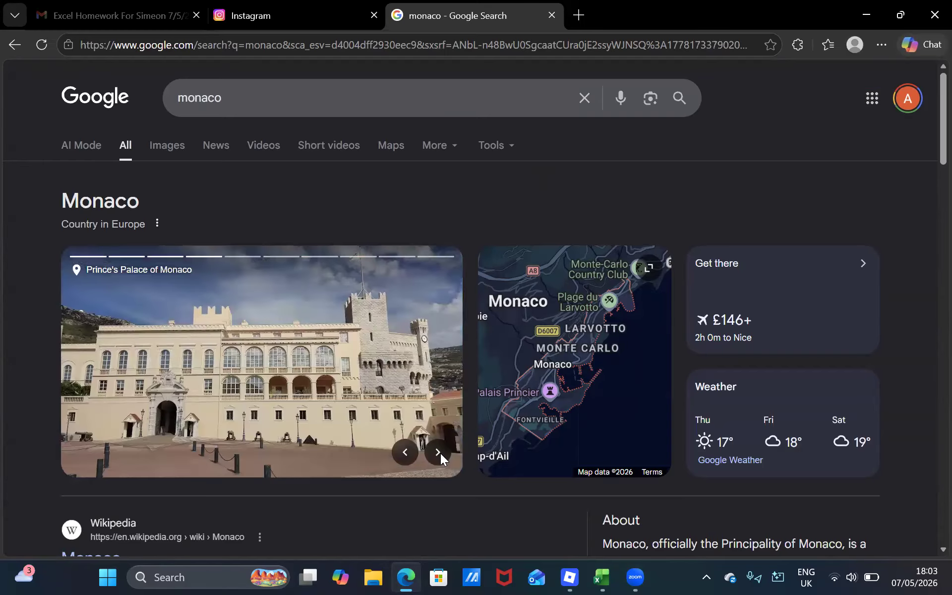
pyautogui.click(554, 18)
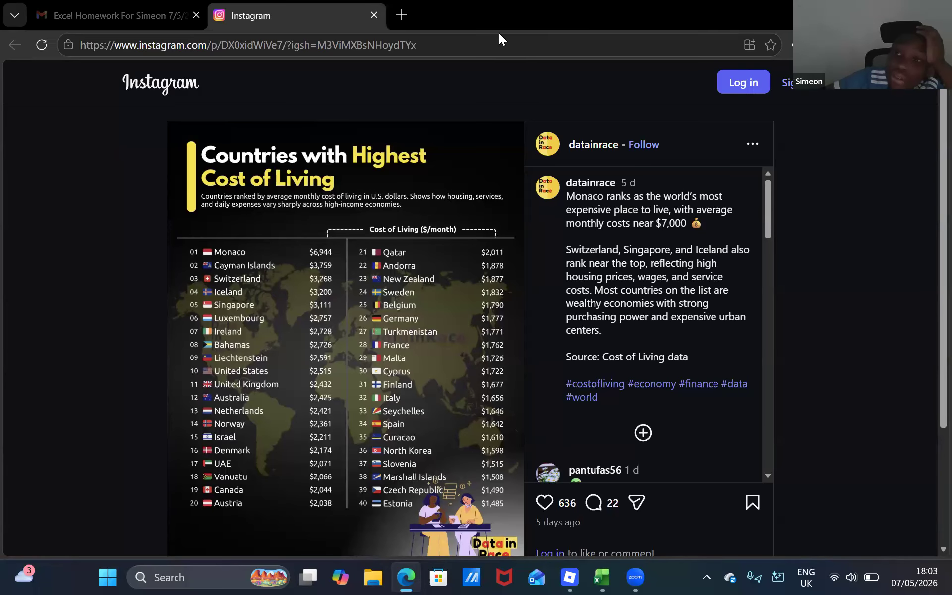
# Switch back to the Excel workbook and examine western Europe and Scandinavia on the map chart
pyautogui.hotkey('alt', 'Tab')
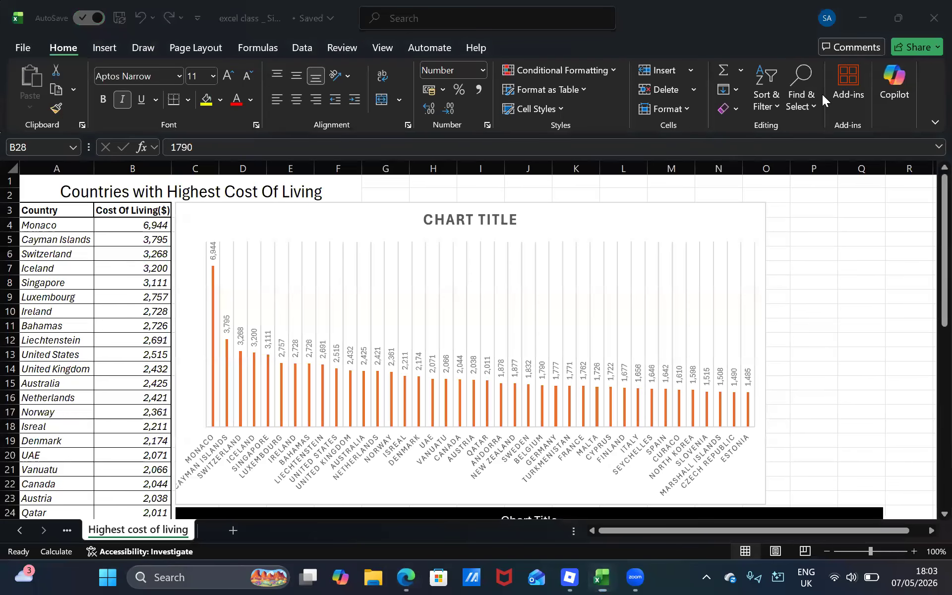
pyautogui.scroll(-6, 313, 495)
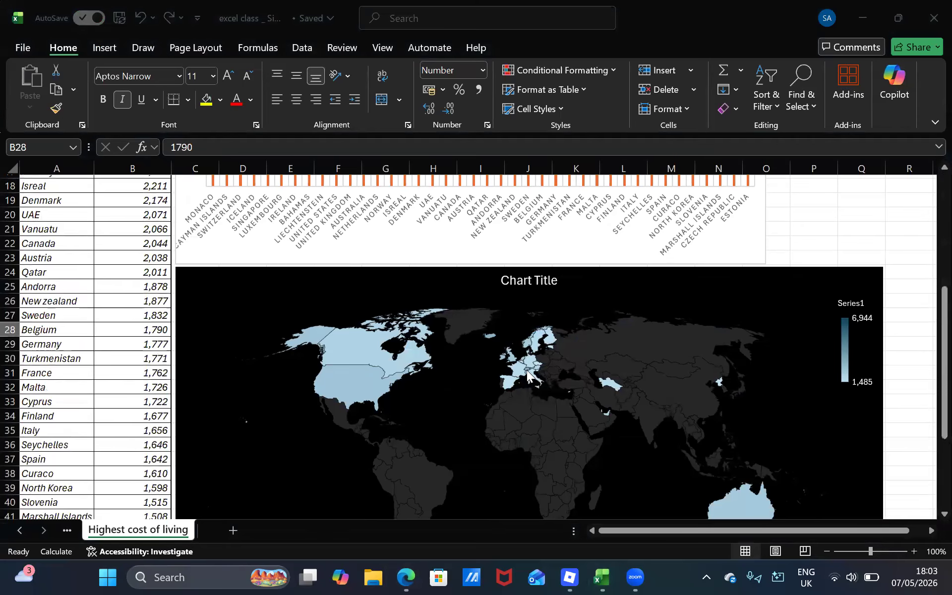
pyautogui.moveTo(527, 370)
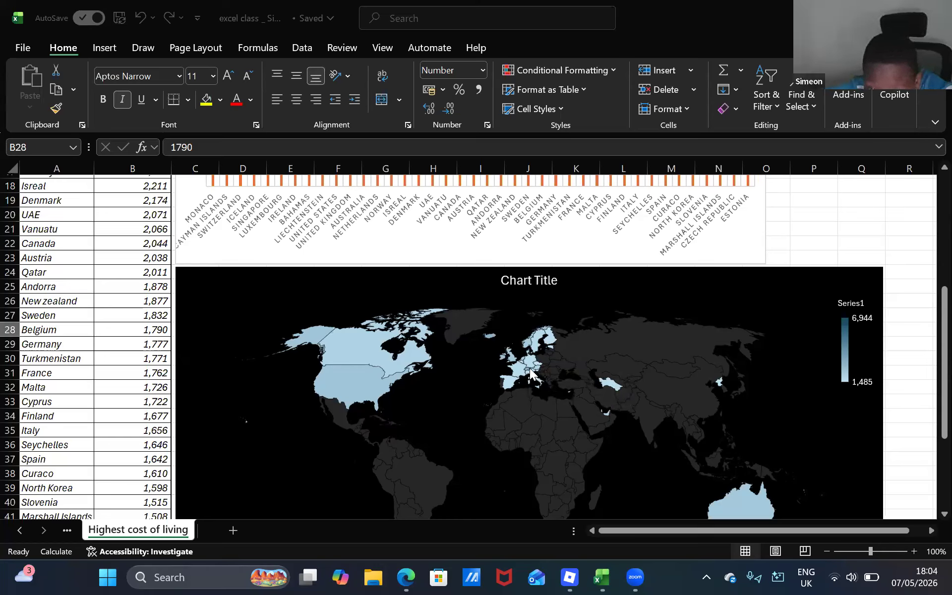
pyautogui.moveTo(526, 371)
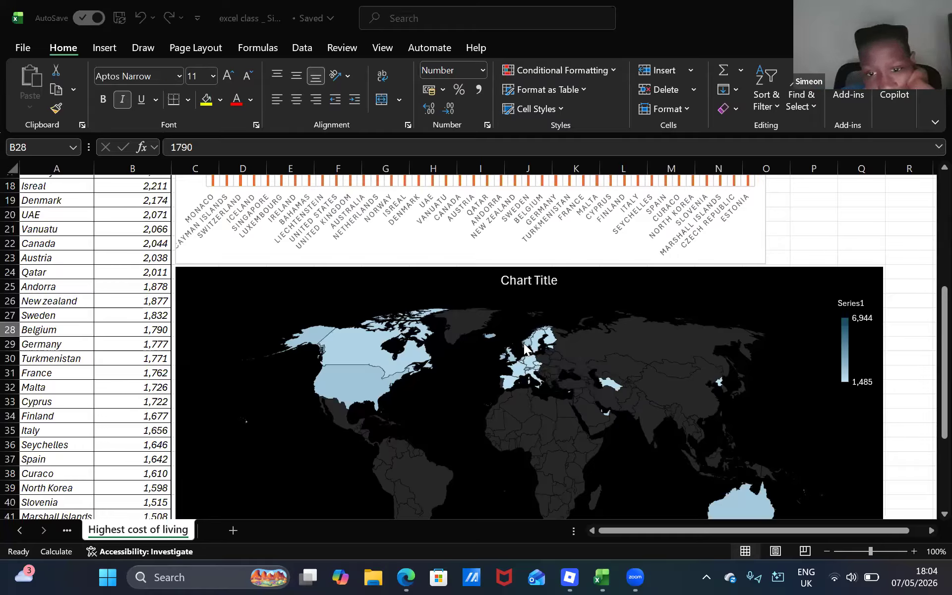
pyautogui.moveTo(547, 342)
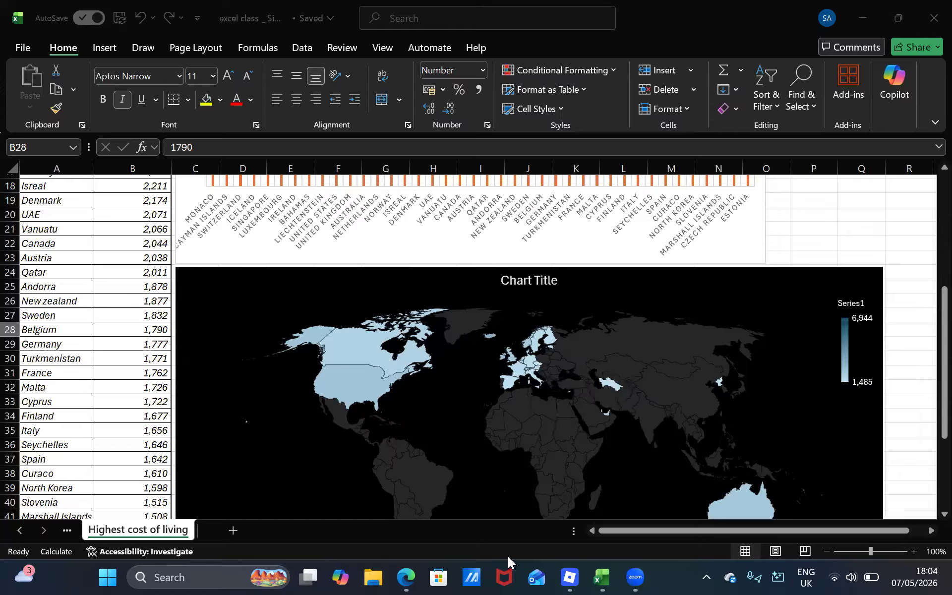
# Switch to Microsoft Edge, move the Instagram tab into its own window and open a new tab there
pyautogui.click(405, 577)
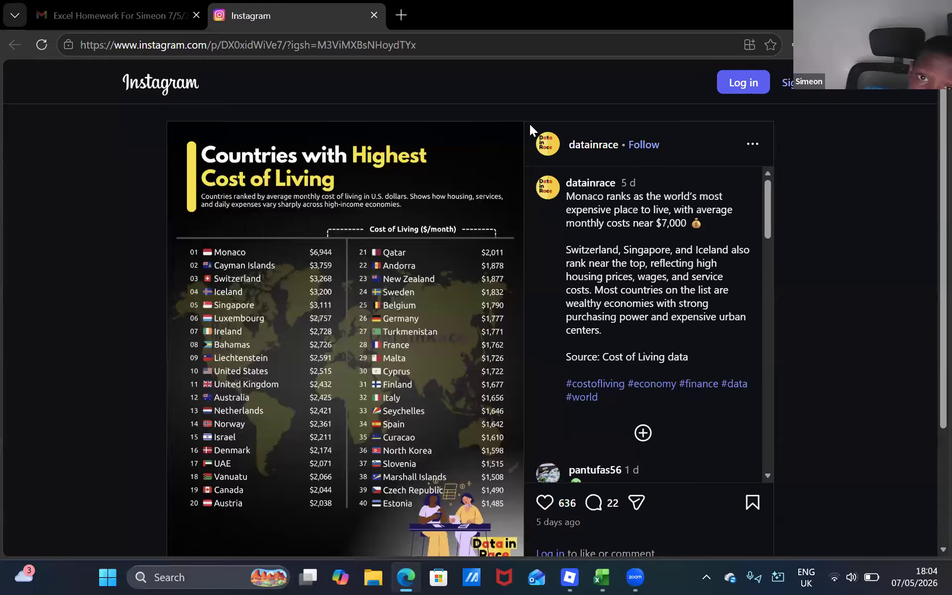
pyautogui.moveTo(303, 16); pyautogui.dragTo(352, 161)
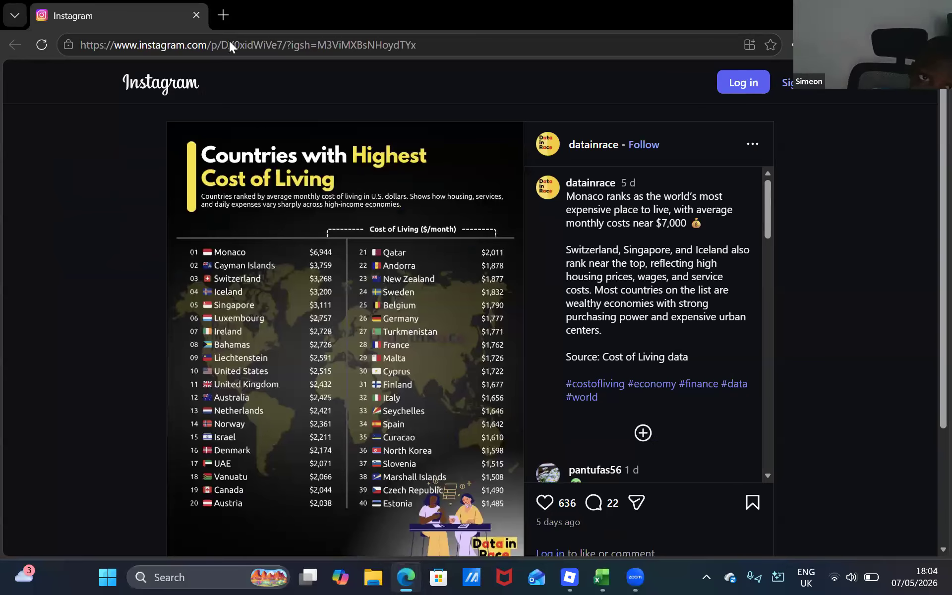
pyautogui.click(223, 15)
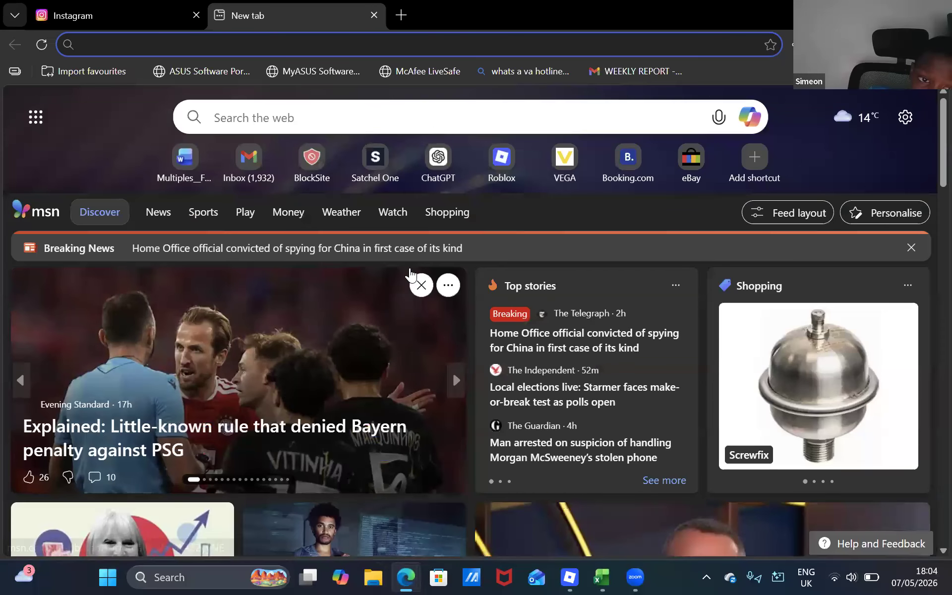
pyautogui.click(458, 377)
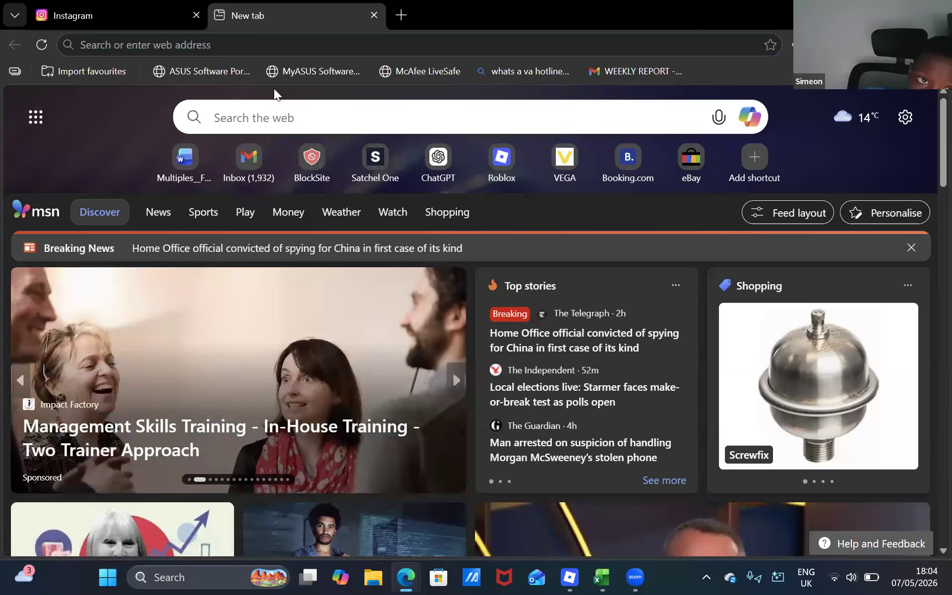
# Find Google through a Bing search for "google", open its site and search it for Monaco
pyautogui.hotkey('ctrl', 'l')
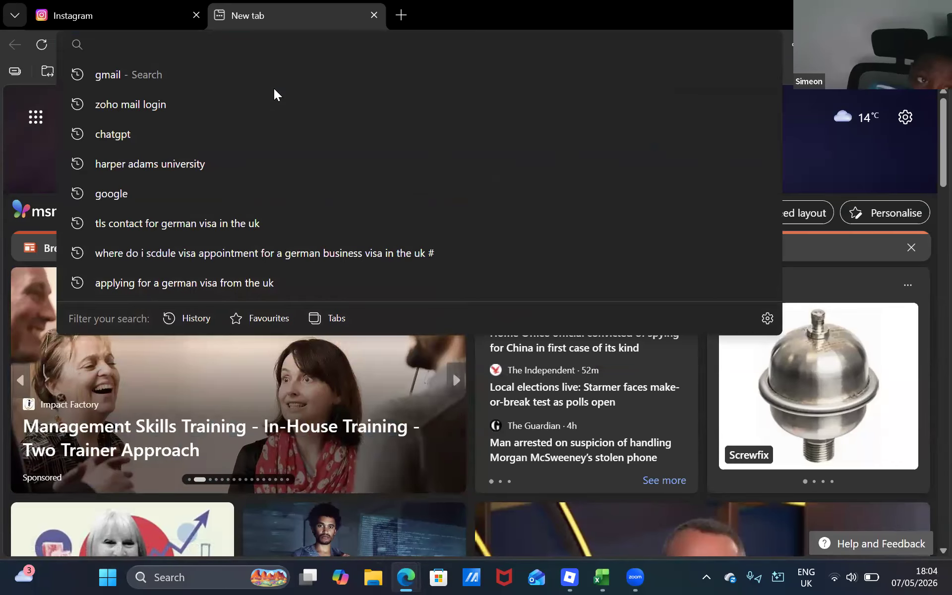
pyautogui.click(153, 199)
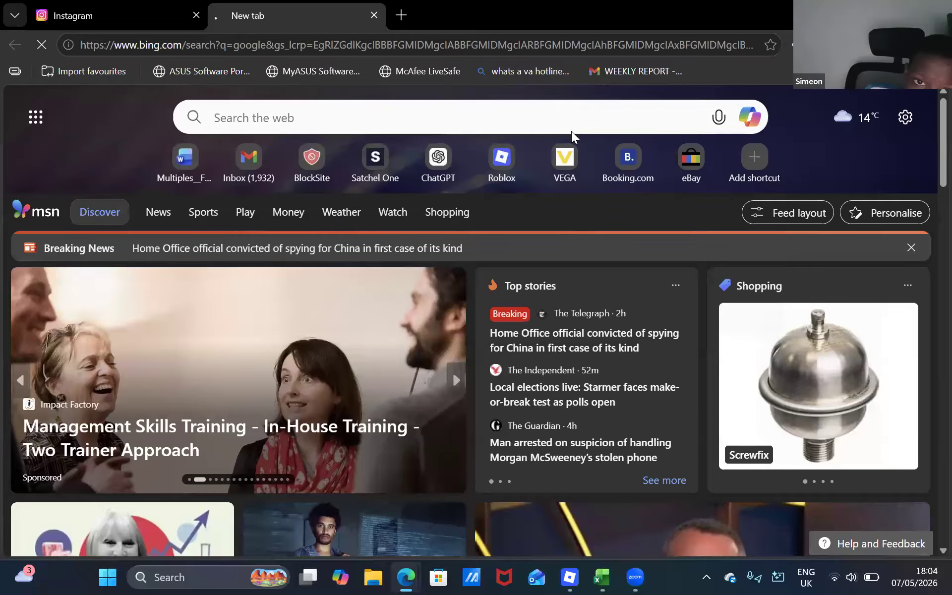
pyautogui.click(272, 91)
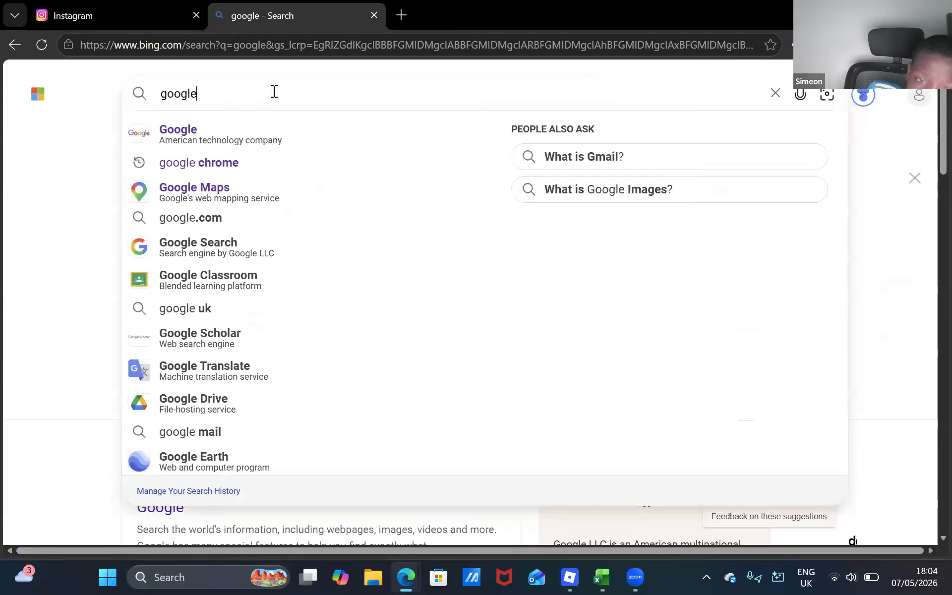
pyautogui.click(229, 135)
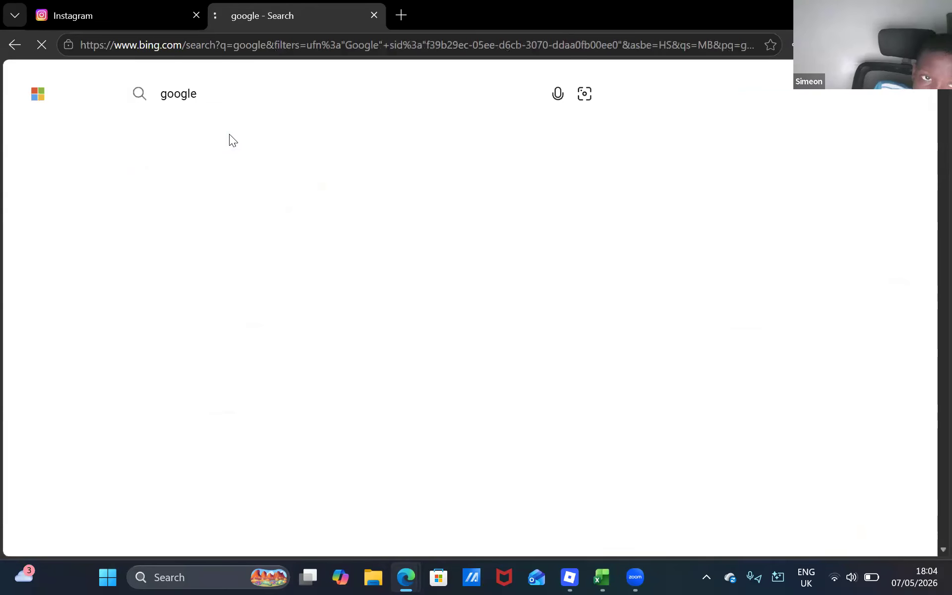
pyautogui.click(161, 374)
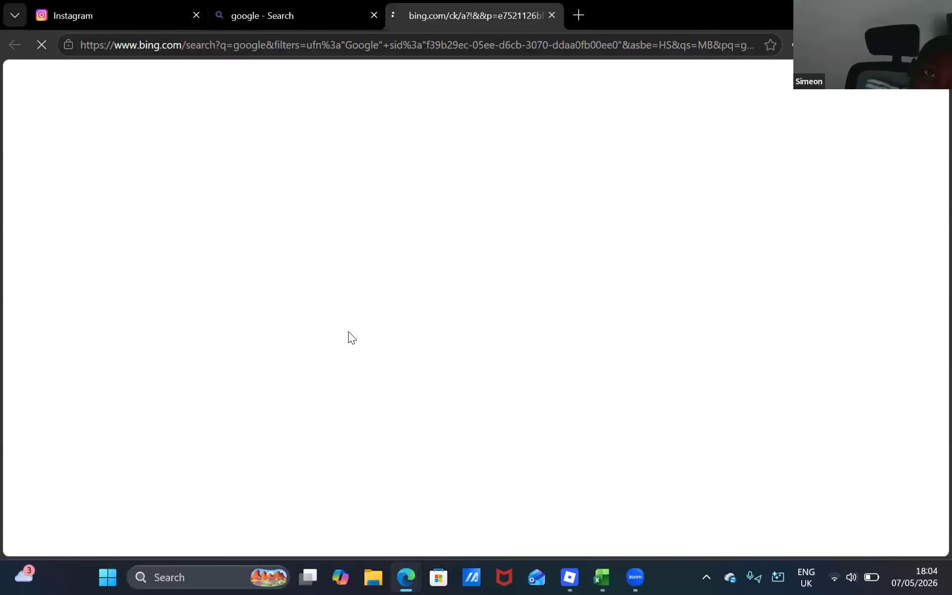
pyautogui.write('mon')
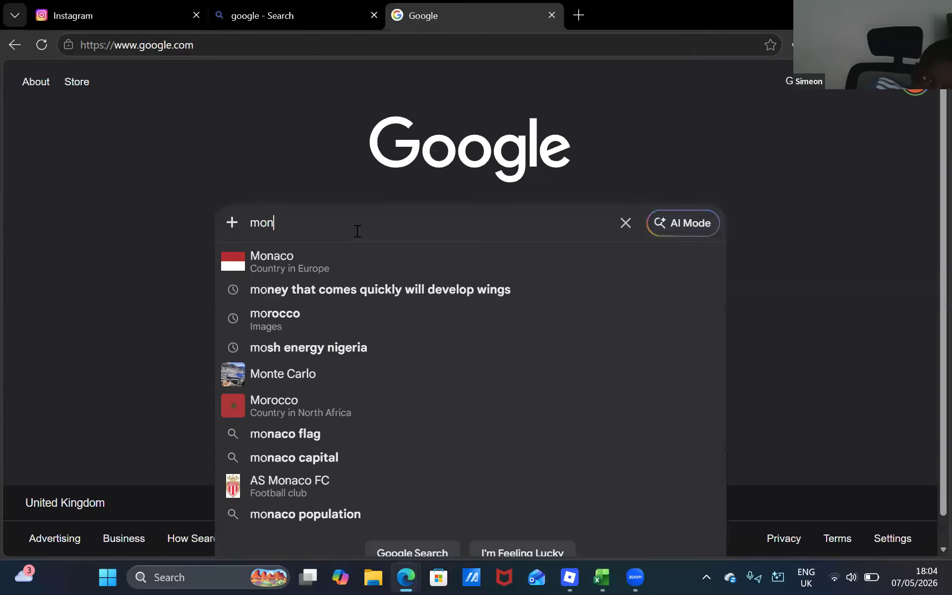
pyautogui.click(337, 258)
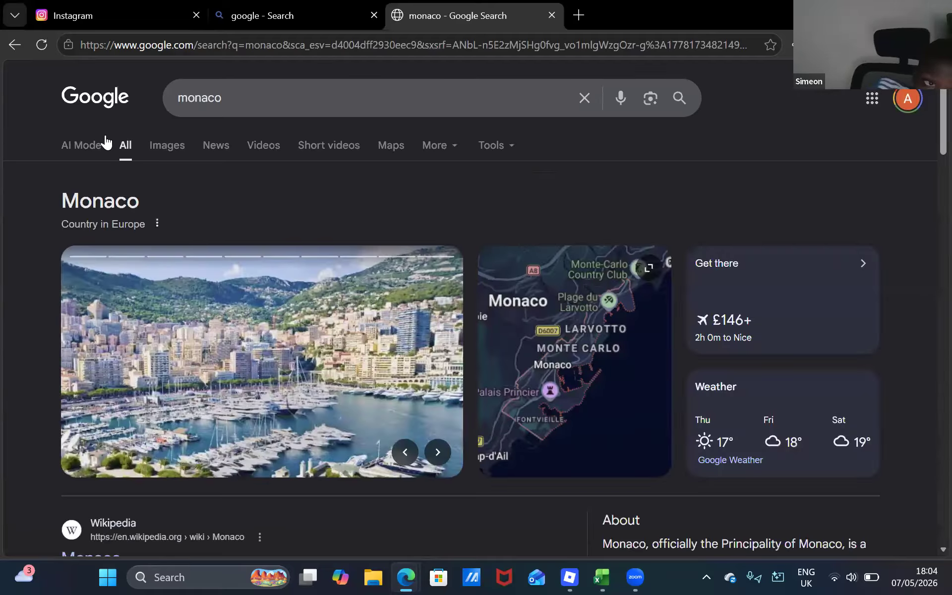
# Check the image results for Monaco and return to all search results
pyautogui.click(166, 147)
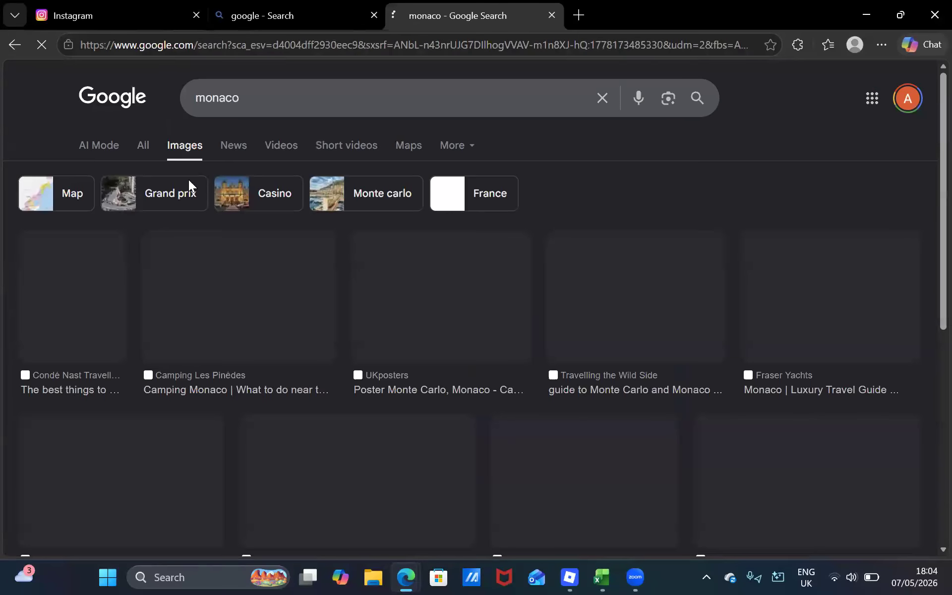
pyautogui.click(140, 149)
pyautogui.scroll(-3, 279, 332)
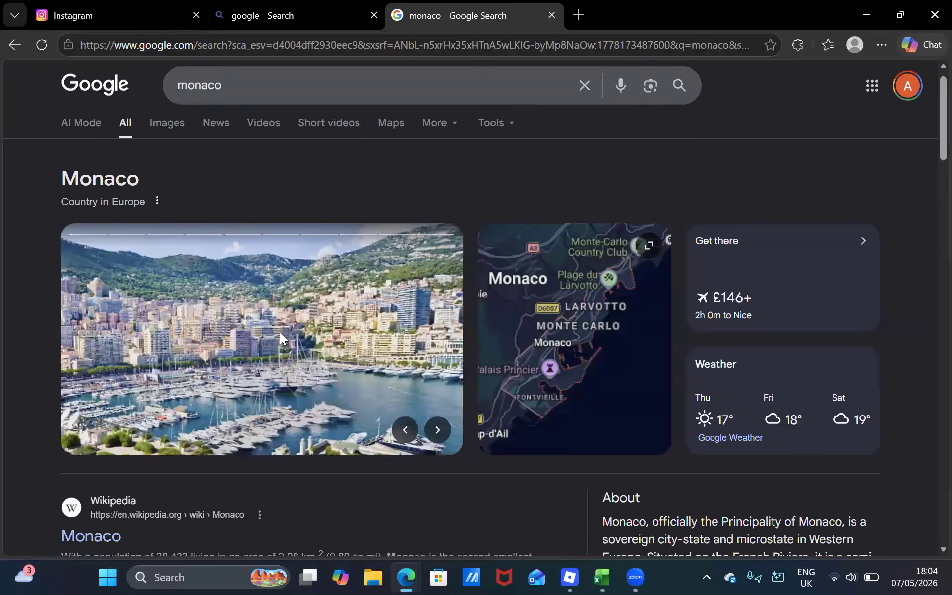
pyautogui.scroll(4, 280, 332)
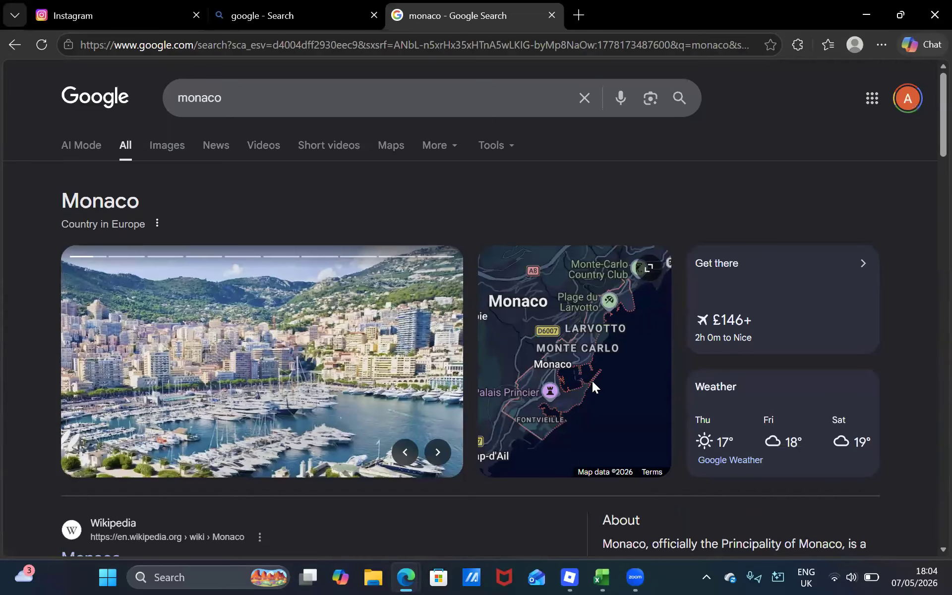
# Enlarge the Monaco map in the search results and examine the country's location within Europe
pyautogui.click(592, 381)
pyautogui.scroll(5, 552, 357)
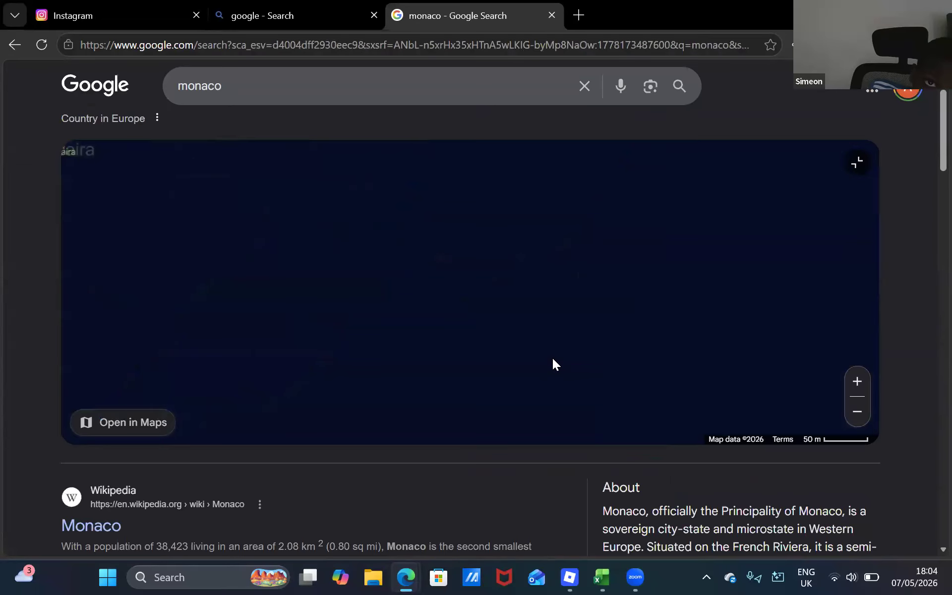
pyautogui.scroll(-3, 479, 285)
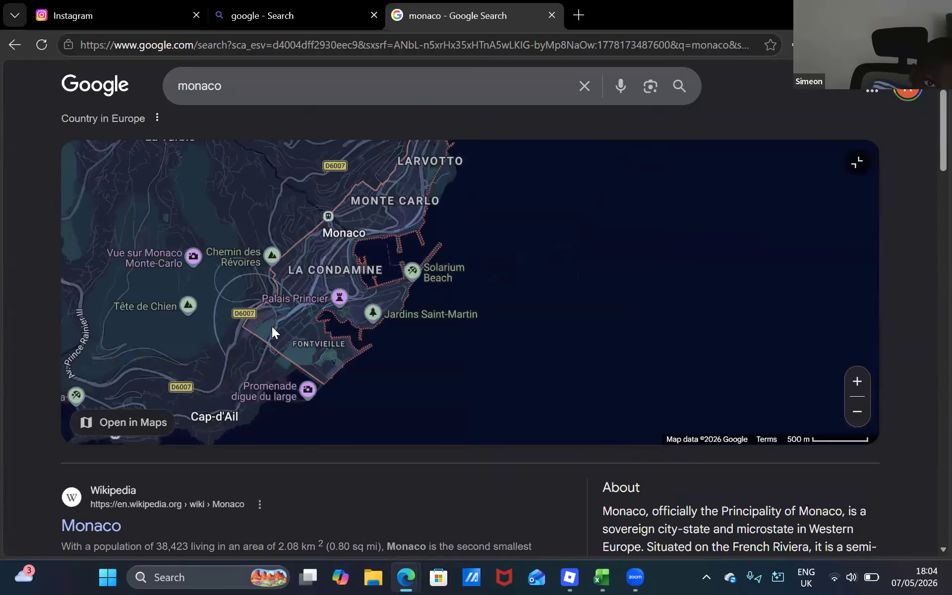
pyautogui.scroll(-4, 272, 326)
pyautogui.scroll(-5, 272, 327)
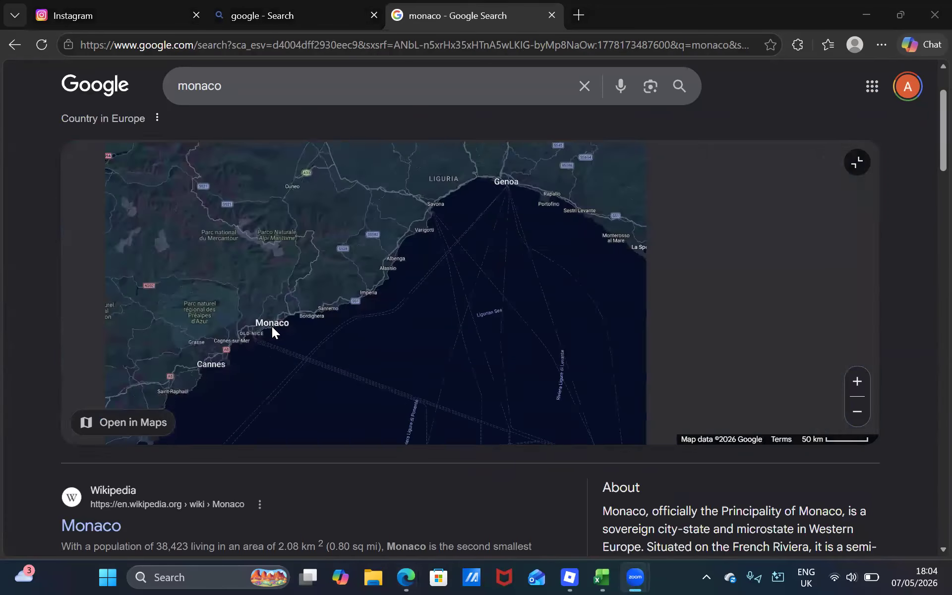
pyautogui.scroll(-2, 272, 327)
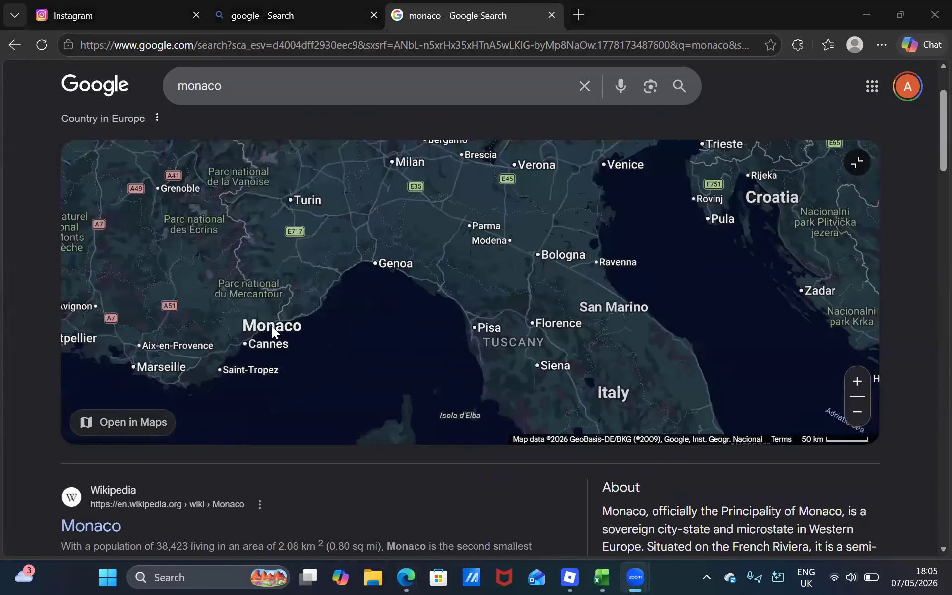
pyautogui.scroll(-3, 272, 326)
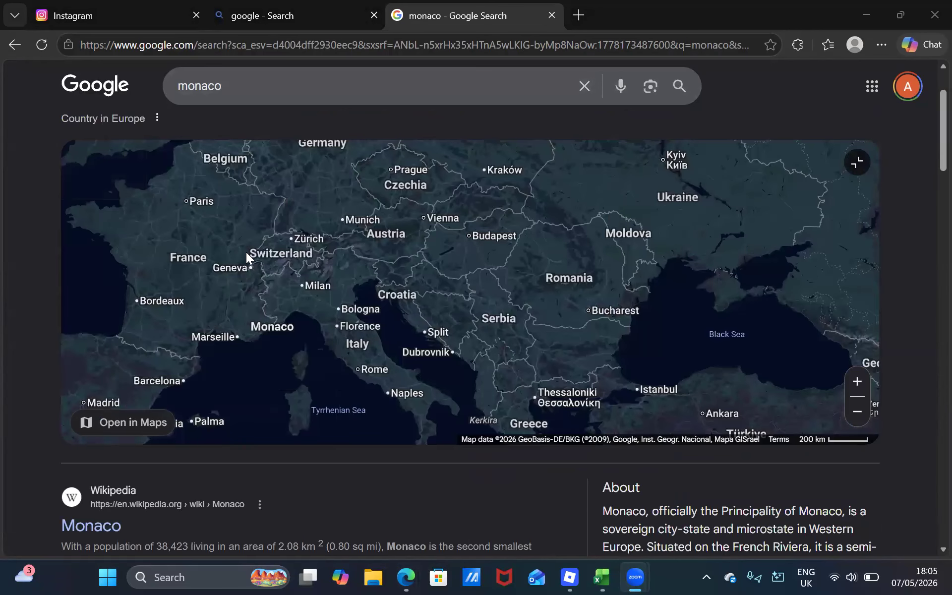
pyautogui.scroll(-2, 246, 252)
pyautogui.scroll(4, 246, 252)
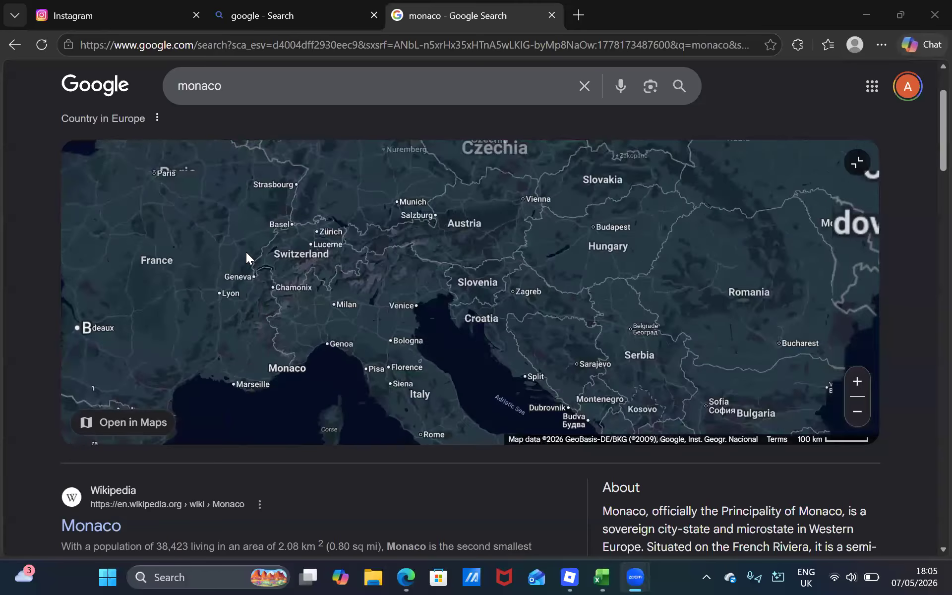
pyautogui.scroll(-2, 246, 252)
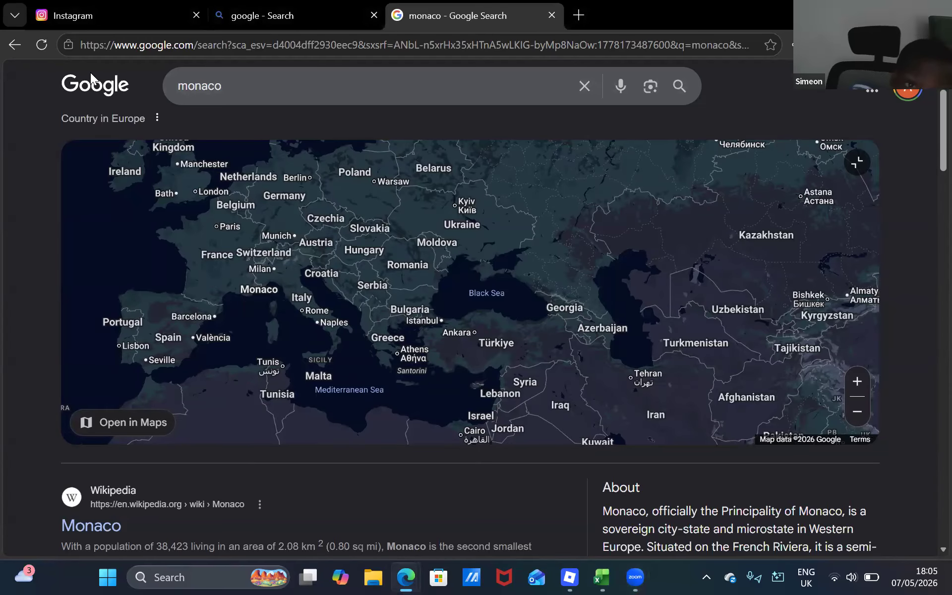
# Leave the Monaco results and go back through the Google and Bing pages to the browser's new tab page
pyautogui.click(99, 90)
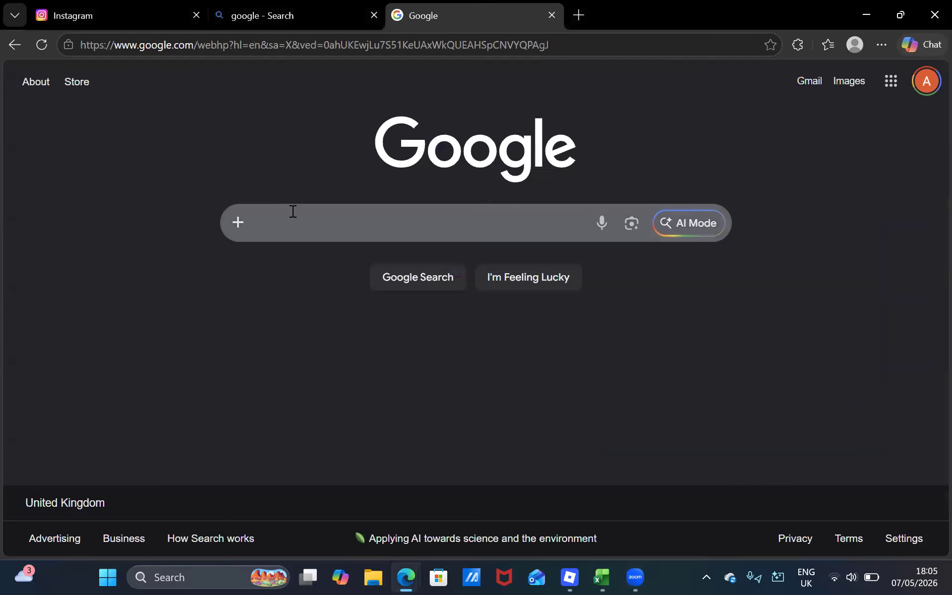
pyautogui.click(291, 211)
pyautogui.click(14, 44)
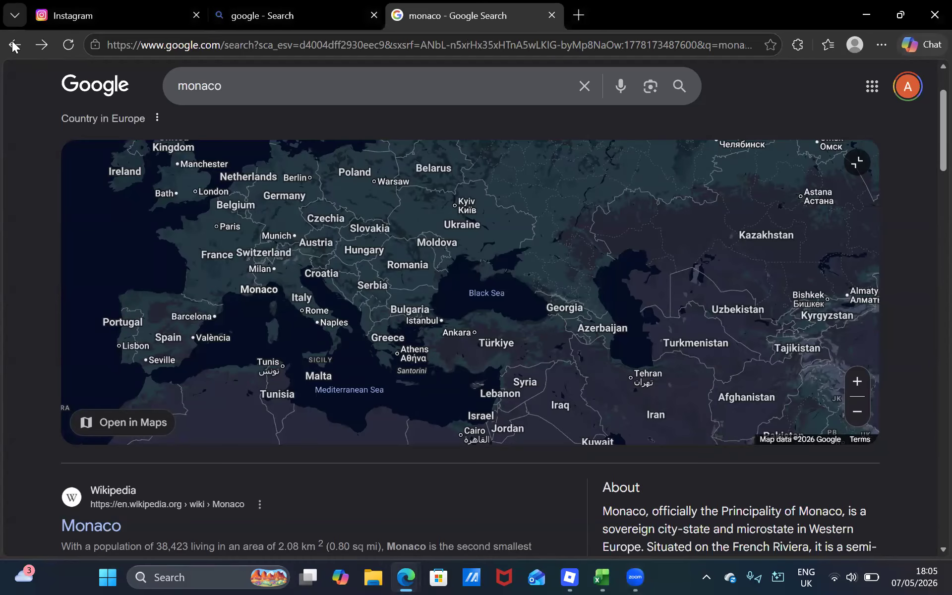
pyautogui.click(13, 45)
pyautogui.click(14, 45)
pyautogui.click(14, 45)
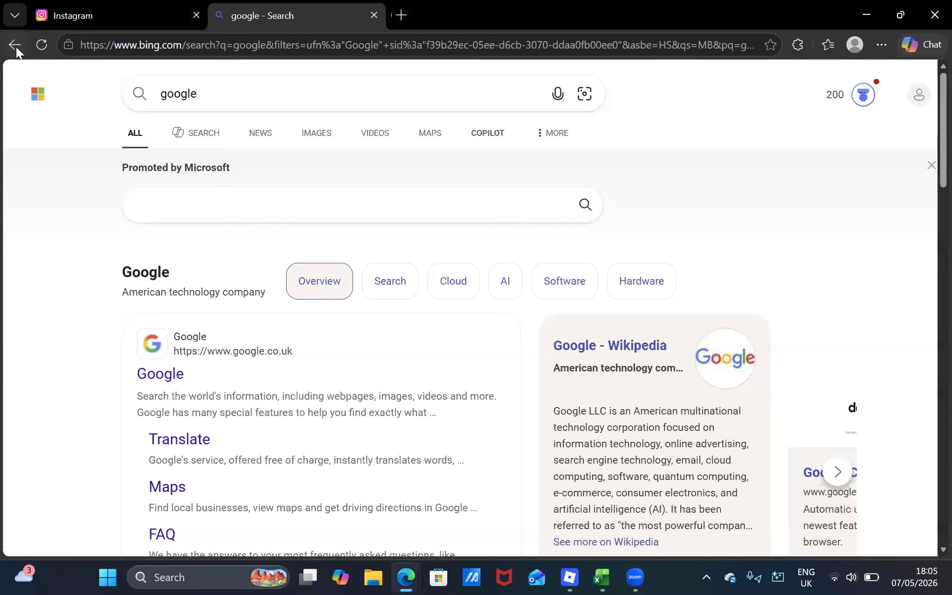
pyautogui.click(13, 45)
pyautogui.click(14, 44)
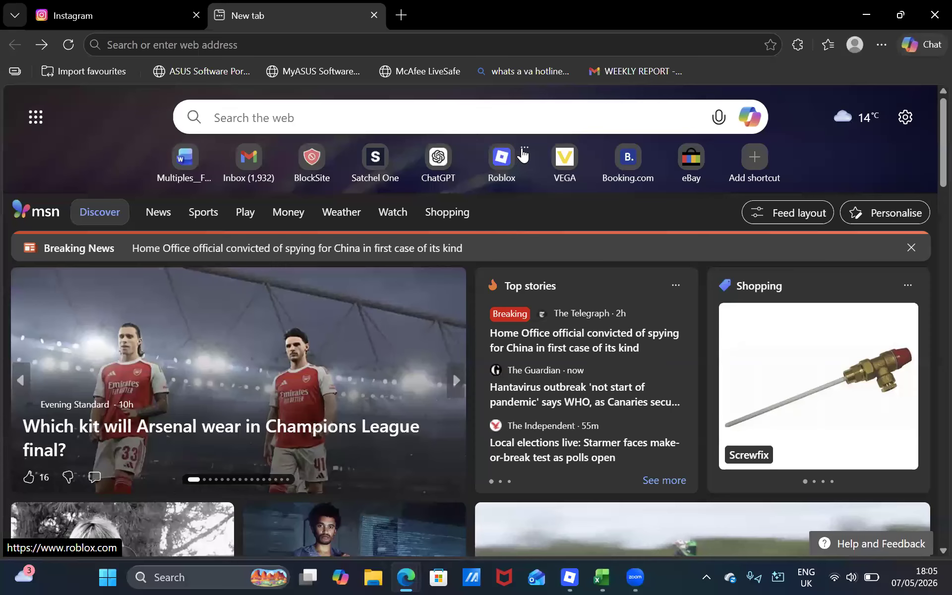
# Remove the Roblox shortcut from the new tab page and close that tab
pyautogui.click(520, 151)
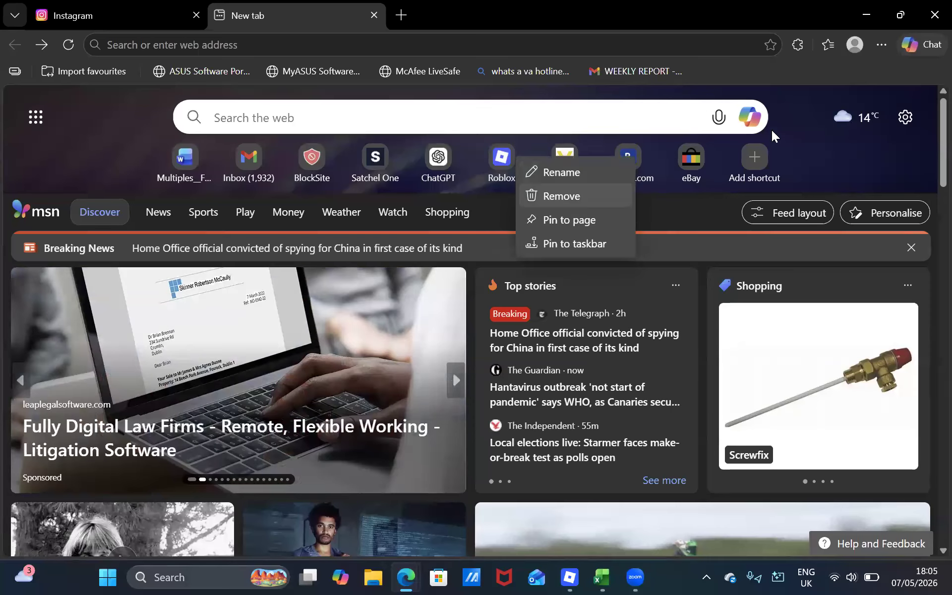
pyautogui.click(568, 196)
pyautogui.click(544, 228)
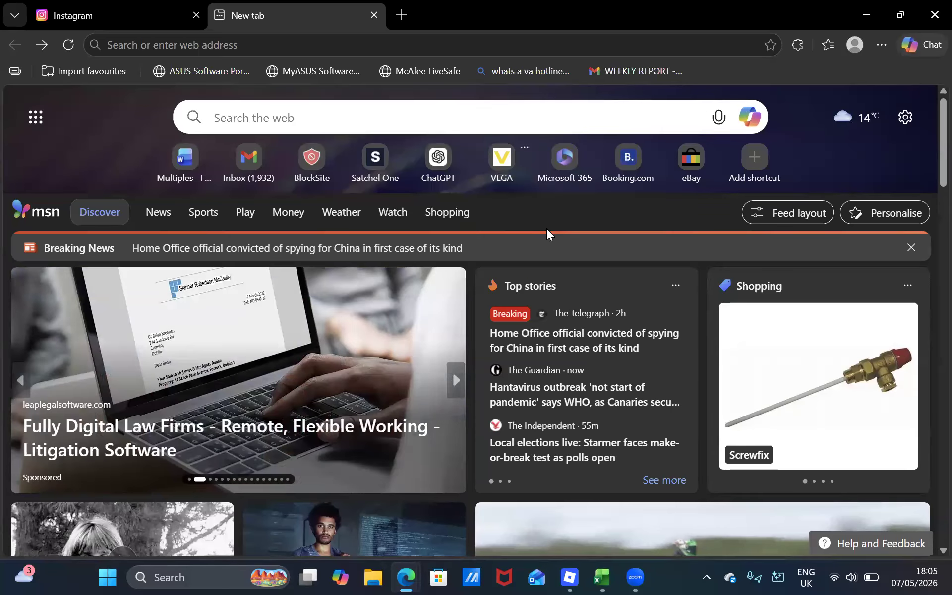
pyautogui.click(379, 20)
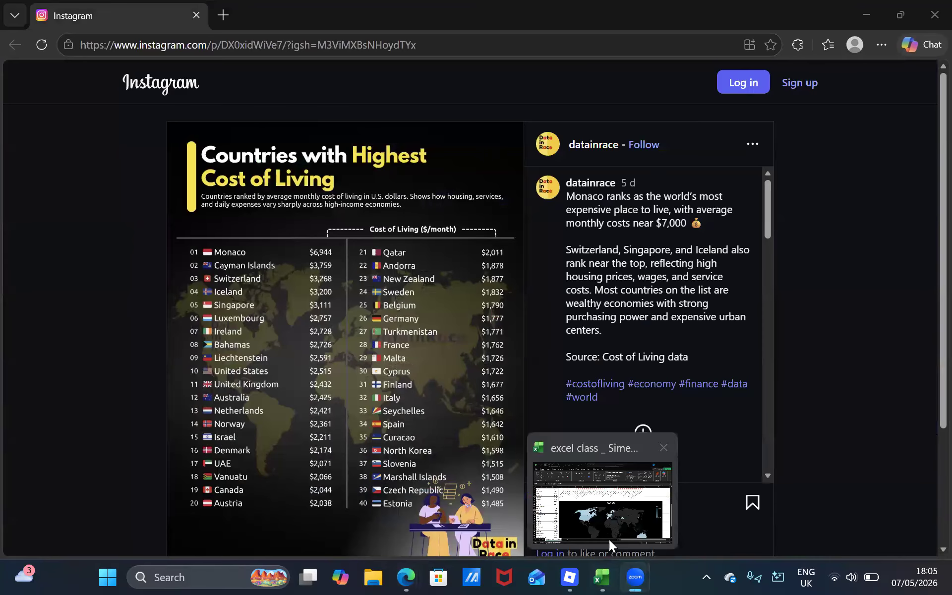
# Switch back to the Excel workbook and examine Turkmenistan, Finland, Estonia and Austria on the map chart, then the column chart
pyautogui.click(608, 540)
pyautogui.scroll(-1, 502, 361)
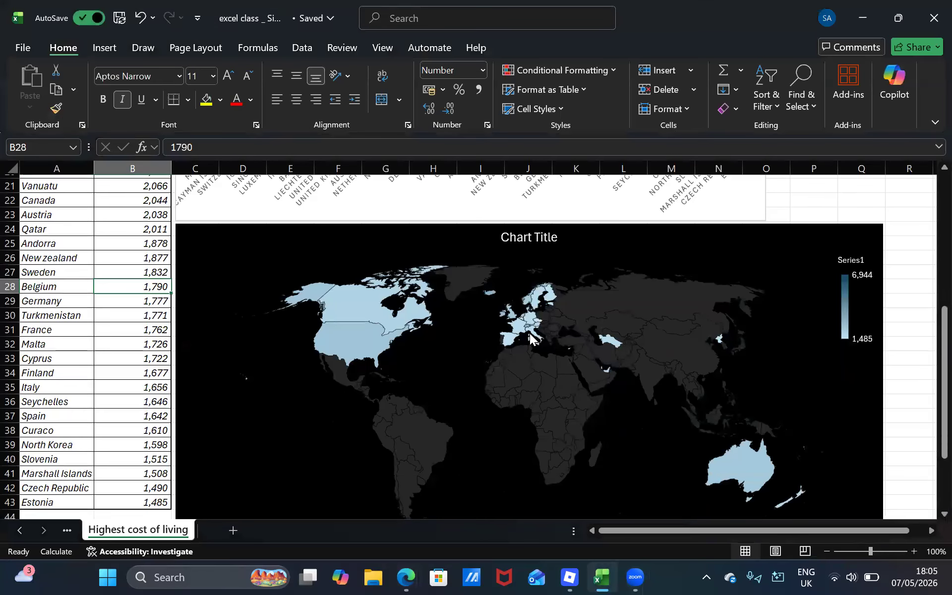
pyautogui.moveTo(524, 331)
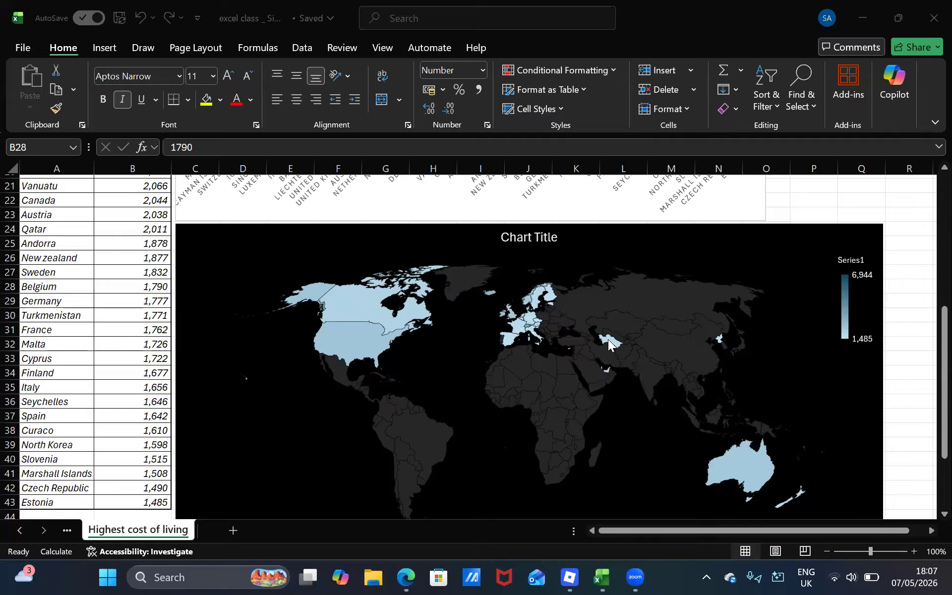
pyautogui.moveTo(612, 343)
pyautogui.moveTo(609, 370)
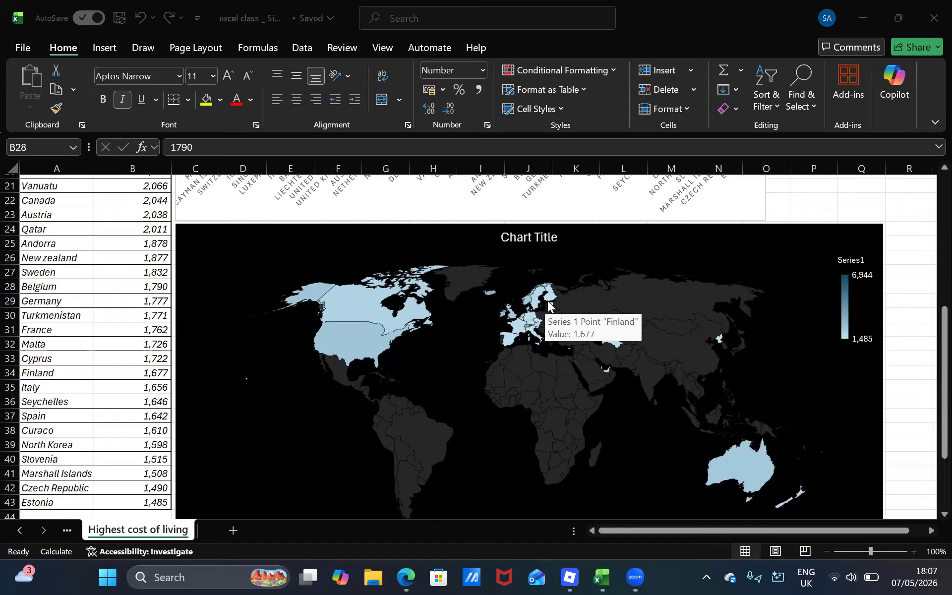
pyautogui.moveTo(550, 306)
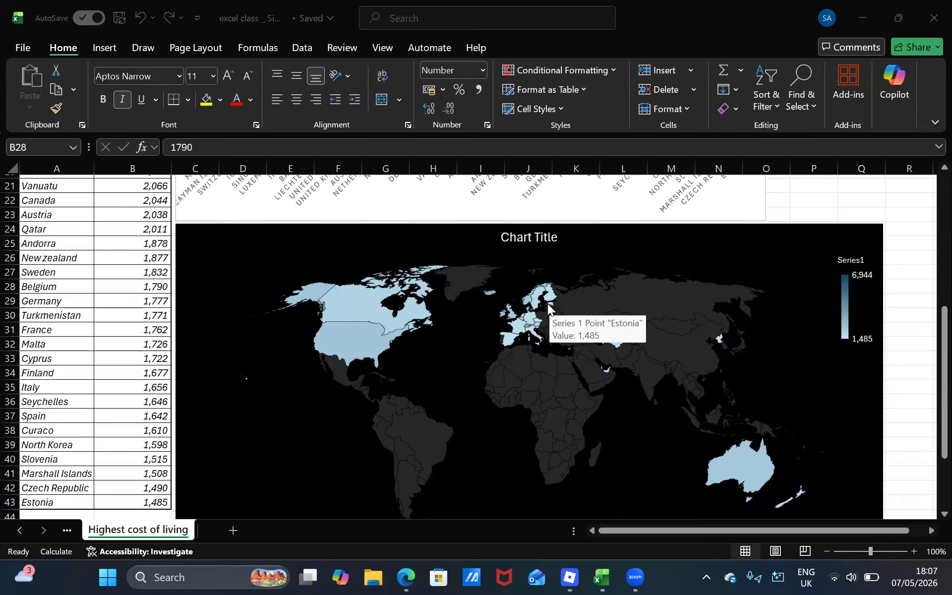
pyautogui.moveTo(531, 325)
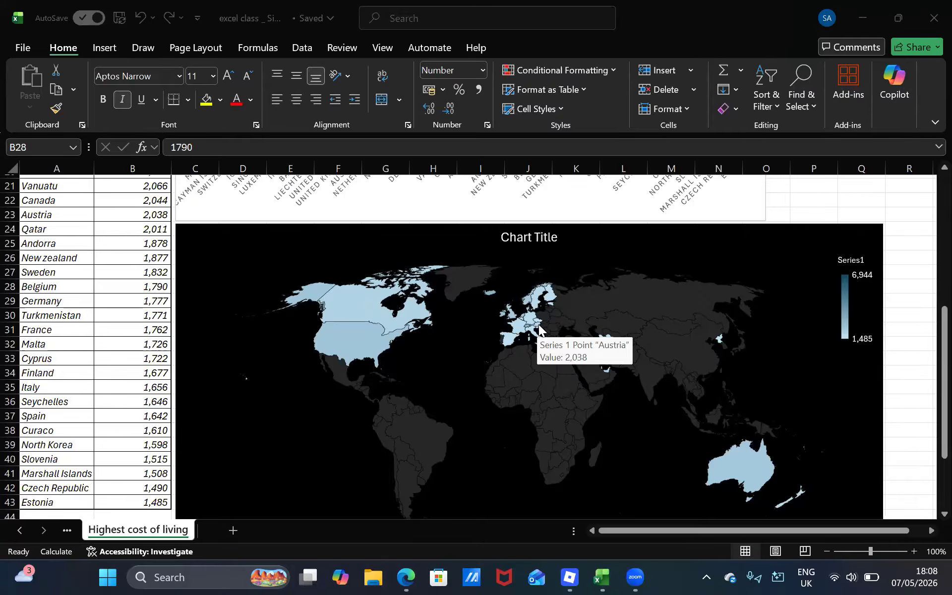
pyautogui.scroll(7, 118, 292)
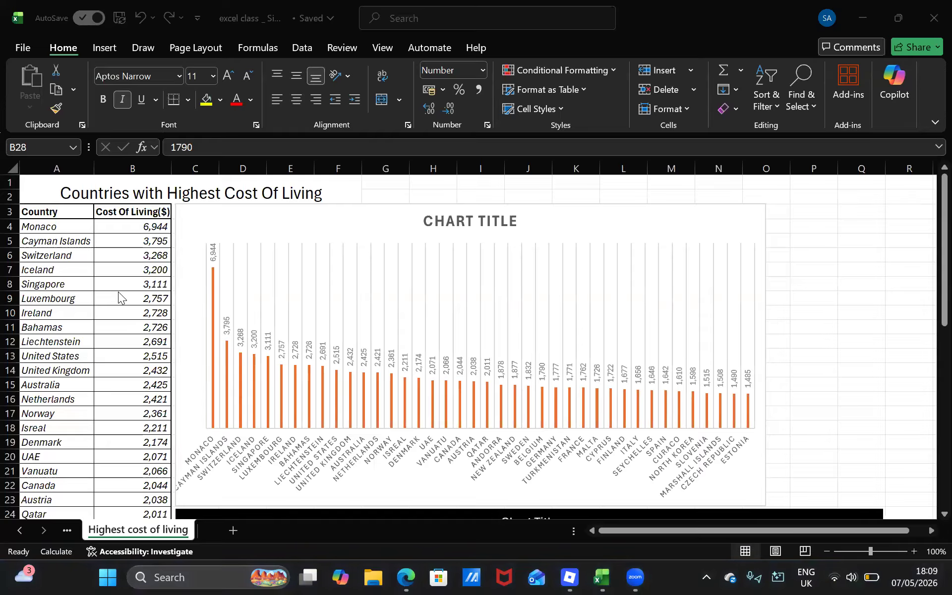
pyautogui.press('XF86MonBrightnessUp')
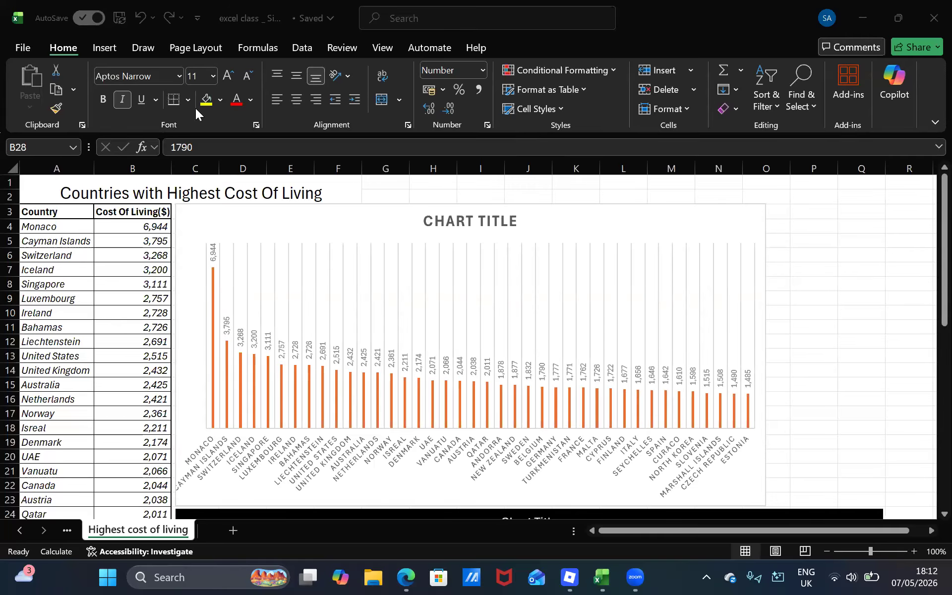
# Widen the cost of living column chart to the end of column P, close its formatting options and deselect it
pyautogui.doubleClick(208, 214)
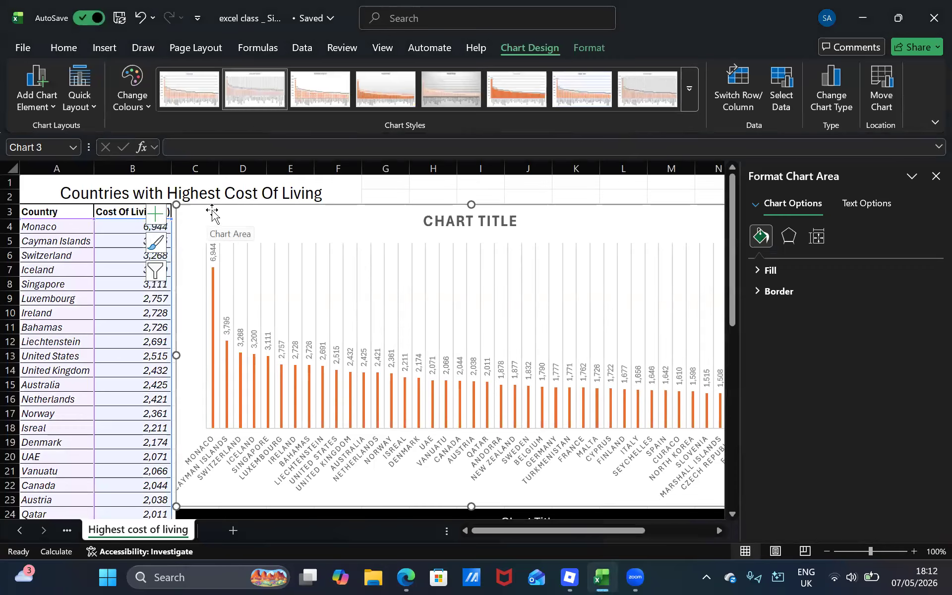
pyautogui.click(330, 357)
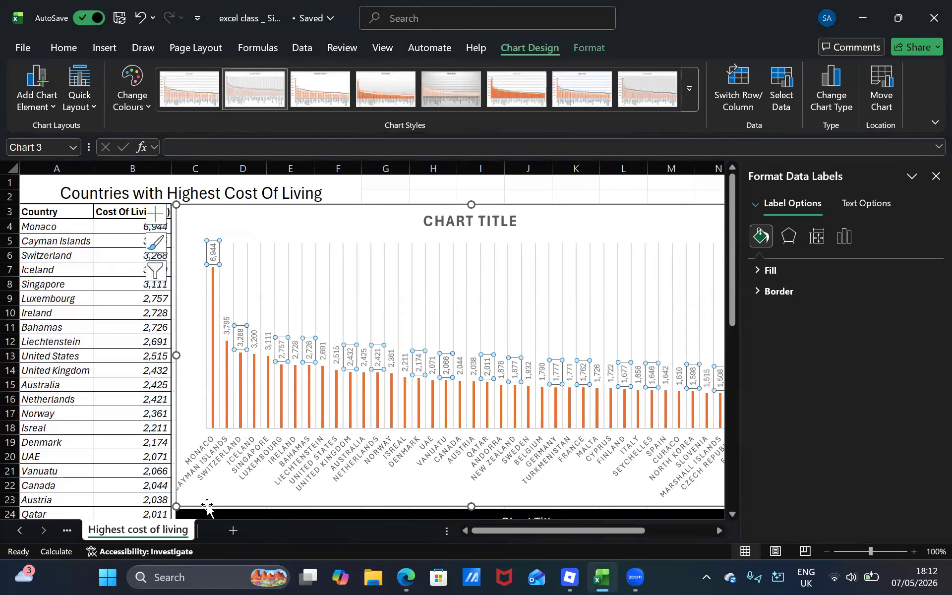
pyautogui.click(363, 419)
pyautogui.scroll(-3, 363, 419)
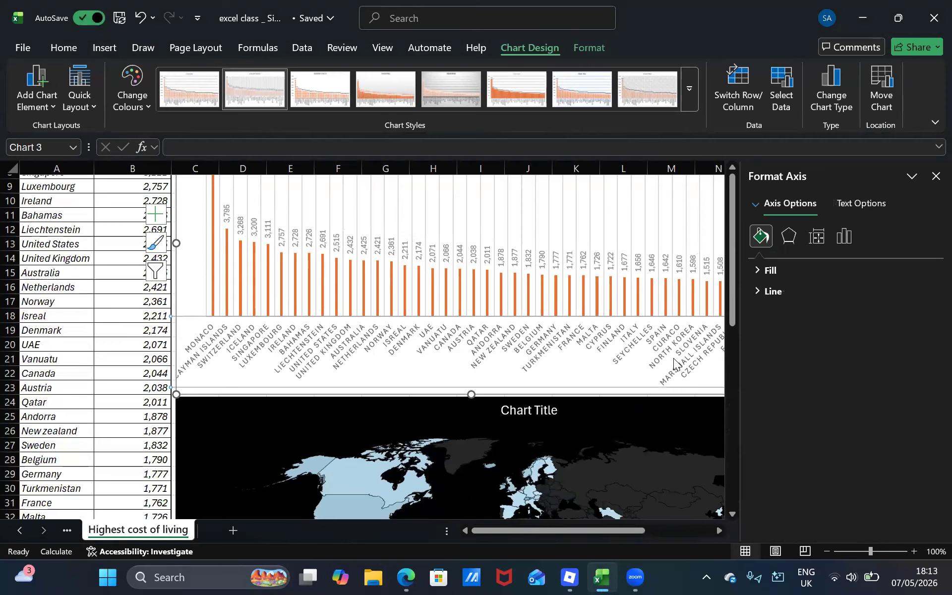
pyautogui.click(936, 176)
pyautogui.moveTo(766, 394); pyautogui.dragTo(837, 396)
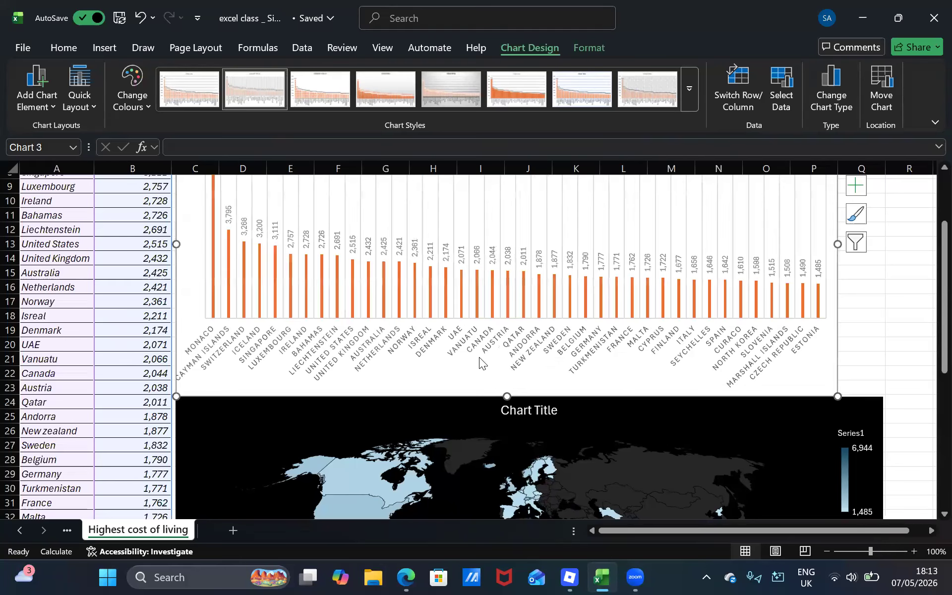
pyautogui.click(871, 321)
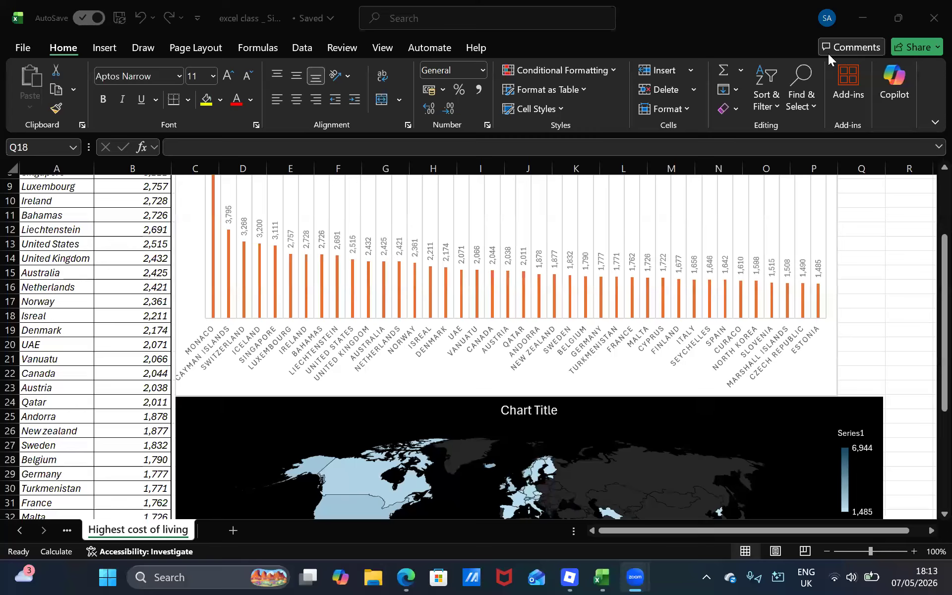
# Go to the Vehicle Production by Country sheet and review its table and column chart
pyautogui.moveTo(739, 315)
pyautogui.click(74, 525)
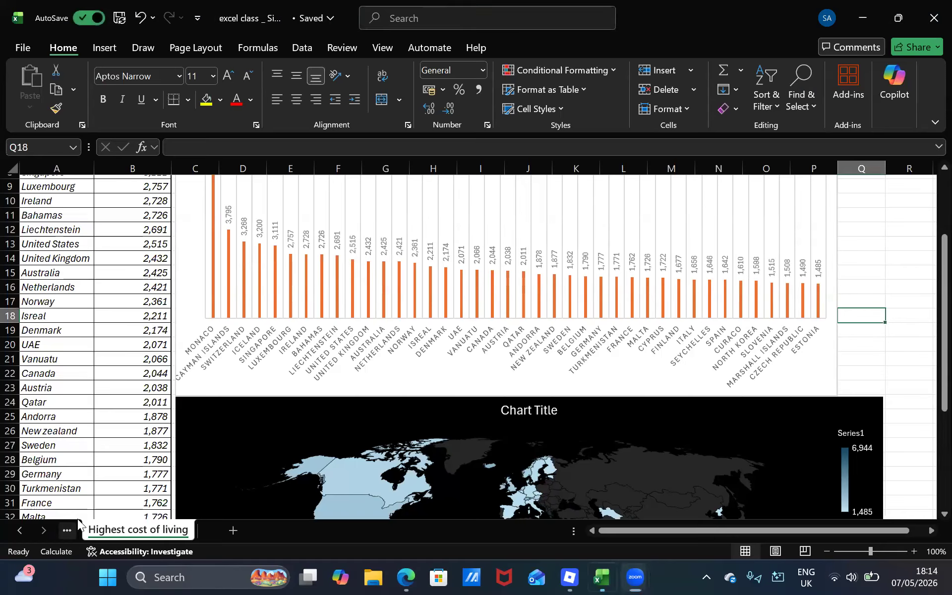
pyautogui.click(73, 525)
pyautogui.click(77, 518)
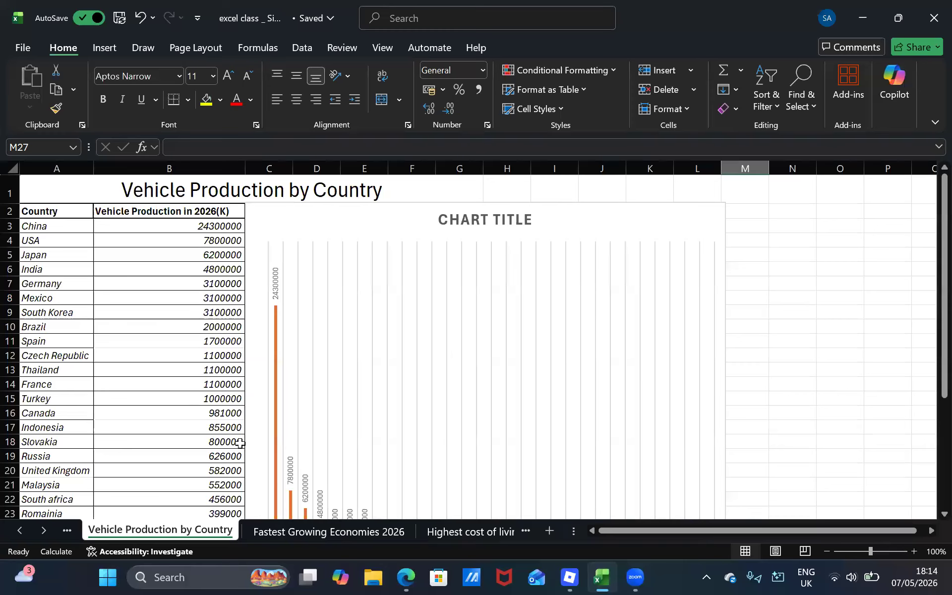
pyautogui.scroll(-1, 250, 414)
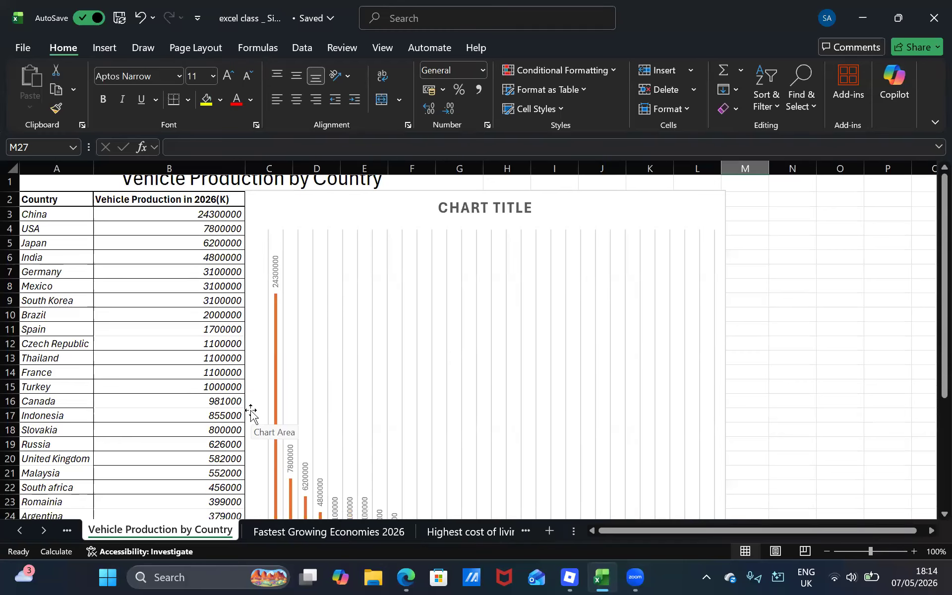
pyautogui.scroll(1, 251, 414)
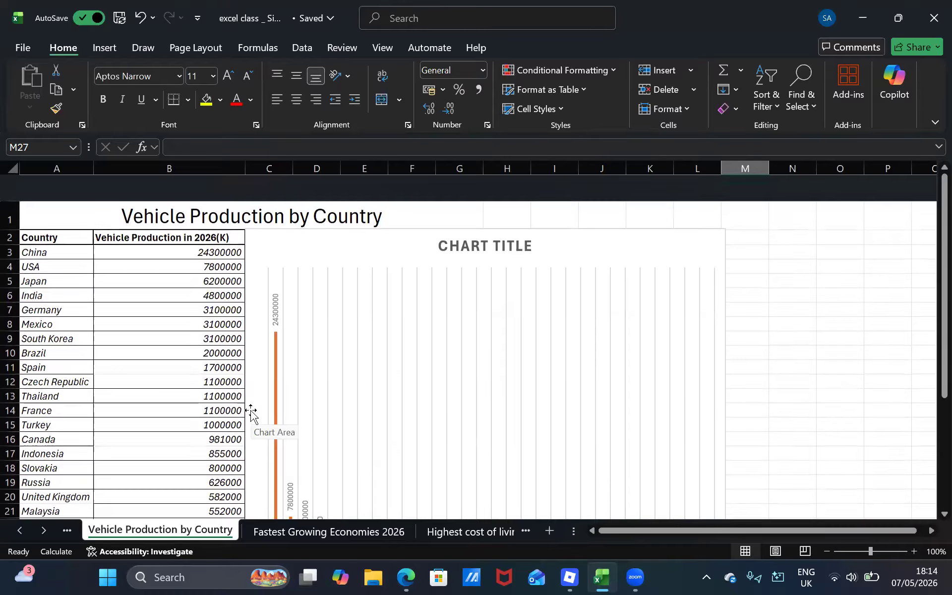
pyautogui.scroll(1, 250, 414)
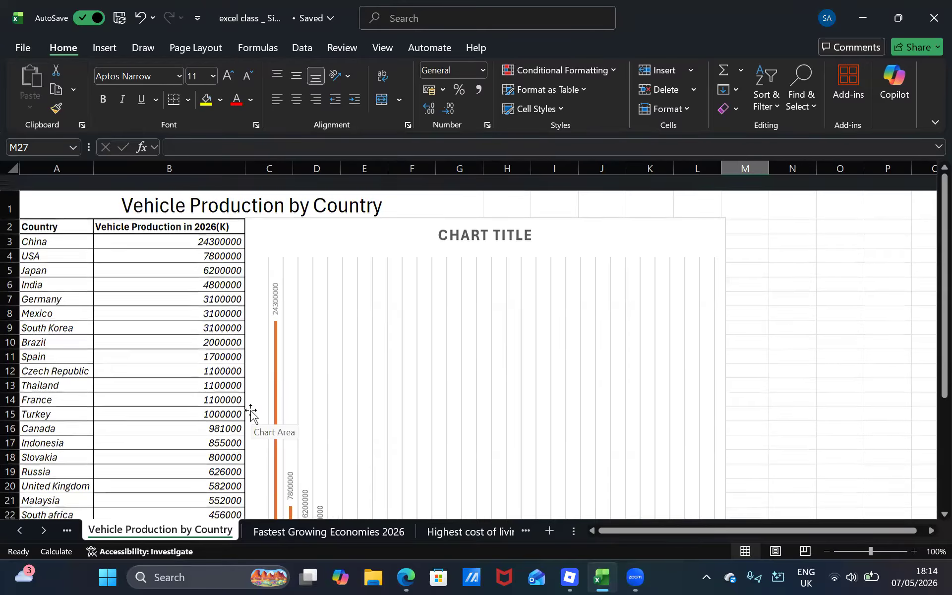
pyautogui.scroll(2, 250, 414)
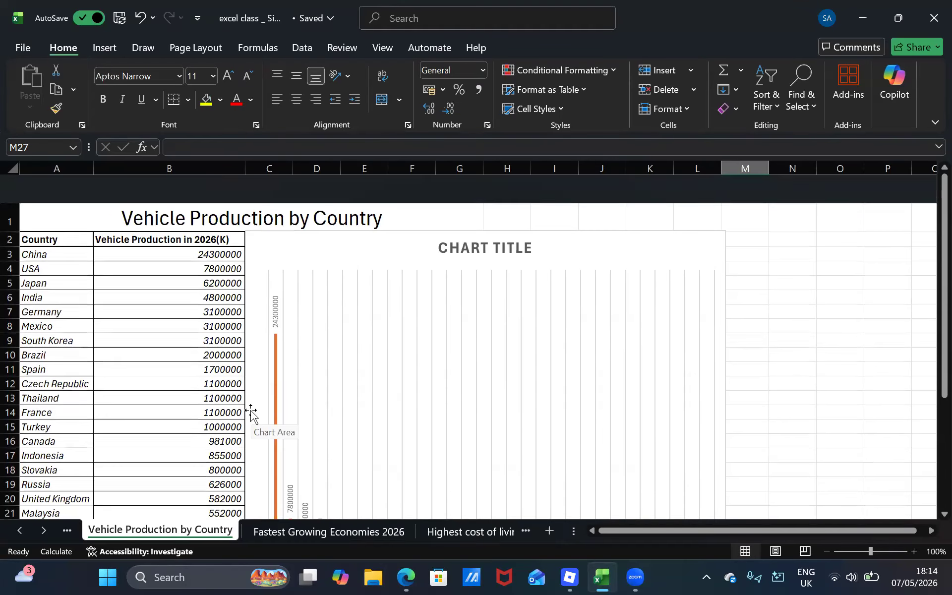
# Compare the vehicle production figures from China down to Taiwan with the bars in the column chart
pyautogui.scroll(-2, 250, 414)
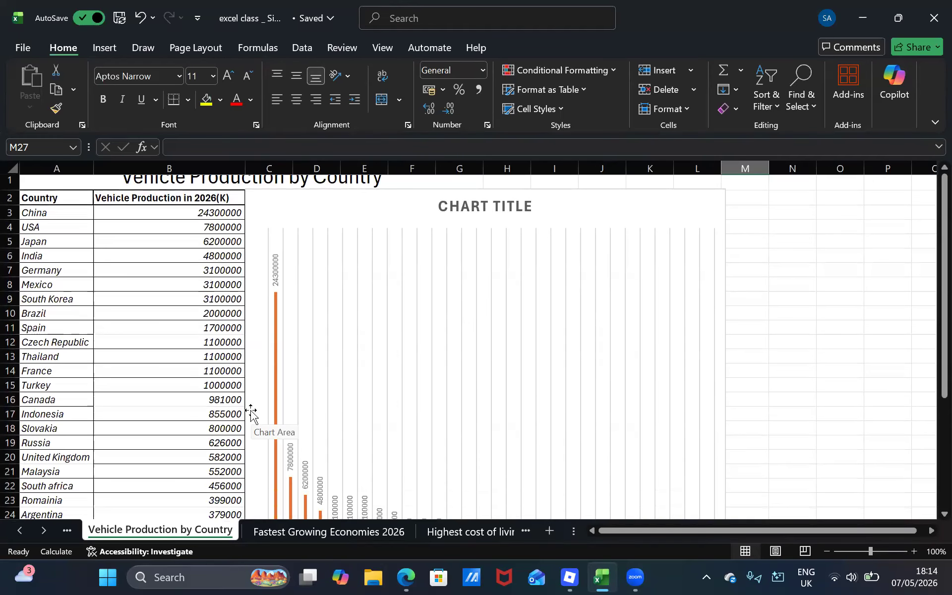
pyautogui.scroll(-4, 251, 414)
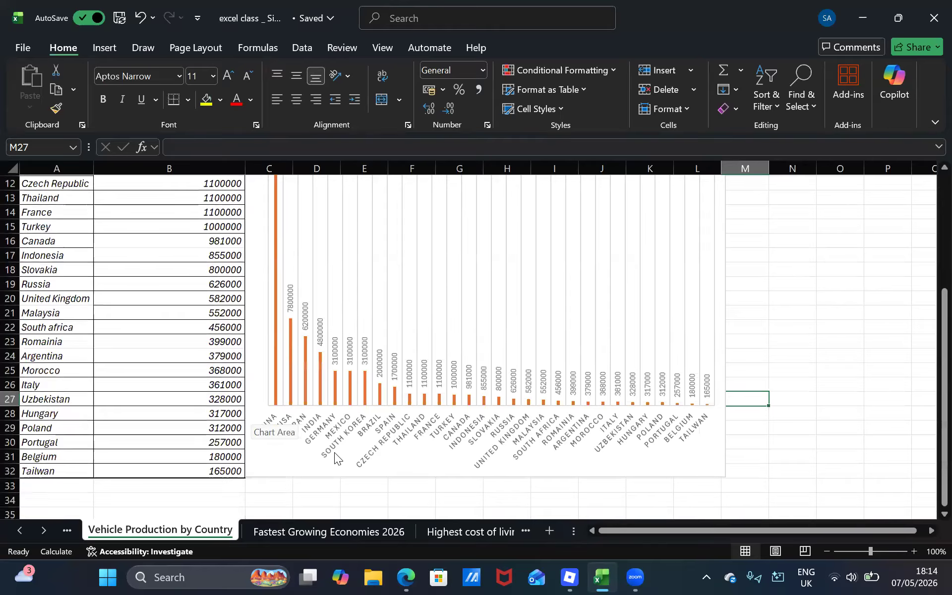
pyautogui.scroll(4, 150, 283)
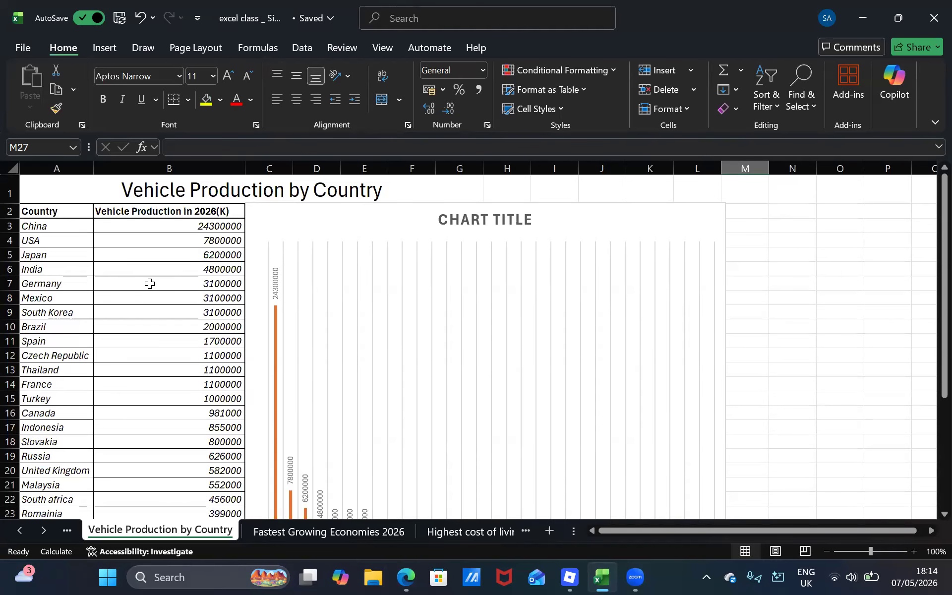
pyautogui.scroll(-3, 149, 283)
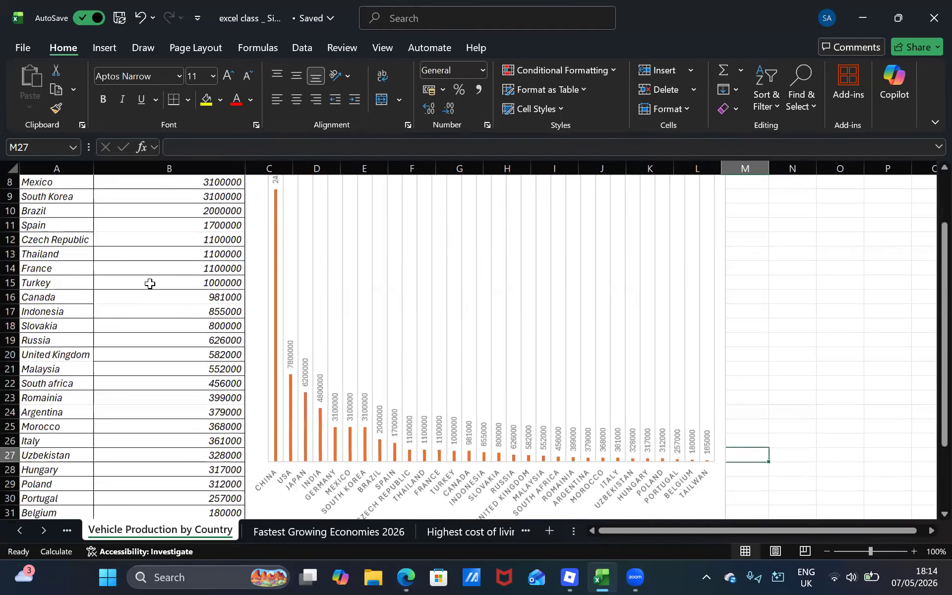
pyautogui.scroll(3, 150, 284)
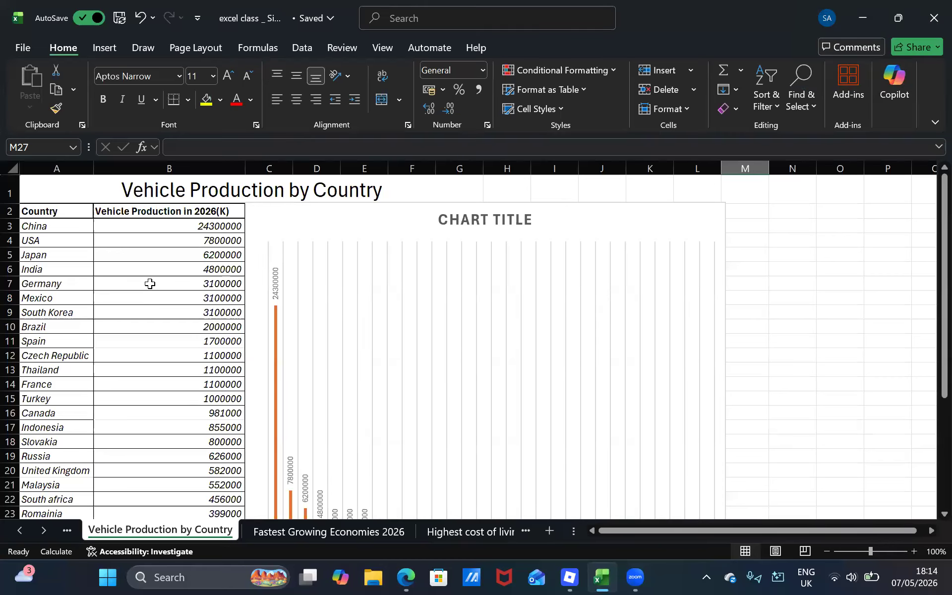
pyautogui.click(24, 576)
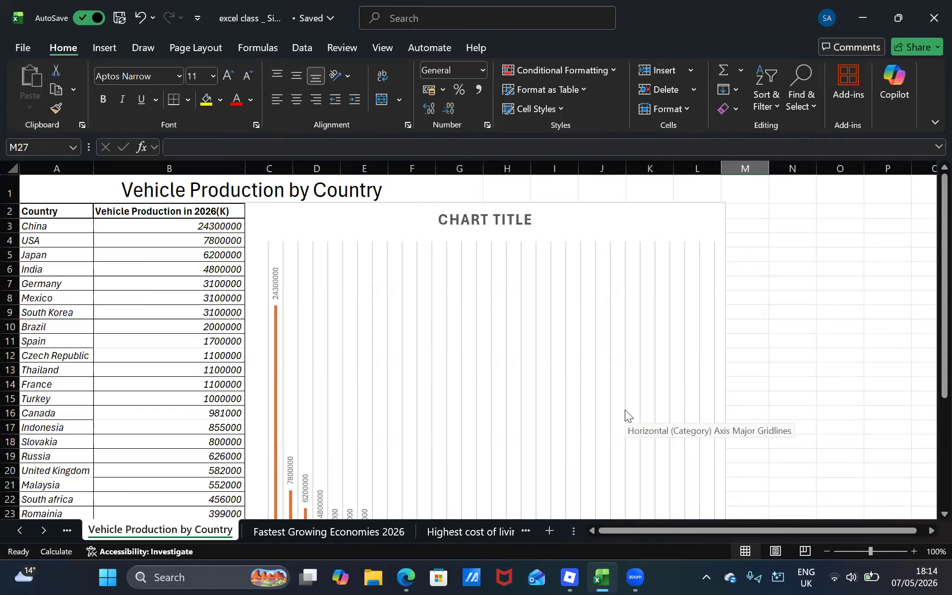
pyautogui.click(207, 343)
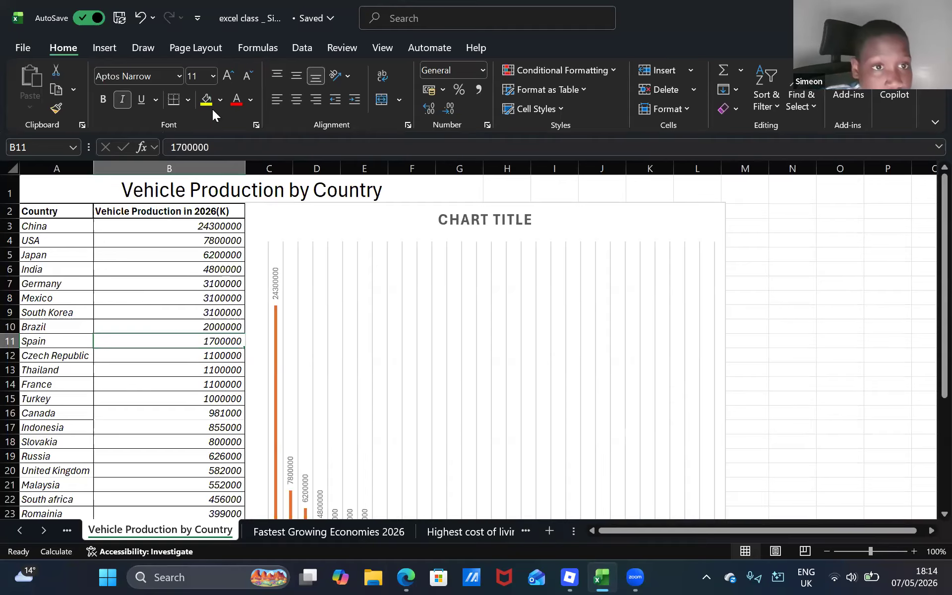
pyautogui.click(204, 415)
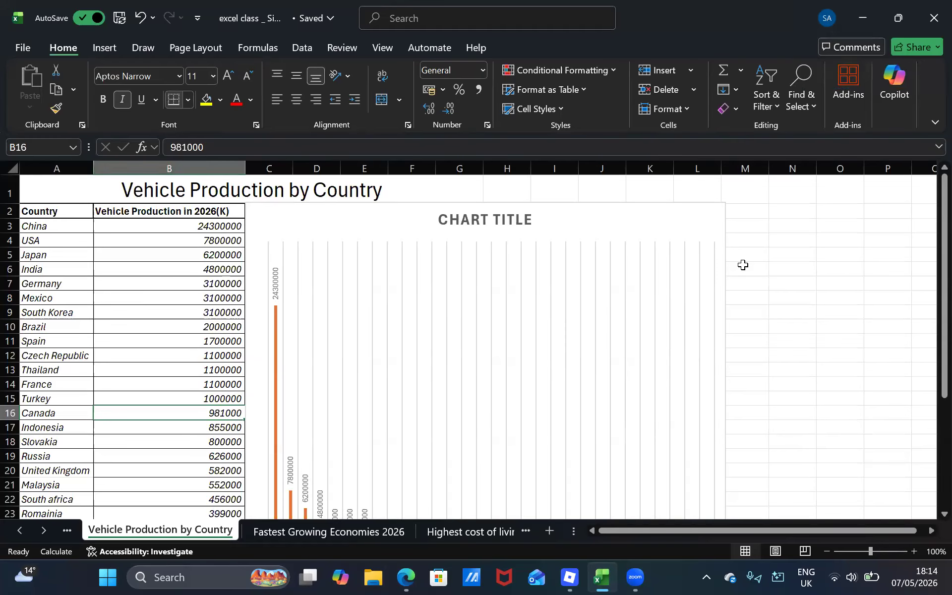
pyautogui.click(840, 311)
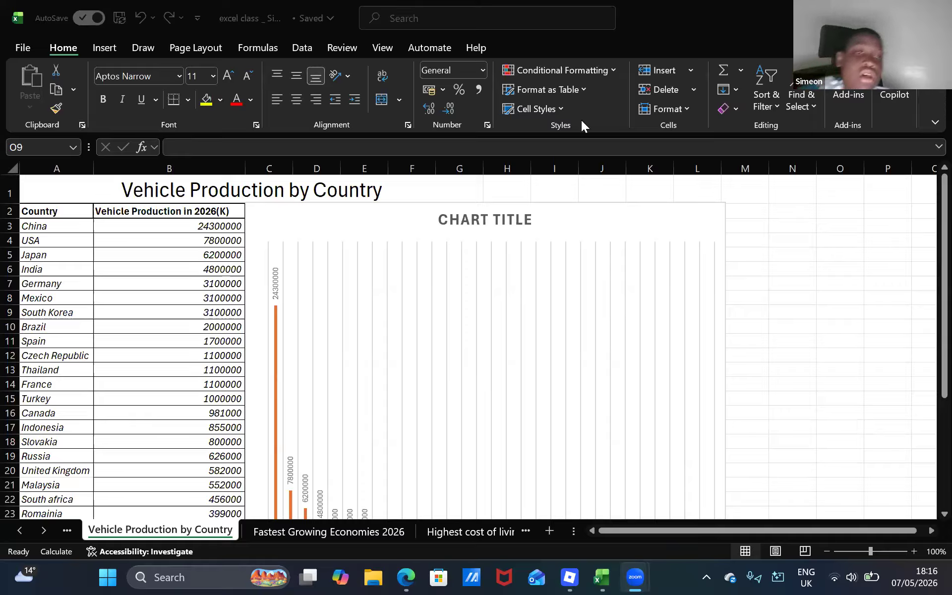
pyautogui.click(270, 204)
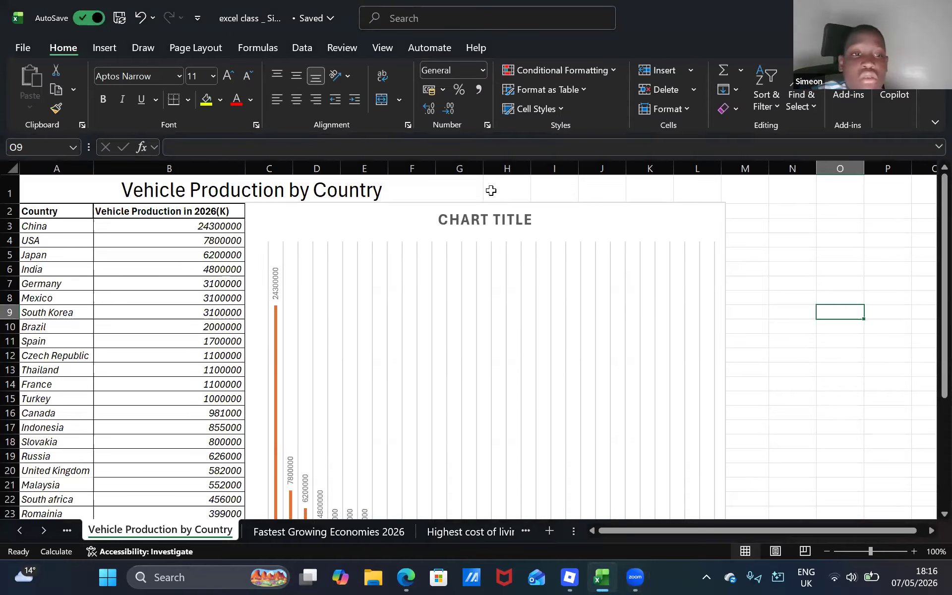
pyautogui.scroll(-1, 491, 190)
pyautogui.scroll(1, 491, 191)
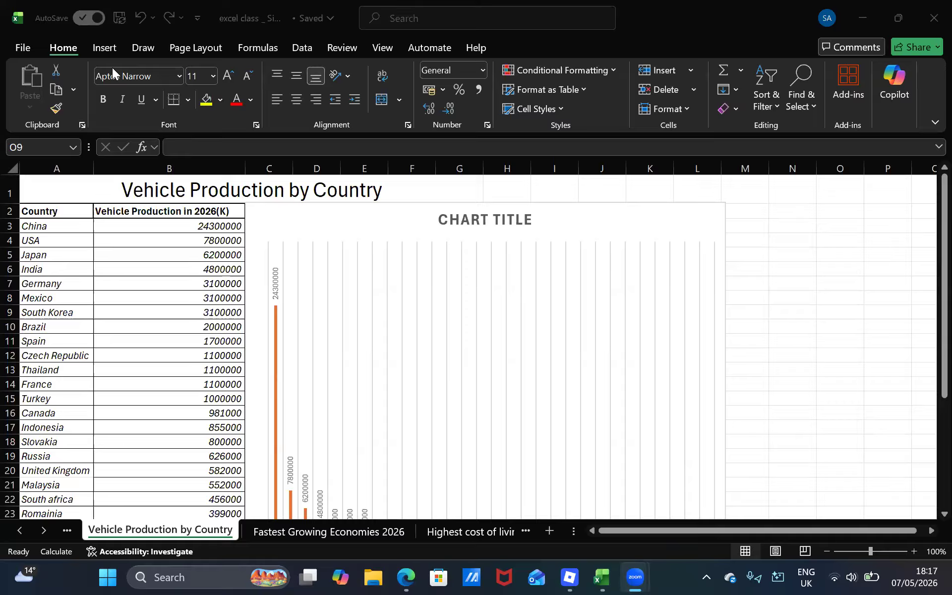
pyautogui.click(238, 385)
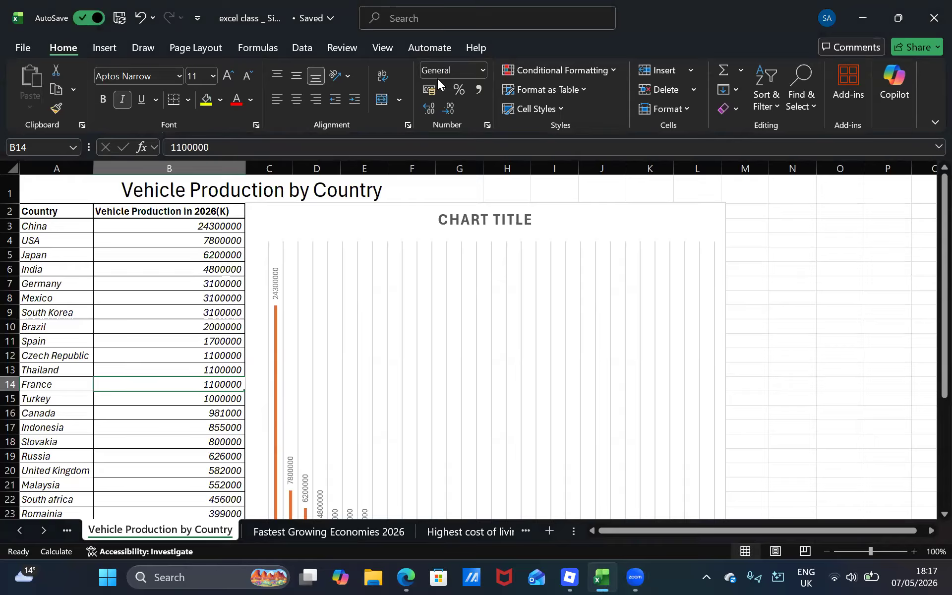
pyautogui.click(468, 131)
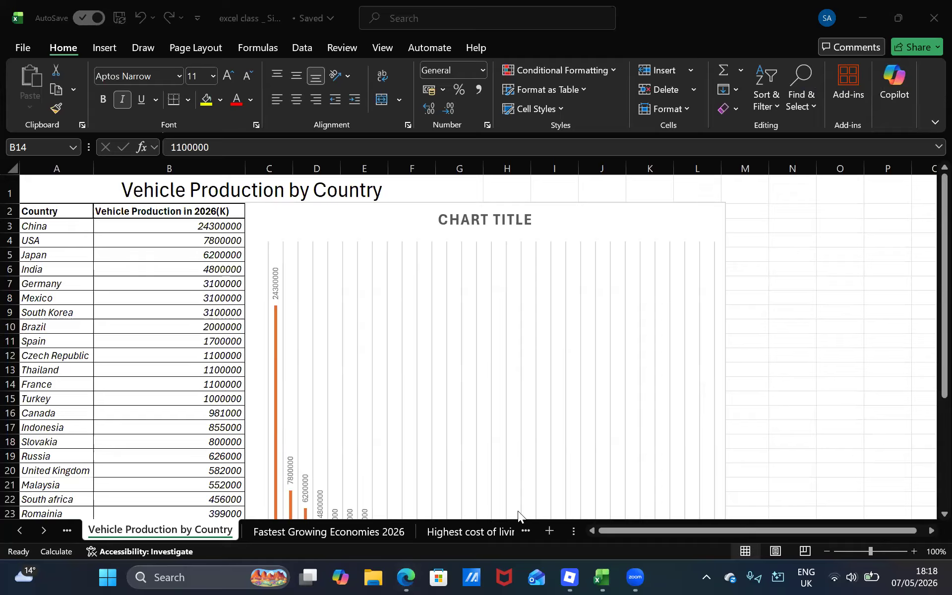
# Examine the lower part of the vehicle production table and chart, checking the United Kingdom, Slovakia, Morocco and Romania entries
pyautogui.scroll(-3, 597, 500)
pyautogui.hscroll(1, 597, 500)
pyautogui.hscroll(-1, 359, 486)
pyautogui.scroll(-2, 359, 486)
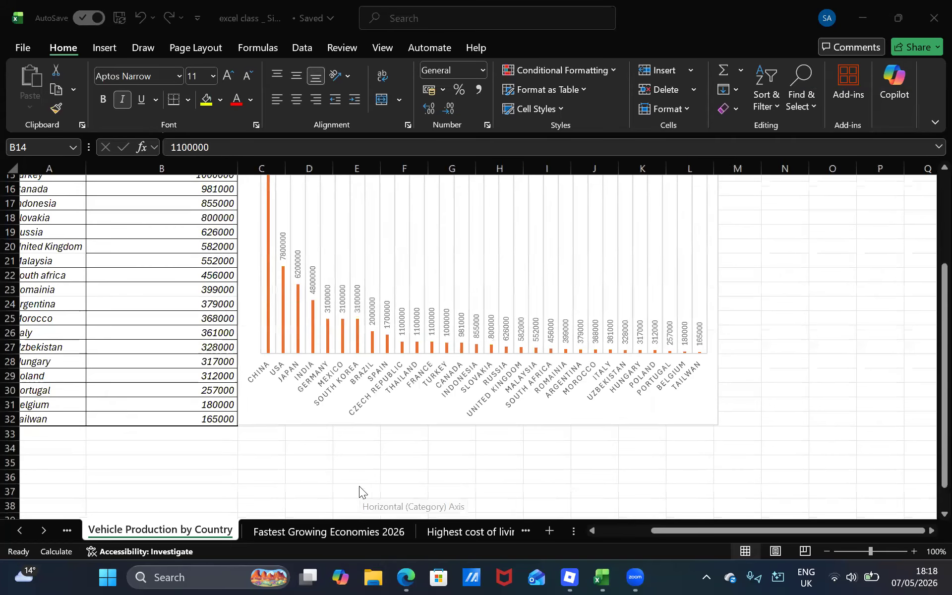
pyautogui.scroll(2, 359, 486)
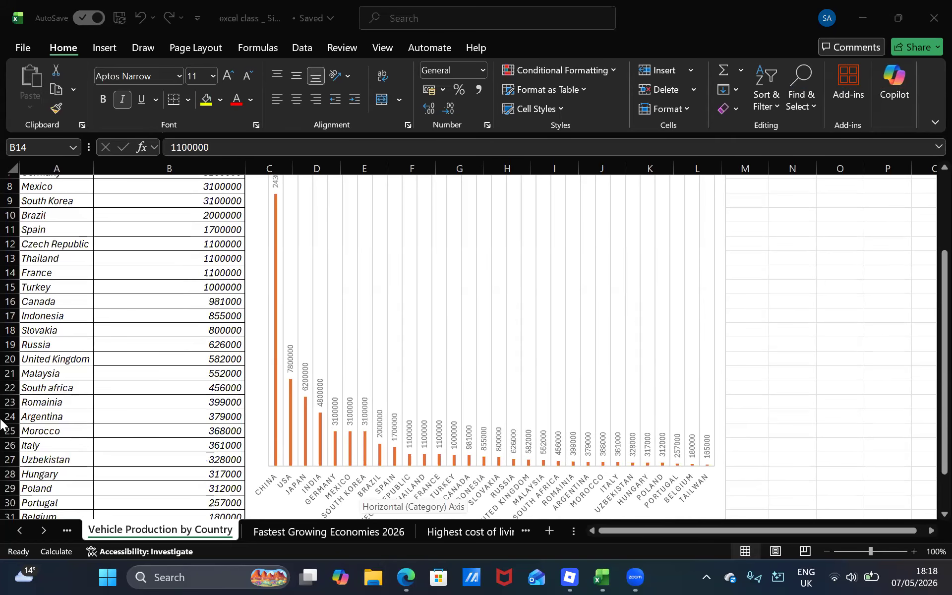
pyautogui.click(57, 365)
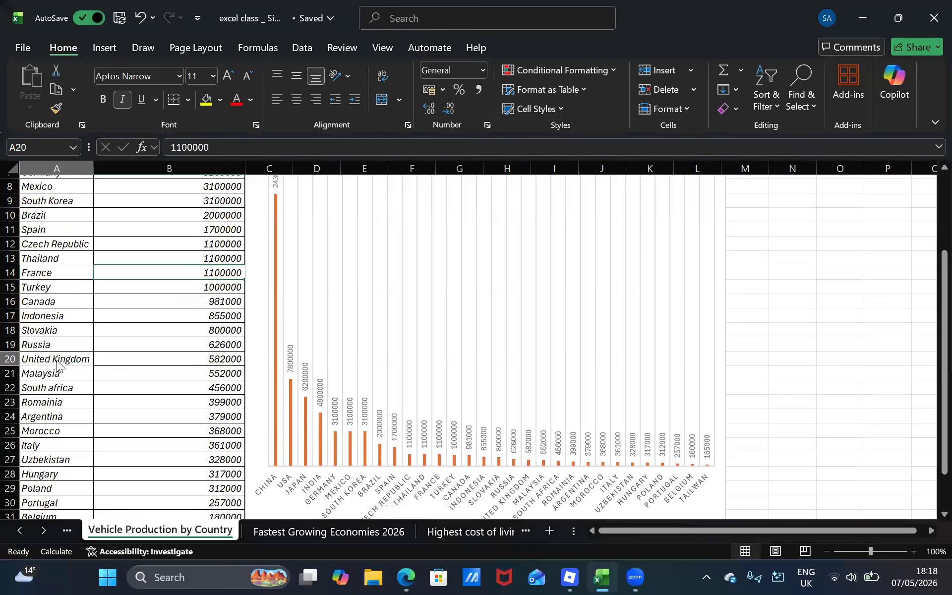
pyautogui.rightClick(60, 366)
pyautogui.press('Escape')
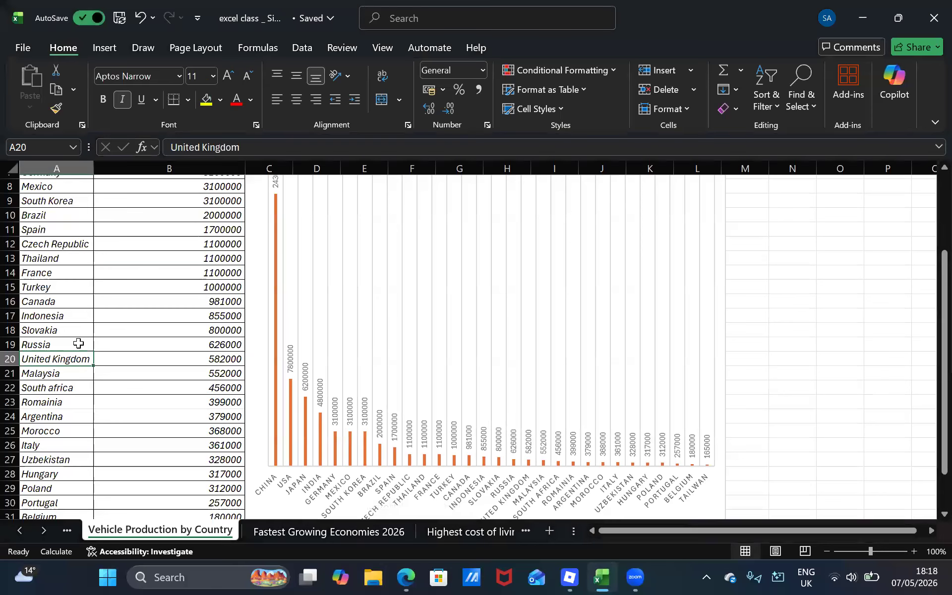
pyautogui.click(318, 284)
pyautogui.click(191, 330)
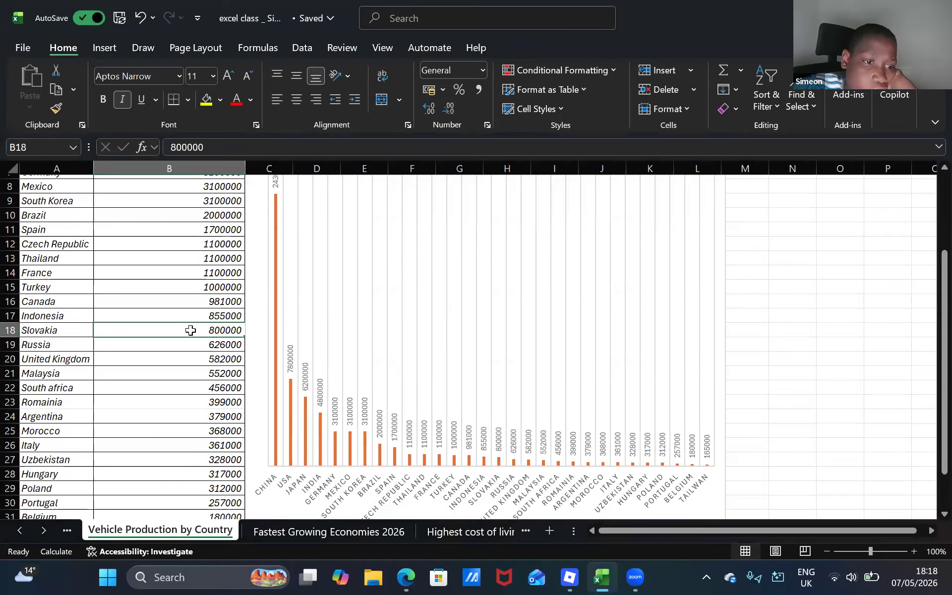
pyautogui.click(49, 434)
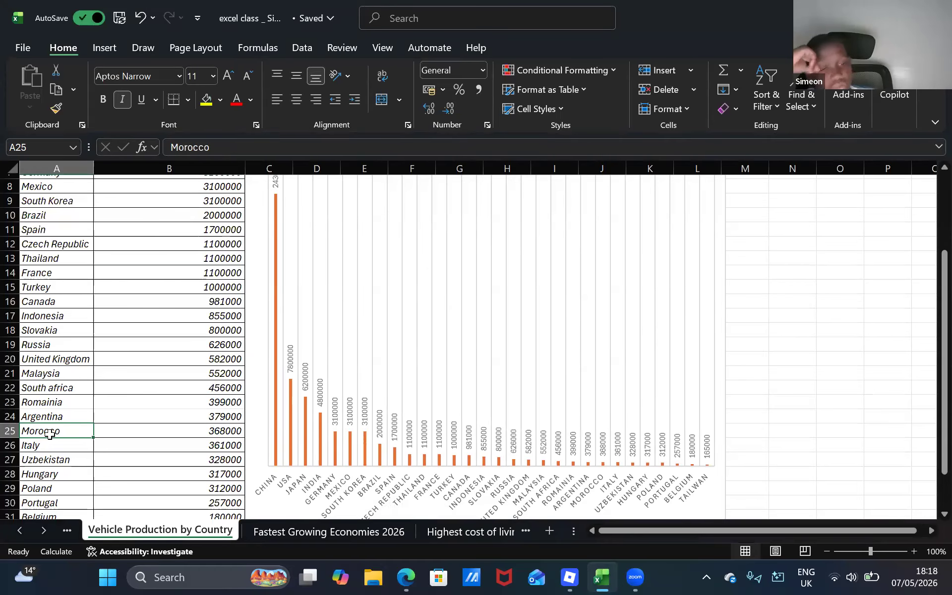
pyautogui.click(134, 406)
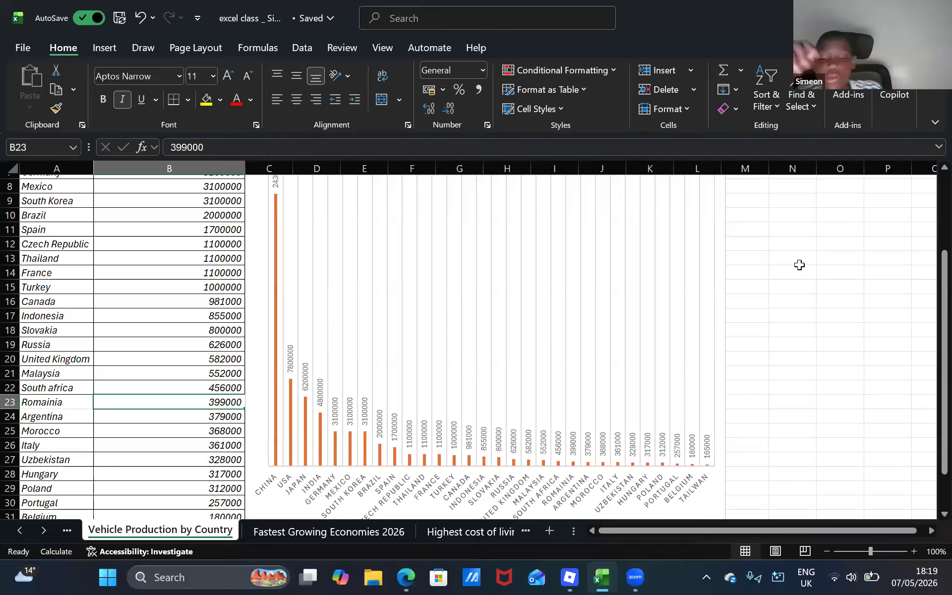
pyautogui.hotkey('alt', 'v')
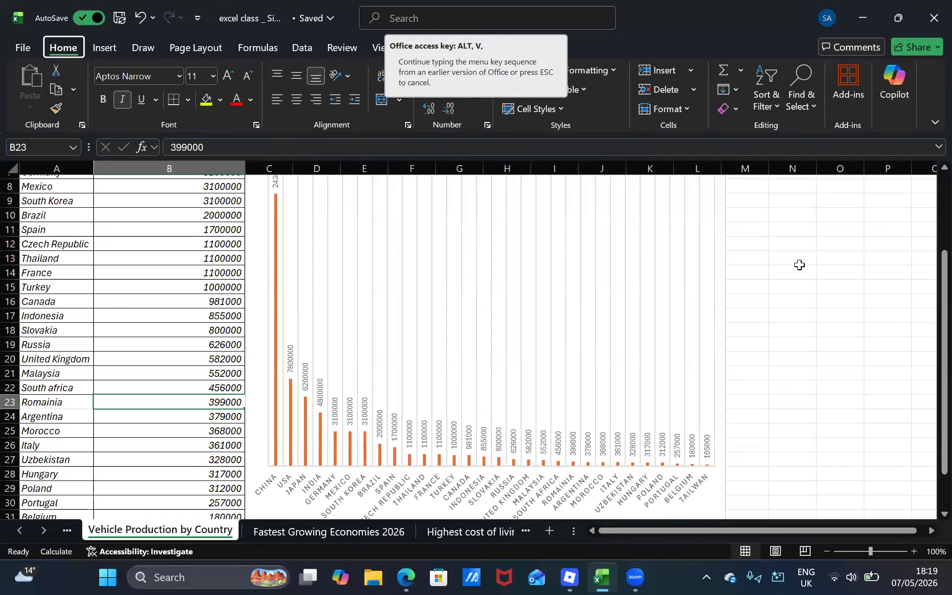
pyautogui.press('c')
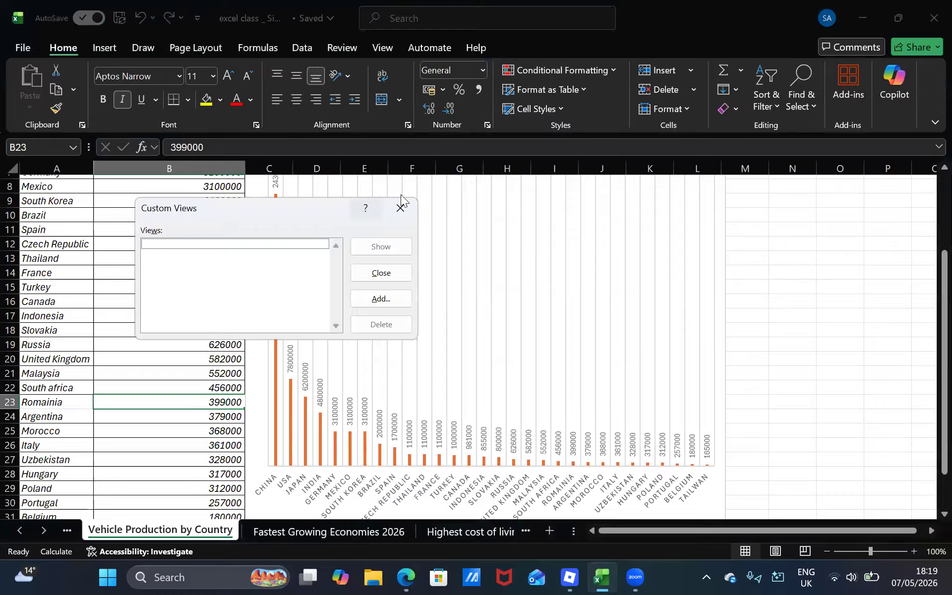
pyautogui.click(400, 207)
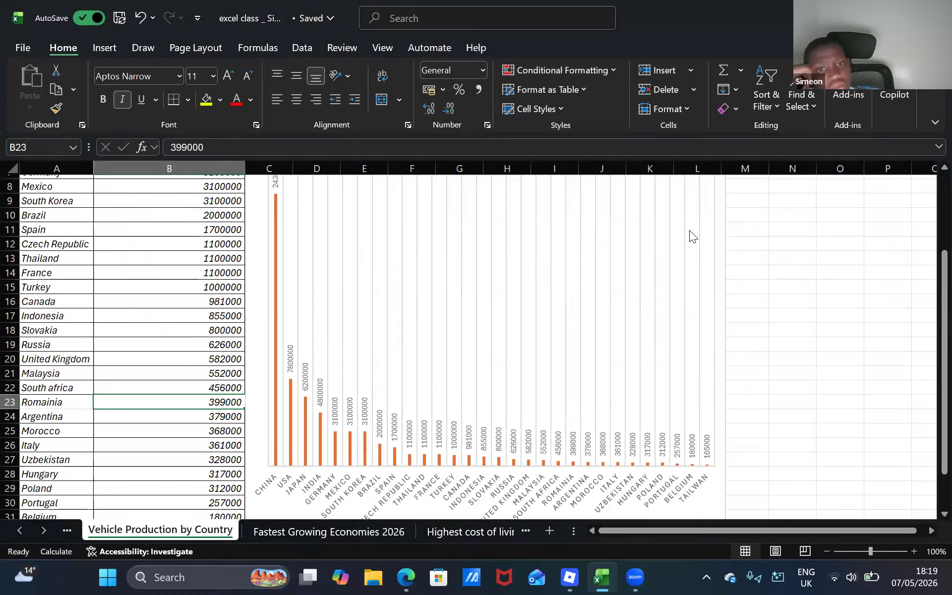
pyautogui.click(823, 256)
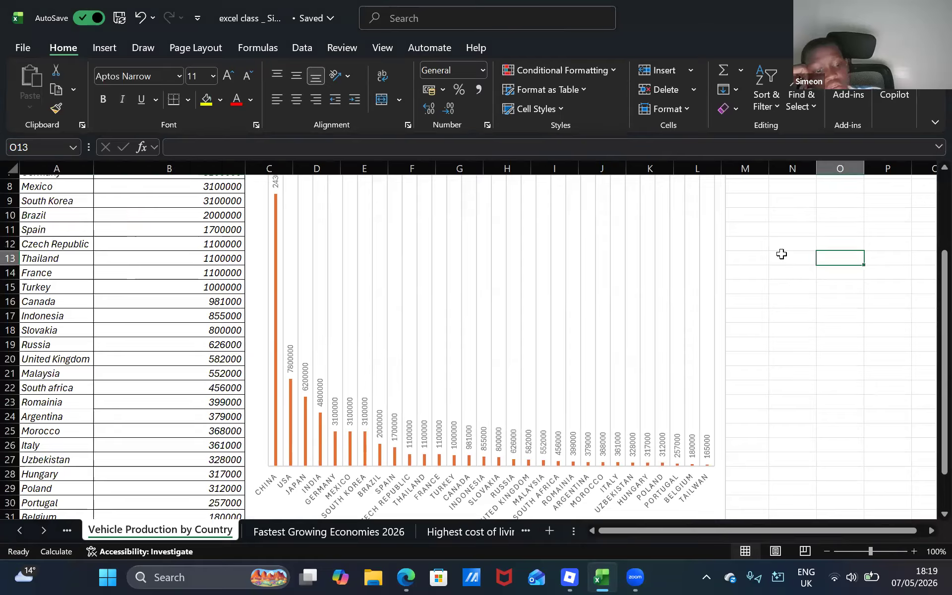
pyautogui.hotkey('alt', 'v')
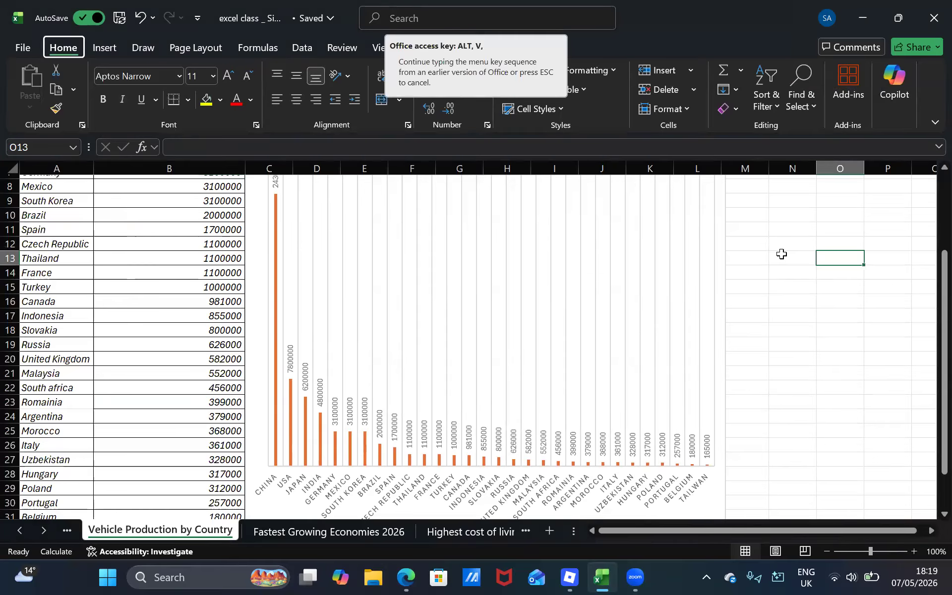
pyautogui.press('w')
pyautogui.click(401, 209)
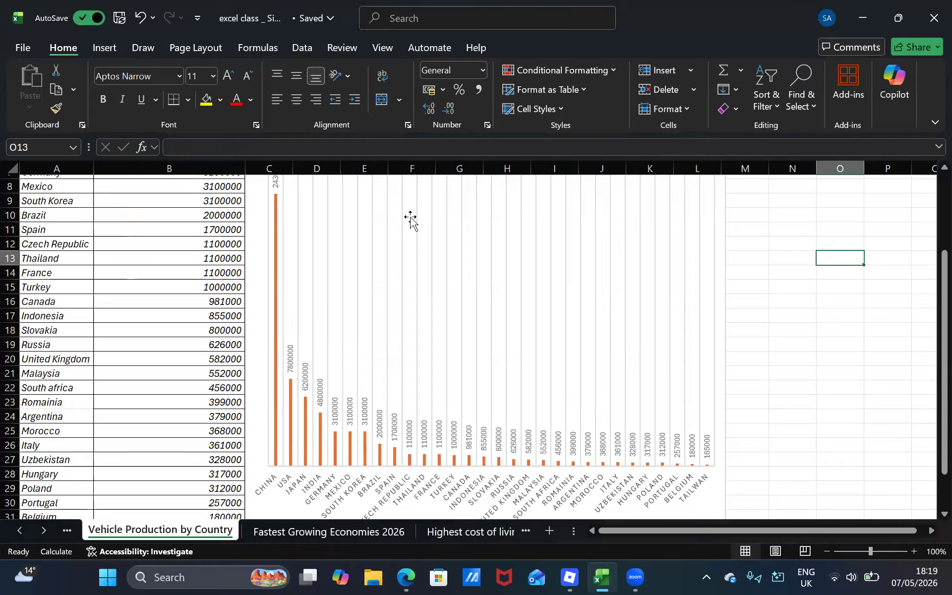
pyautogui.press('alt')
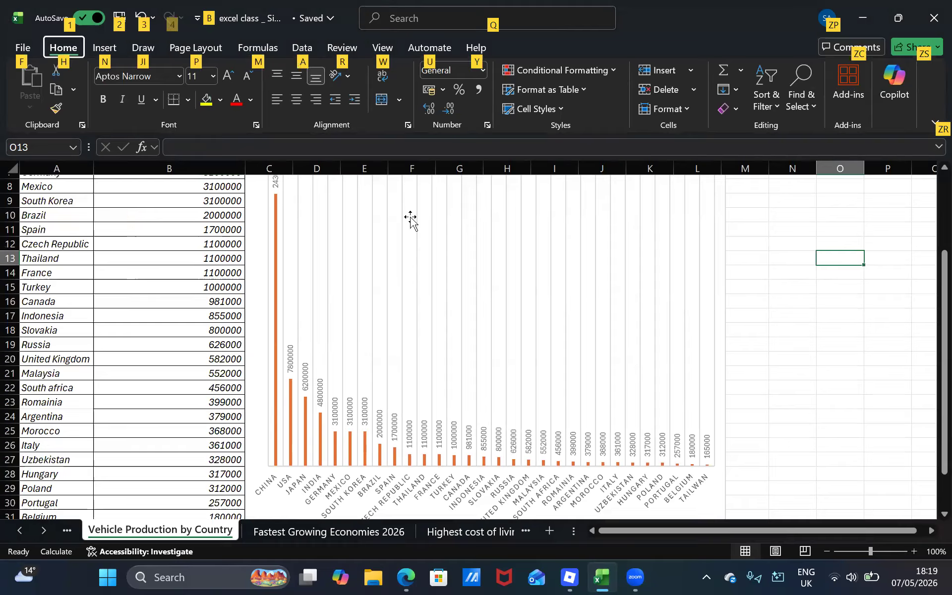
pyautogui.press('v')
pyautogui.press('w')
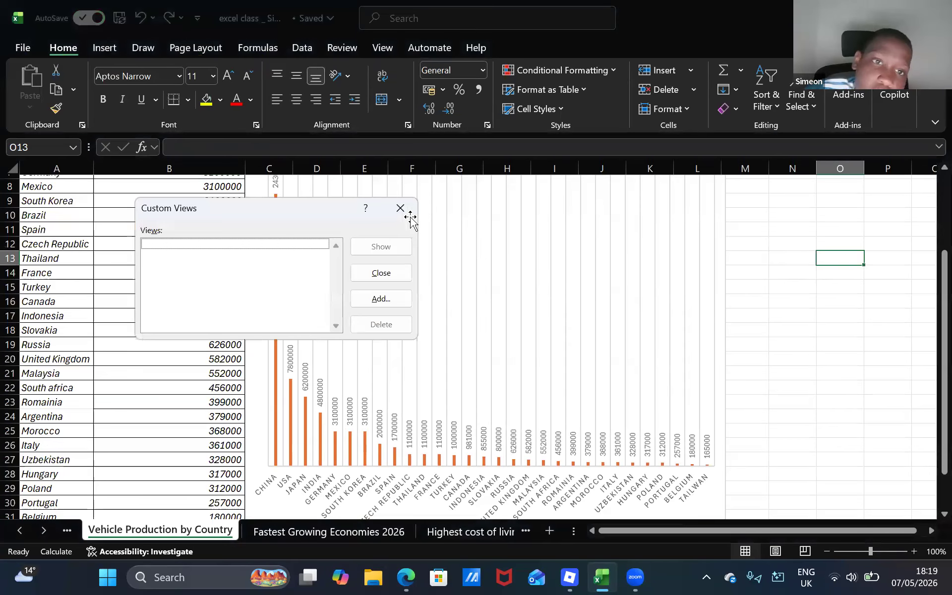
pyautogui.click(400, 208)
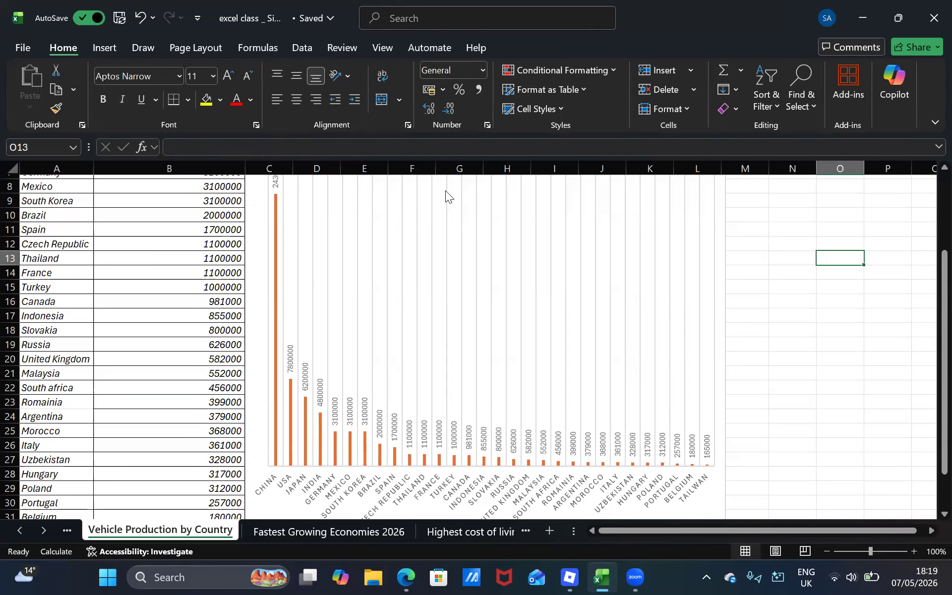
# Dismiss the tip about importing data, select cell M16 and return to the Home commands
pyautogui.hotkey('alt', 'a')
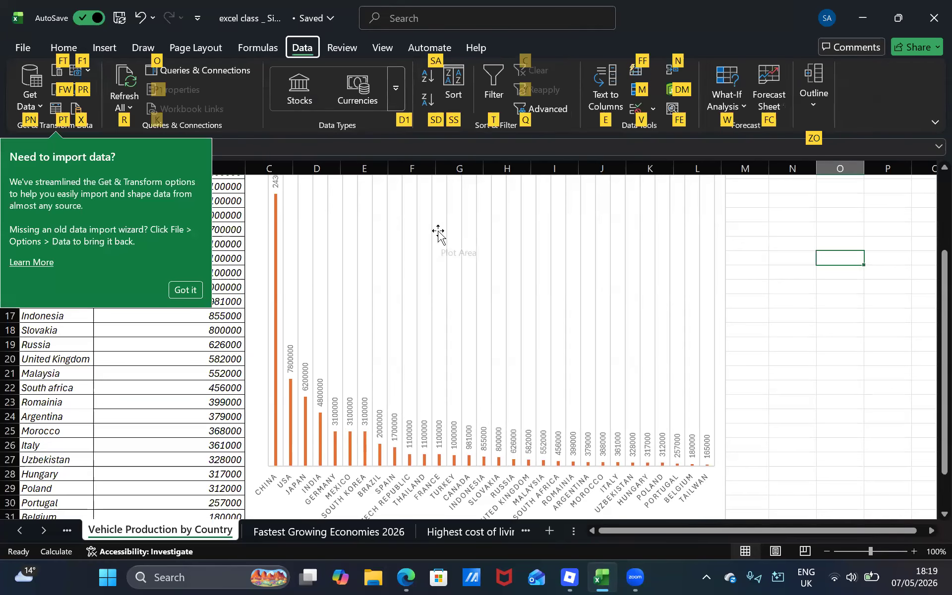
pyautogui.click(180, 290)
pyautogui.click(180, 289)
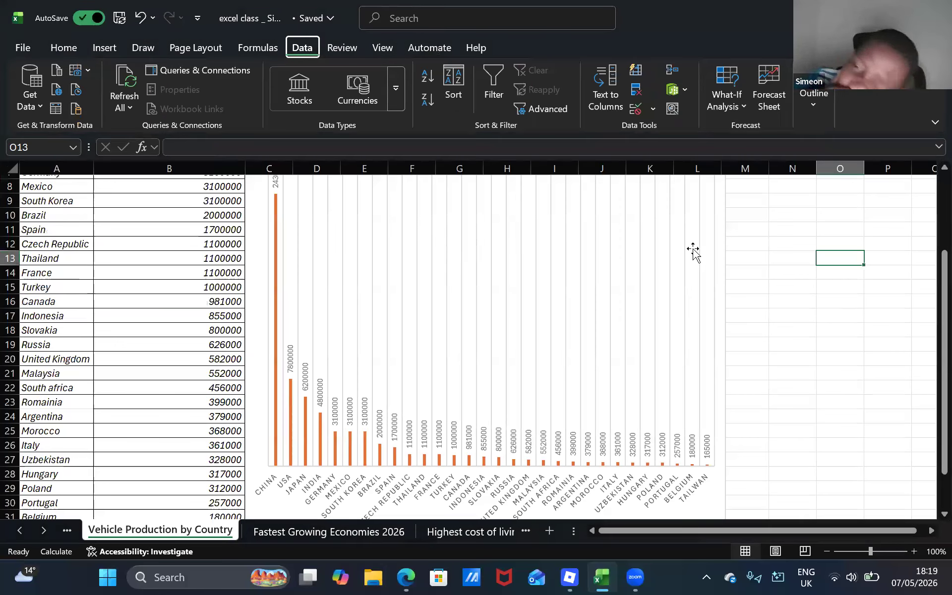
pyautogui.click(747, 301)
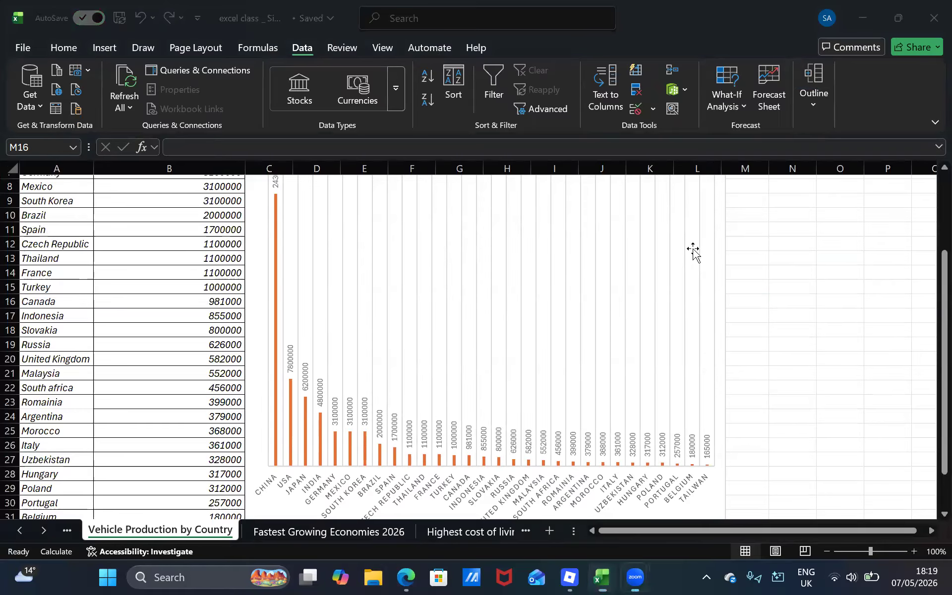
pyautogui.click(67, 49)
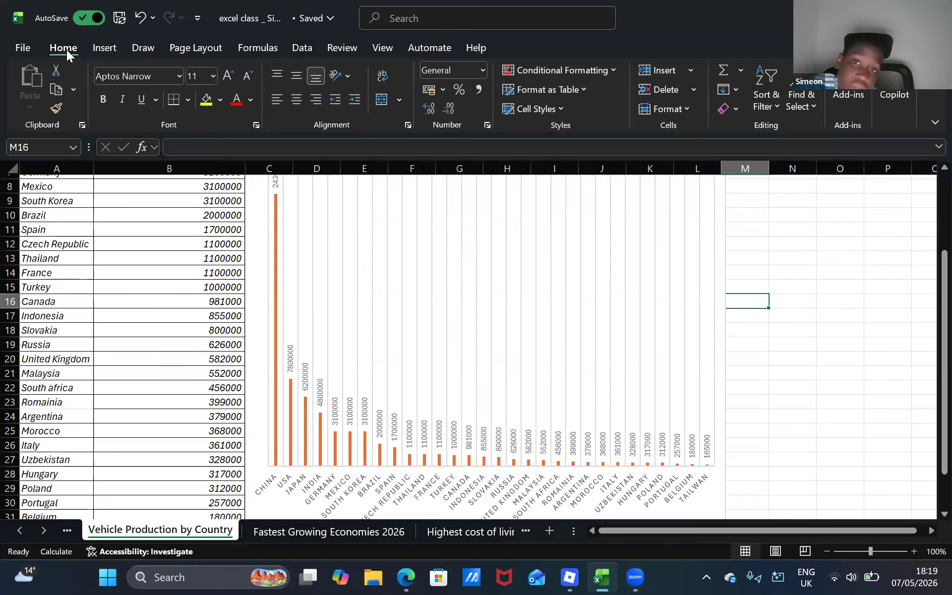